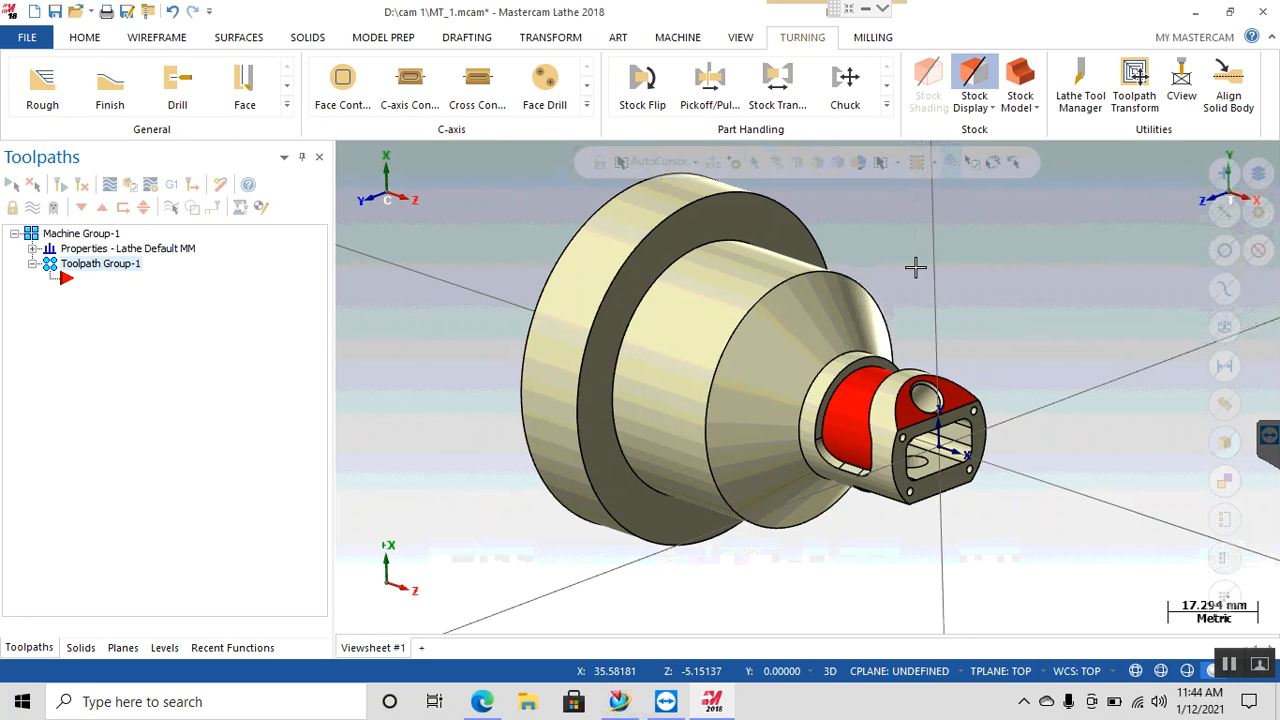
# Step: Analyze the edge of a small corner hole on the part's end face to read its diameter
pyautogui.click(90, 42)
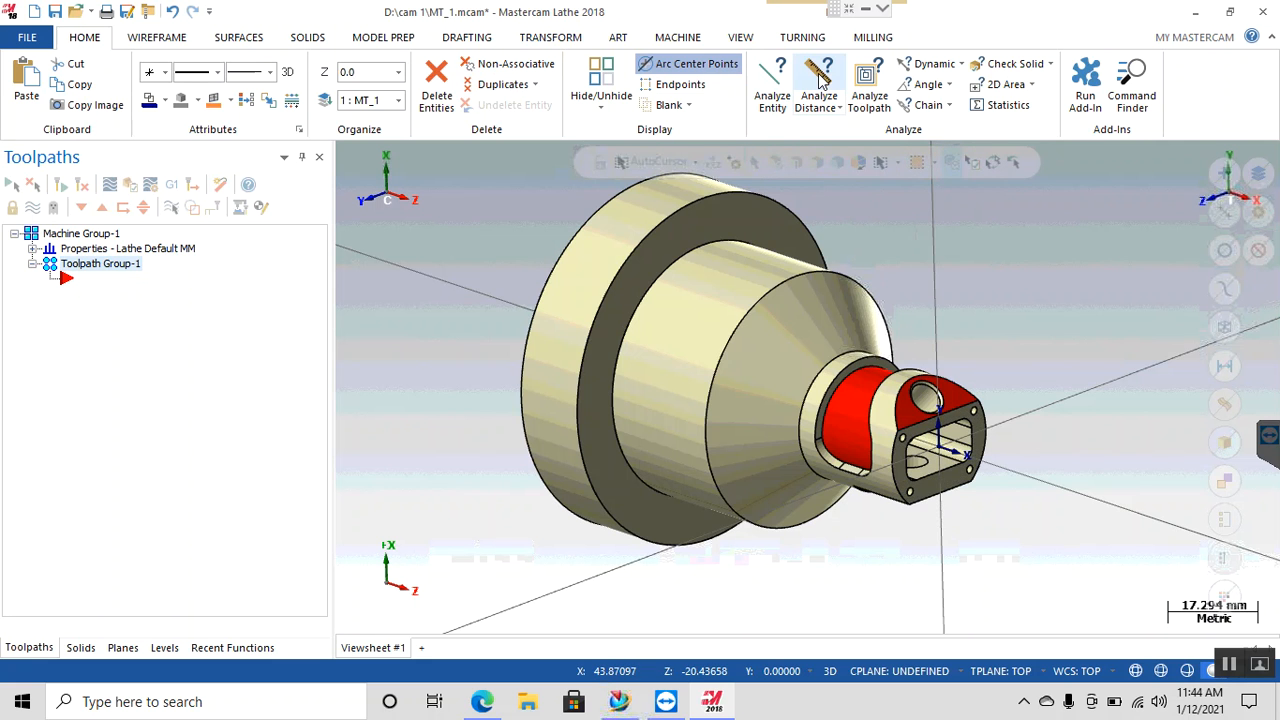
pyautogui.click(784, 83)
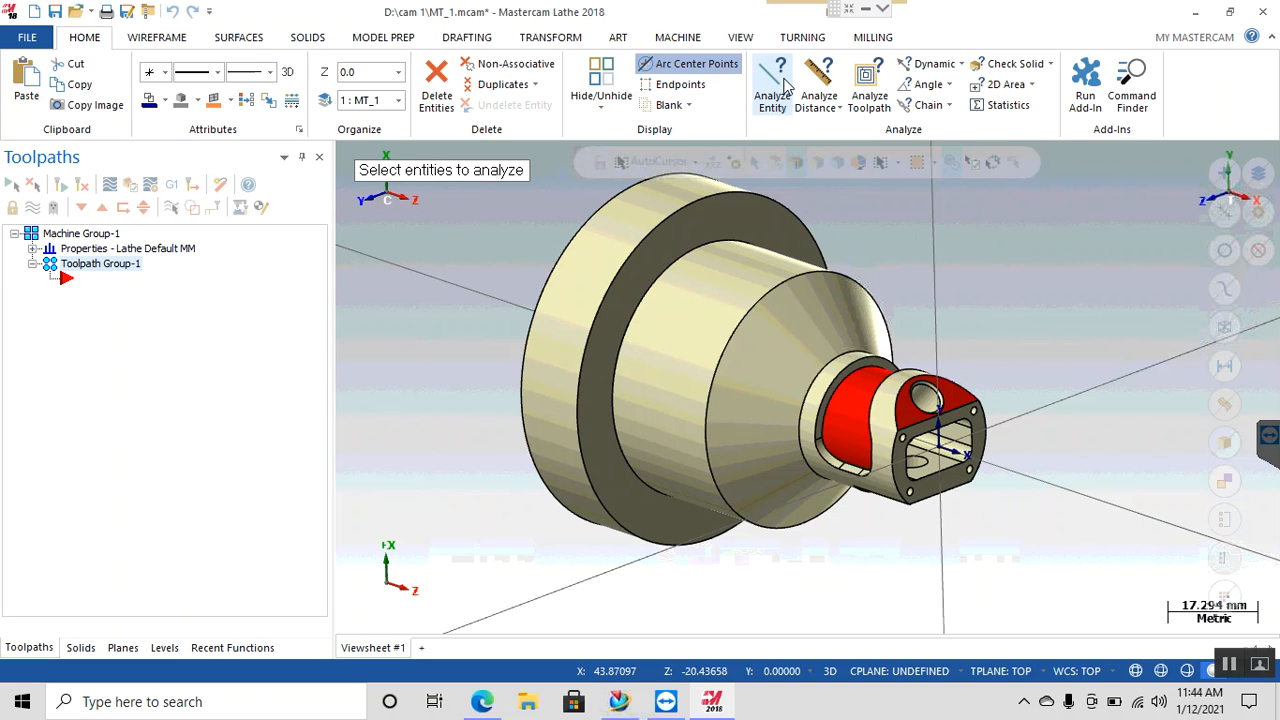
pyautogui.click(979, 420)
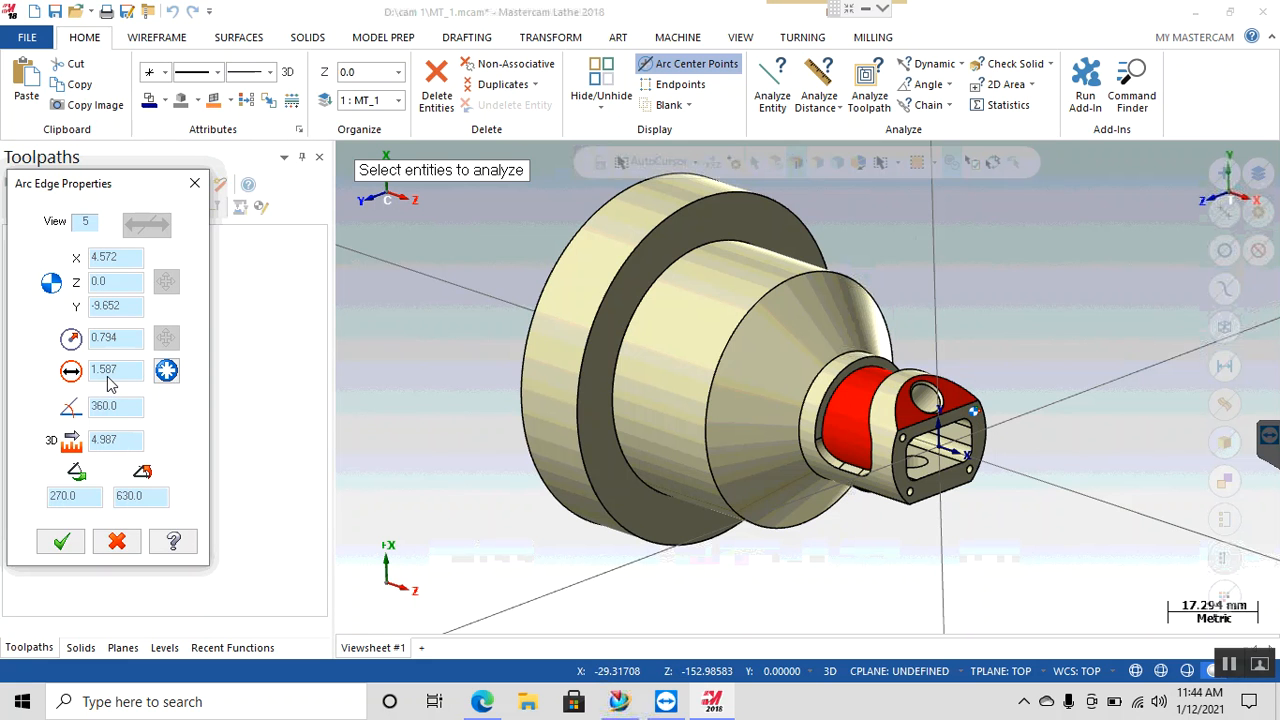
pyautogui.click(117, 541)
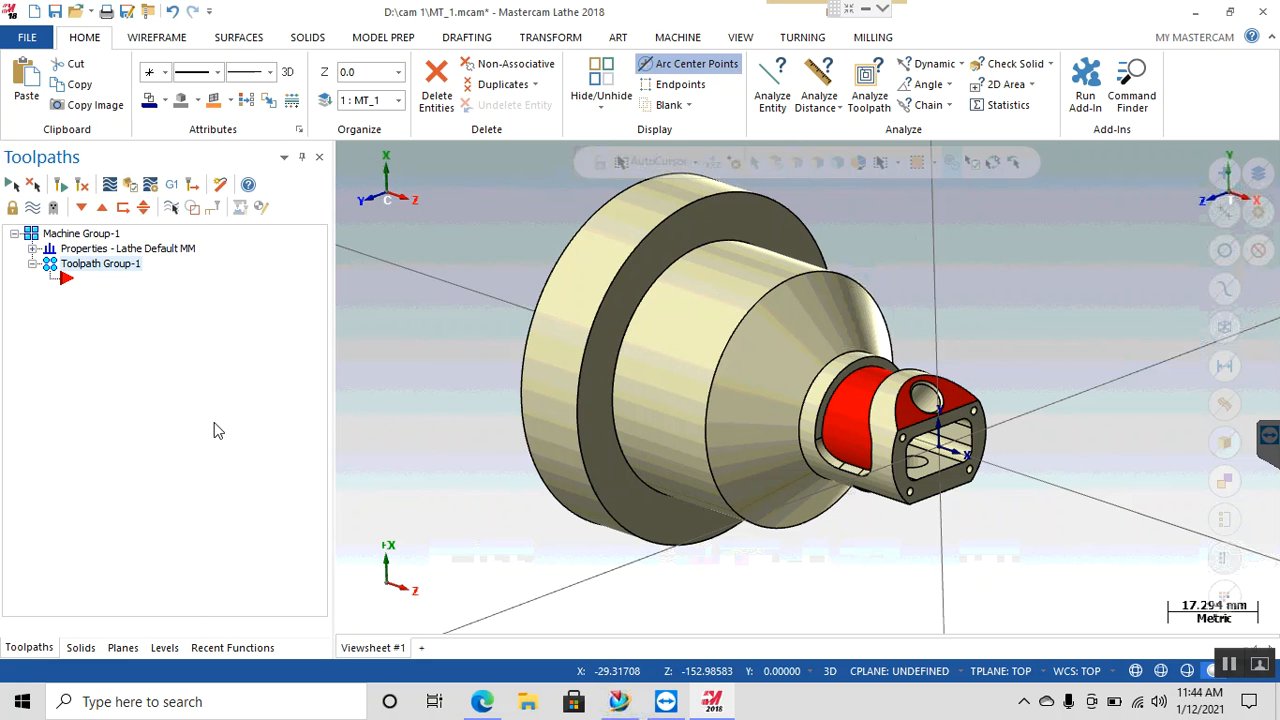
# Step: Scale the whole solid about the origin using the Copy method with 5 instances
pyautogui.click(527, 37)
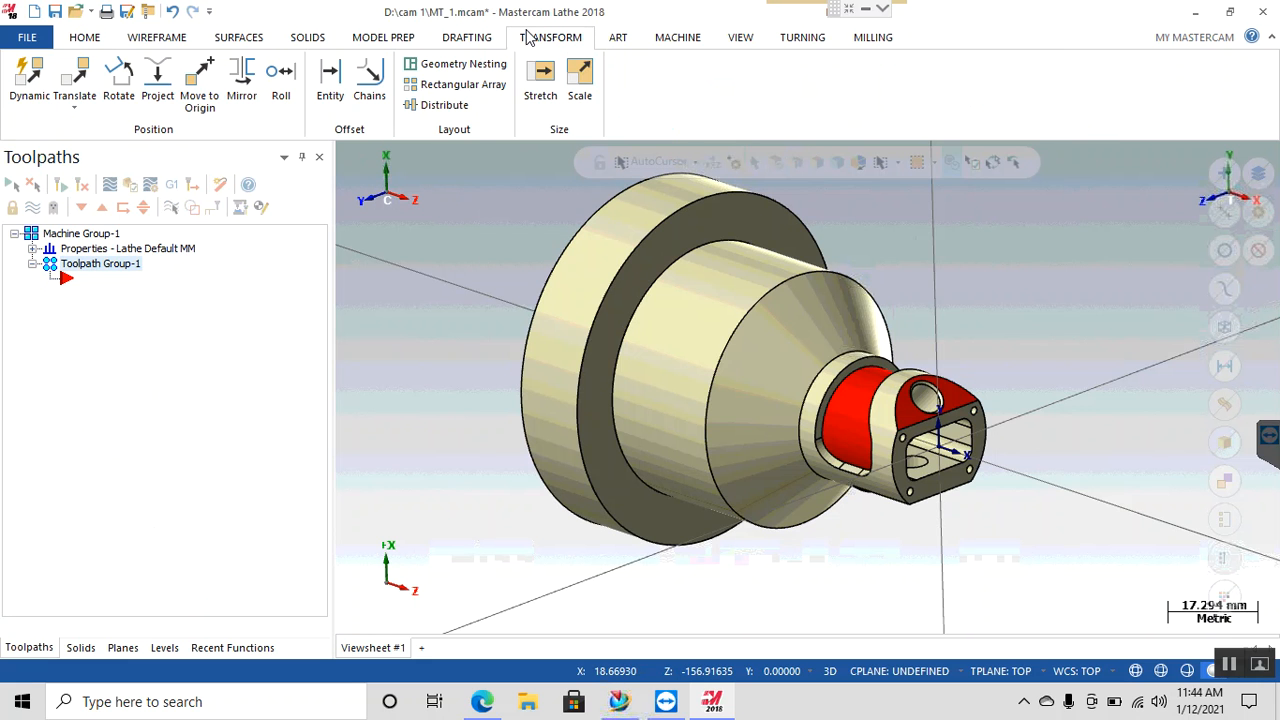
pyautogui.click(569, 79)
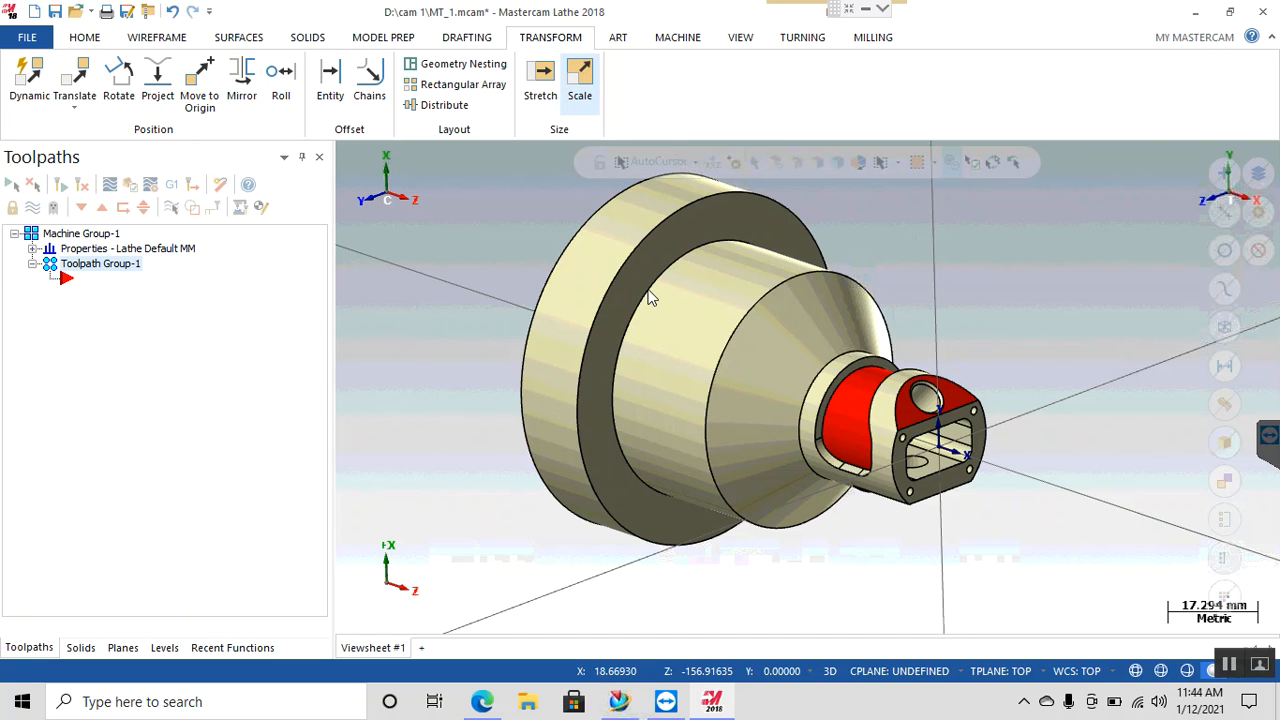
pyautogui.click(589, 108)
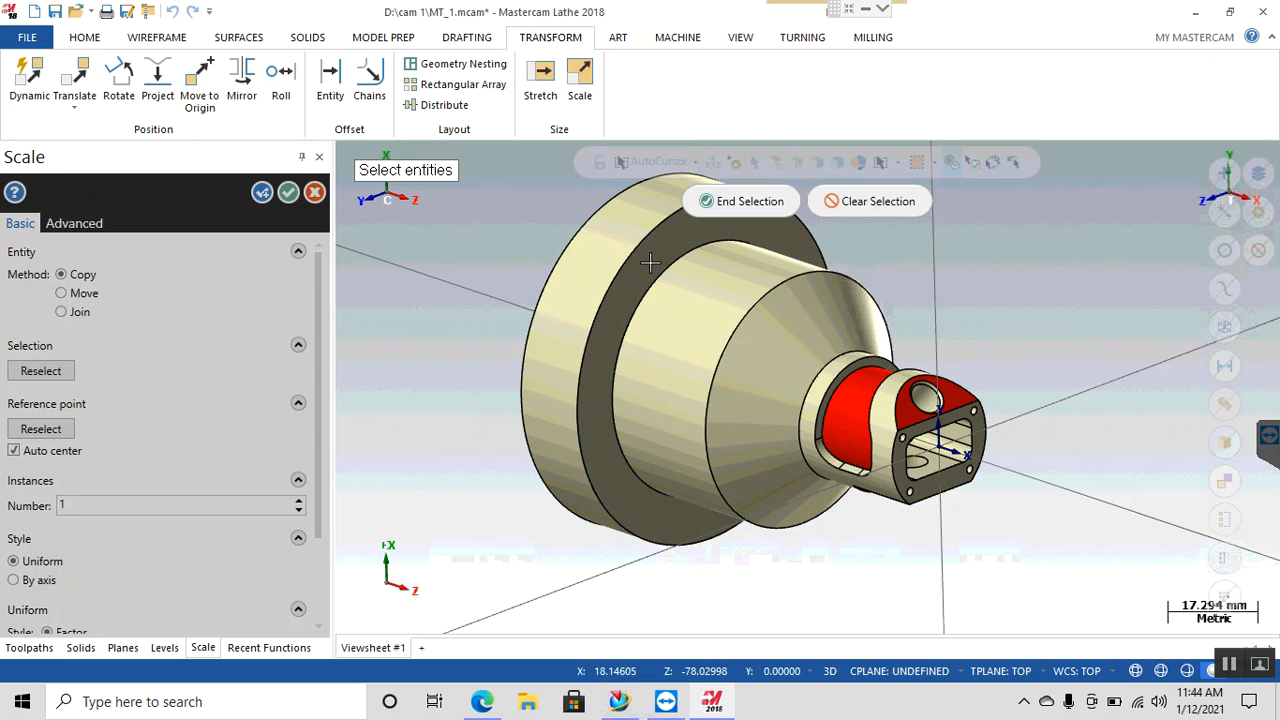
pyautogui.click(650, 263)
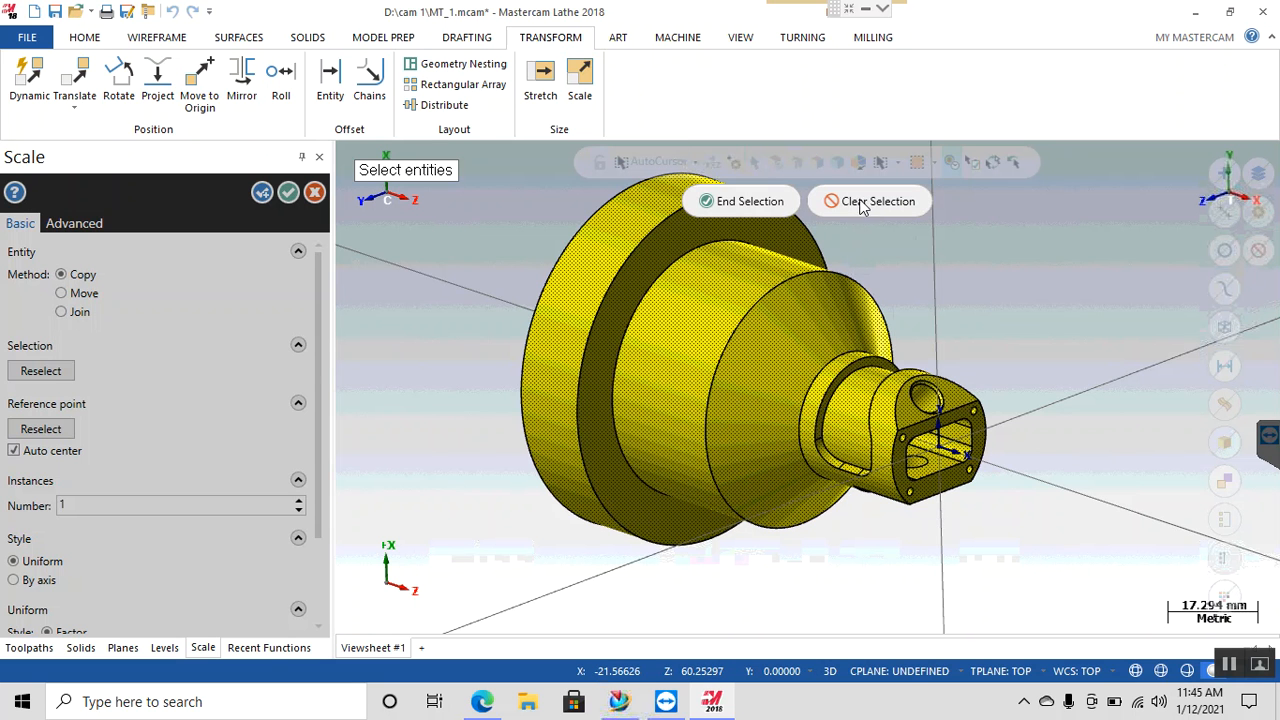
pyautogui.click(765, 207)
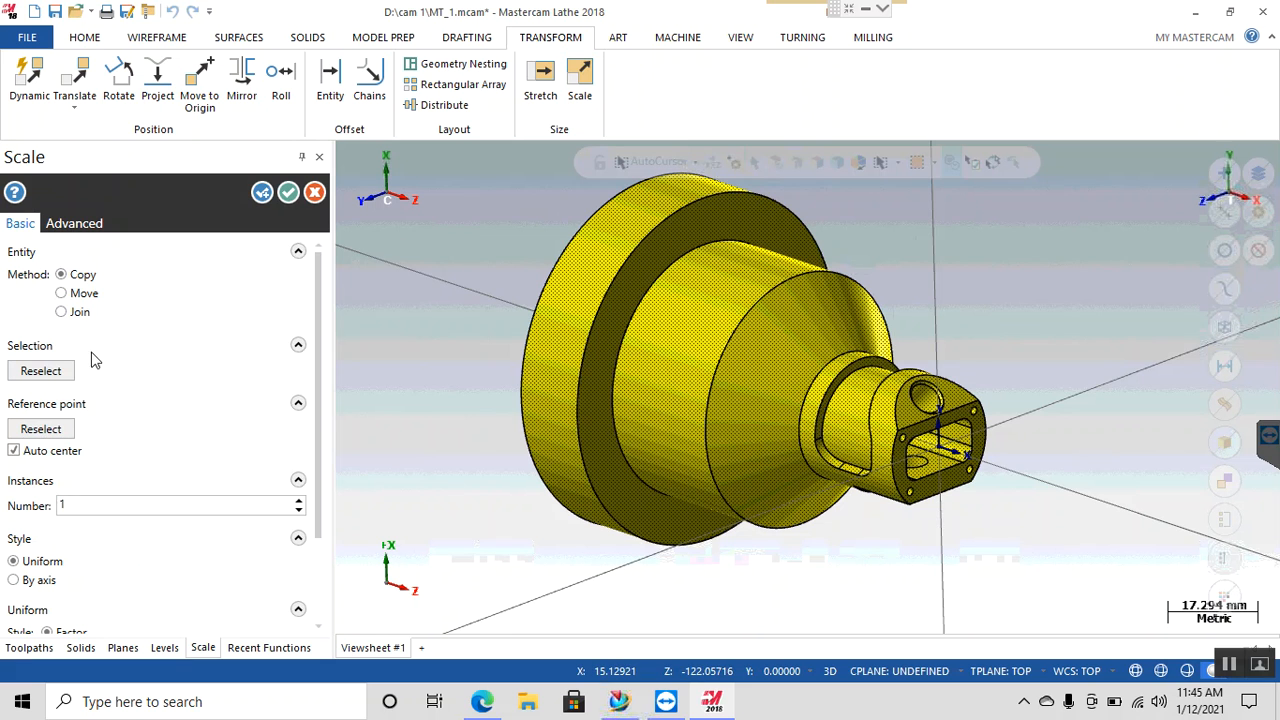
pyautogui.click(40, 429)
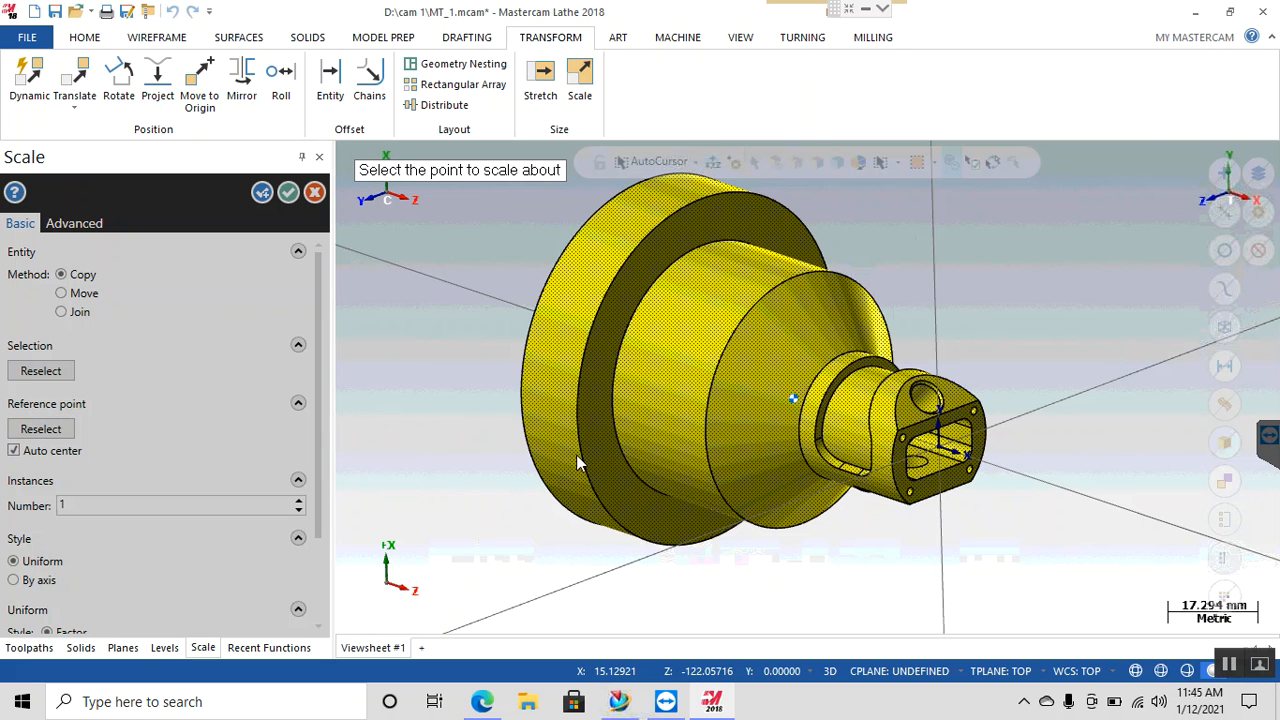
pyautogui.click(938, 444)
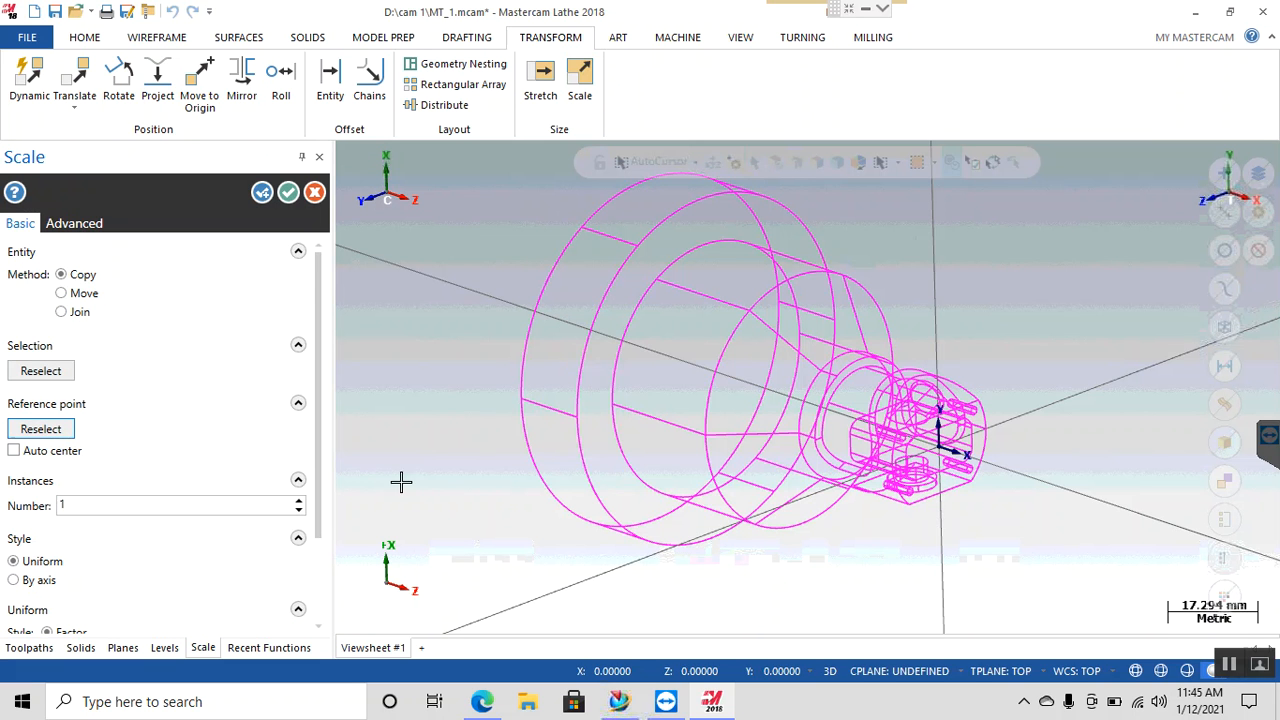
pyautogui.click(76, 509)
pyautogui.write('5')
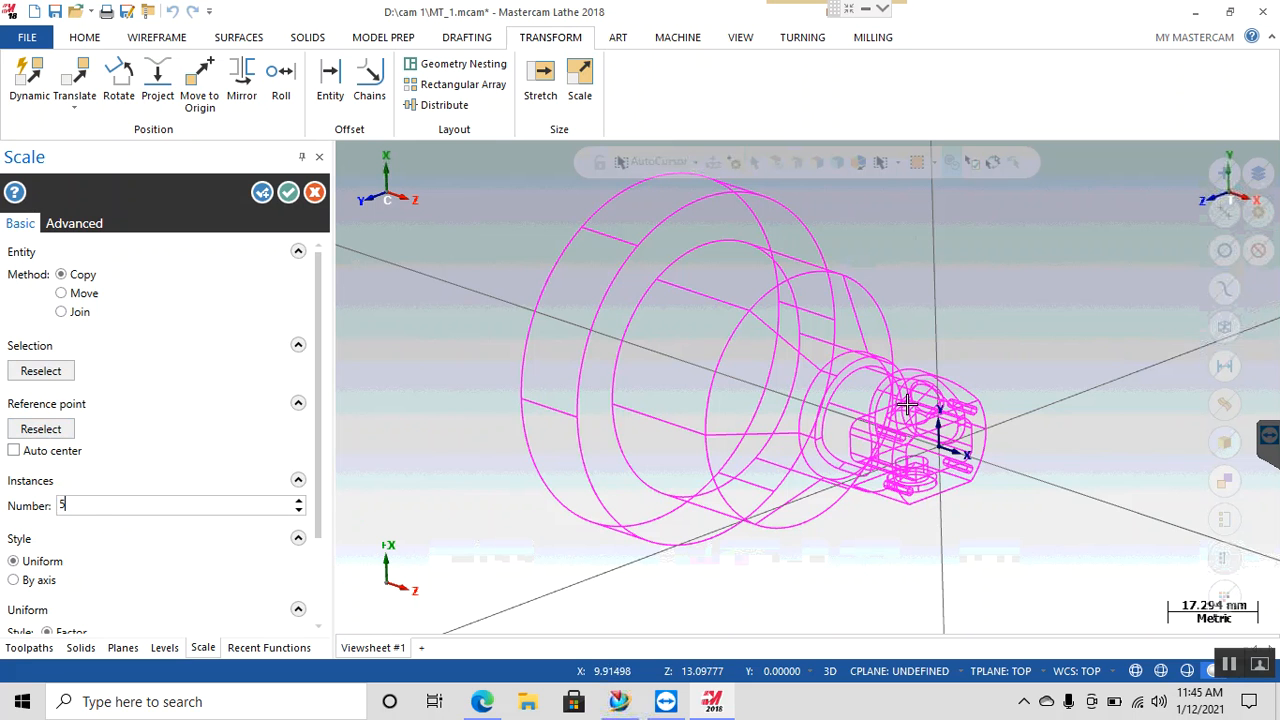
pyautogui.click(288, 195)
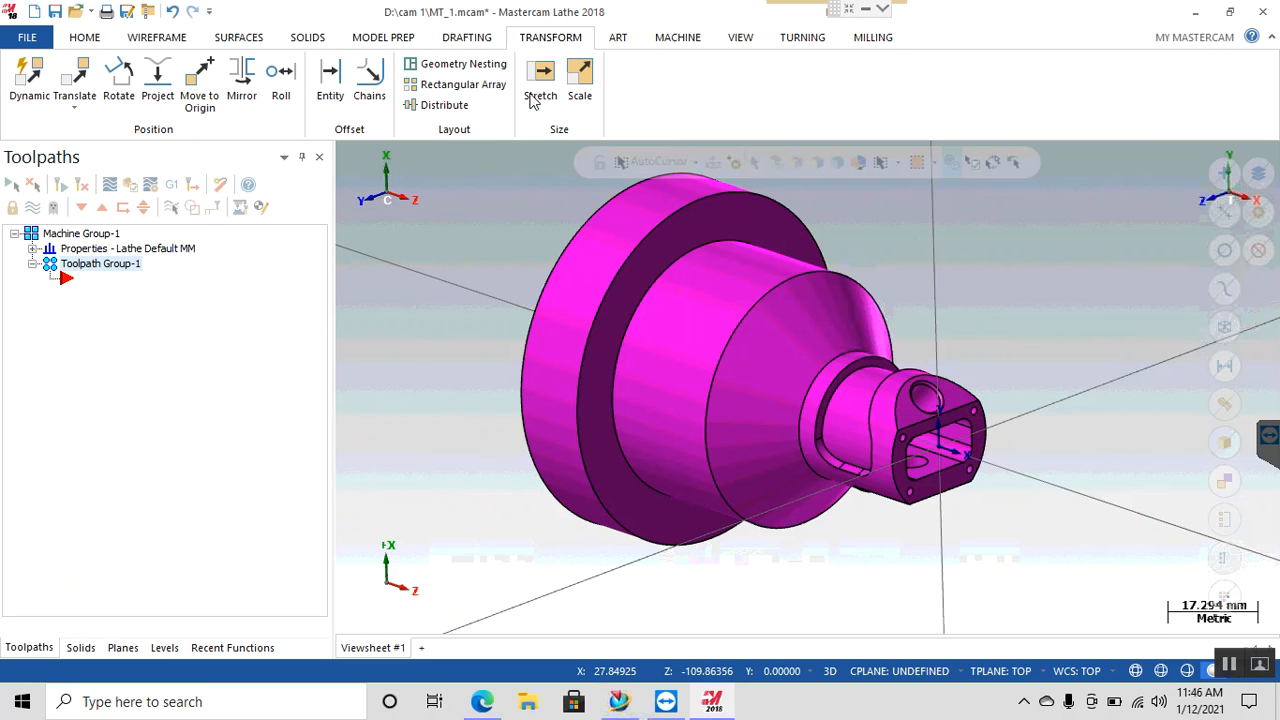
# Step: Scale the solid uniformly about the origin by a factor of 5 using the Move method
pyautogui.click(576, 86)
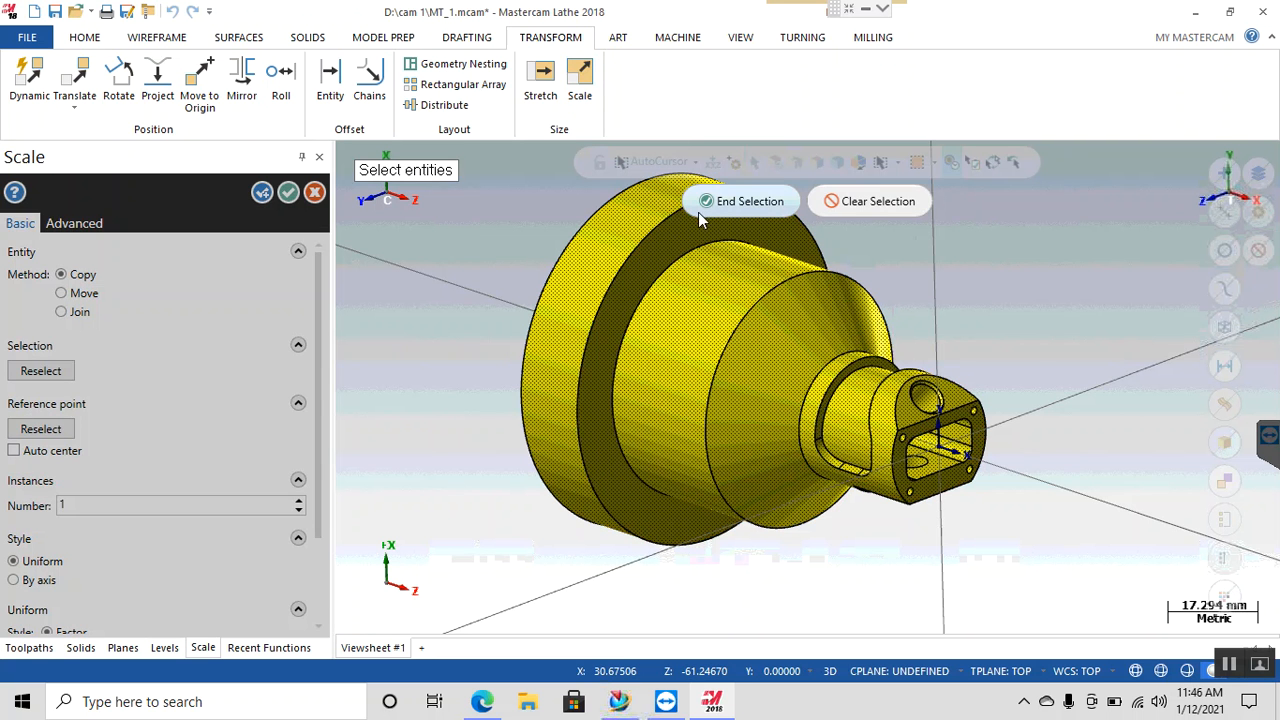
pyautogui.click(742, 202)
pyautogui.click(71, 297)
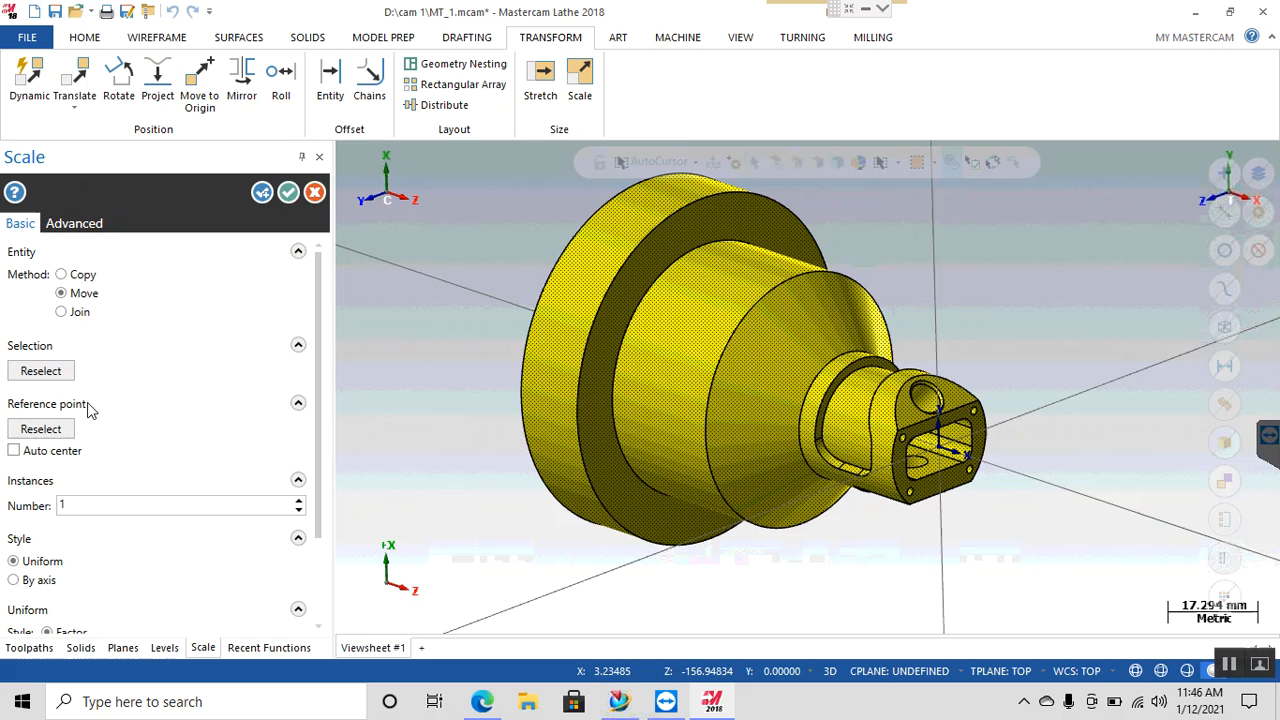
pyautogui.click(55, 430)
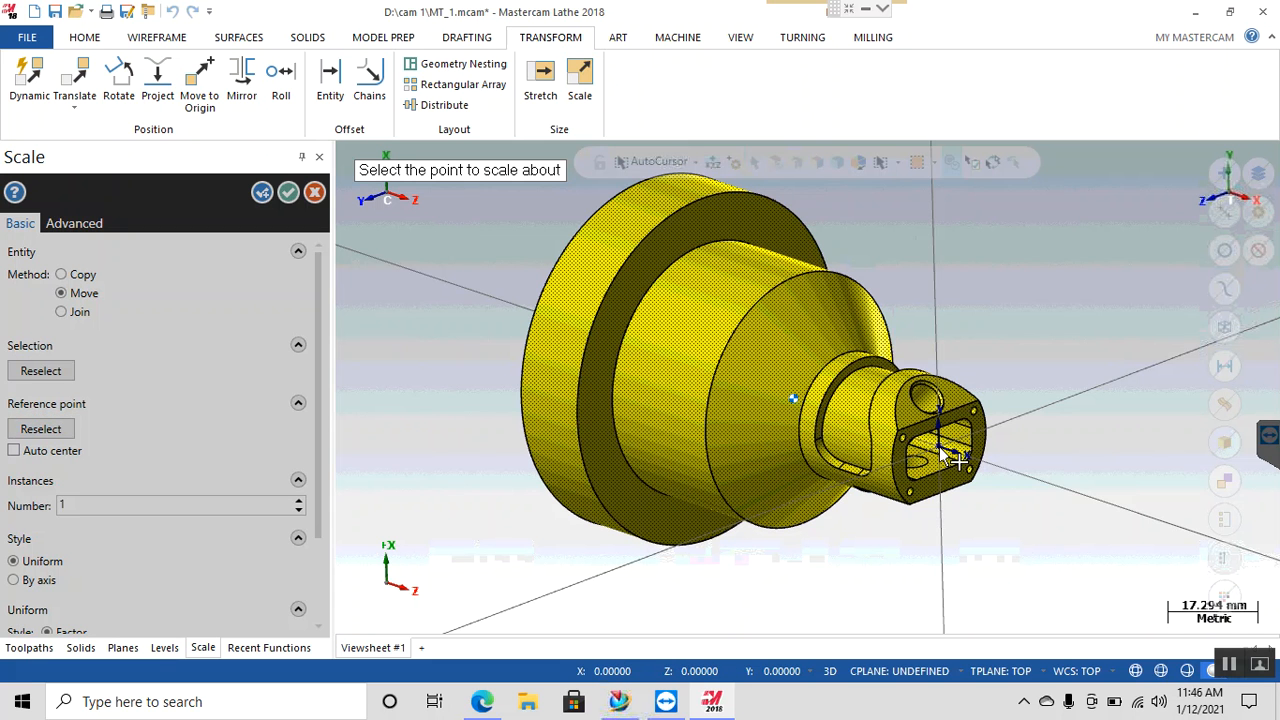
pyautogui.click(942, 453)
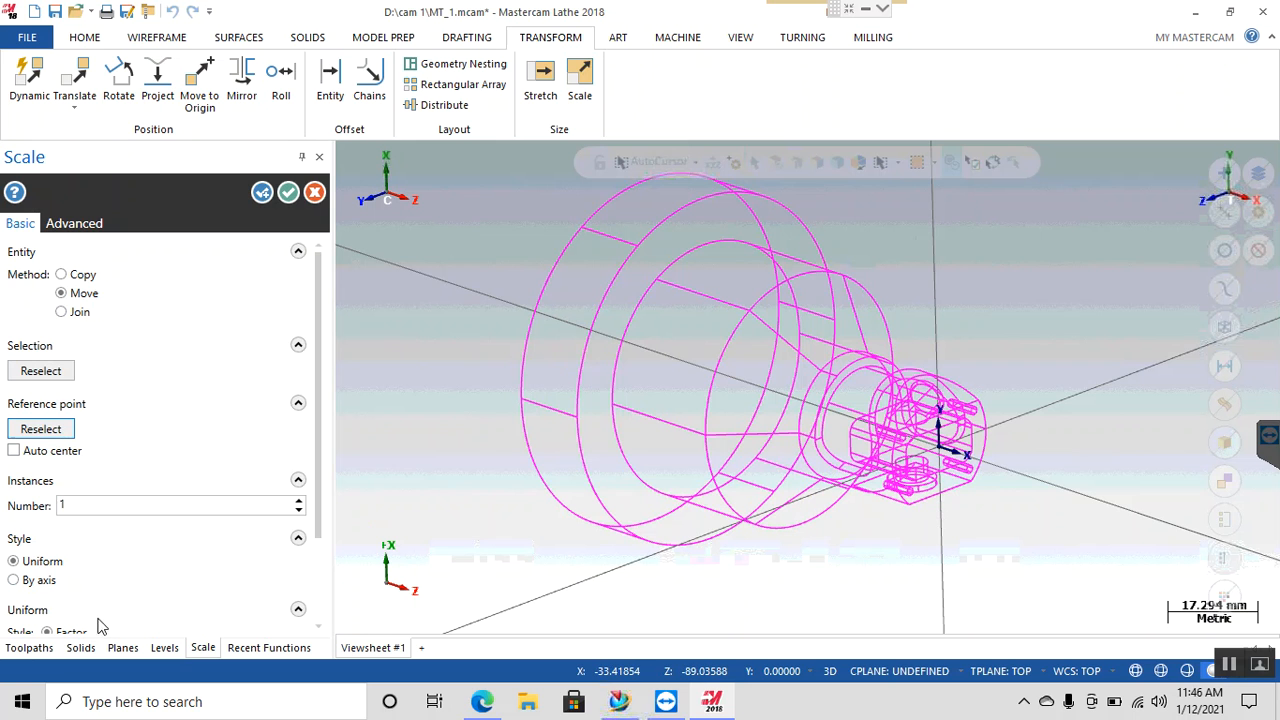
pyautogui.click(177, 516)
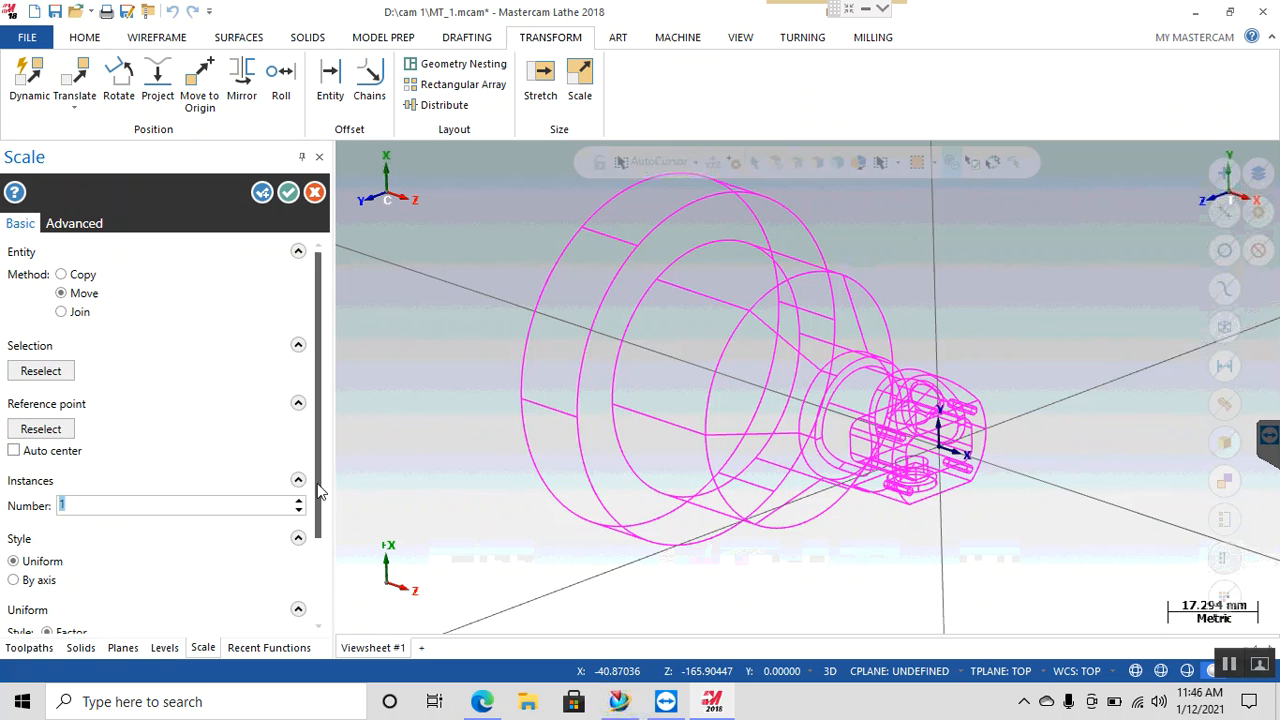
pyautogui.scroll(-3, 317, 491)
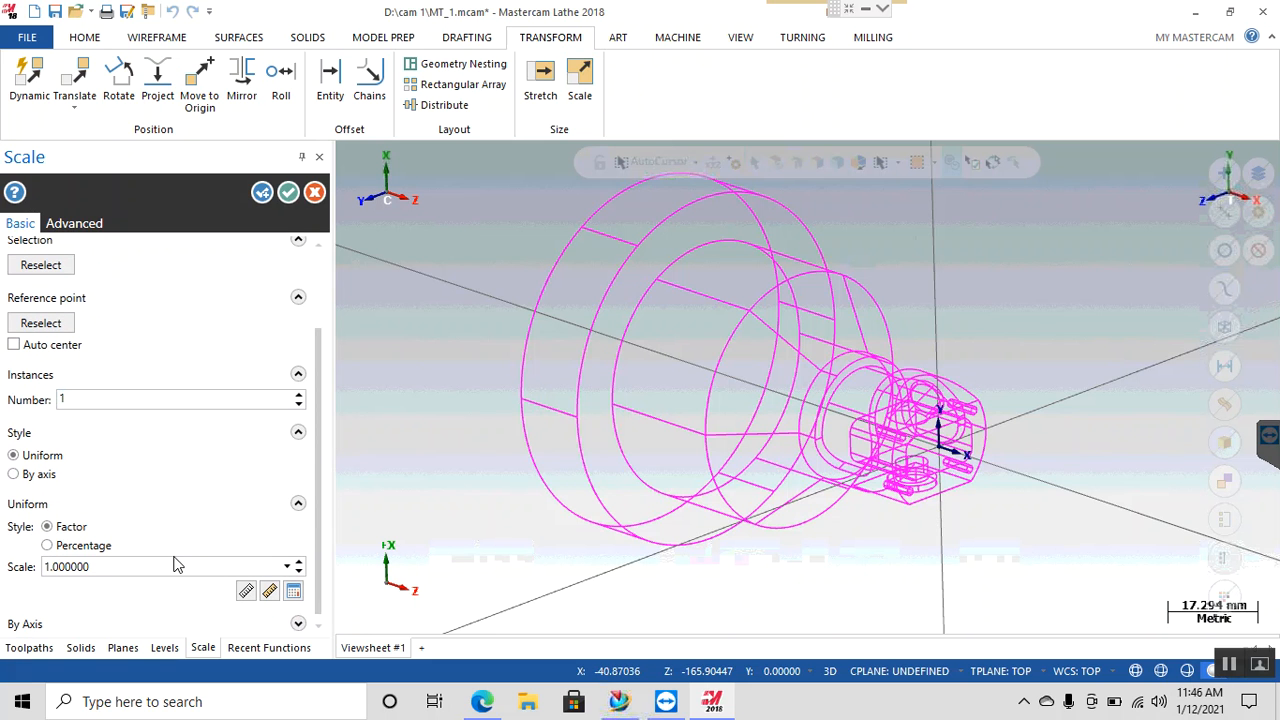
pyautogui.click(138, 566)
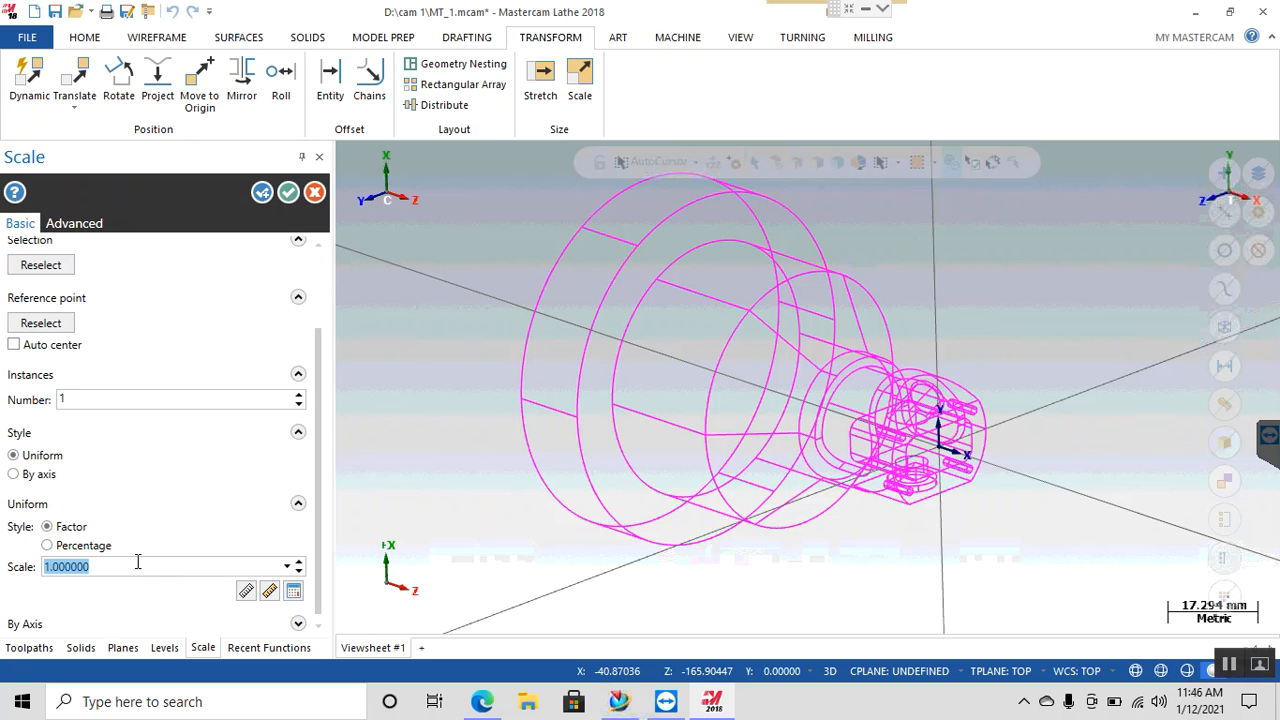
pyautogui.write('5')
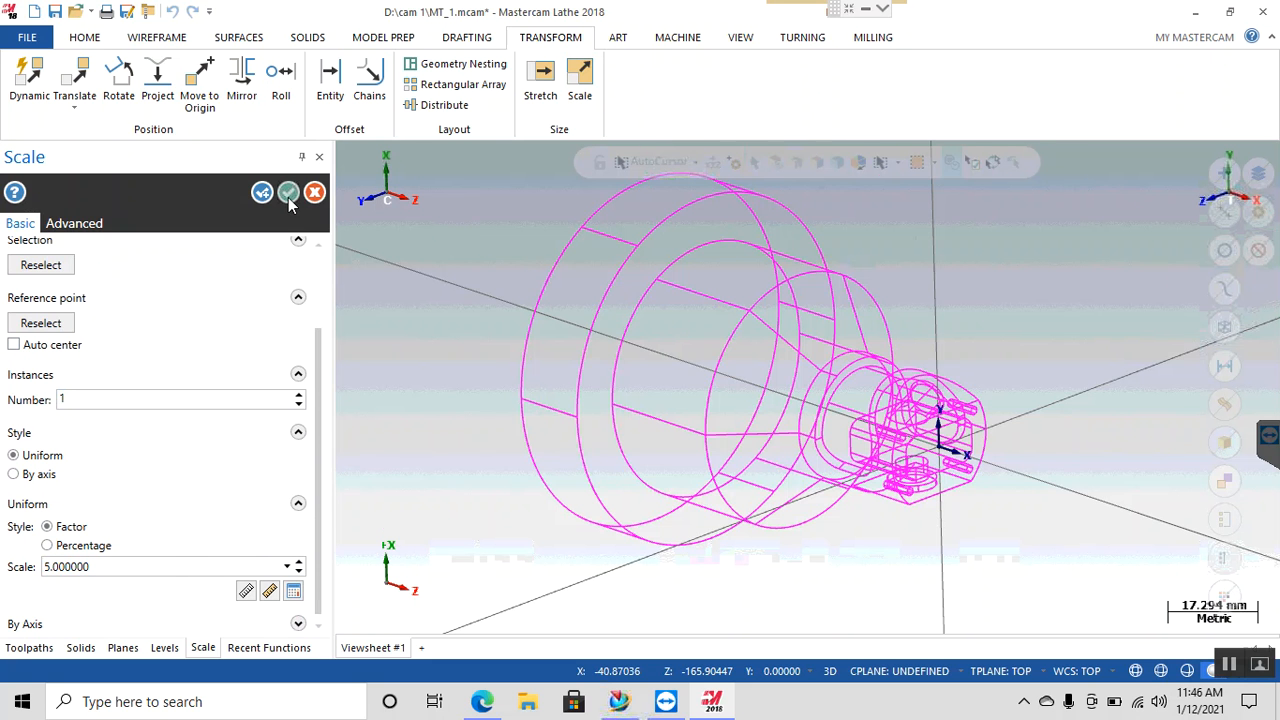
pyautogui.click(288, 192)
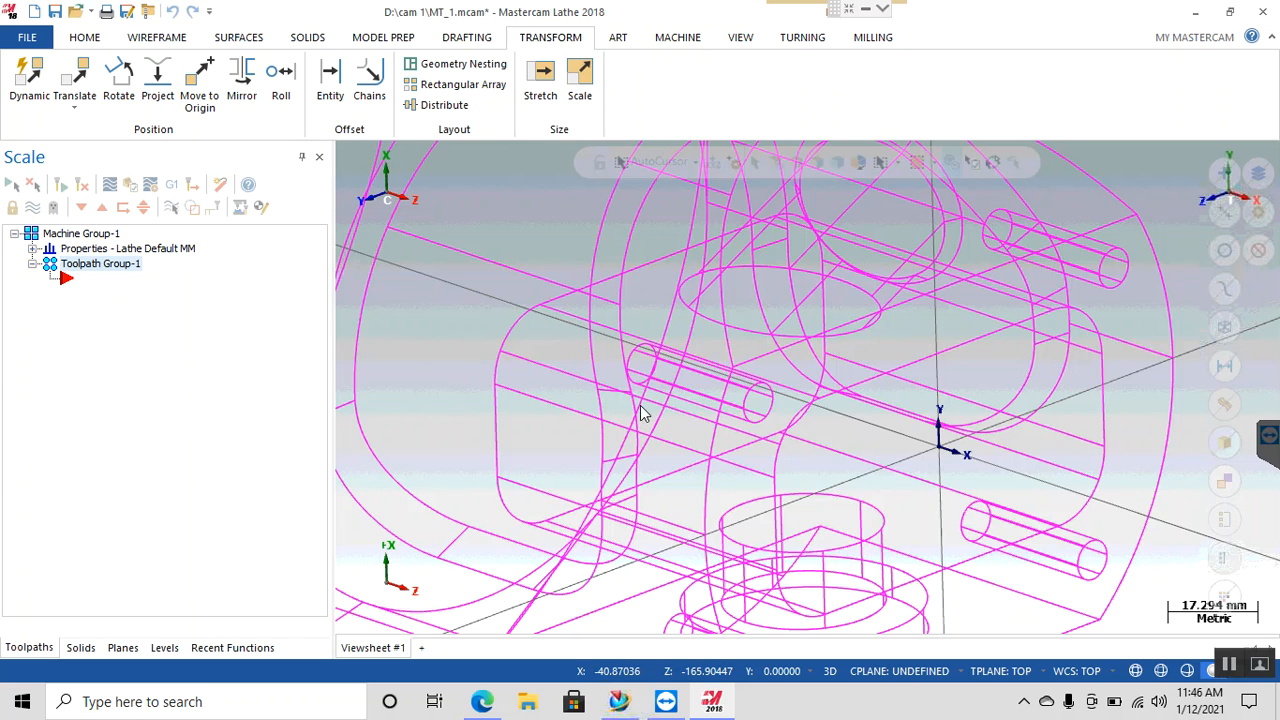
# Step: Create a C-axis Face Contour toolpath on the rounded rectangular pocket's edge loop in the end face
pyautogui.scroll(-3, 650, 408)
pyautogui.scroll(-5, 724, 451)
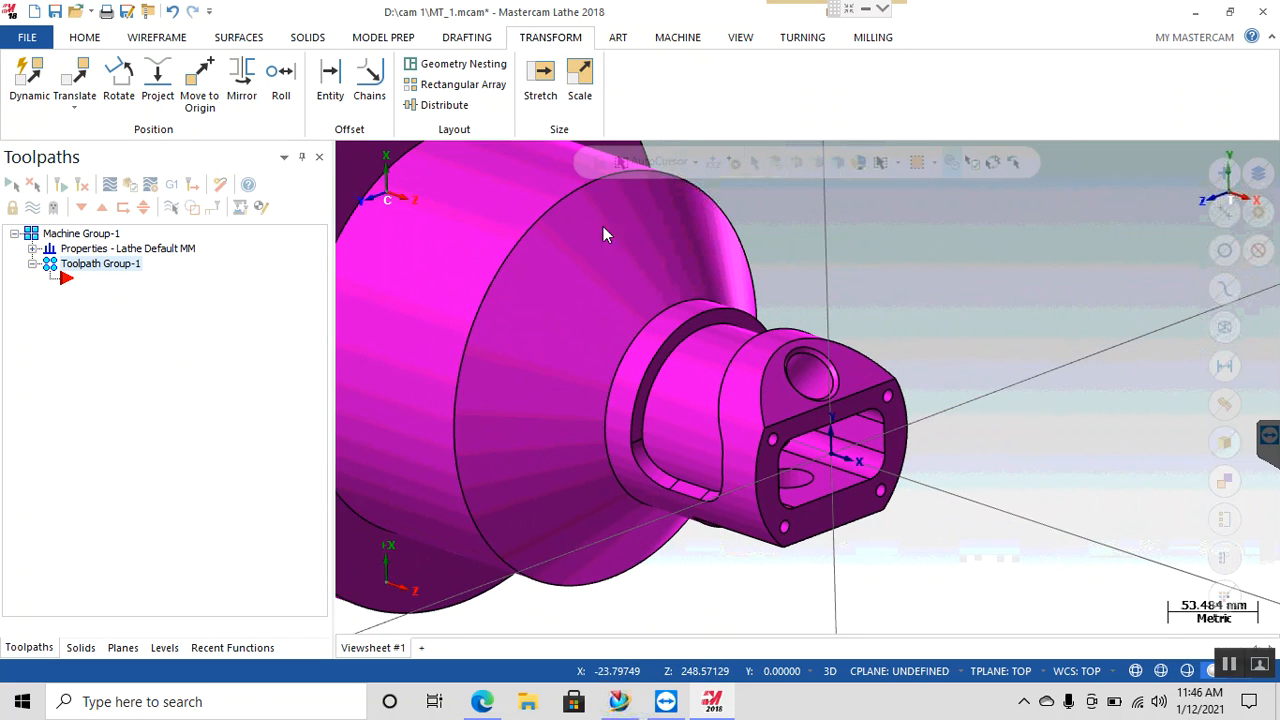
pyautogui.click(802, 37)
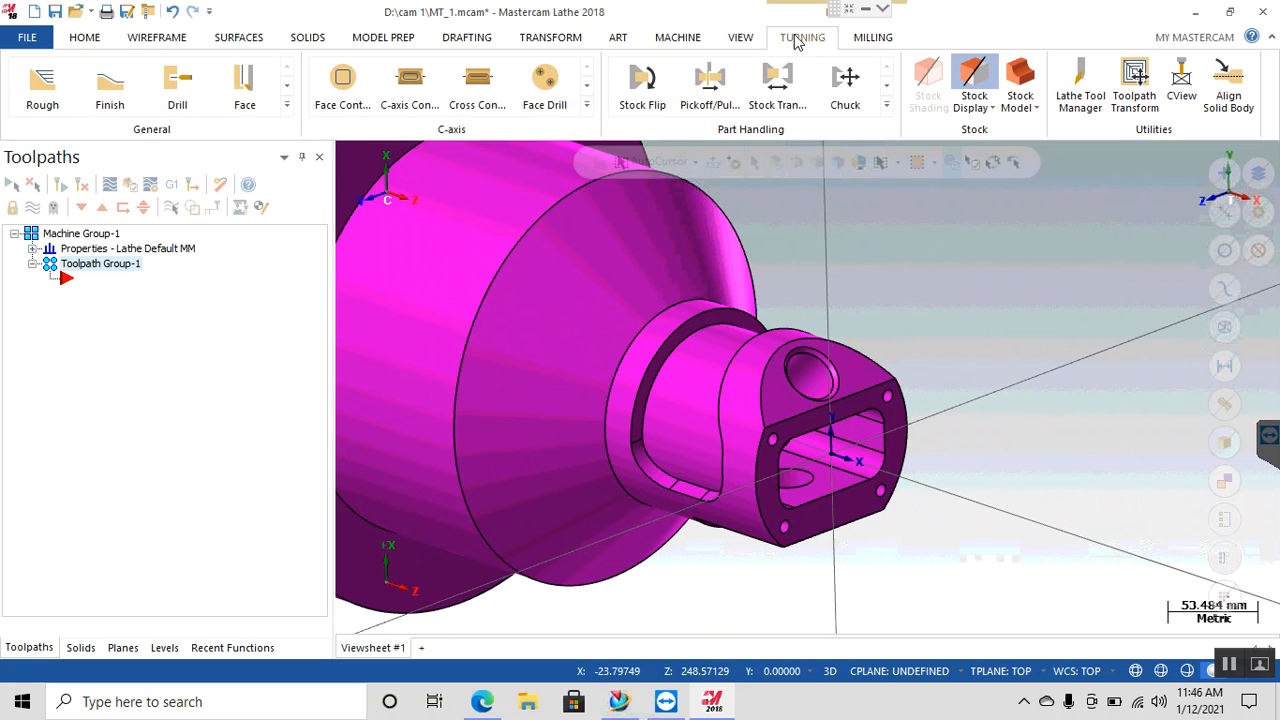
pyautogui.click(355, 95)
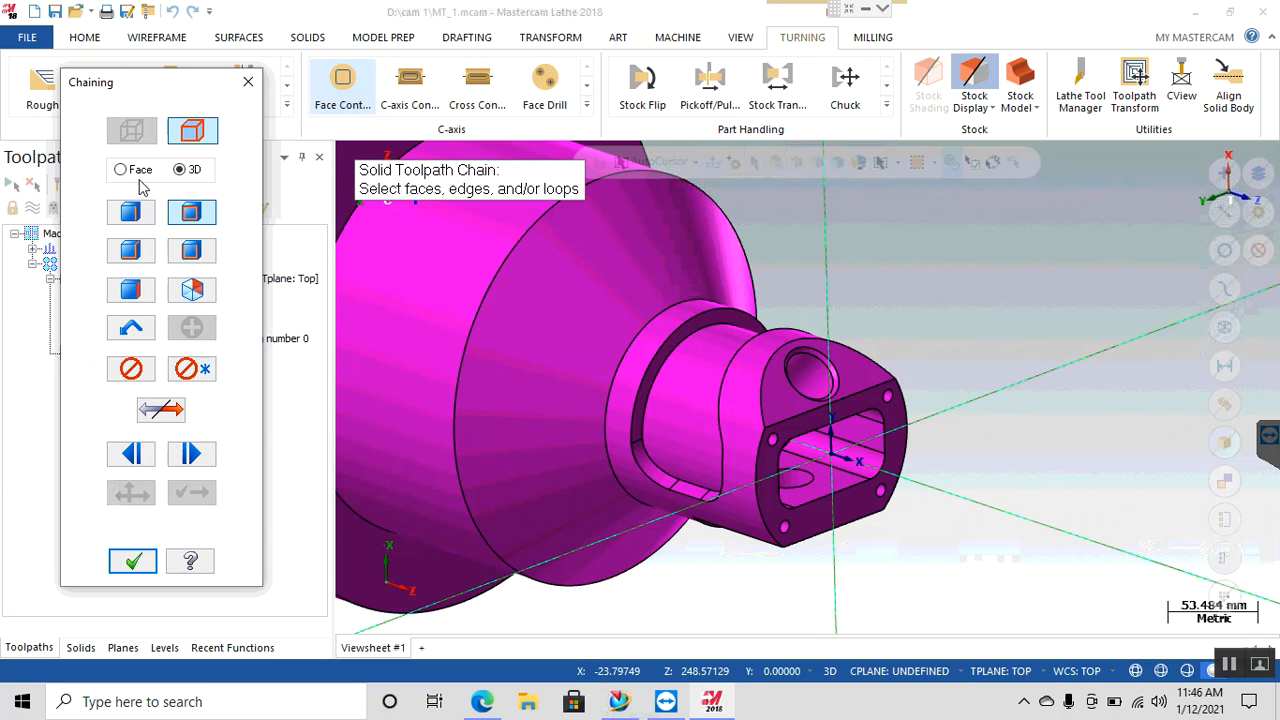
pyautogui.click(848, 425)
pyautogui.press('Return')
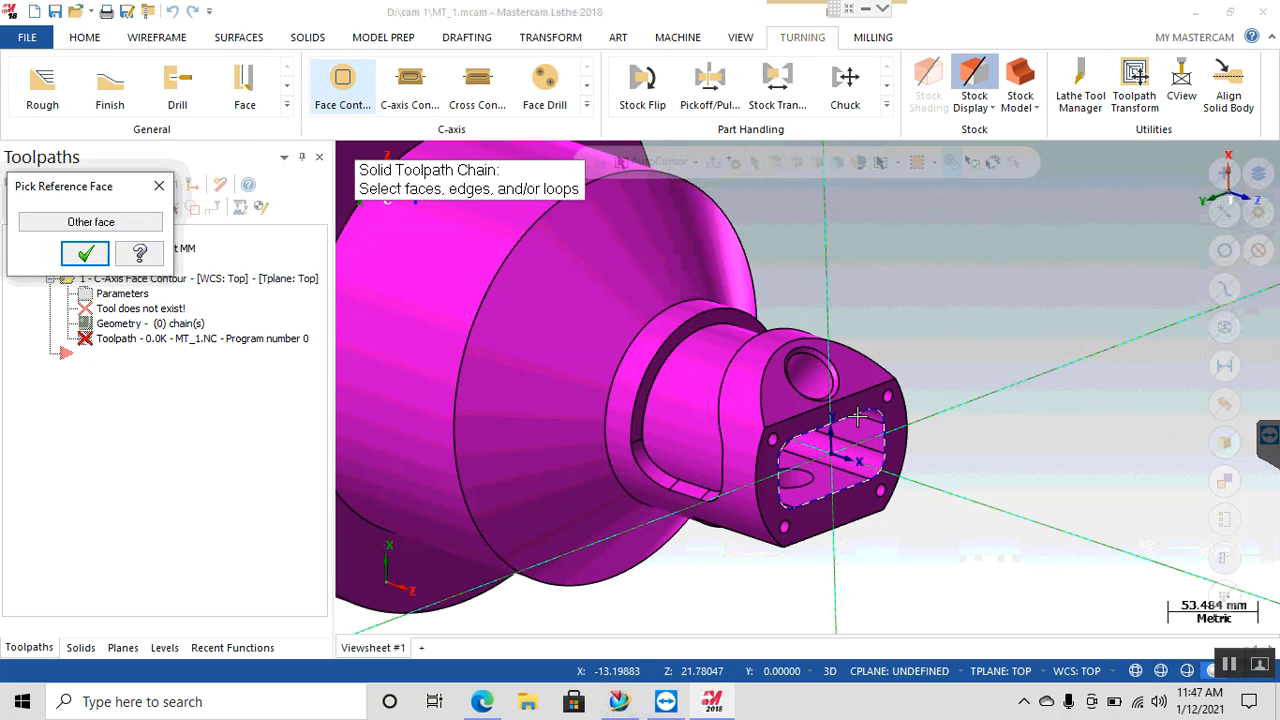
pyautogui.click(70, 252)
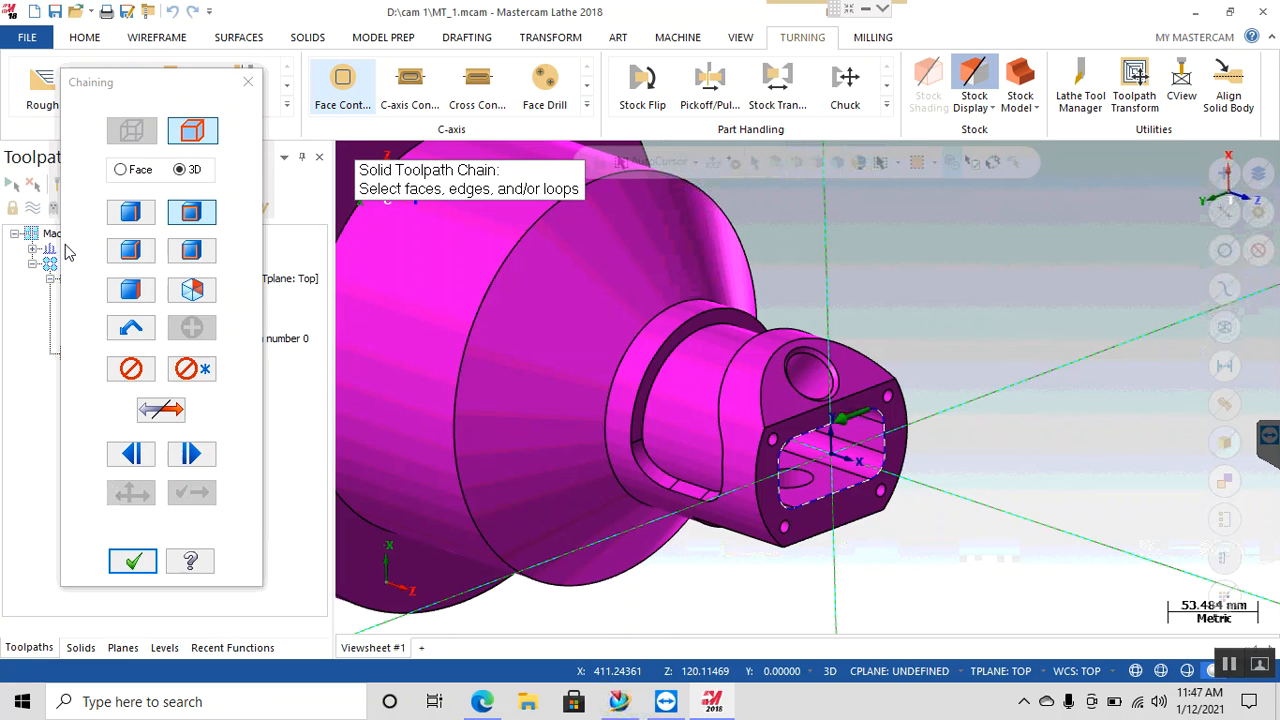
pyautogui.click(143, 568)
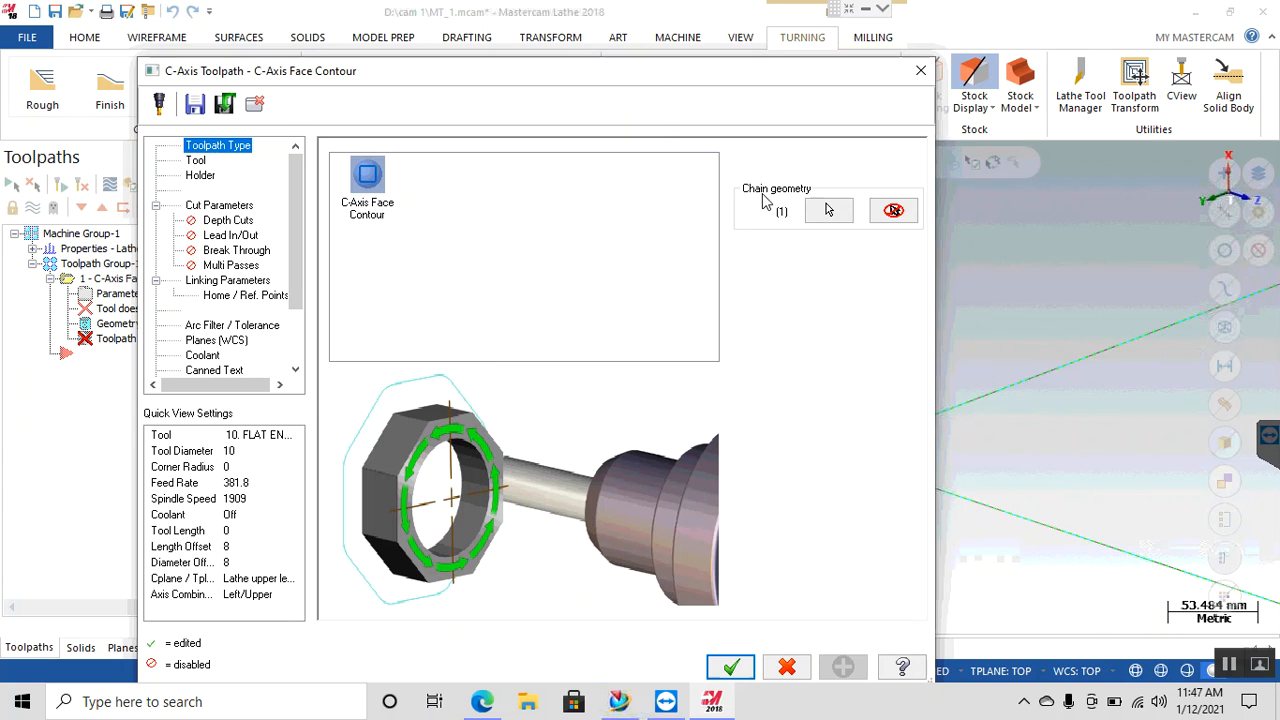
# Step: Assign the 8 mm flat endmill, number 217, from the Lathe_mm tool library to the toolpath
pyautogui.click(198, 165)
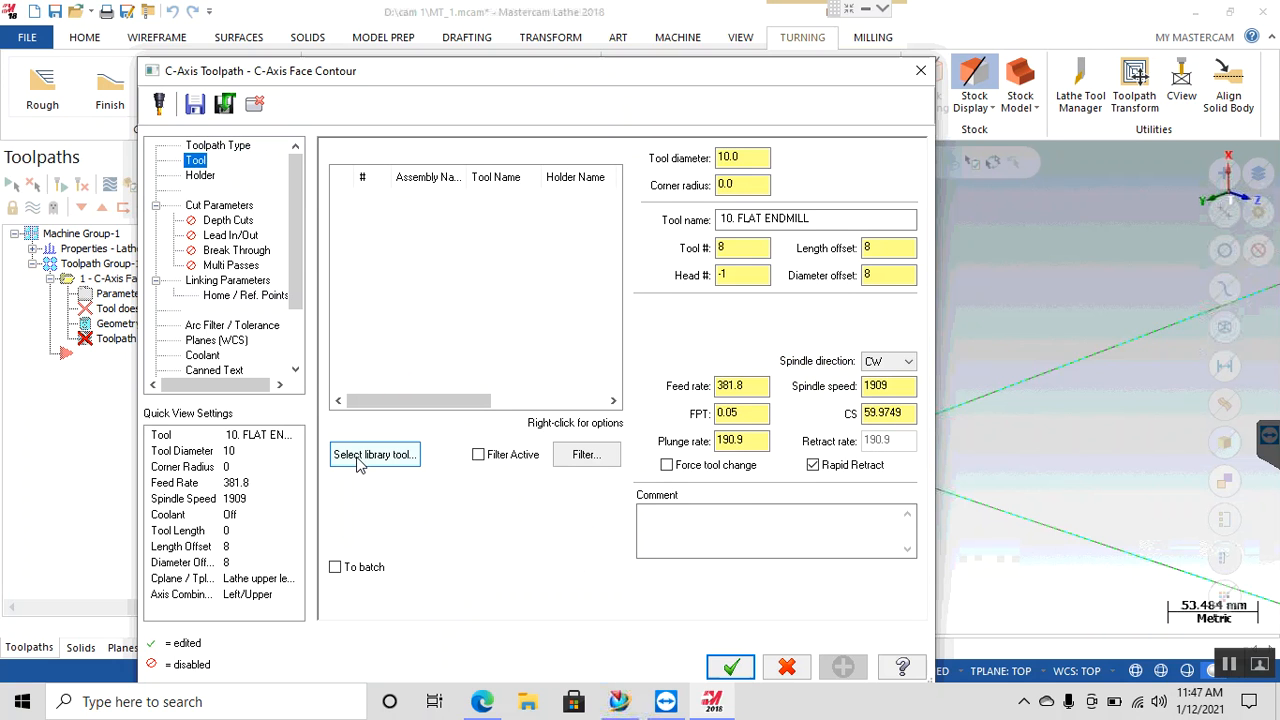
pyautogui.click(372, 455)
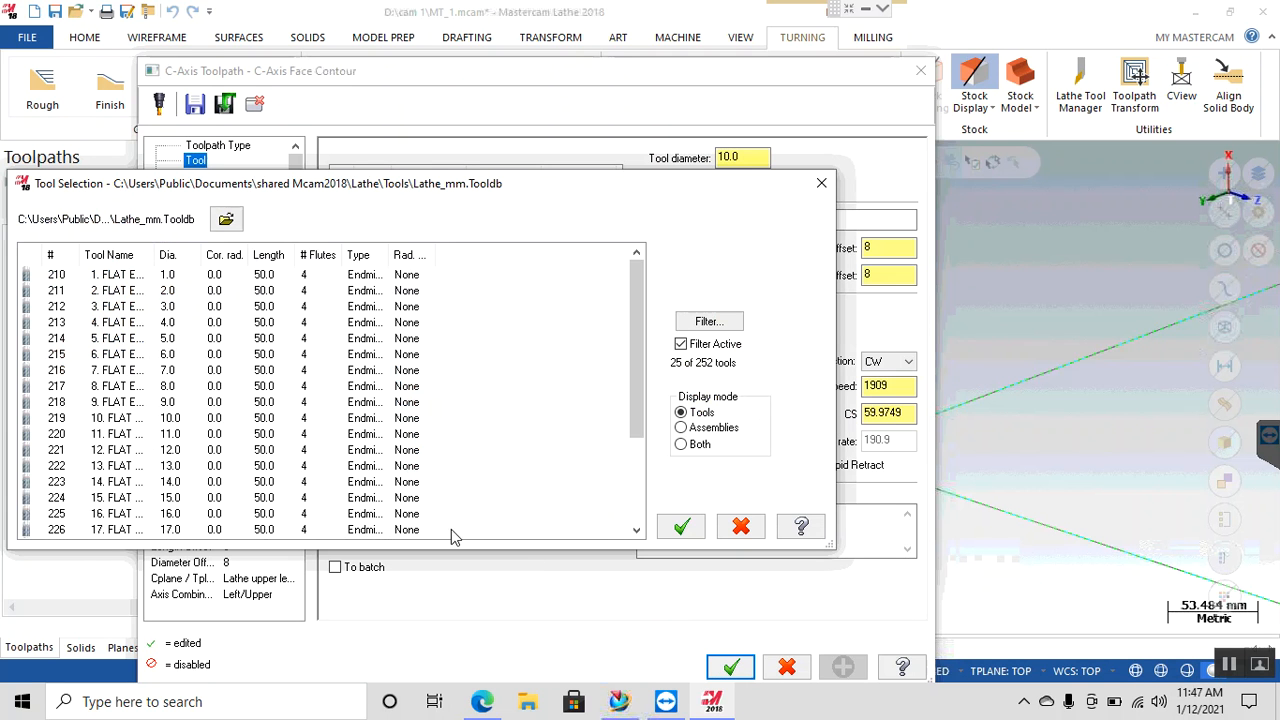
pyautogui.click(160, 437)
pyautogui.click(152, 420)
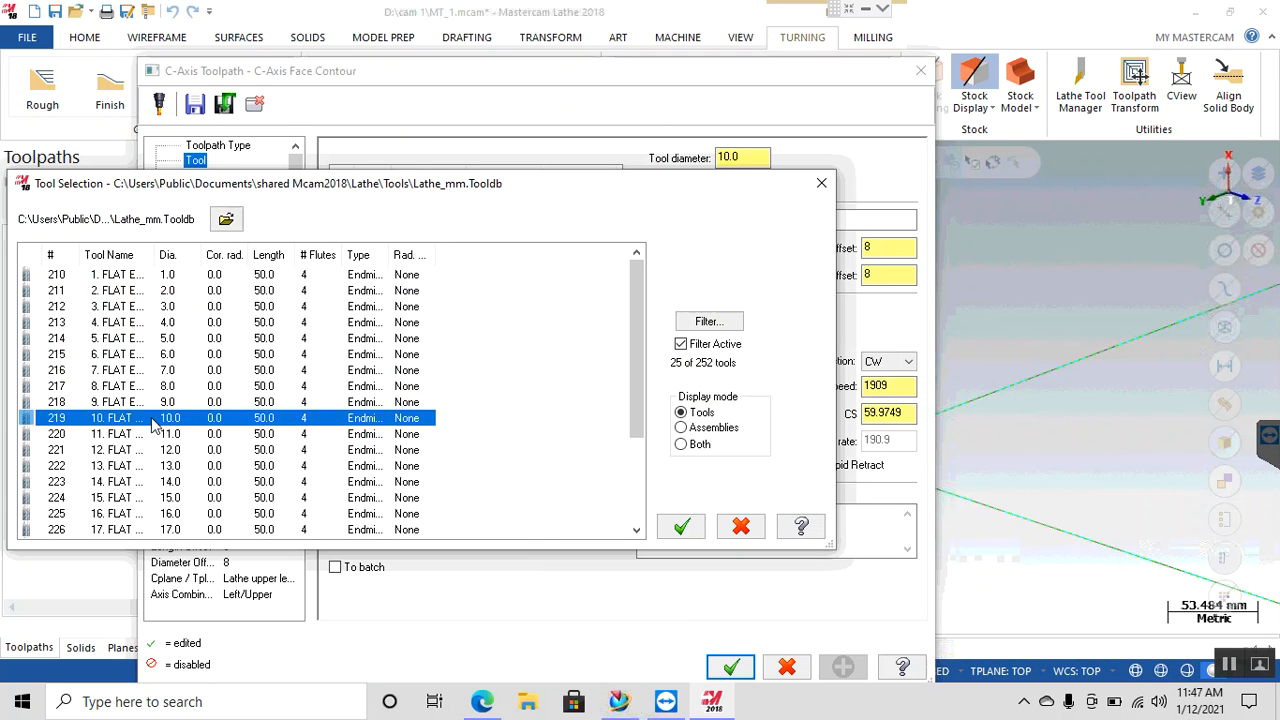
pyautogui.click(163, 388)
pyautogui.click(163, 418)
pyautogui.click(155, 391)
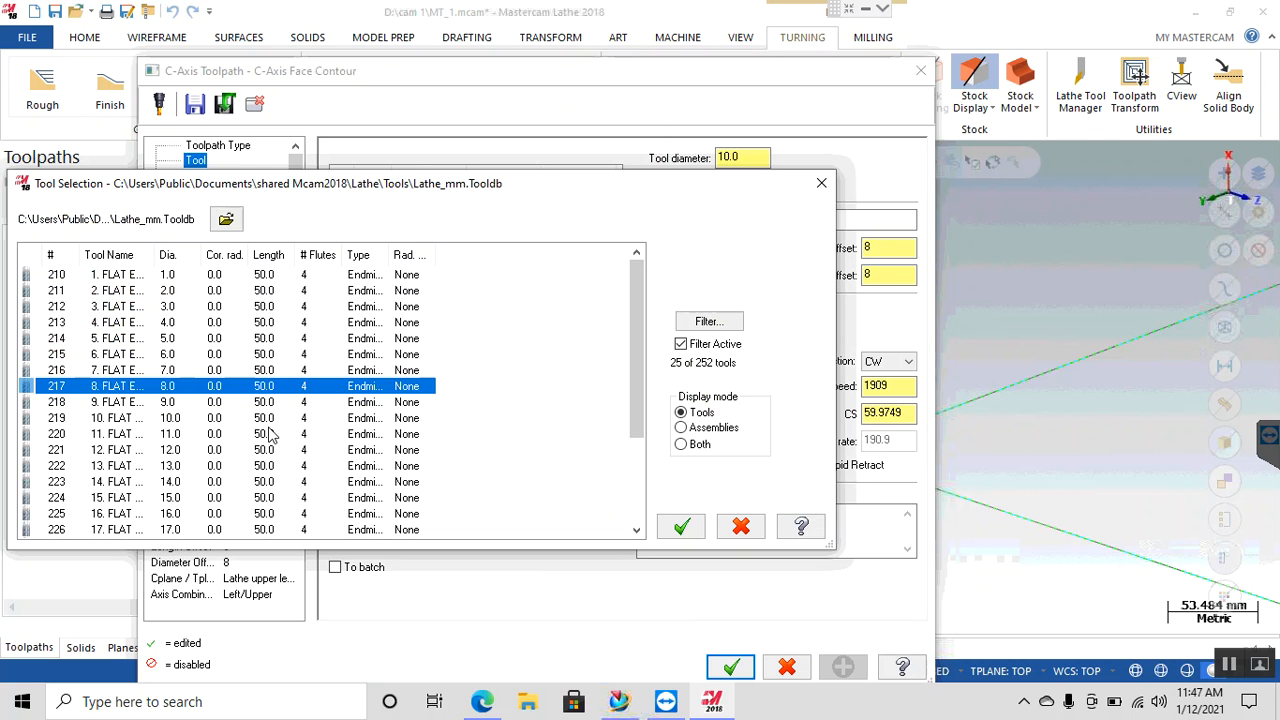
pyautogui.click(681, 526)
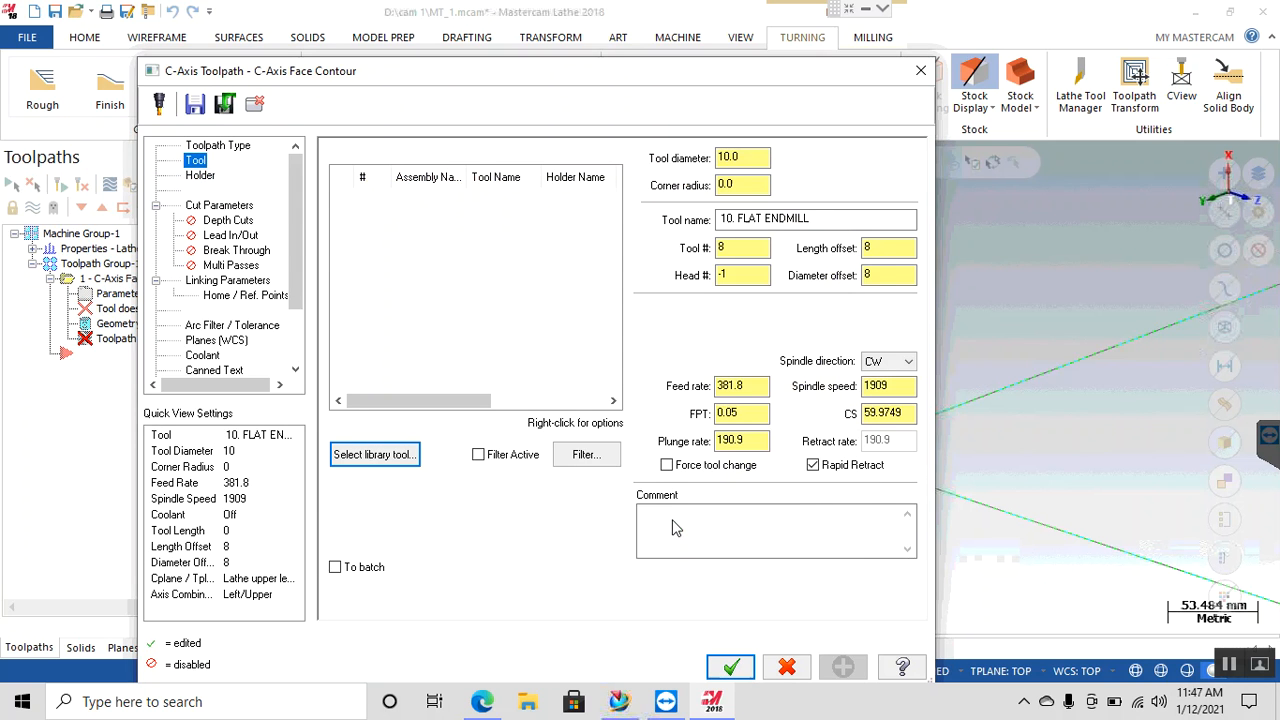
# Step: Enable depth cuts for the toolpath with a max rough step of 2 mm and Keep tool down switched on
pyautogui.click(252, 217)
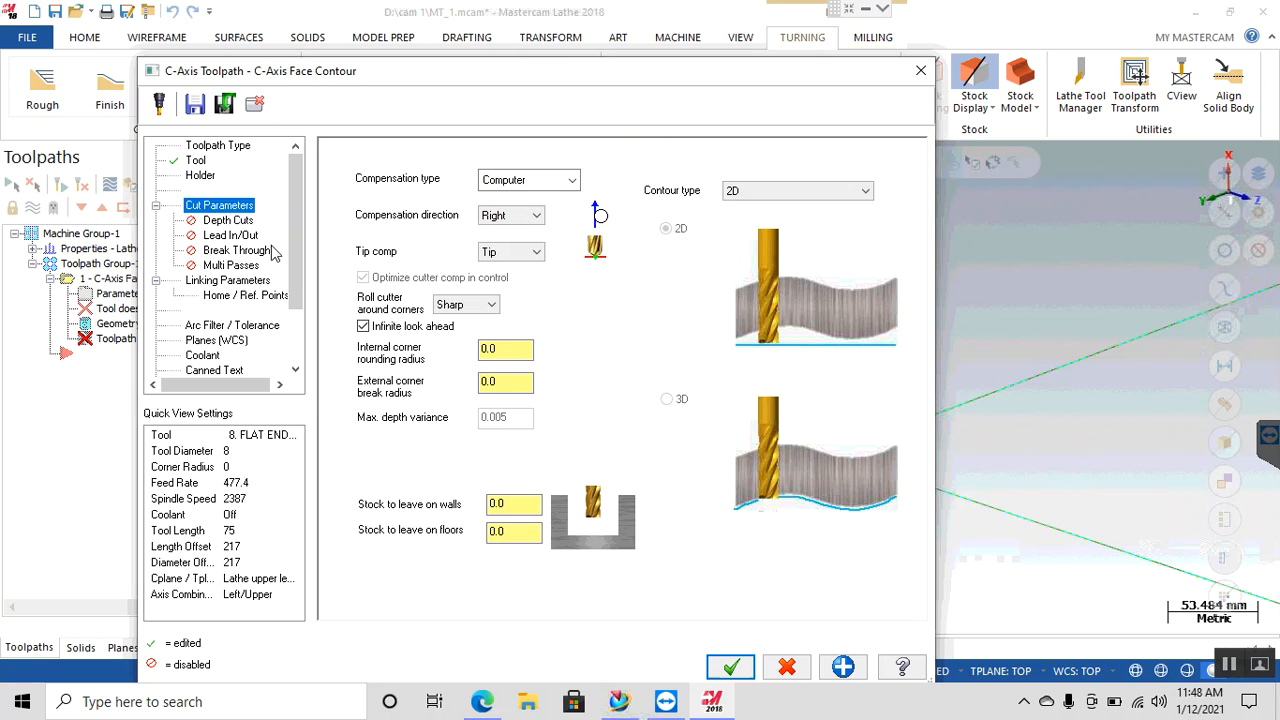
pyautogui.click(230, 220)
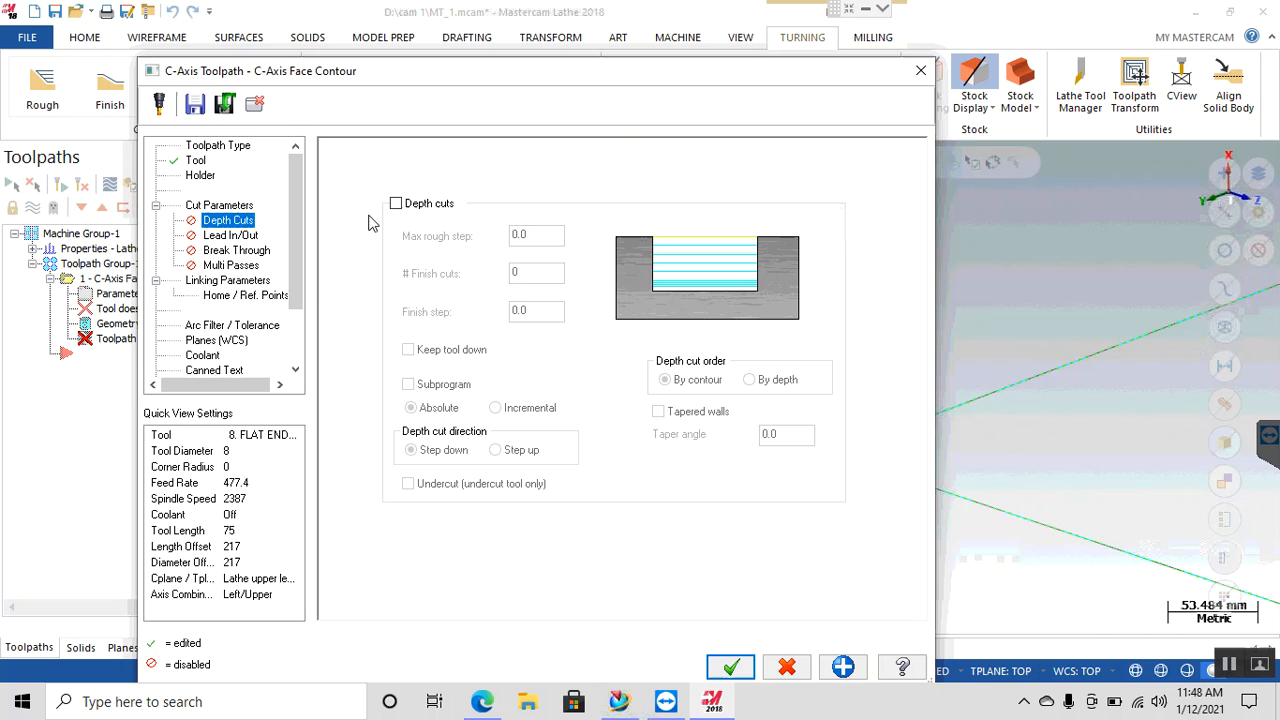
pyautogui.click(424, 206)
pyautogui.moveTo(548, 238); pyautogui.dragTo(460, 234)
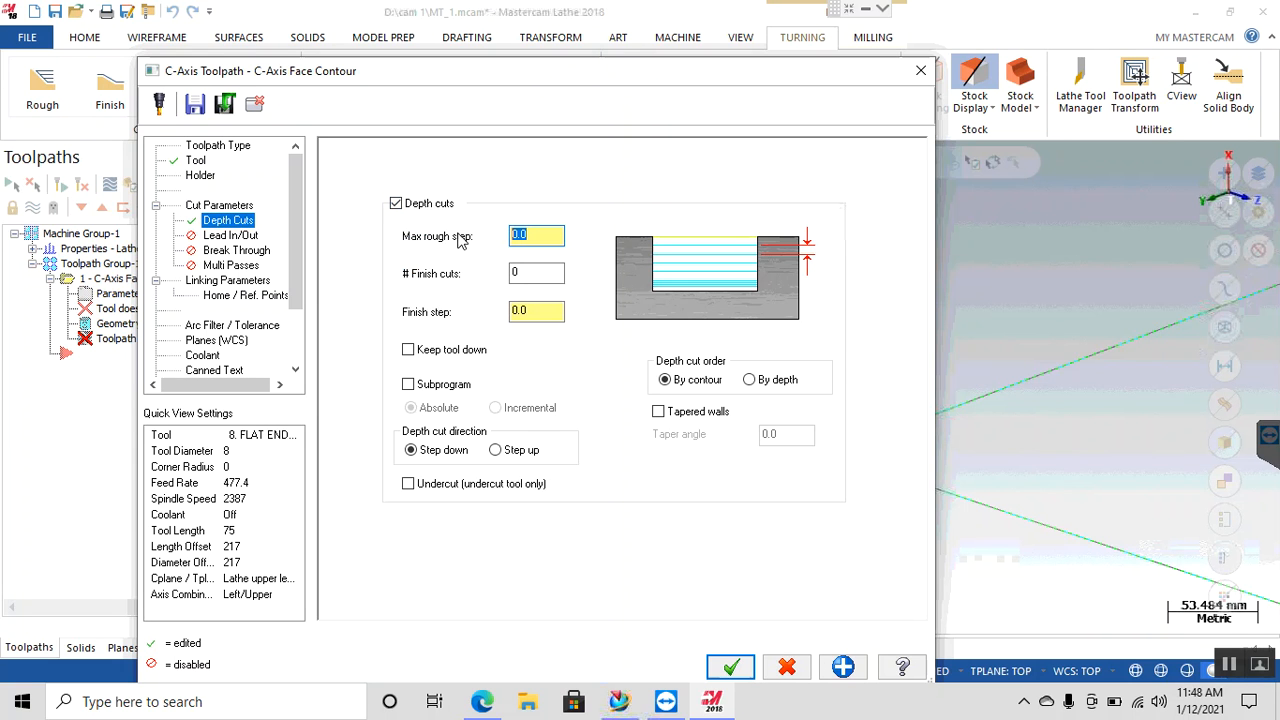
pyautogui.write('2')
pyautogui.click(436, 358)
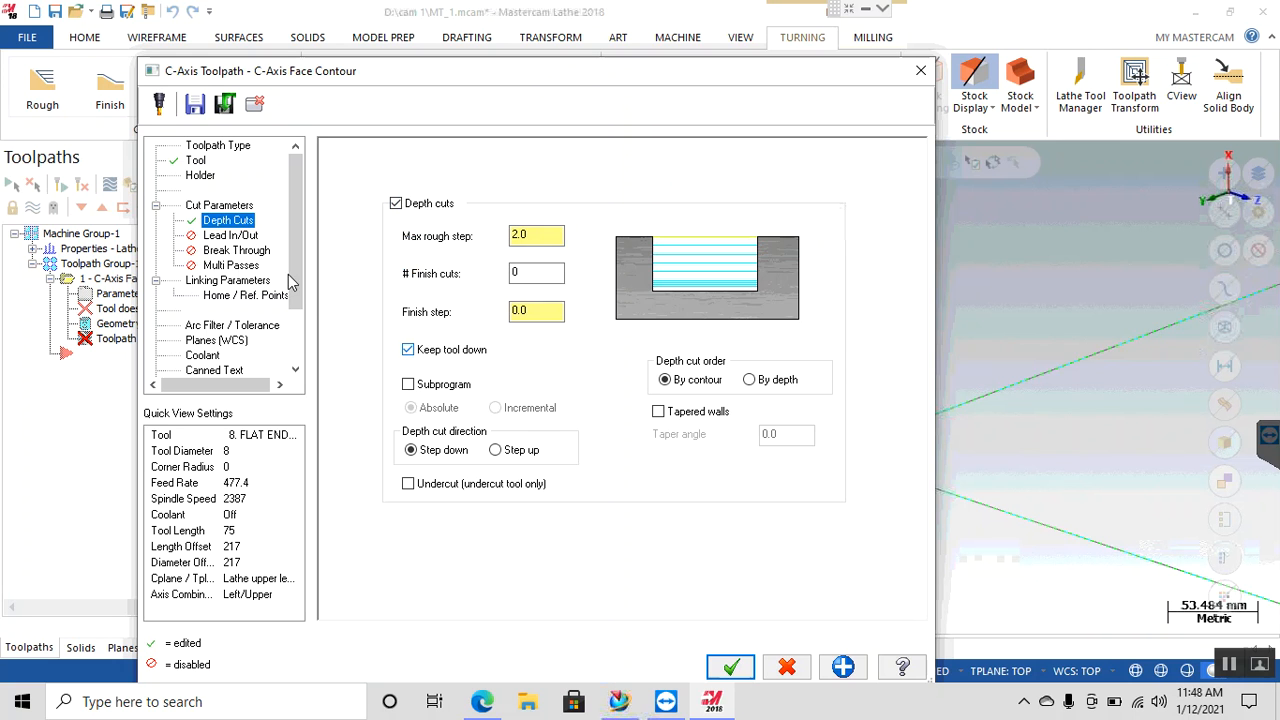
# Step: Edit the 8 mm flat endmill's geometry to an overall length of 100 mm
pyautogui.click(235, 243)
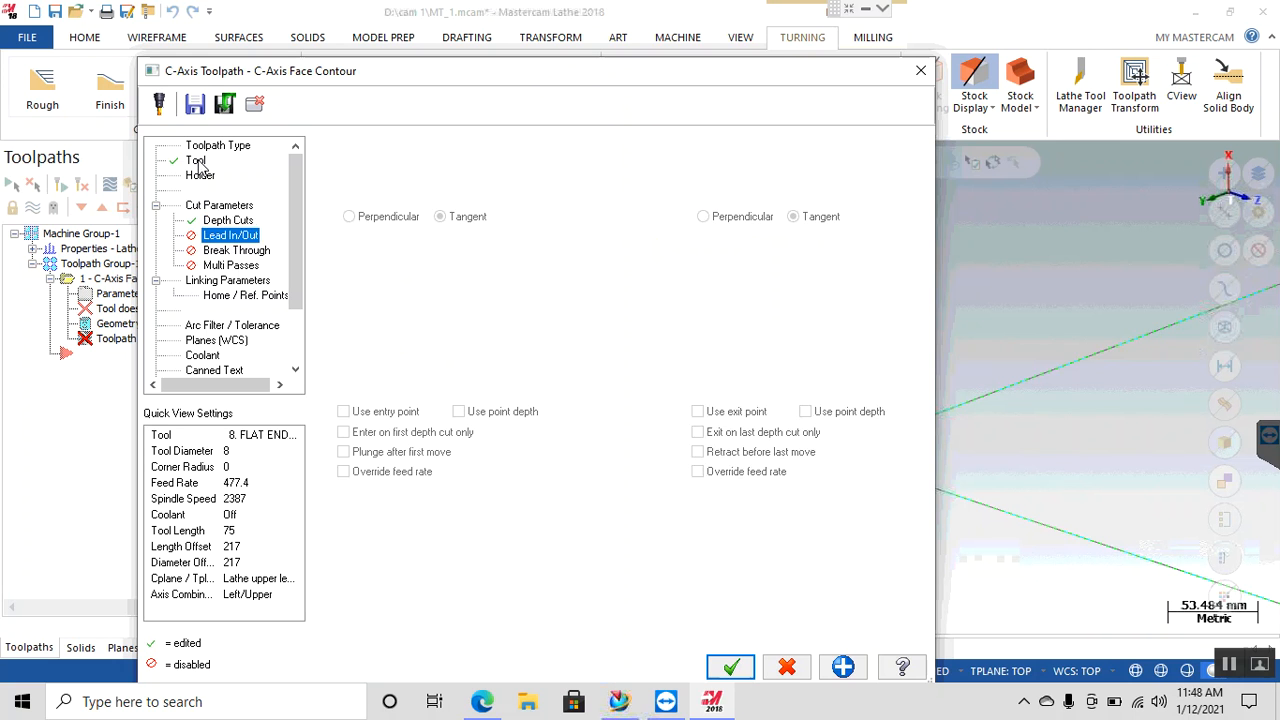
pyautogui.click(197, 161)
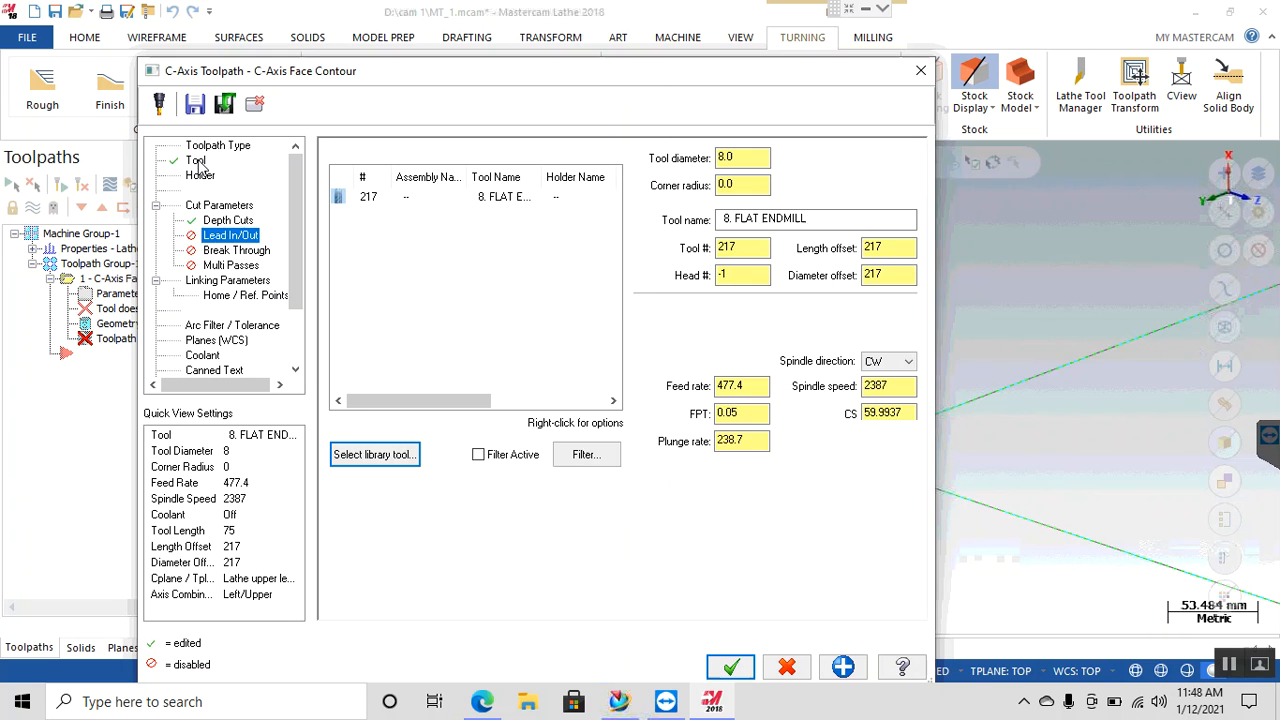
pyautogui.click(429, 202)
pyautogui.rightClick(429, 202)
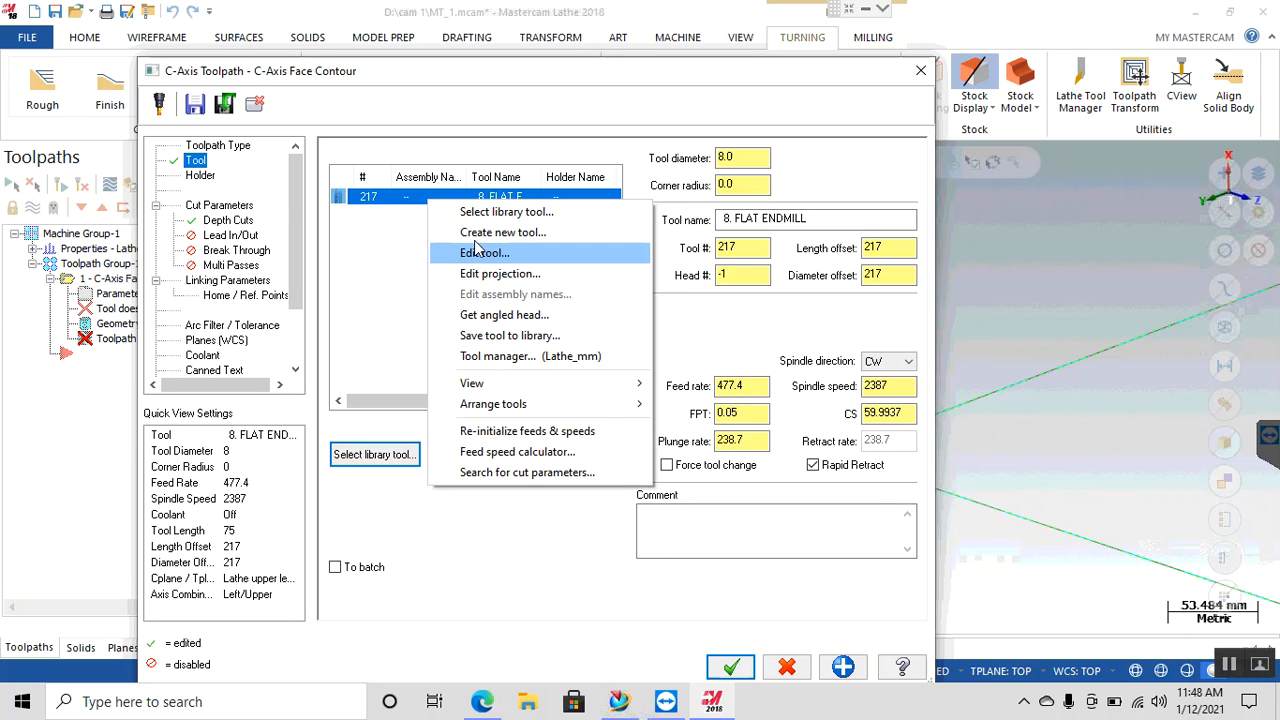
pyautogui.click(478, 250)
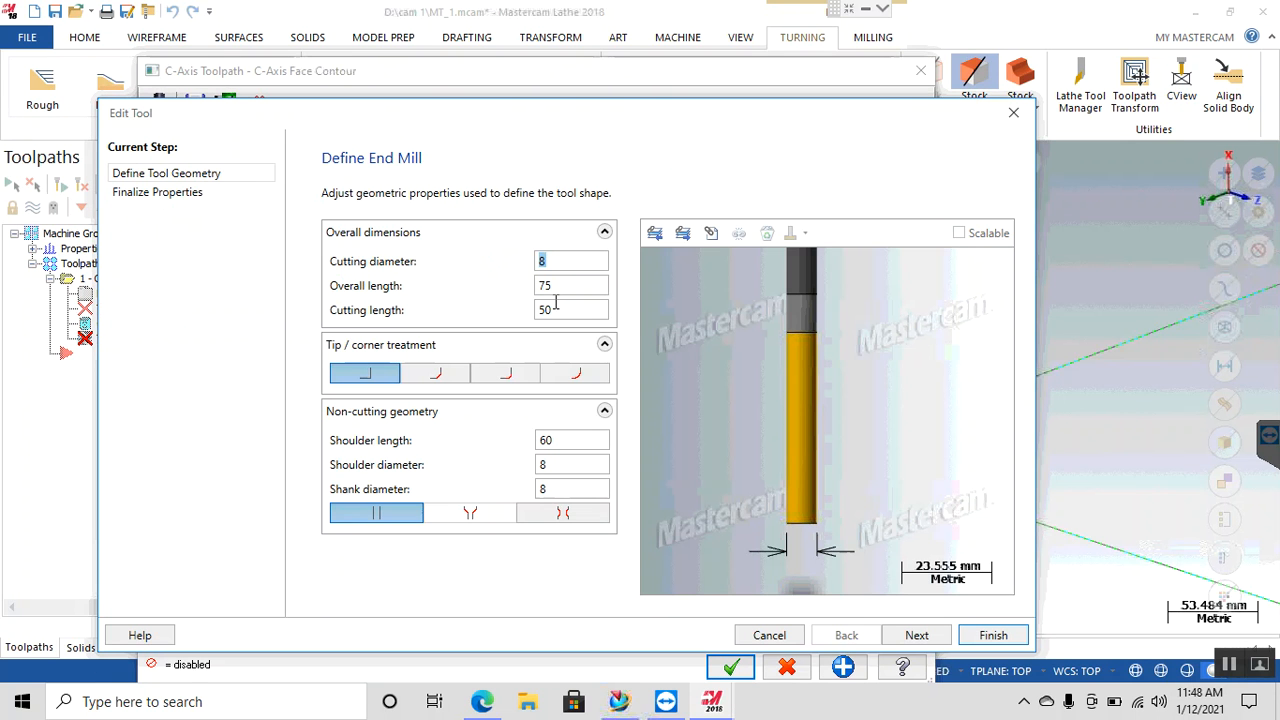
pyautogui.click(560, 309)
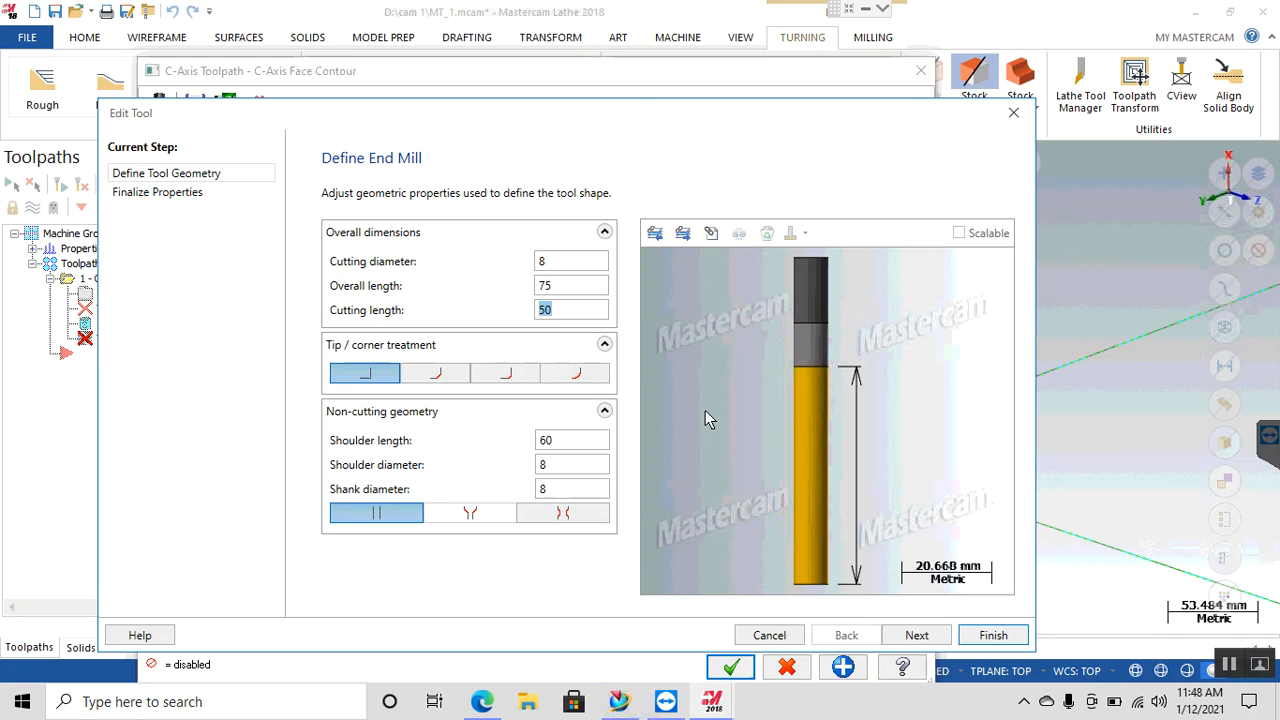
pyautogui.click(561, 287)
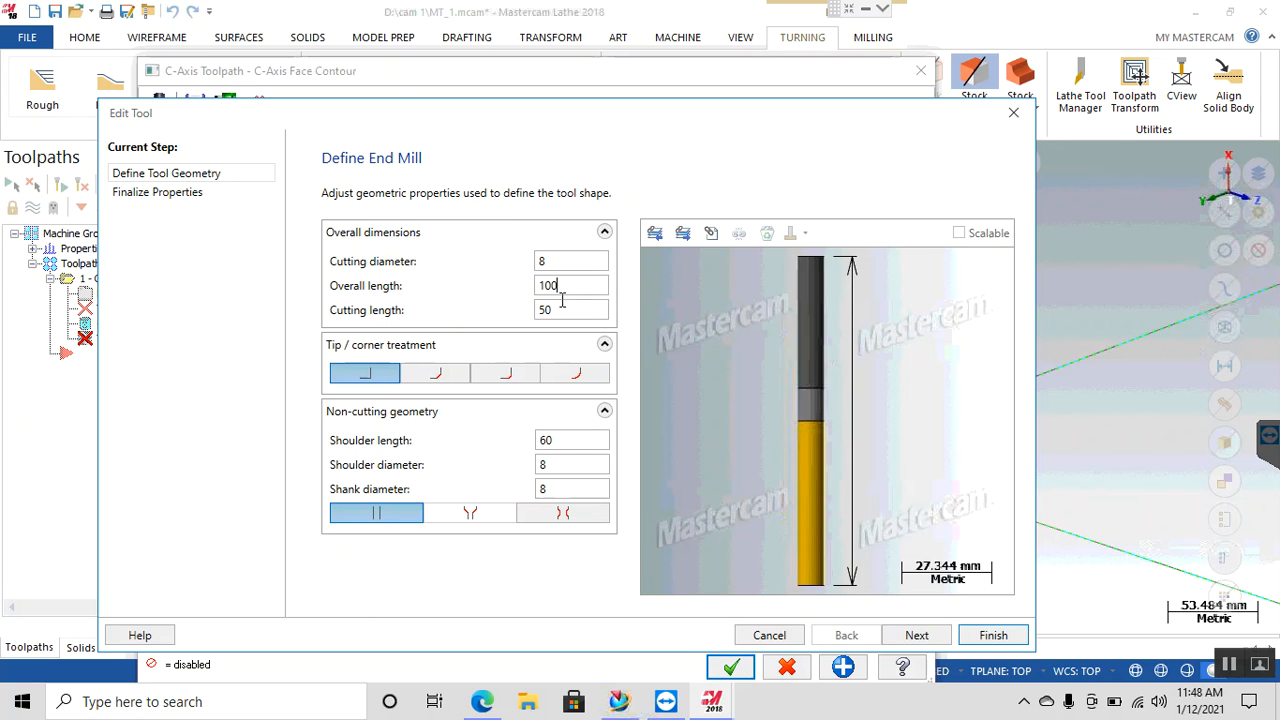
pyautogui.click(558, 309)
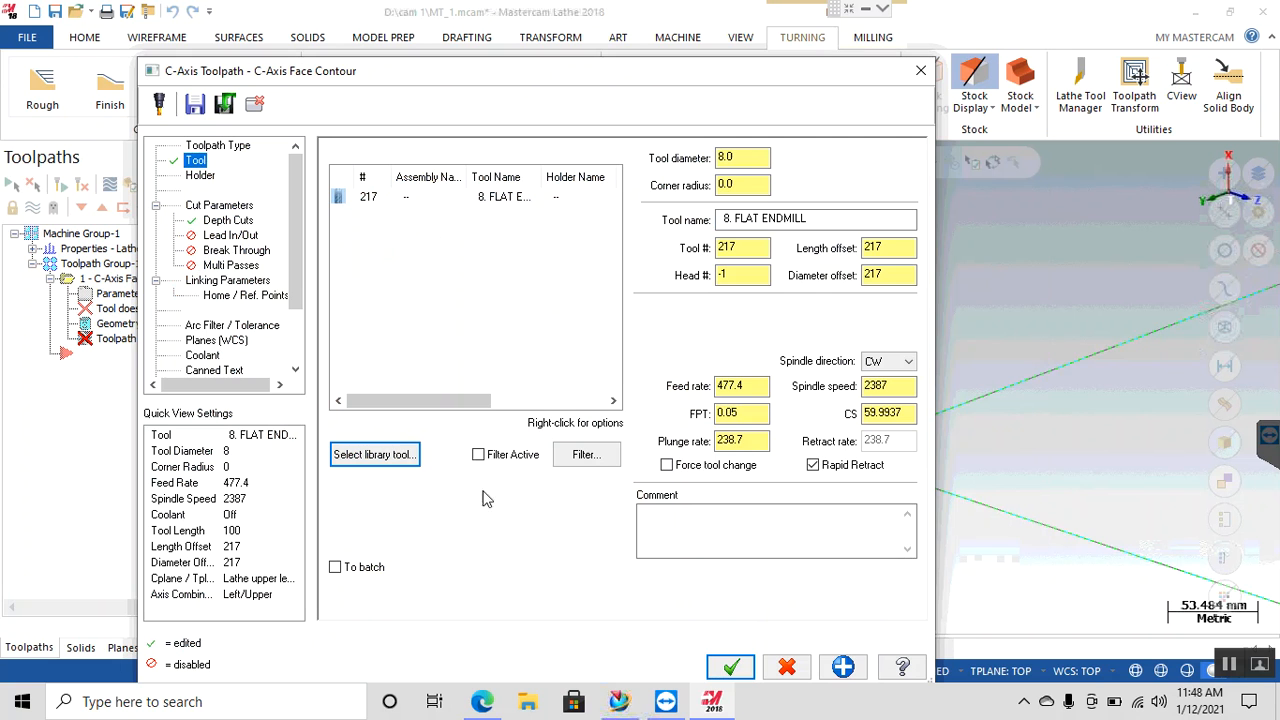
# Step: Set the absolute cut depth to -76.2 by picking a point inside the end-face pocket, and generate the toolpath
pyautogui.click(228, 280)
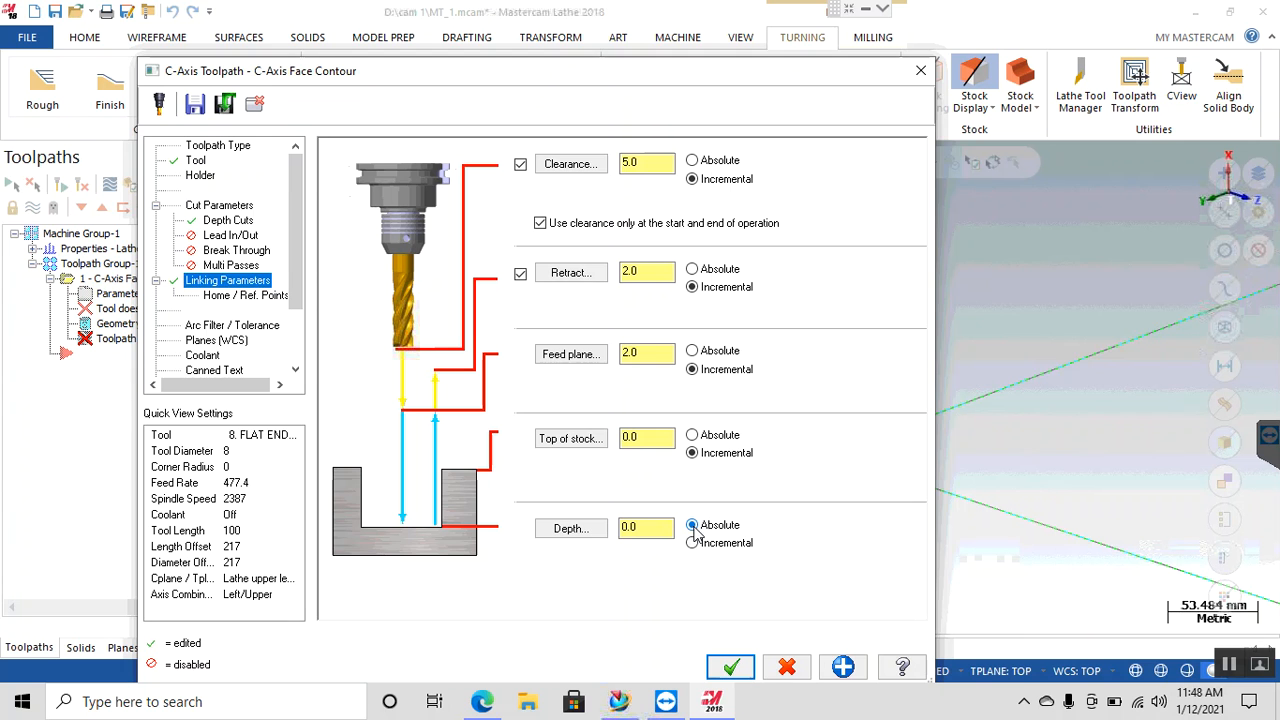
pyautogui.click(590, 529)
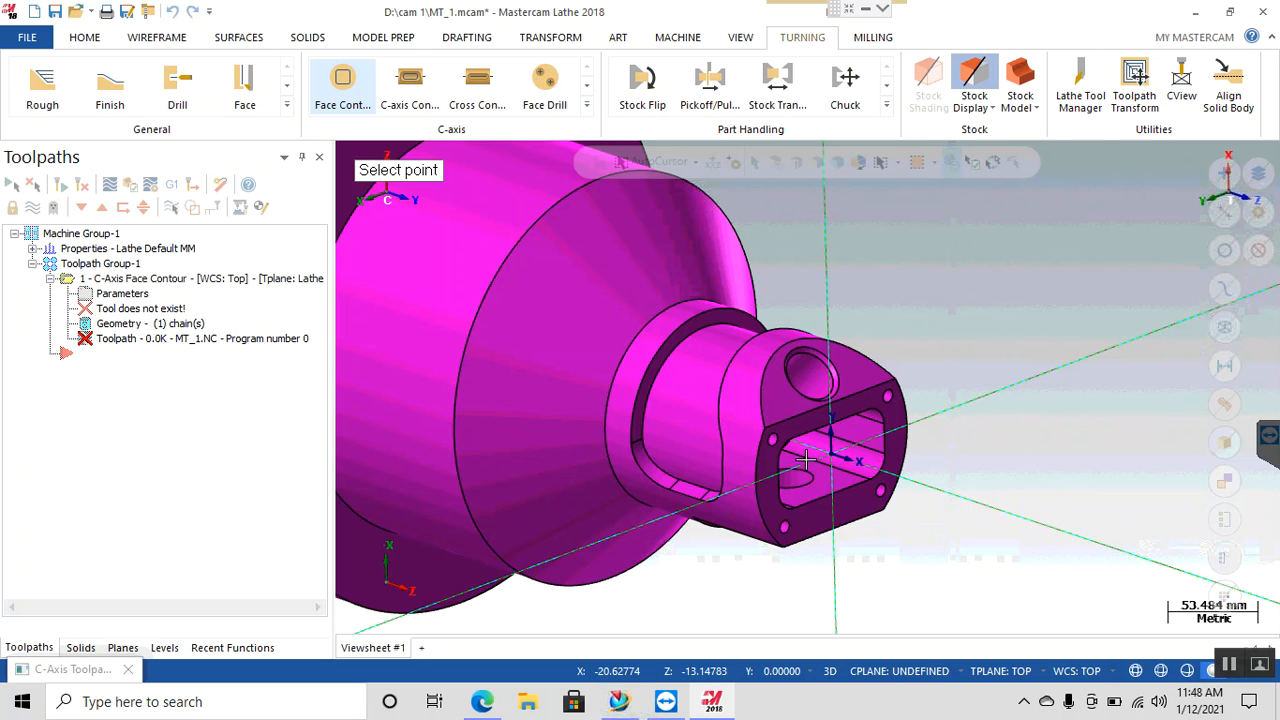
pyautogui.moveTo(784, 454); pyautogui.dragTo(775, 448, button='middle')
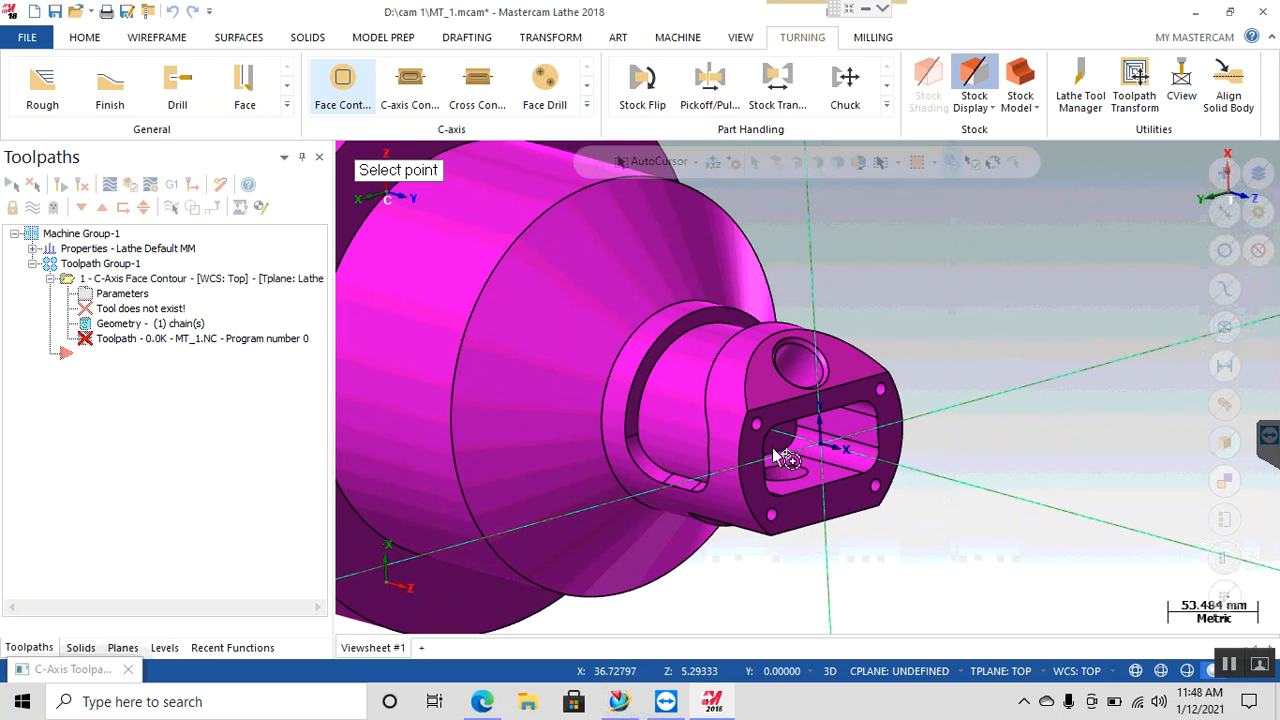
pyautogui.click(783, 450)
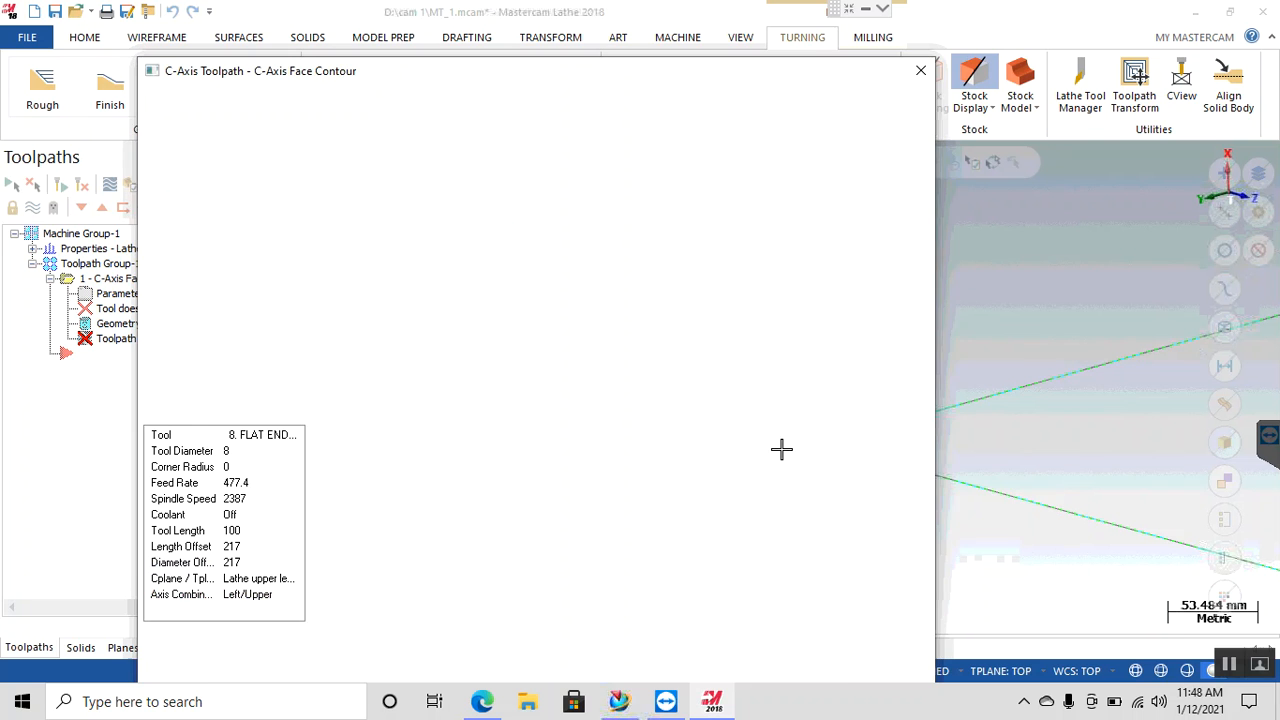
pyautogui.click(660, 526)
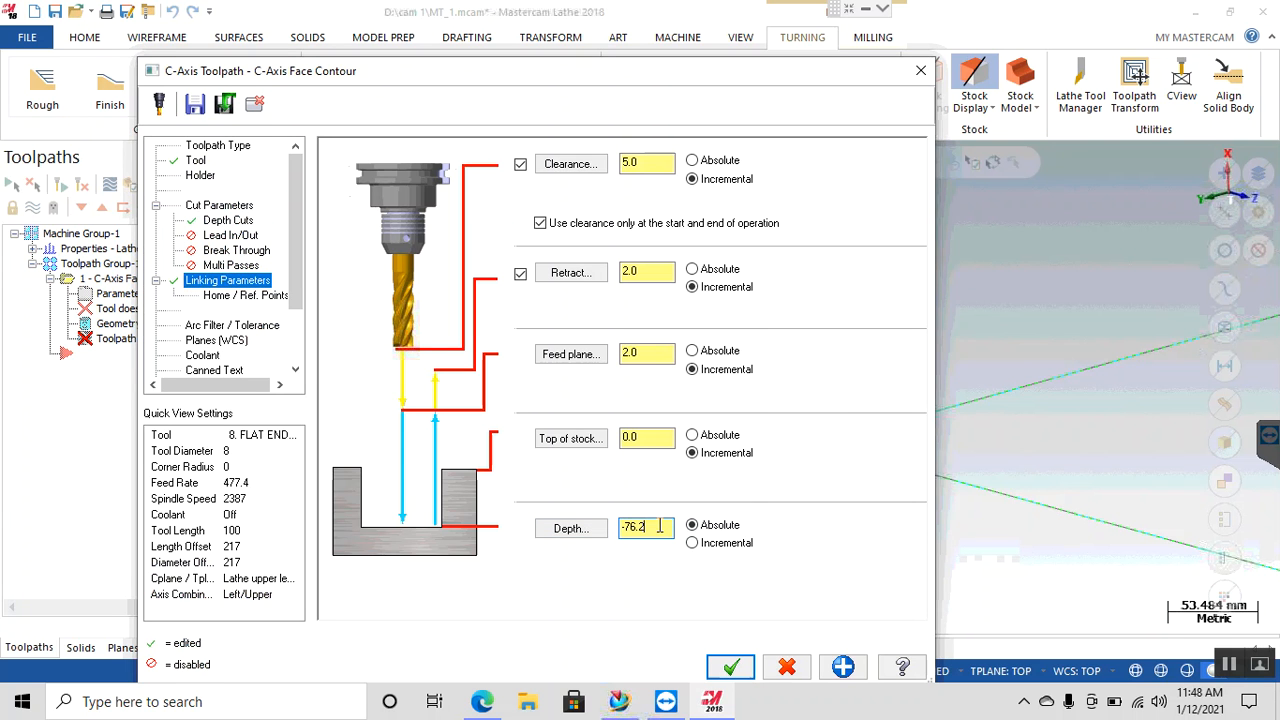
pyautogui.click(731, 667)
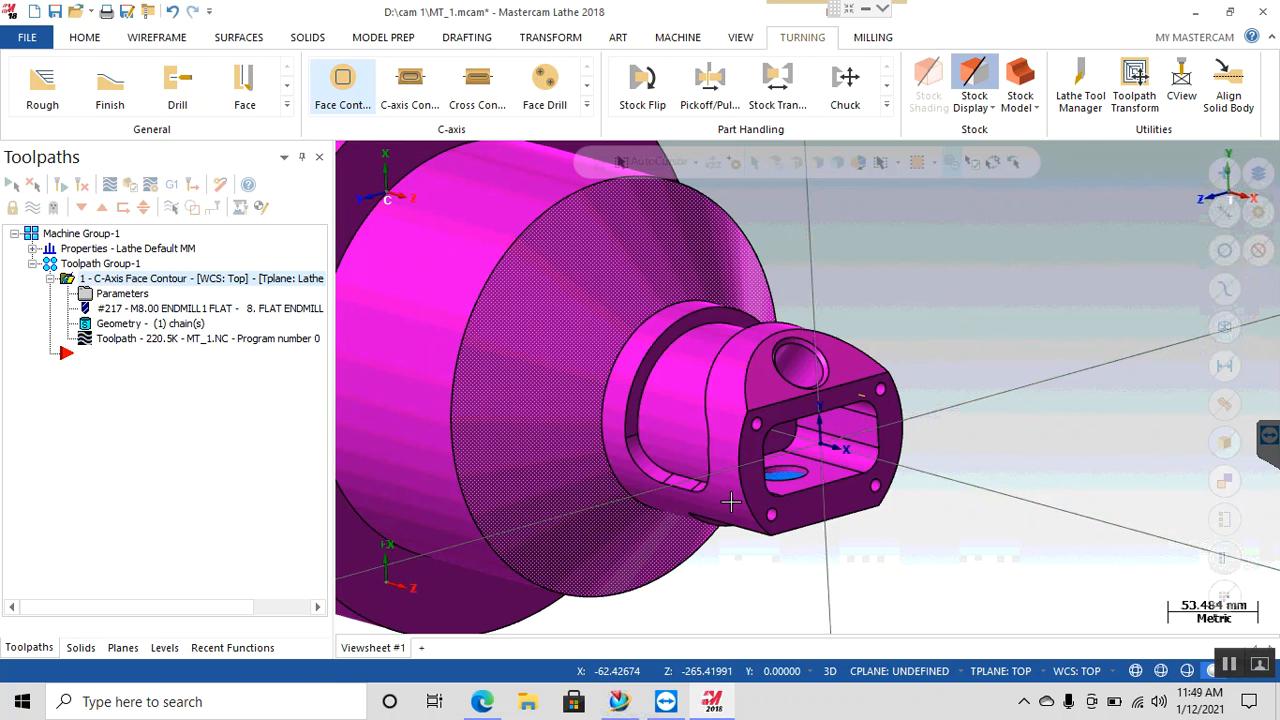
# Step: Change the face contour's cutter compensation direction to Left and regenerate the toolpath, with the part displayed as wireframe
pyautogui.click(1136, 671)
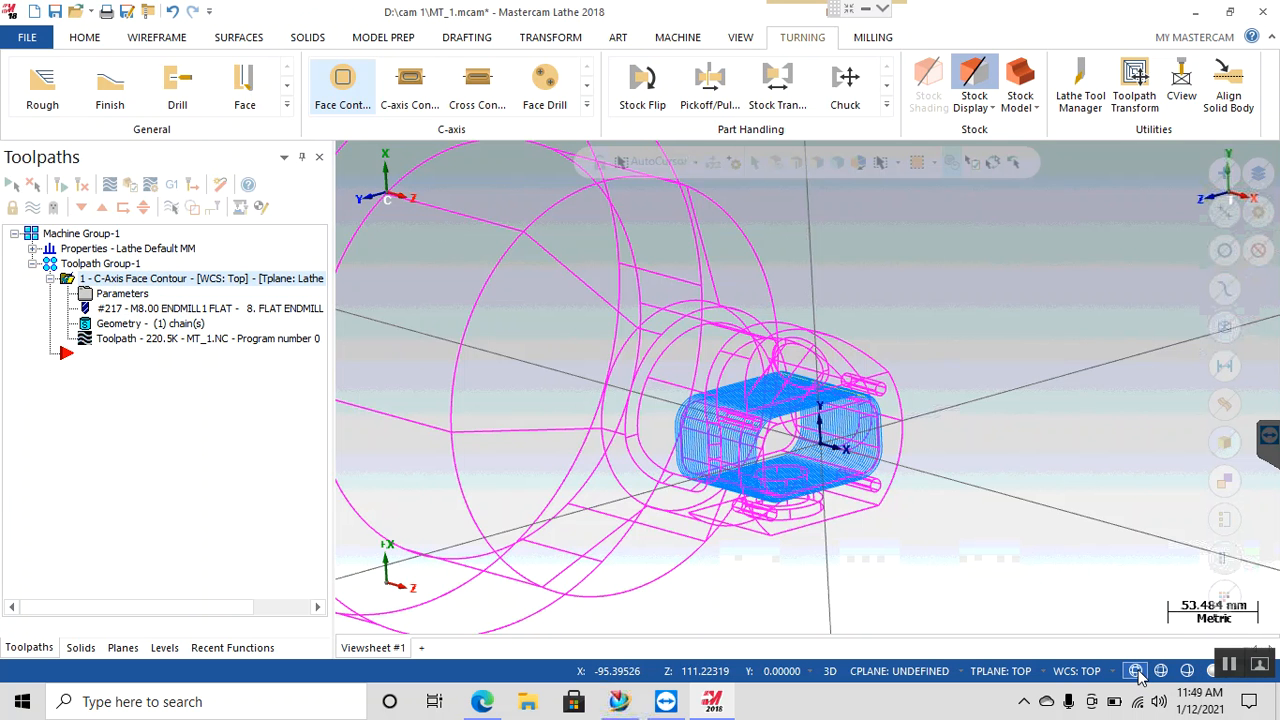
pyautogui.click(116, 294)
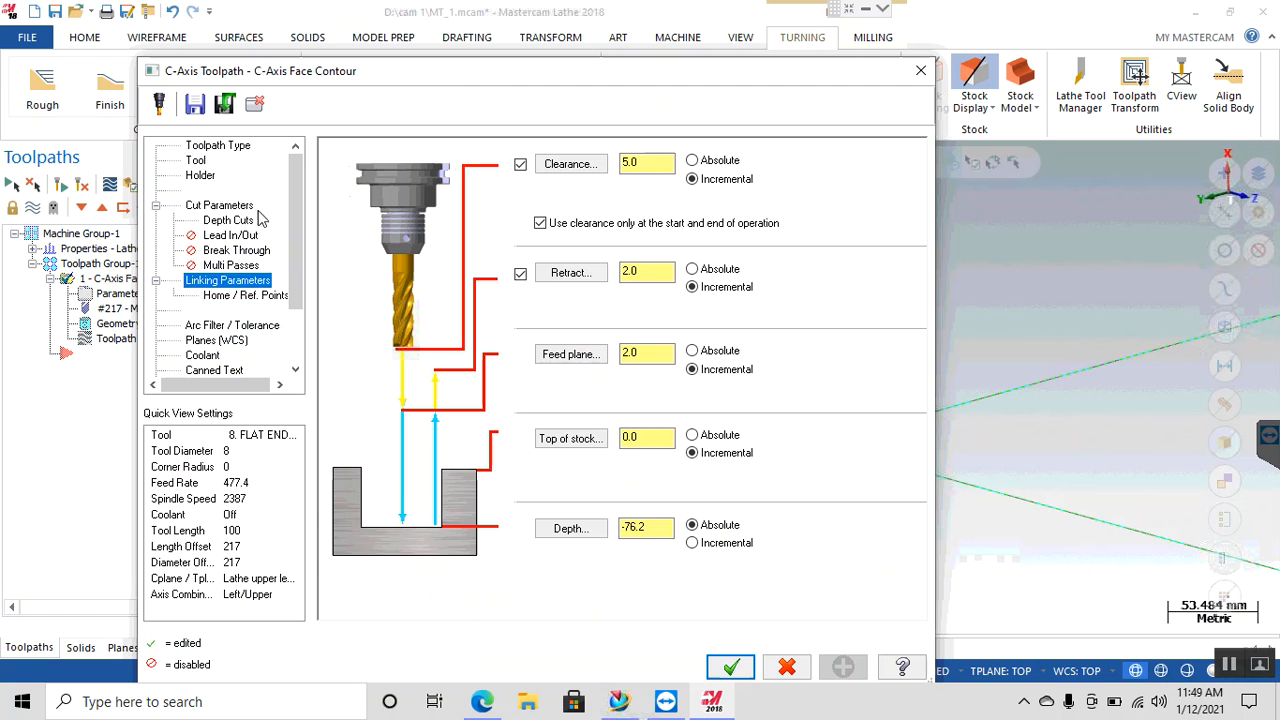
pyautogui.click(232, 212)
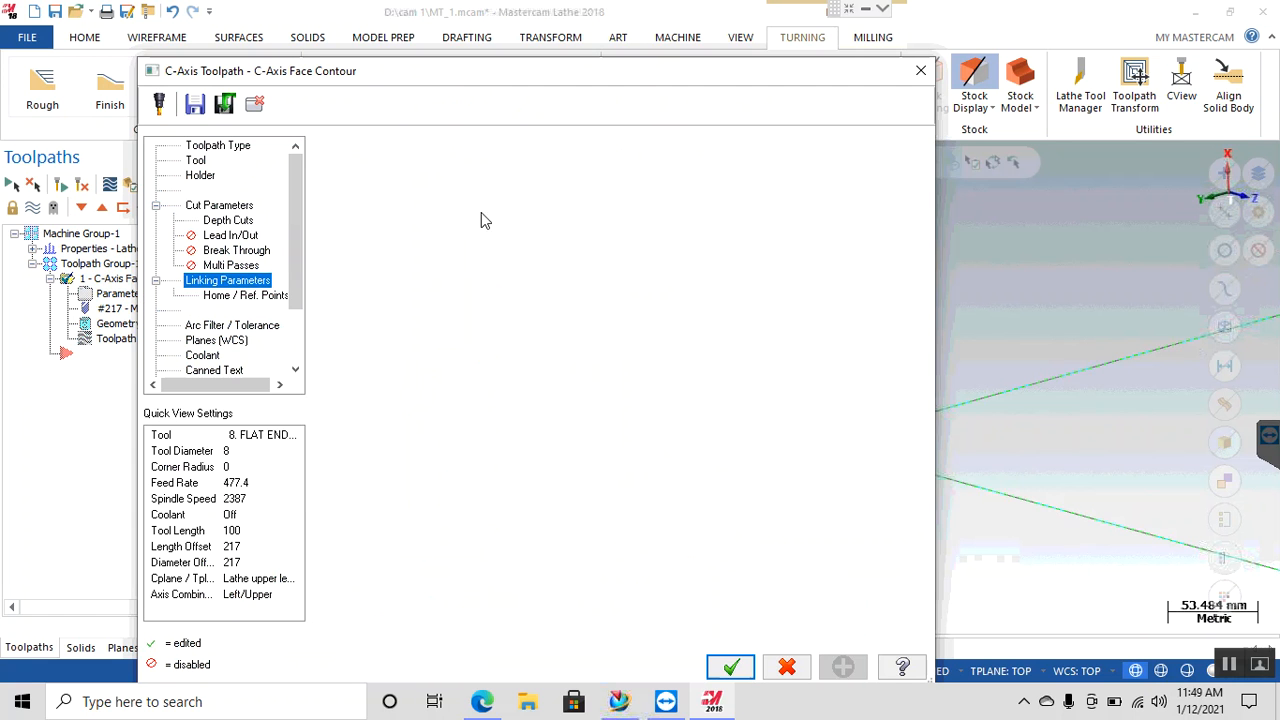
pyautogui.click(515, 215)
pyautogui.click(520, 232)
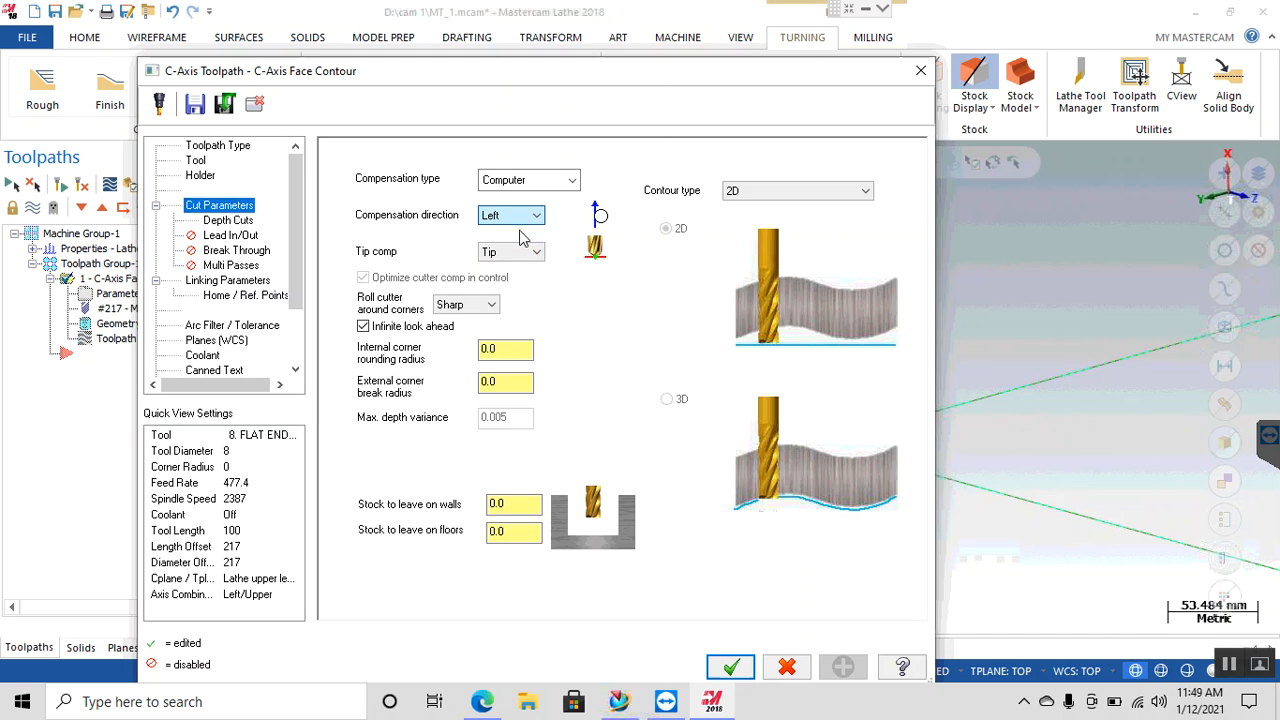
pyautogui.click(728, 664)
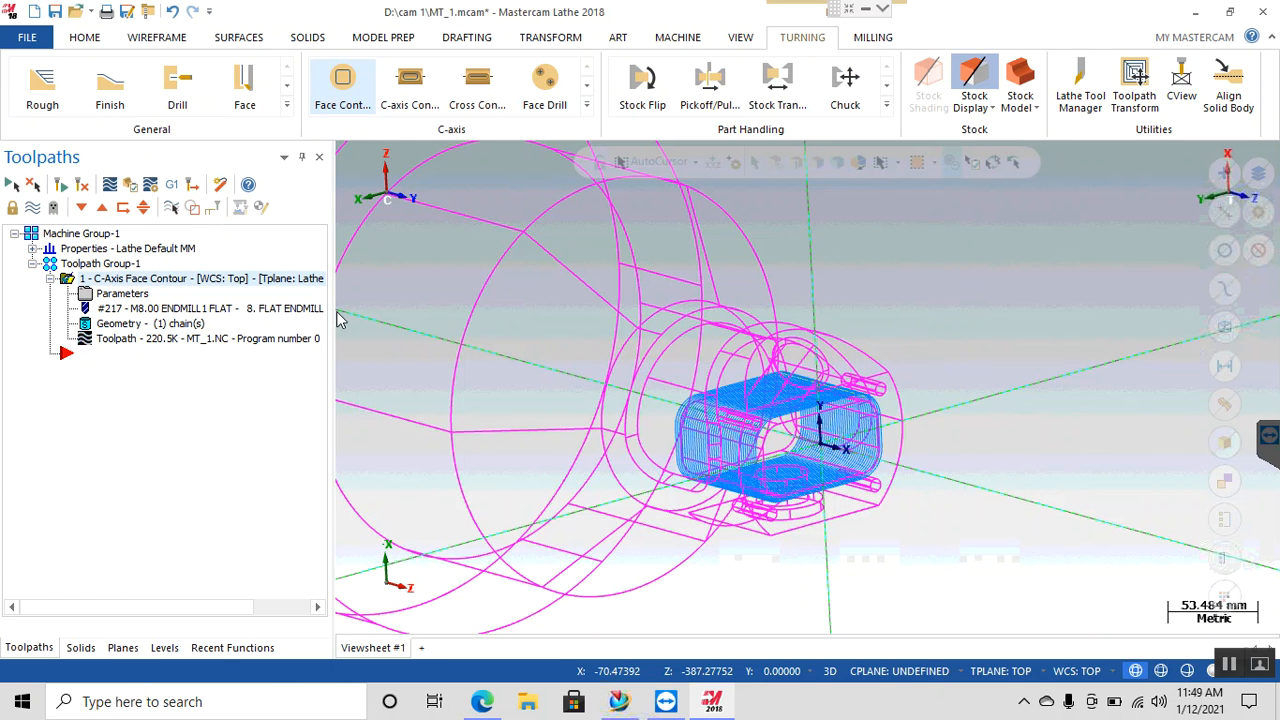
pyautogui.click(84, 186)
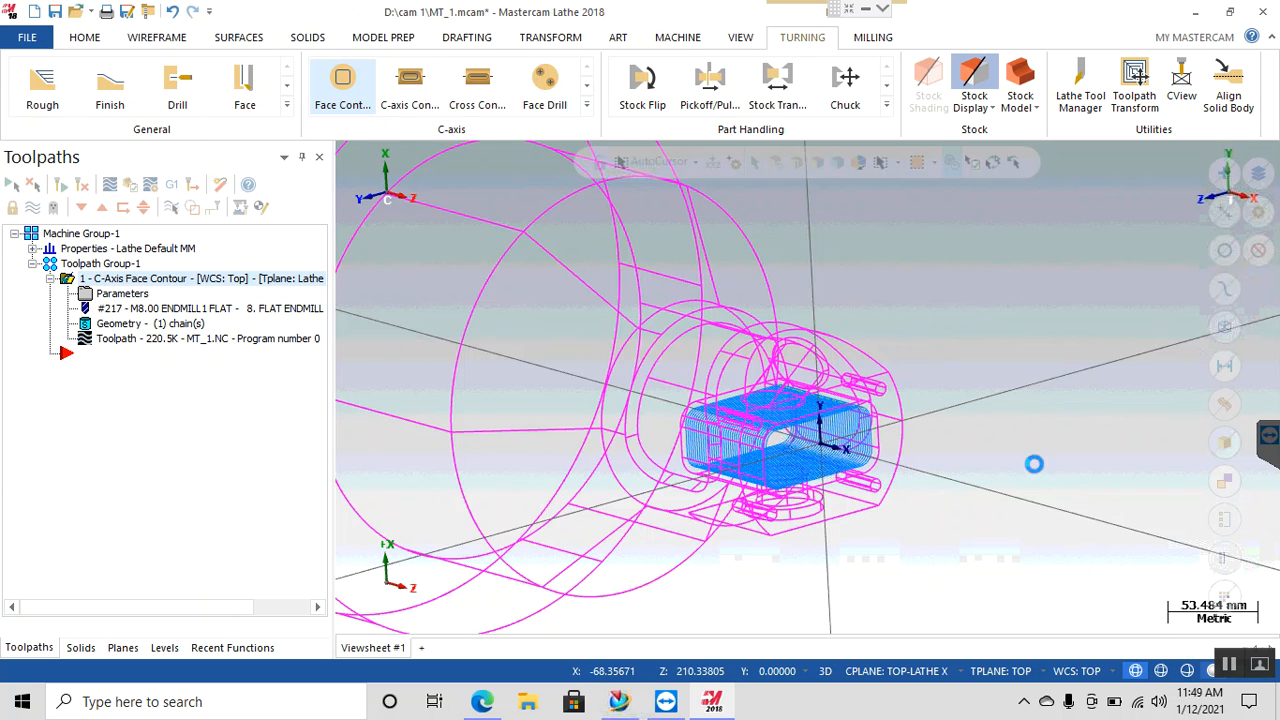
# Step: Start a backplot of the face contour toolpath with Simulate Rotary Axis enabled
pyautogui.moveTo(968, 414)
pyautogui.mouseDown(button='middle')
pyautogui.moveTo(956, 414)
pyautogui.moveTo(923, 337)
pyautogui.mouseUp(button='middle')
pyautogui.click(165, 339)
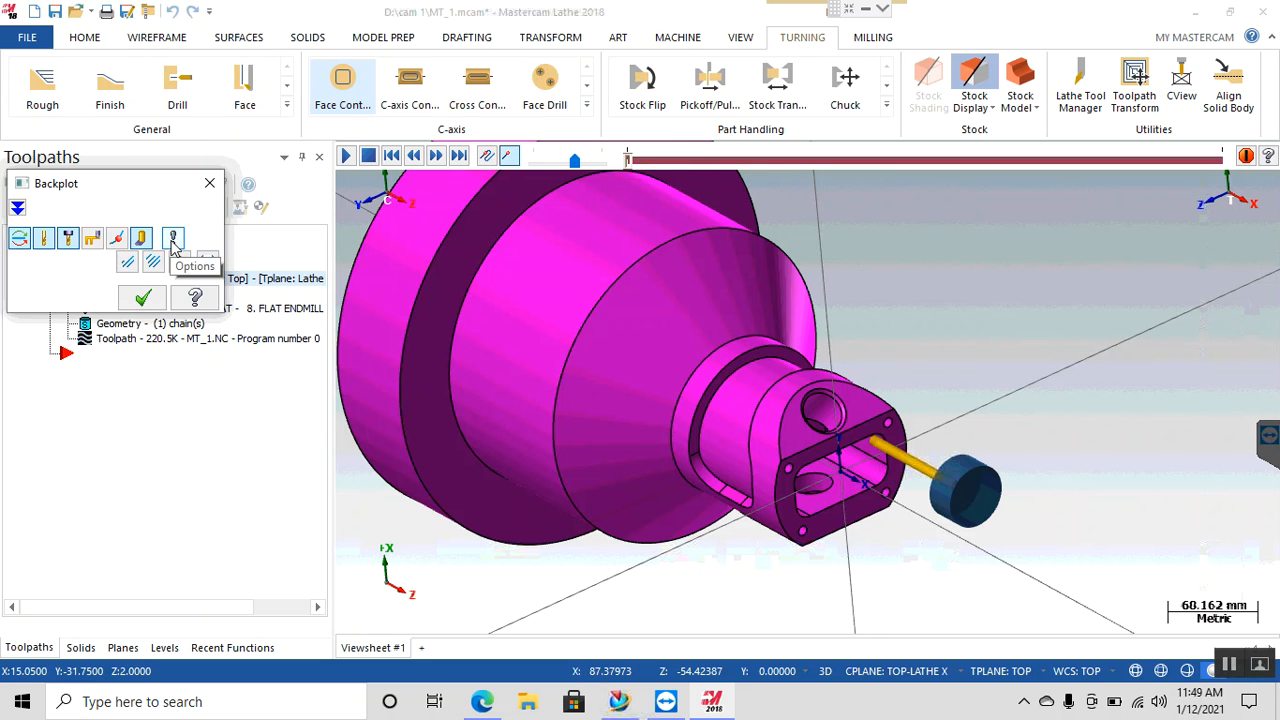
pyautogui.click(172, 242)
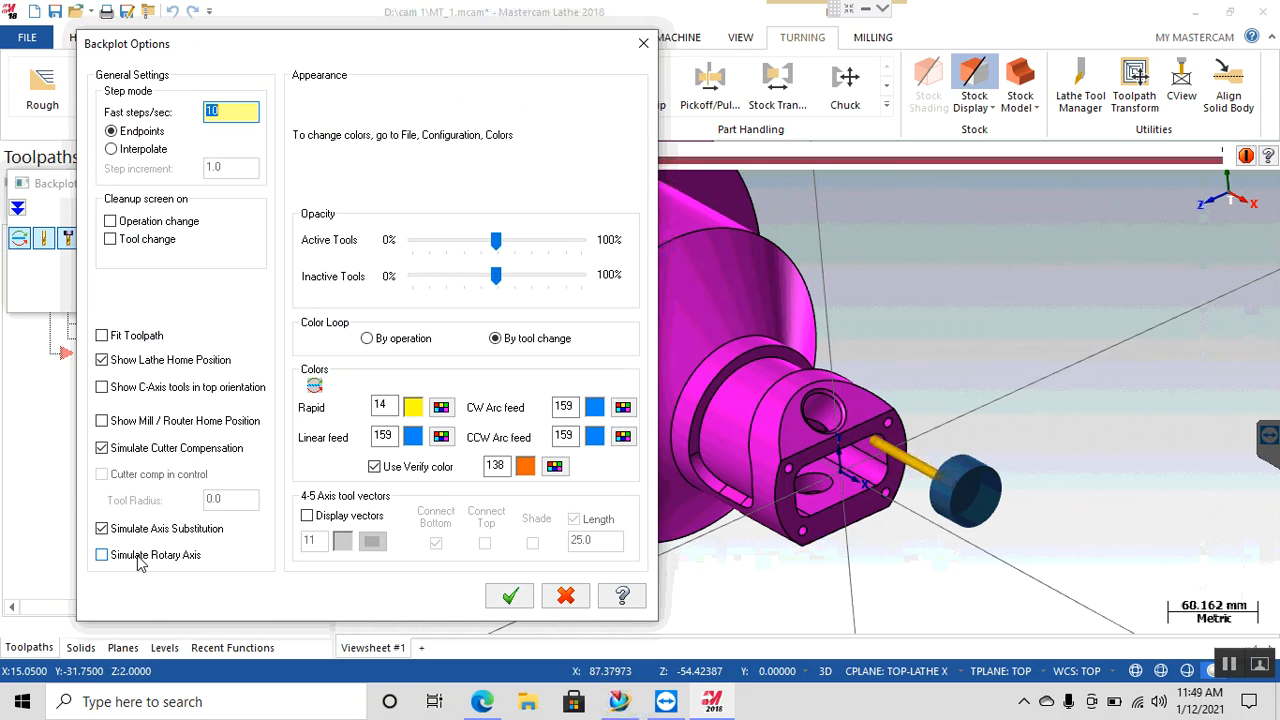
pyautogui.click(506, 600)
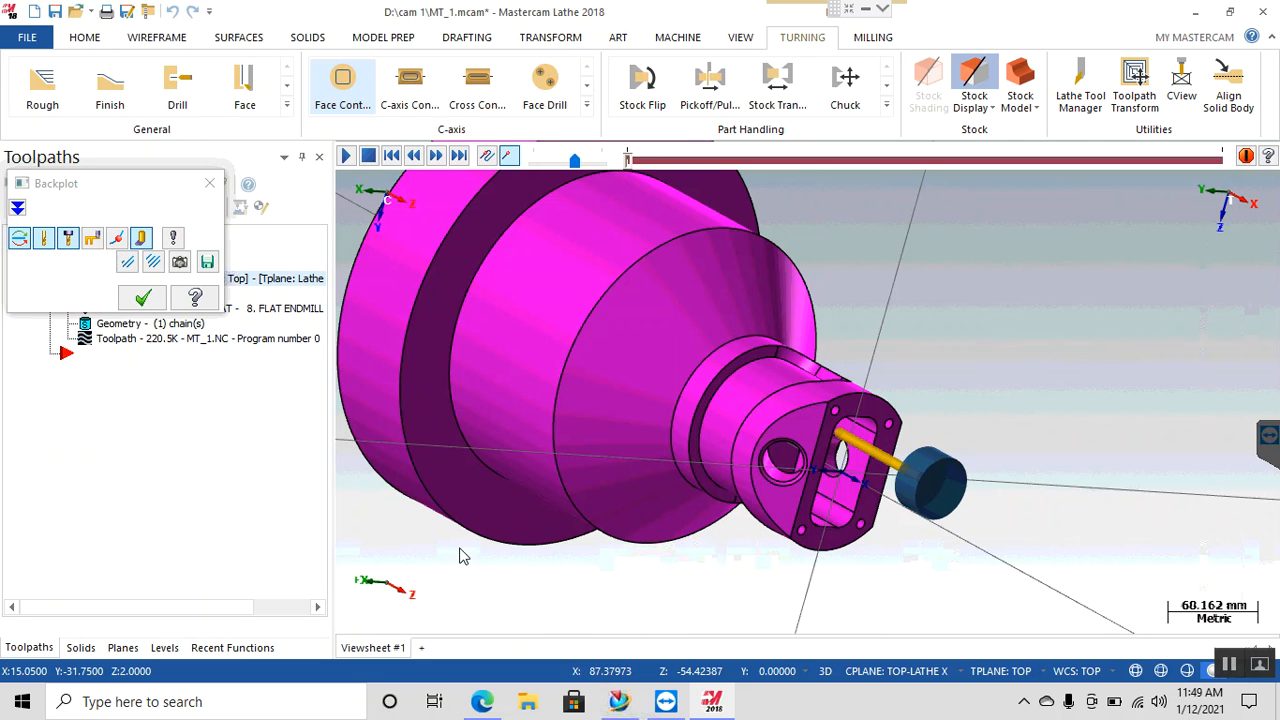
# Step: Play the pocket backplot with the verify shading on and off to examine the tool motion, and close the simulation
pyautogui.click(345, 157)
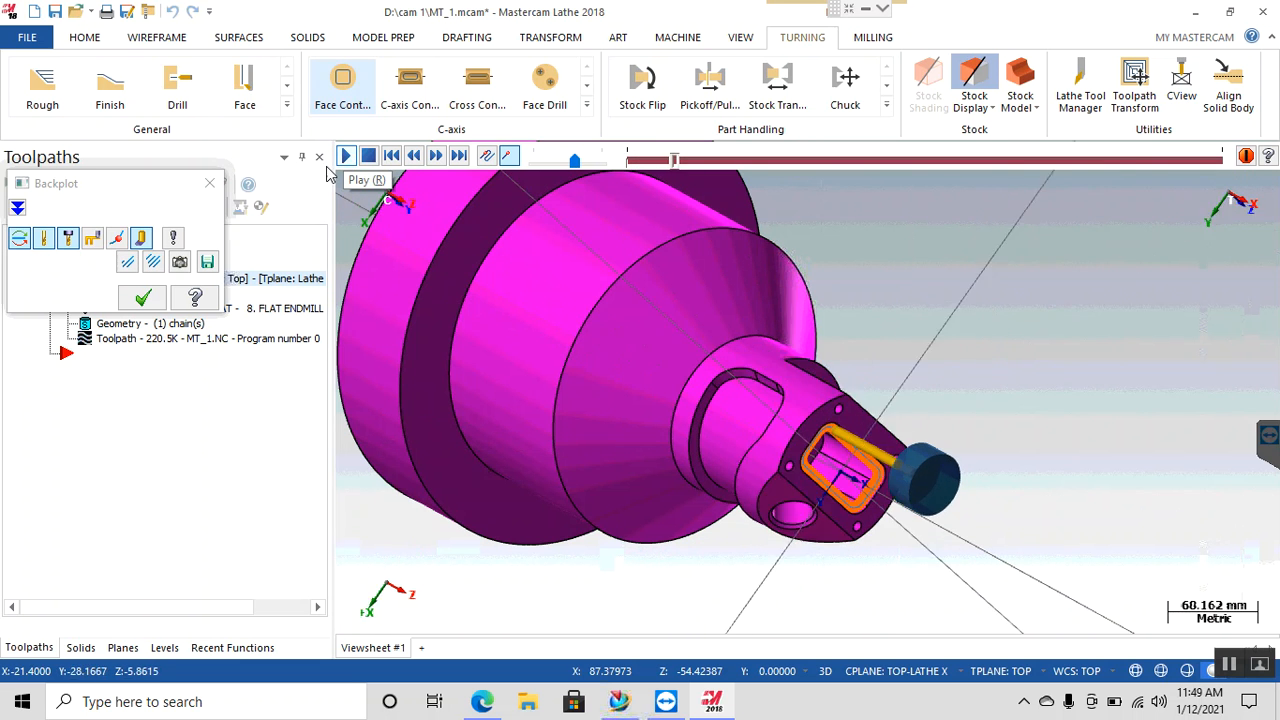
pyautogui.click(141, 246)
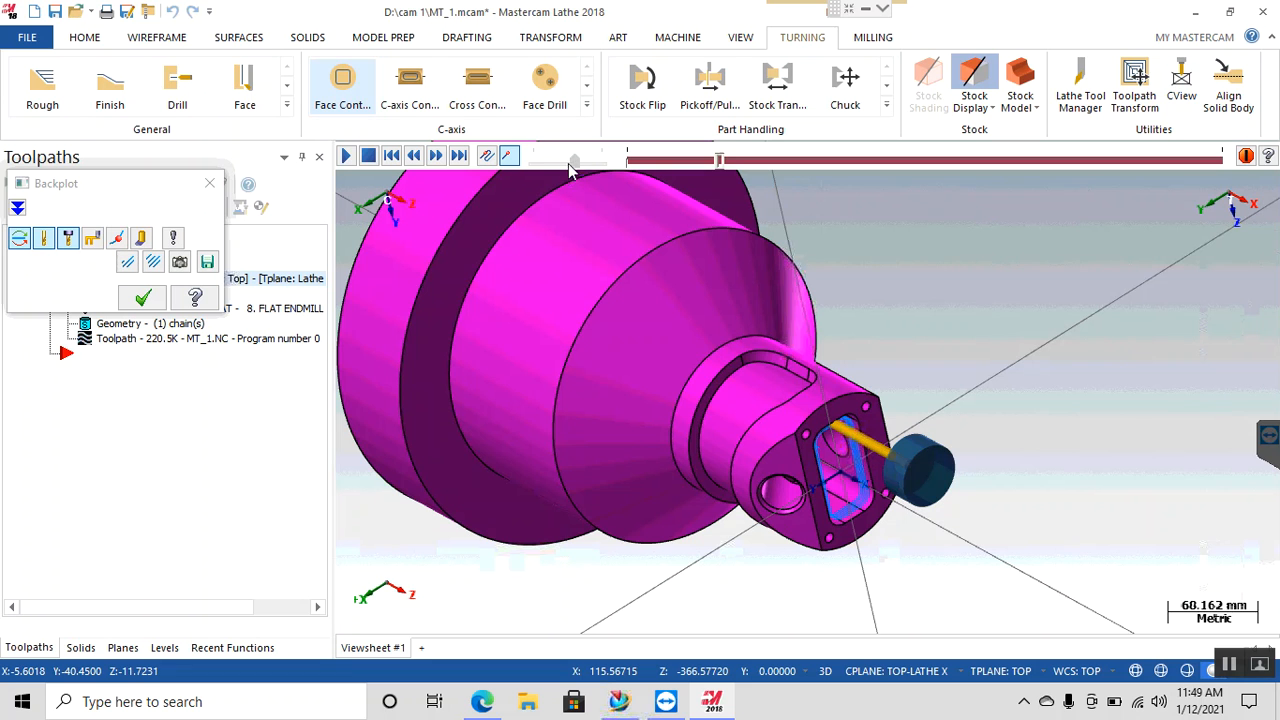
pyautogui.click(348, 155)
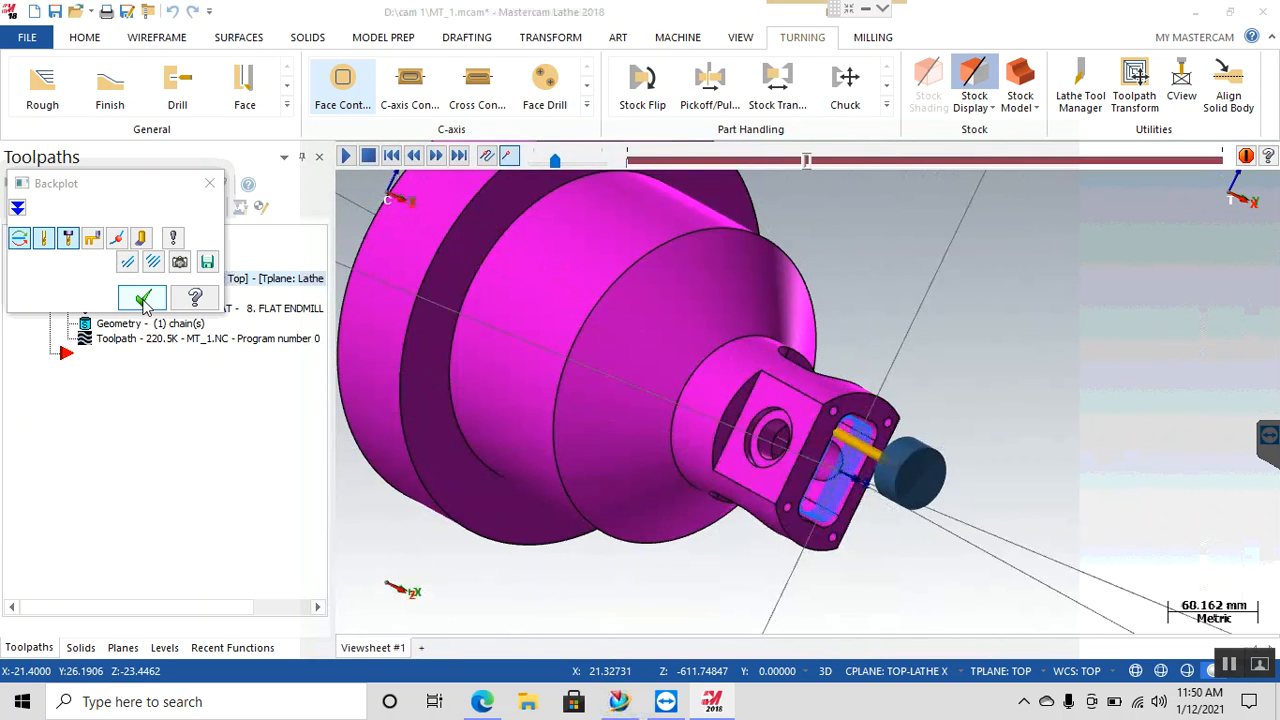
pyautogui.click(143, 297)
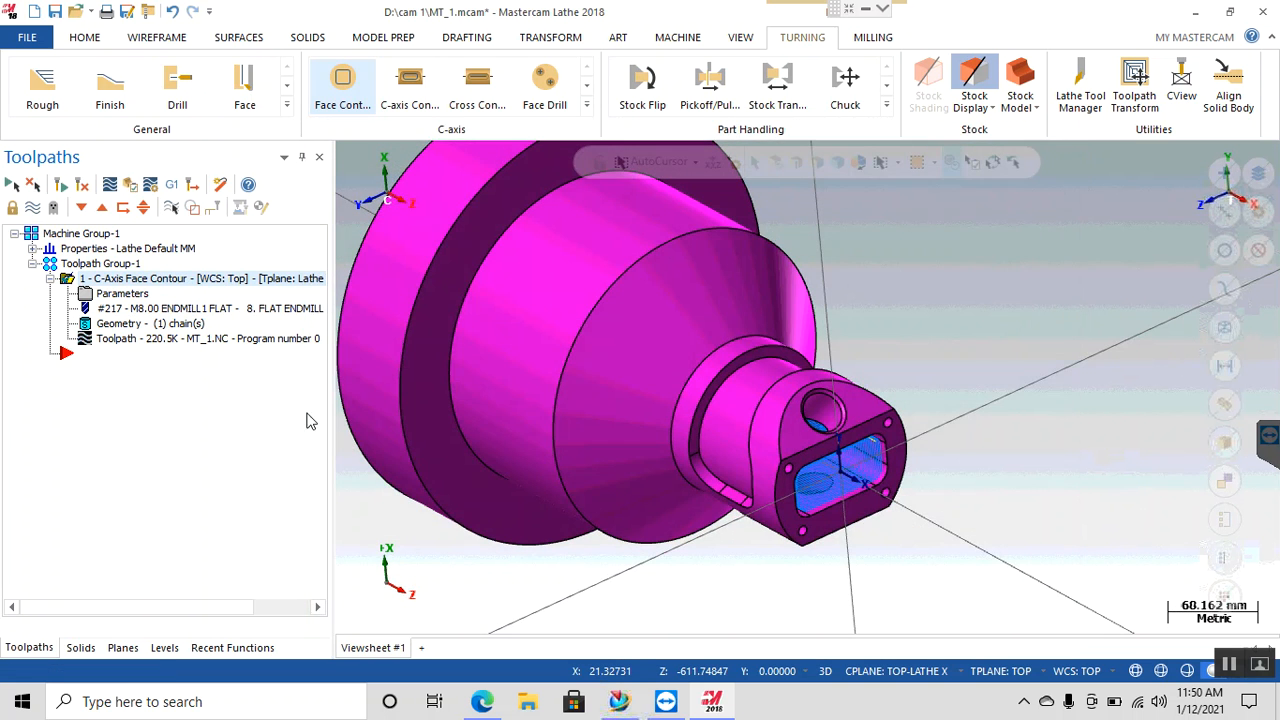
# Step: Examine the face contour toolpath in the end-face pocket from the standard views, ending with the right side view
pyautogui.rightClick(1106, 262)
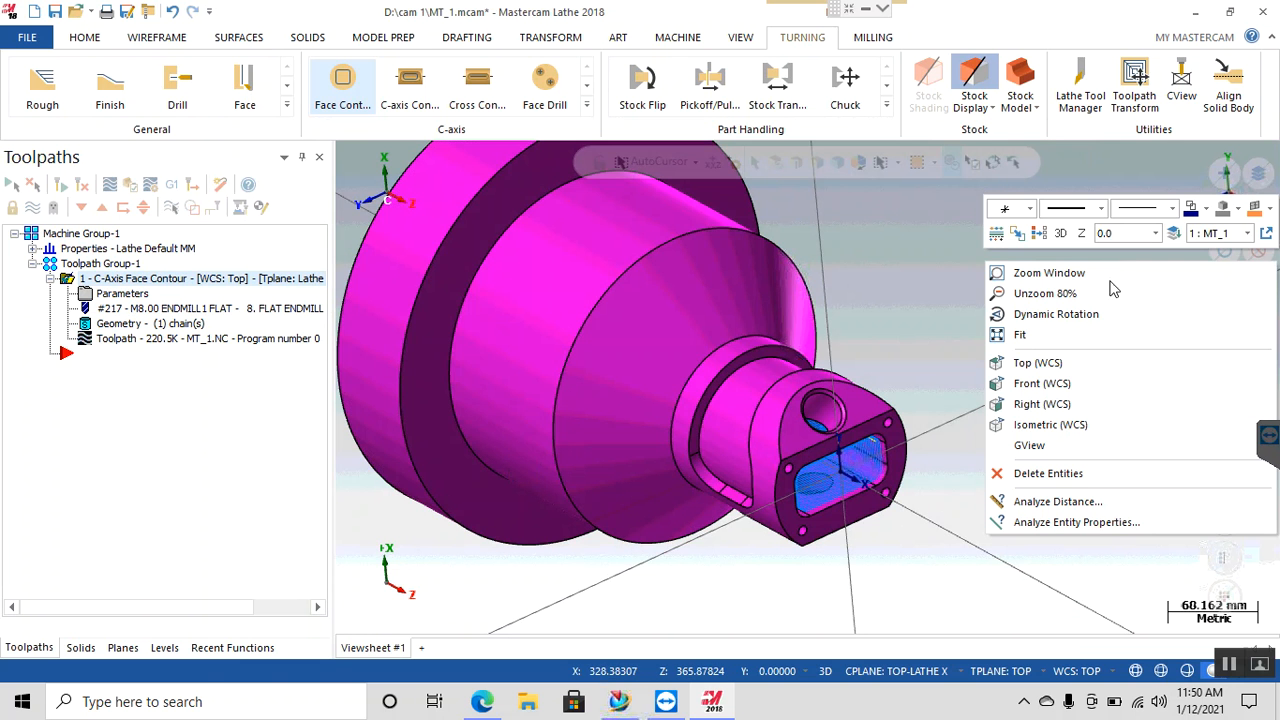
pyautogui.click(1059, 369)
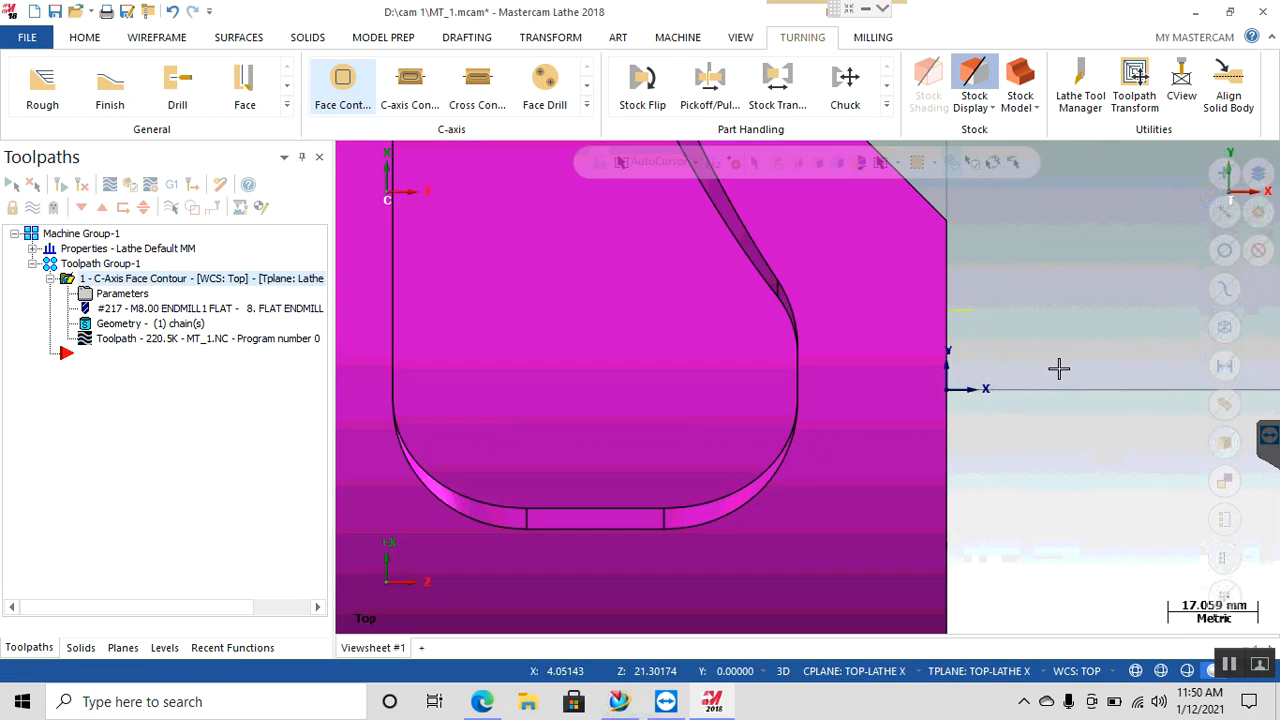
pyautogui.rightClick(1083, 334)
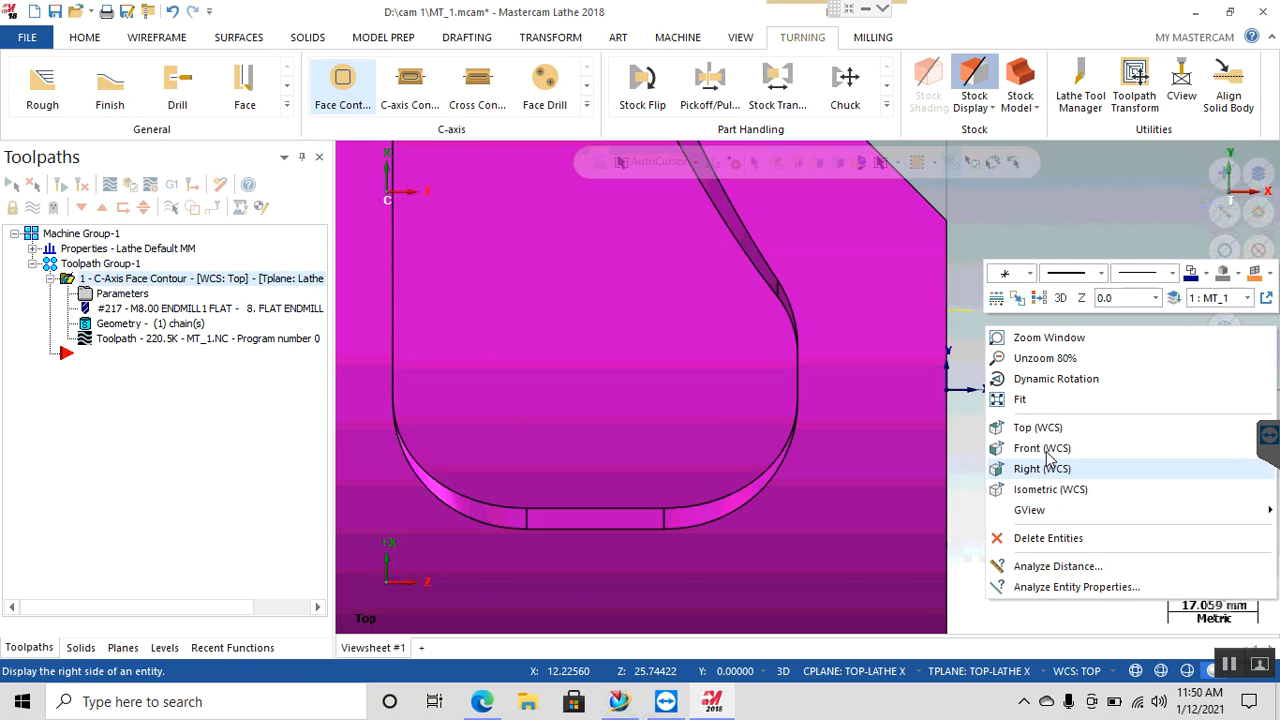
pyautogui.click(1045, 448)
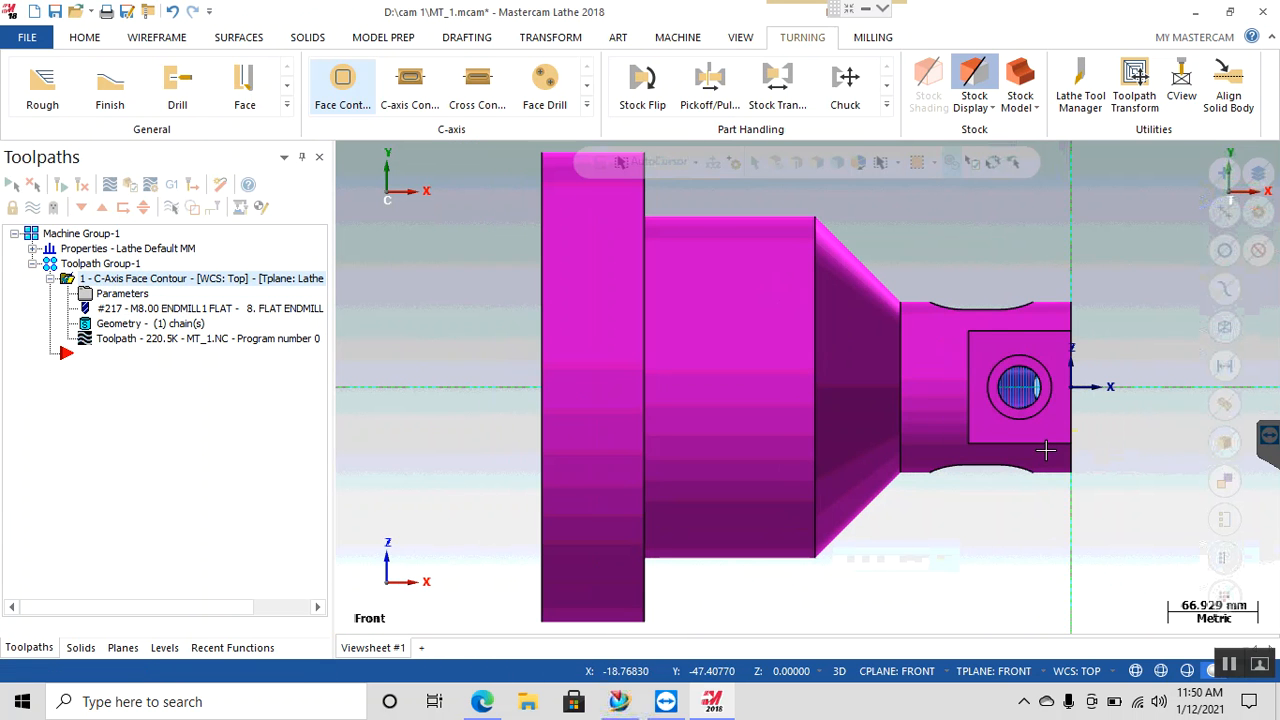
pyautogui.rightClick(1152, 288)
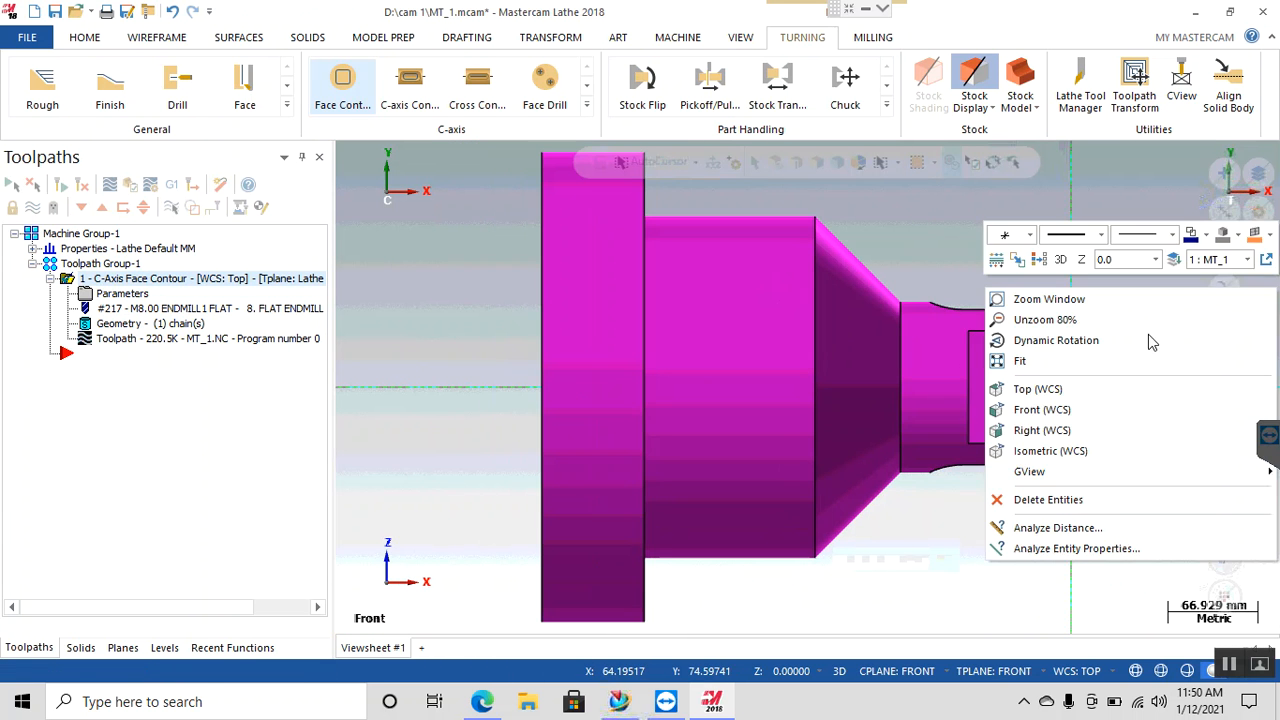
pyautogui.click(1073, 437)
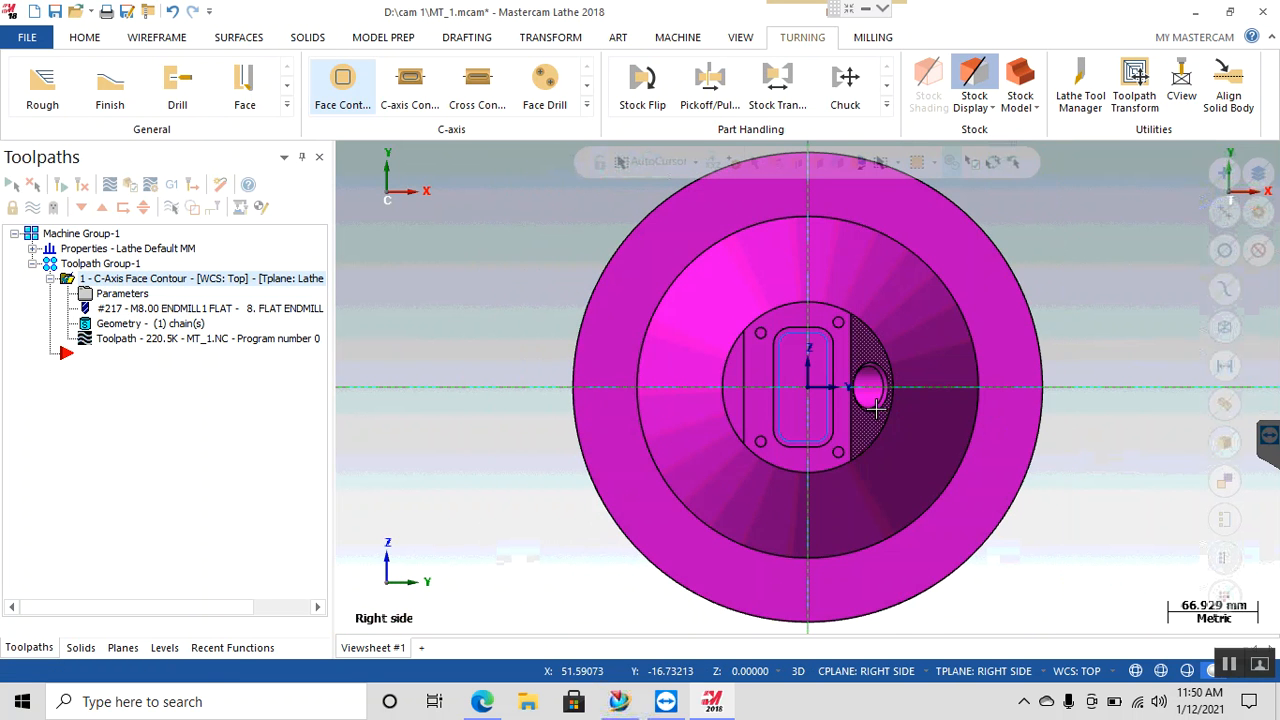
pyautogui.scroll(3, 857, 384)
pyautogui.scroll(2, 845, 384)
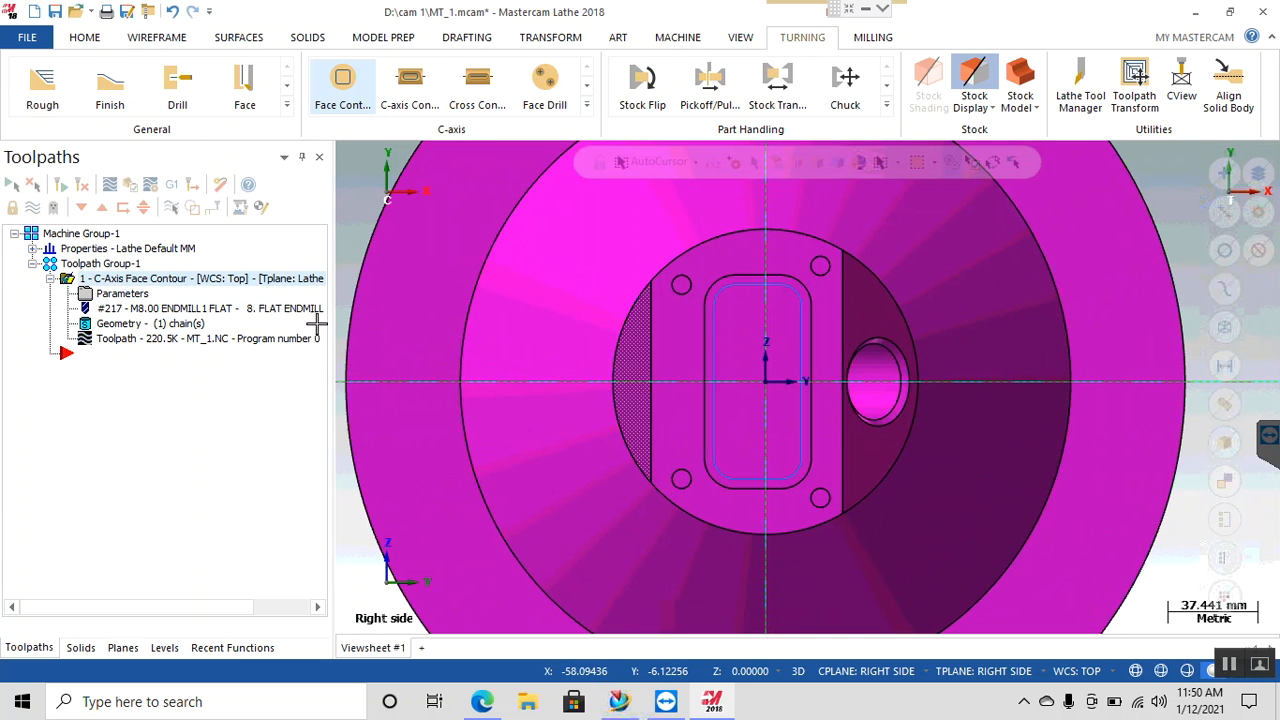
# Step: Enable multi passes for the face contour with 3 rough passes at 3.5 spacing, and regenerate the toolpath
pyautogui.click(122, 294)
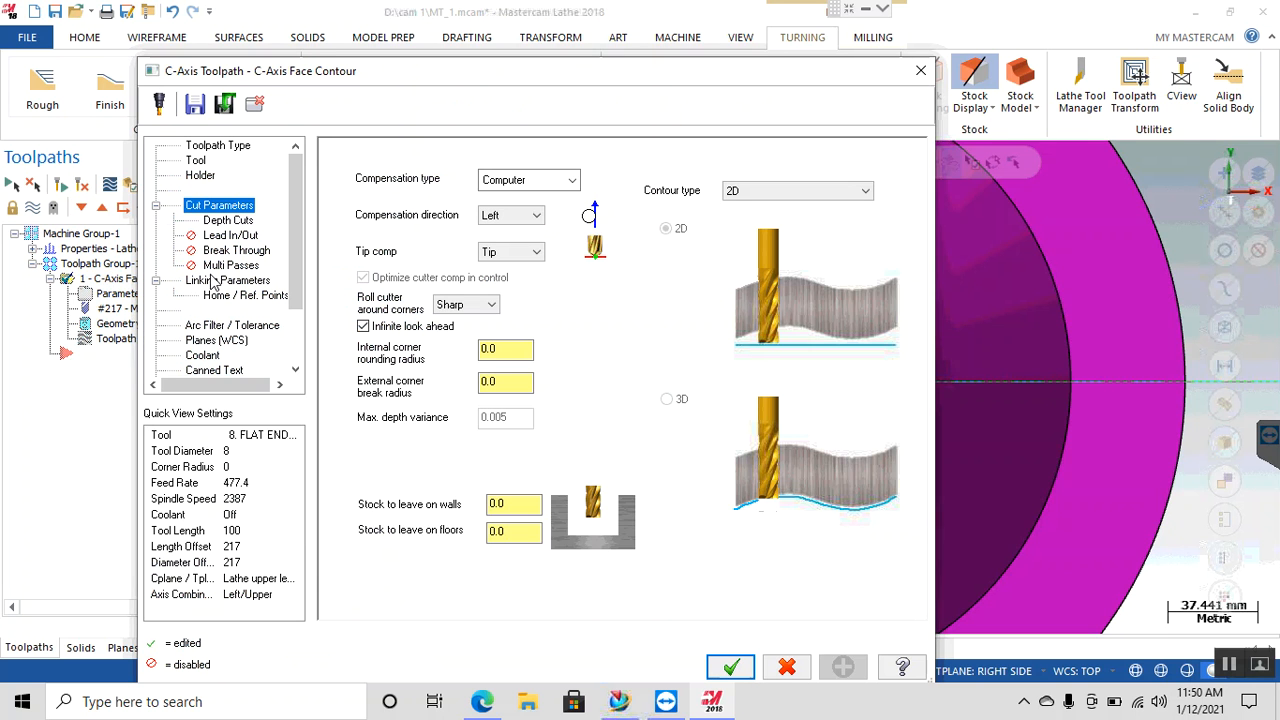
pyautogui.click(220, 266)
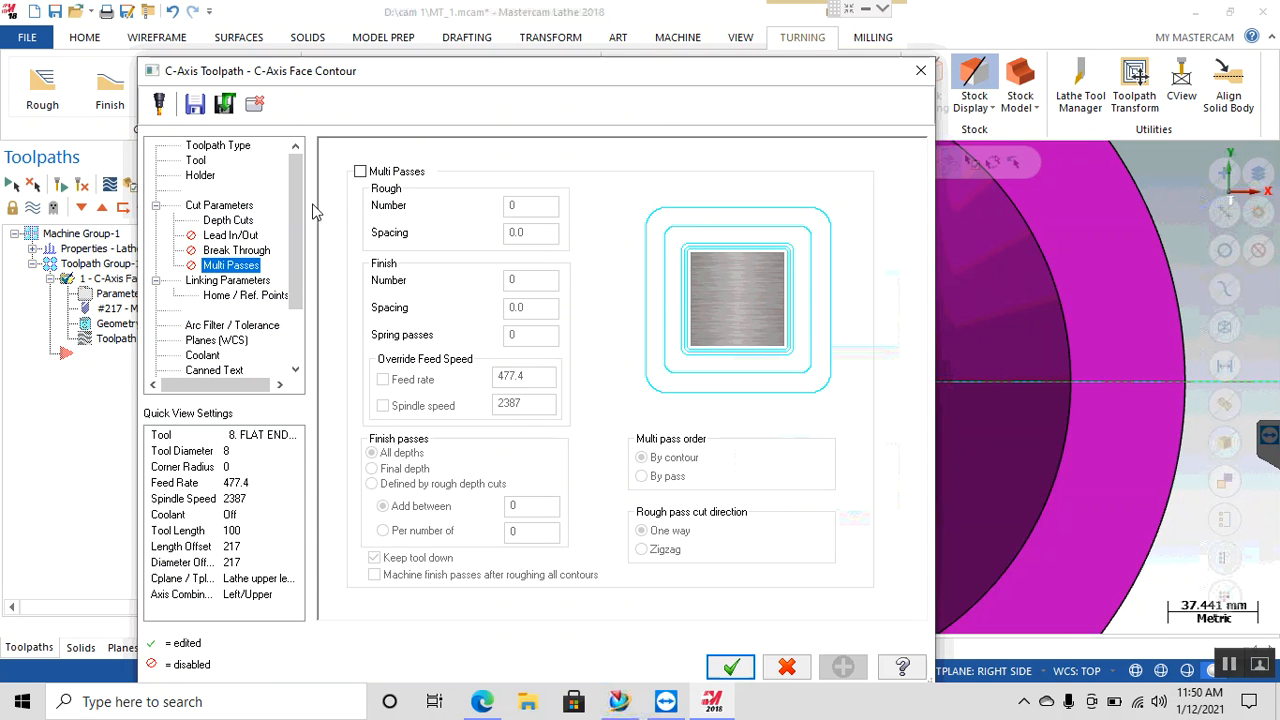
pyautogui.click(360, 172)
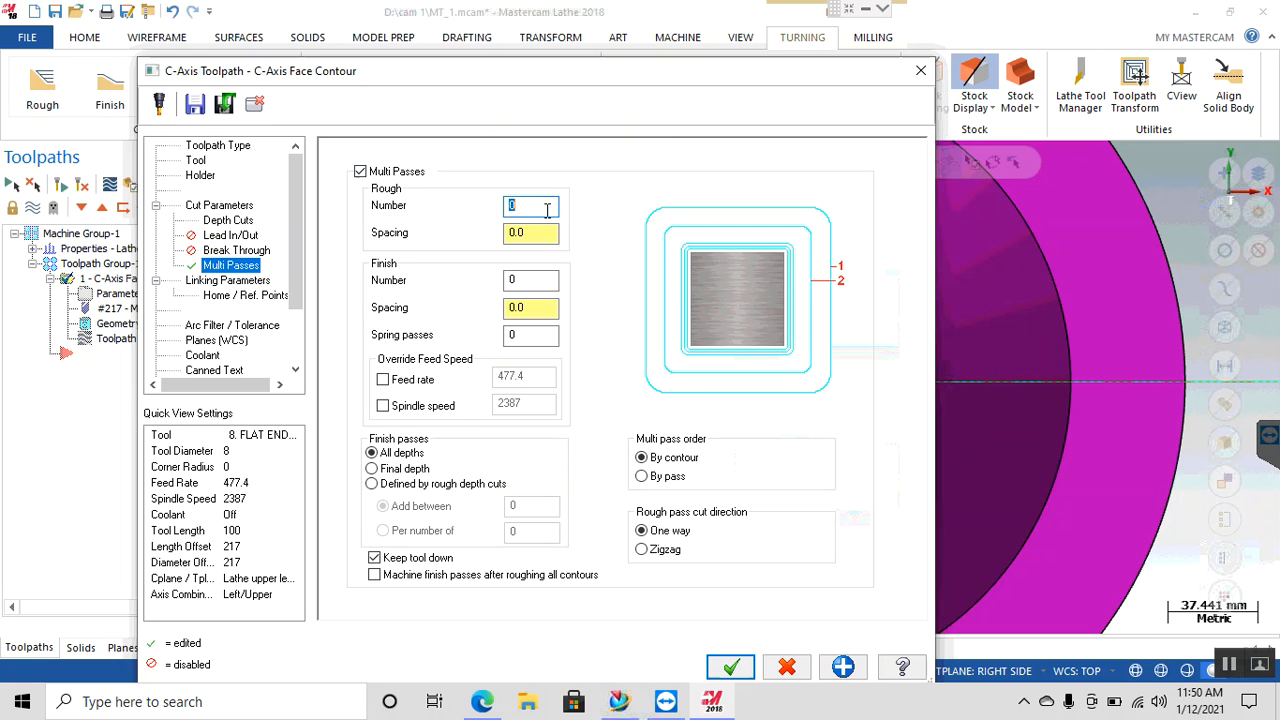
pyautogui.click(535, 232)
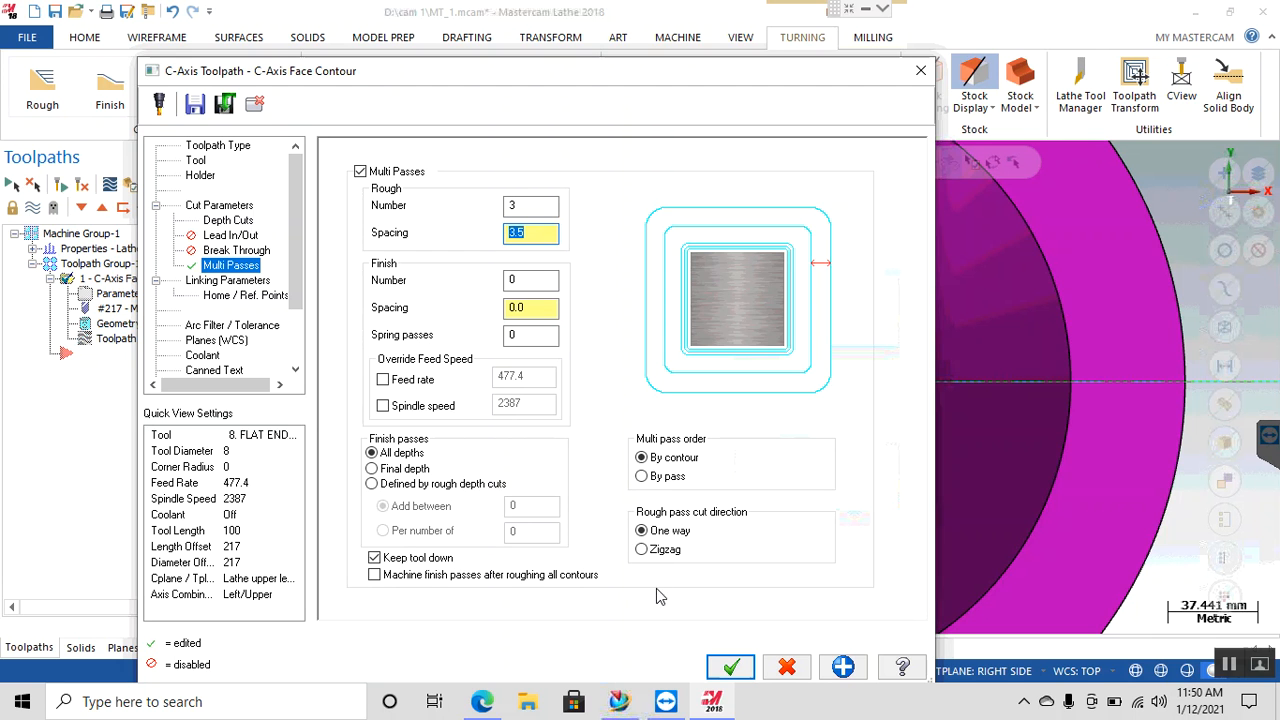
pyautogui.click(712, 668)
pyautogui.click(84, 186)
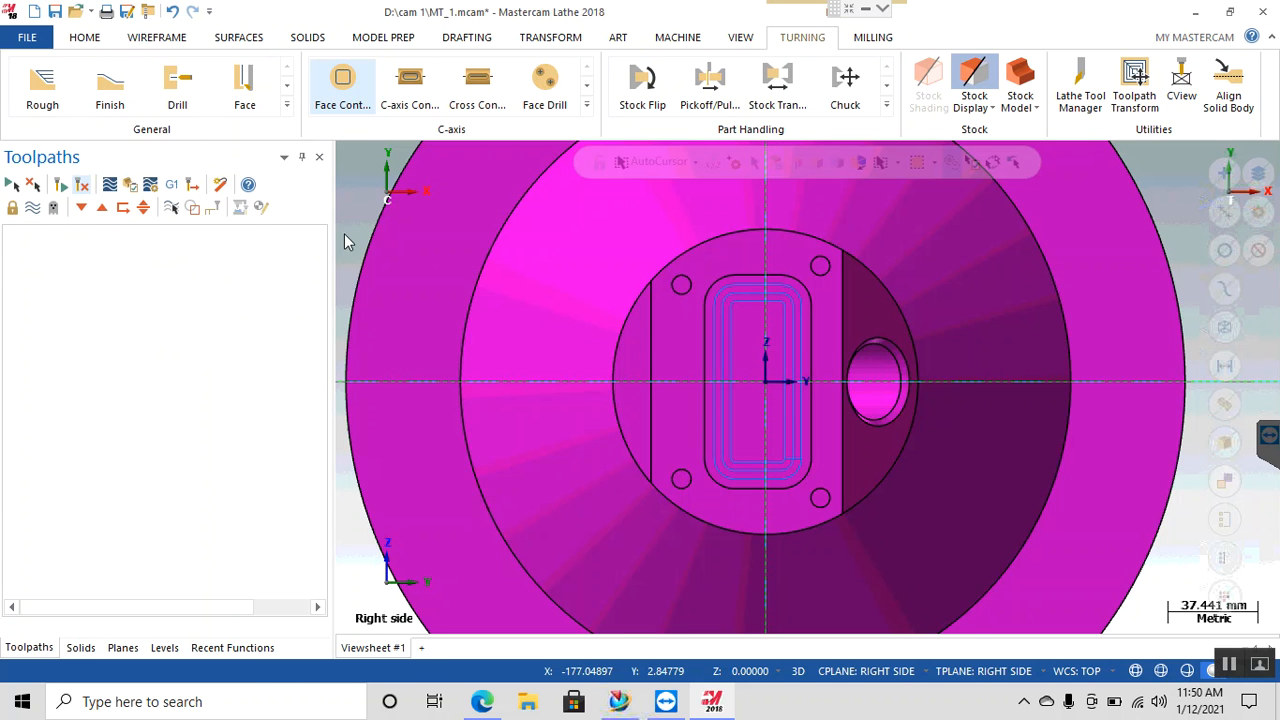
# Step: Increase the face contour's number of rough passes to 6 so they fill the pocket, and regenerate the toolpath
pyautogui.scroll(2, 757, 358)
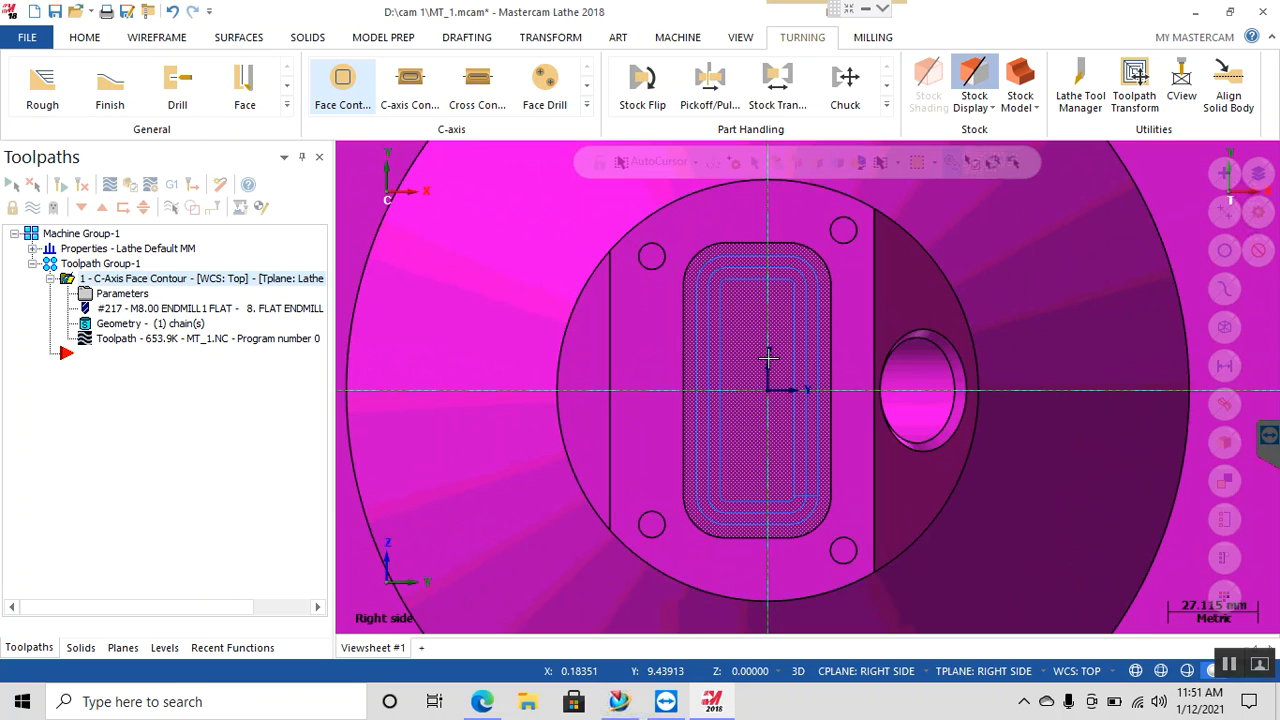
pyautogui.scroll(1, 768, 357)
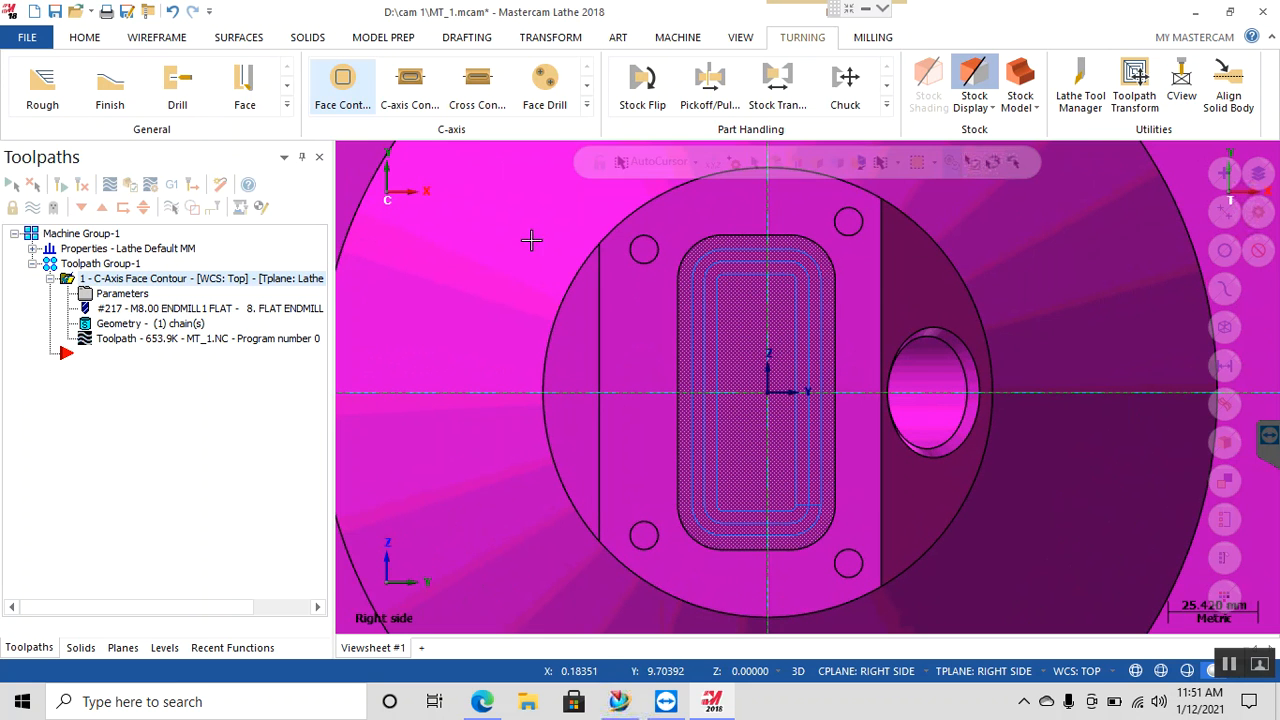
pyautogui.click(120, 300)
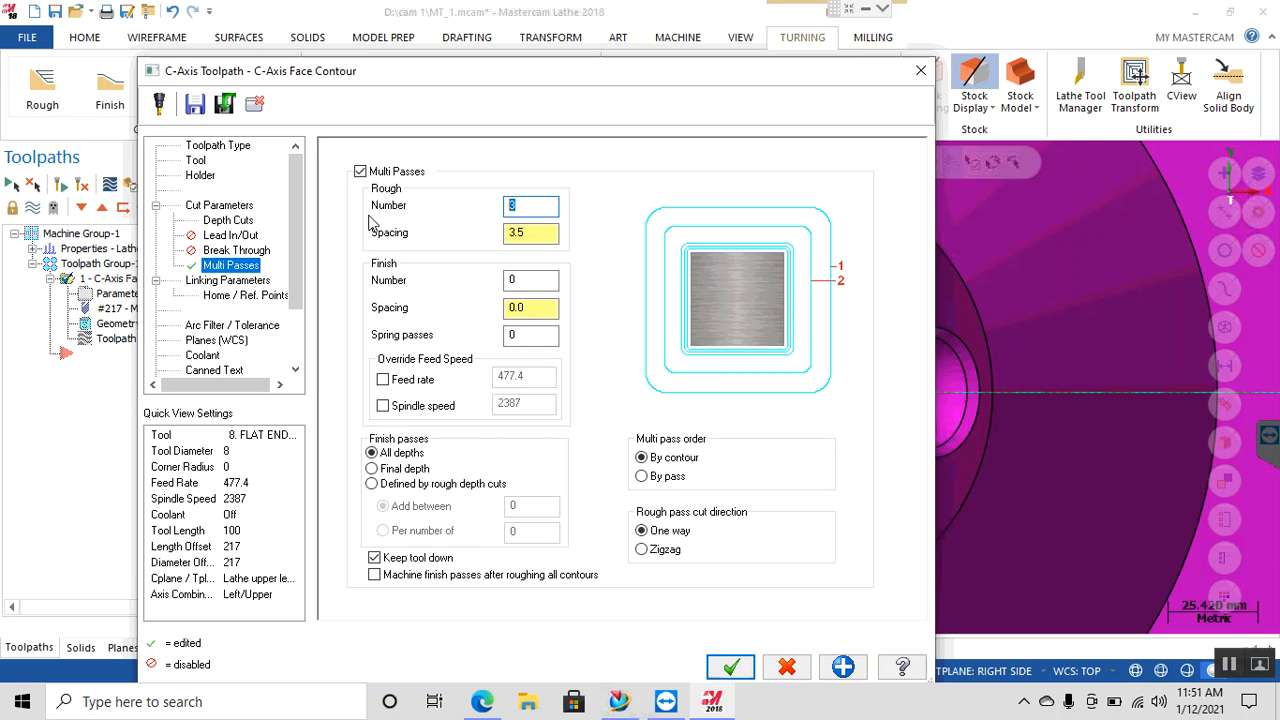
pyautogui.click(731, 667)
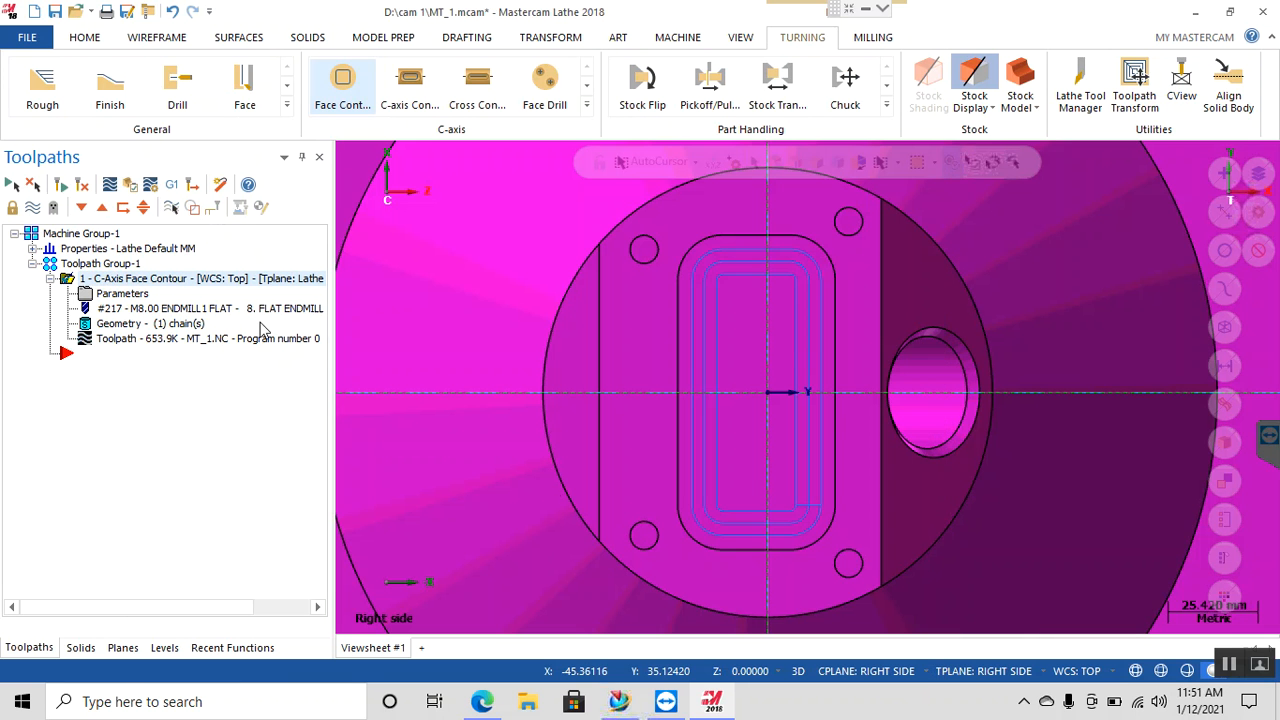
pyautogui.click(84, 190)
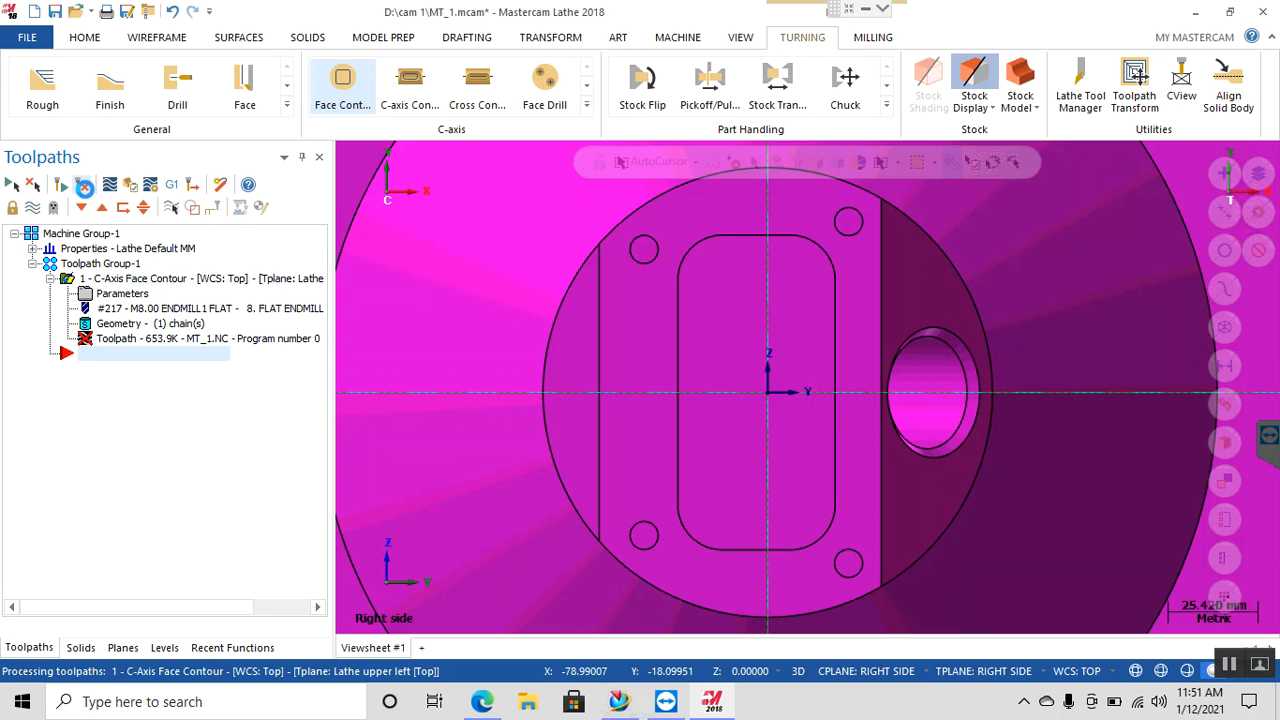
pyautogui.click(133, 298)
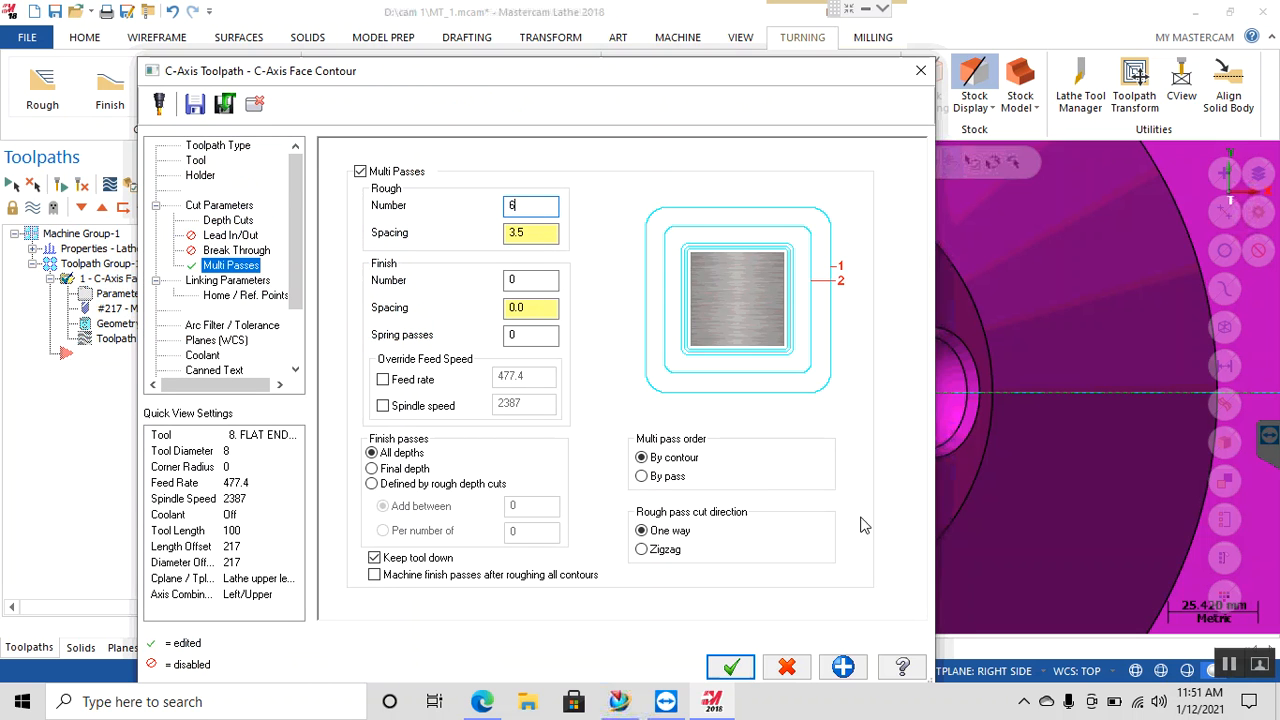
pyautogui.click(730, 667)
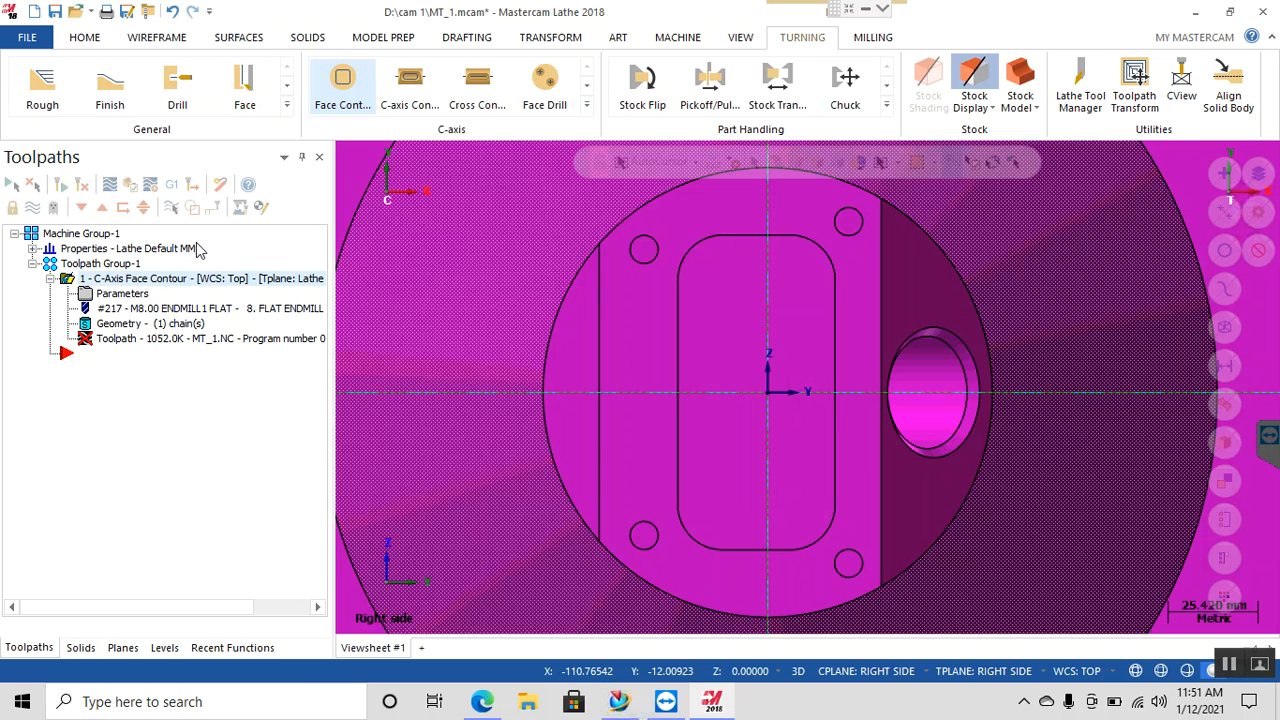
pyautogui.click(82, 188)
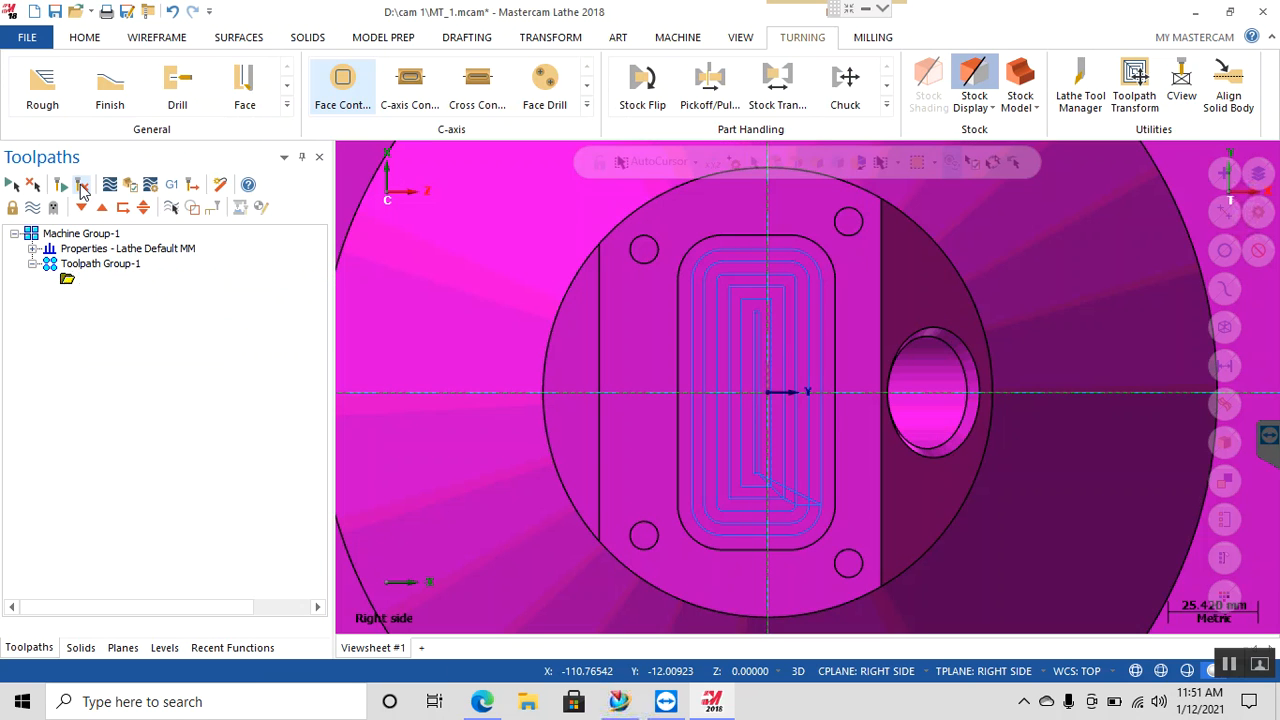
# Step: Define the left spindle stock as a solid entity, using the MT_1 part as its geometry
pyautogui.rightClick(632, 263)
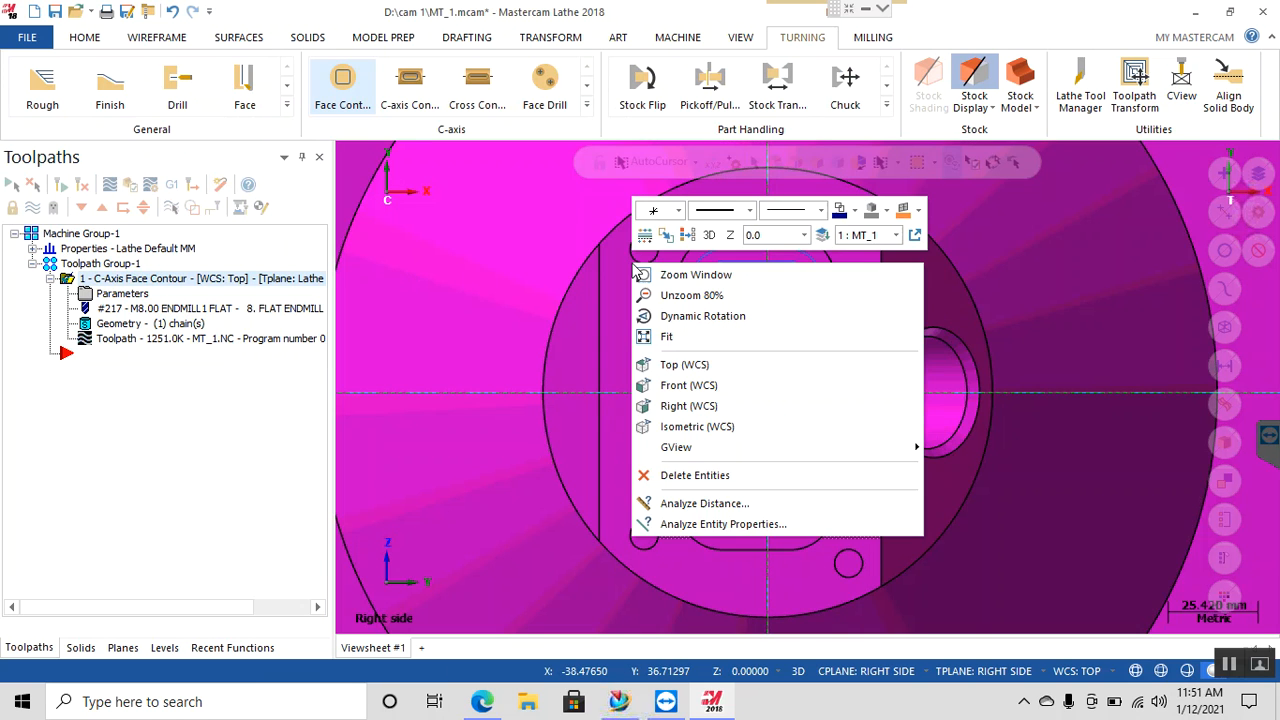
pyautogui.click(681, 427)
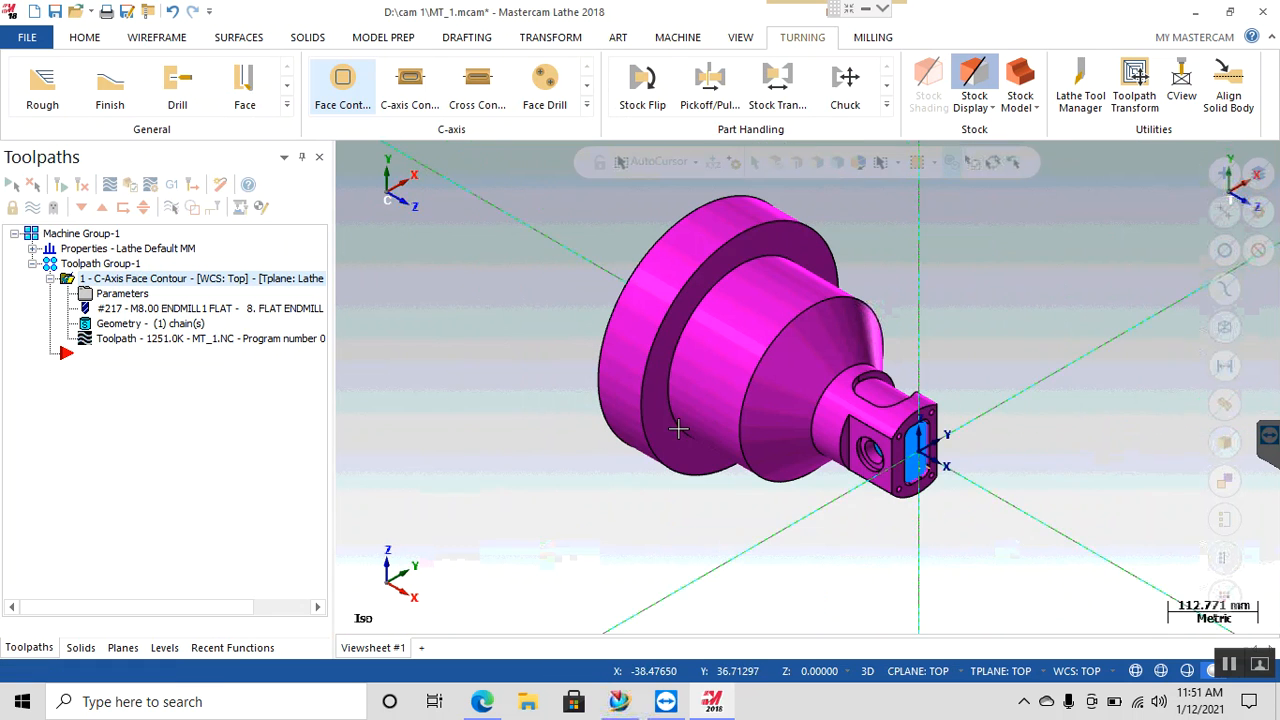
pyautogui.scroll(5, 953, 469)
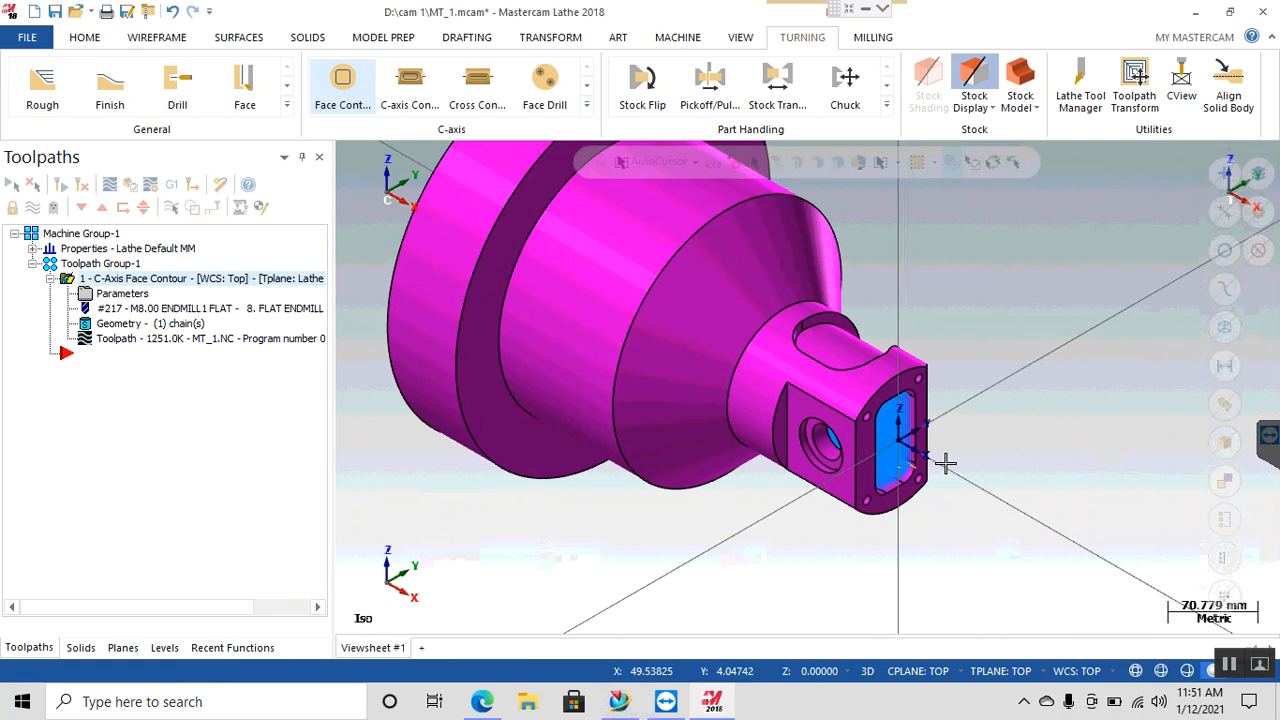
pyautogui.click(34, 249)
pyautogui.doubleClick(92, 297)
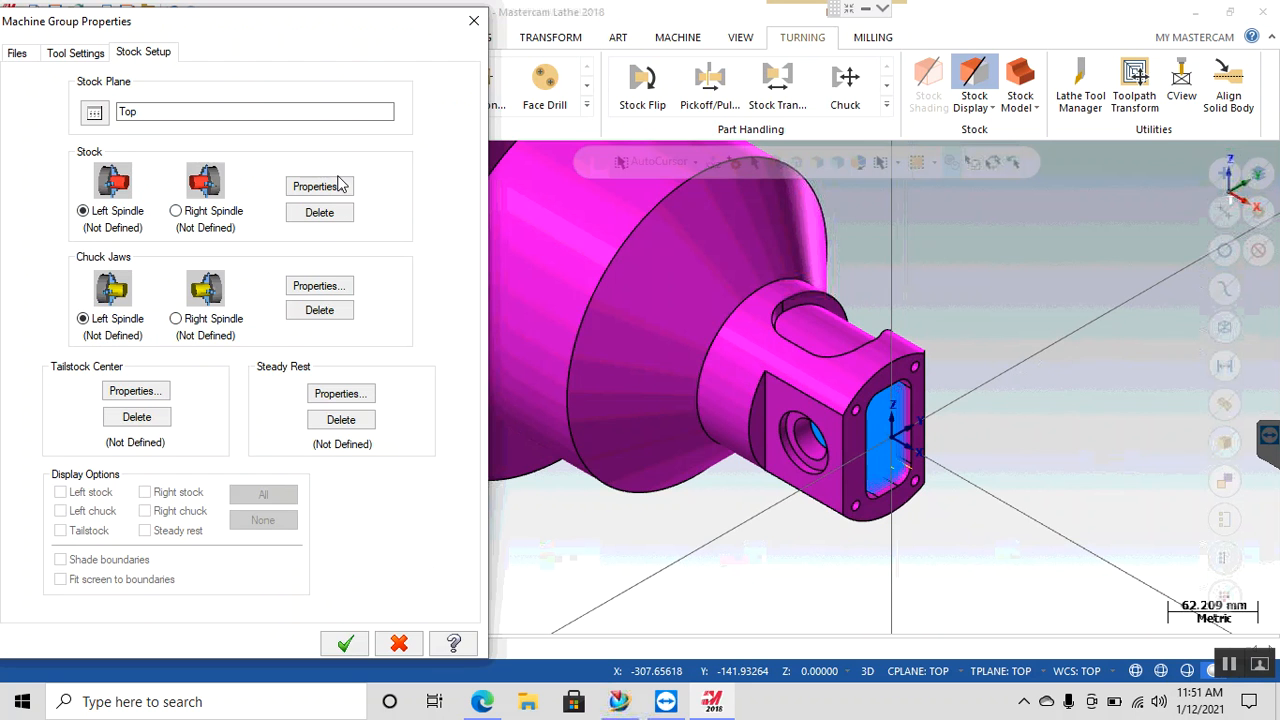
pyautogui.click(335, 189)
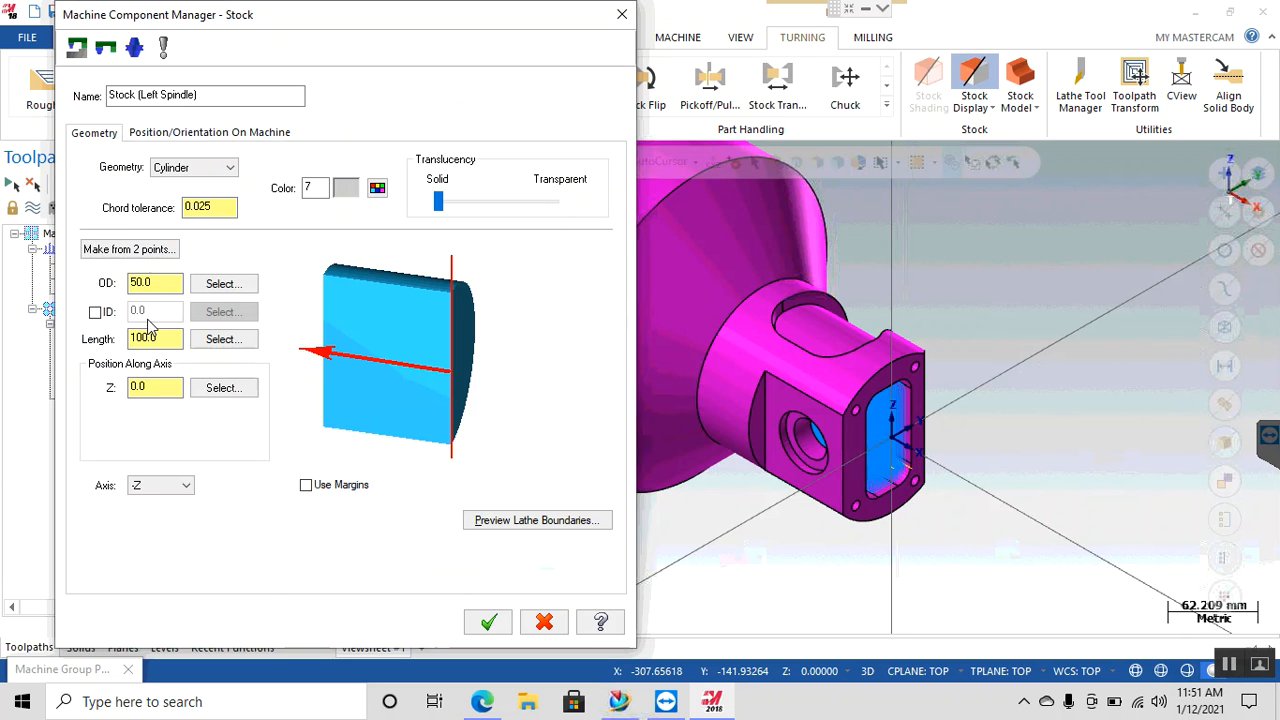
pyautogui.click(207, 176)
pyautogui.click(198, 195)
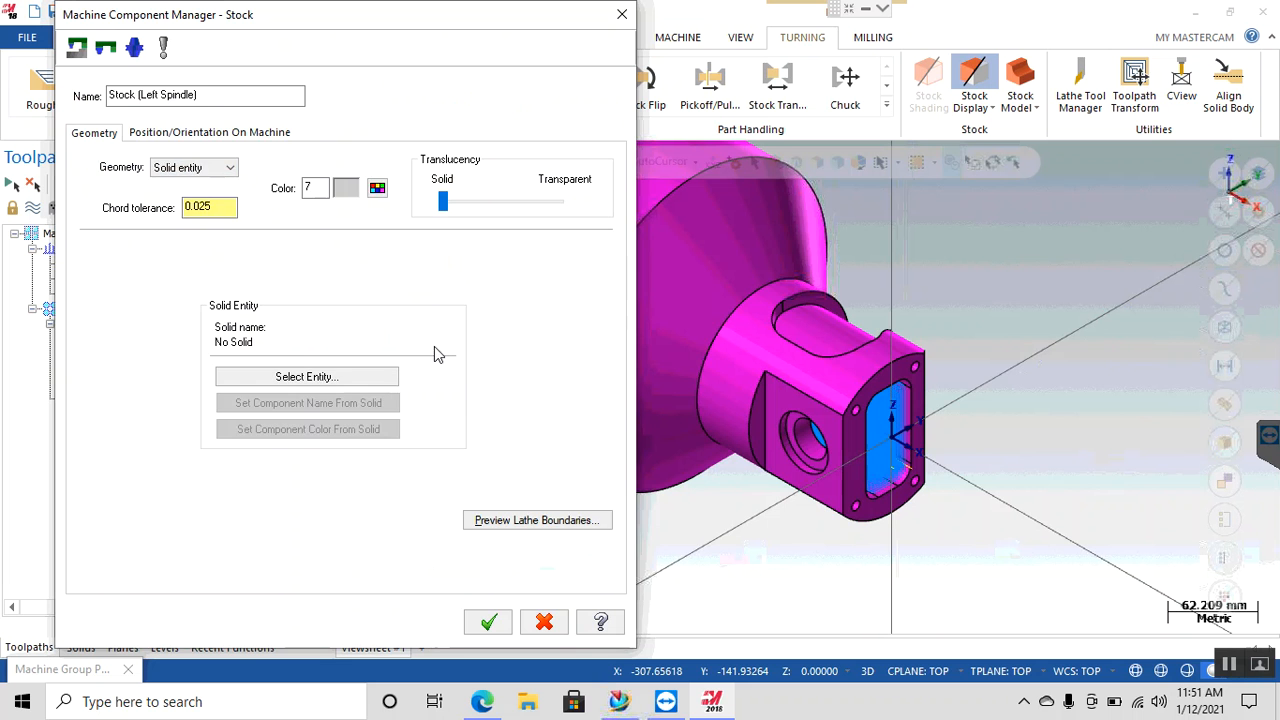
pyautogui.click(306, 376)
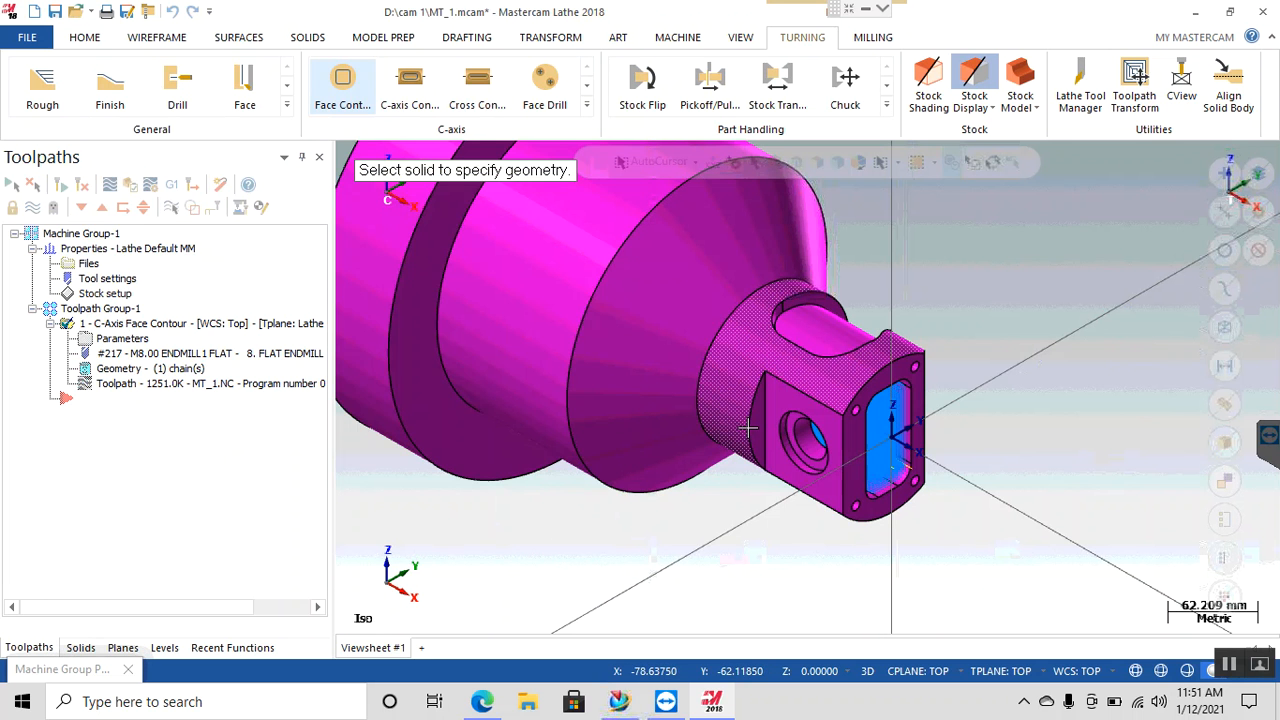
pyautogui.click(748, 428)
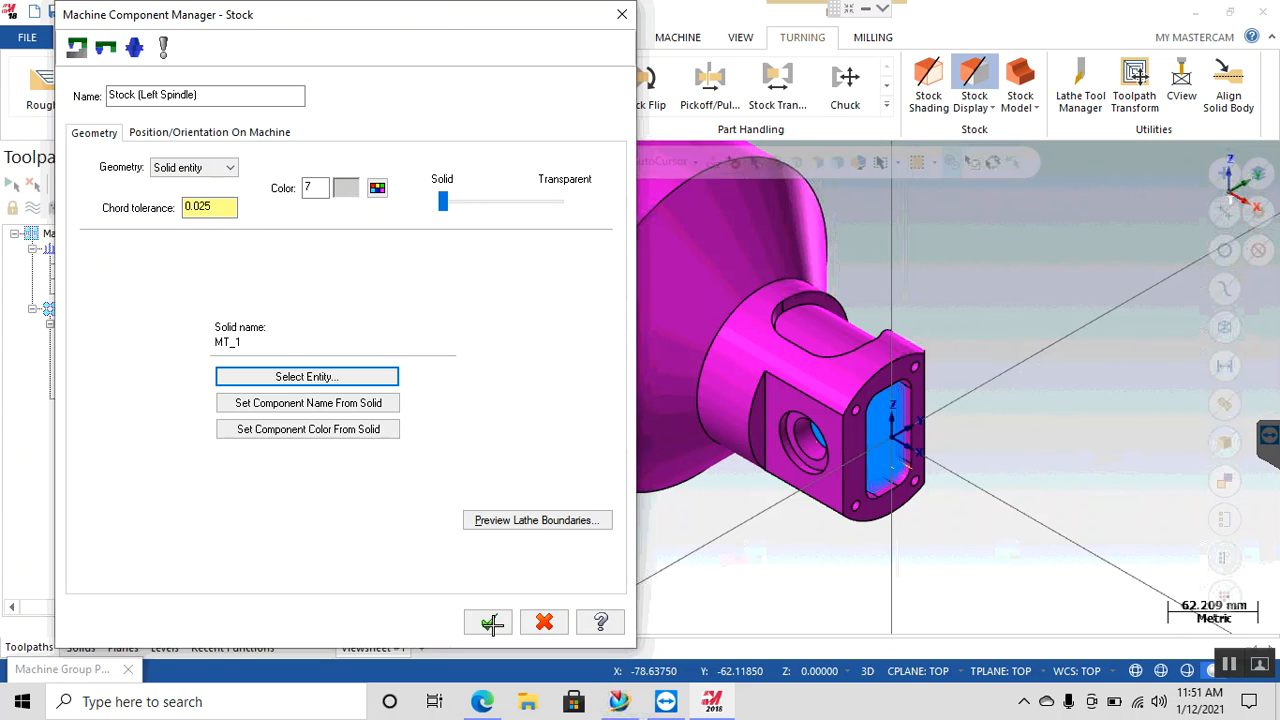
pyautogui.click(489, 622)
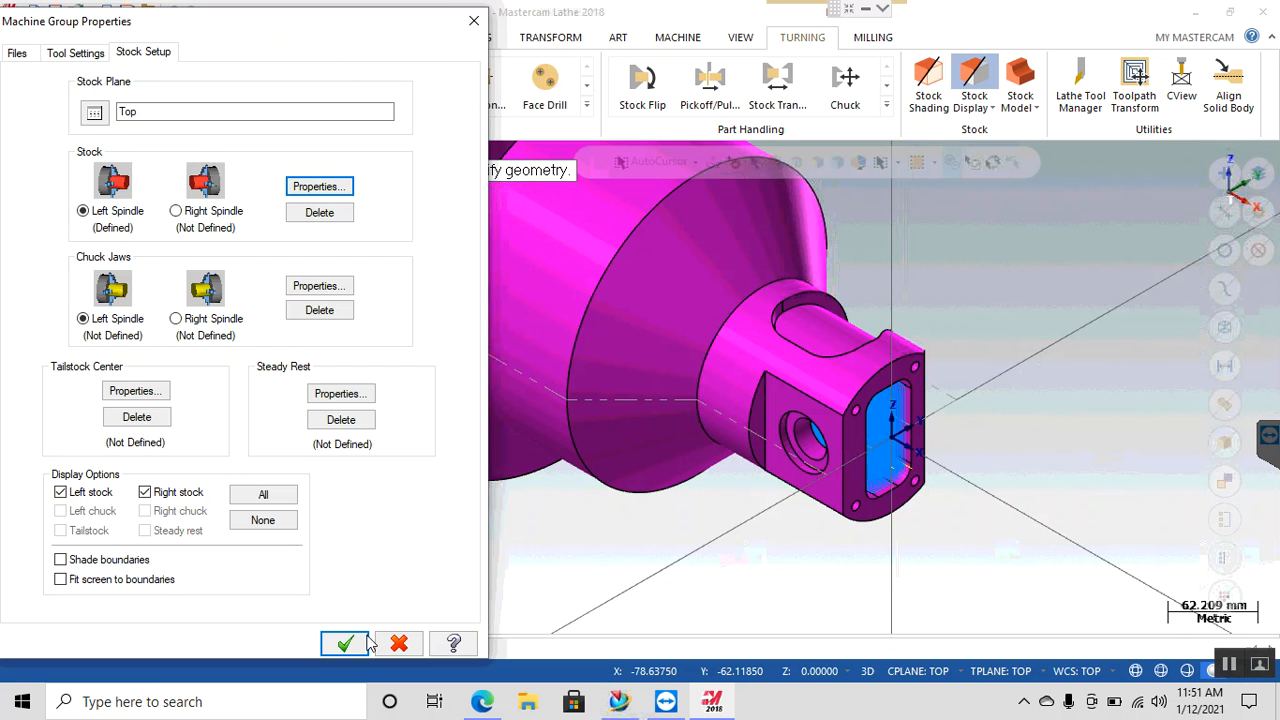
pyautogui.click(345, 643)
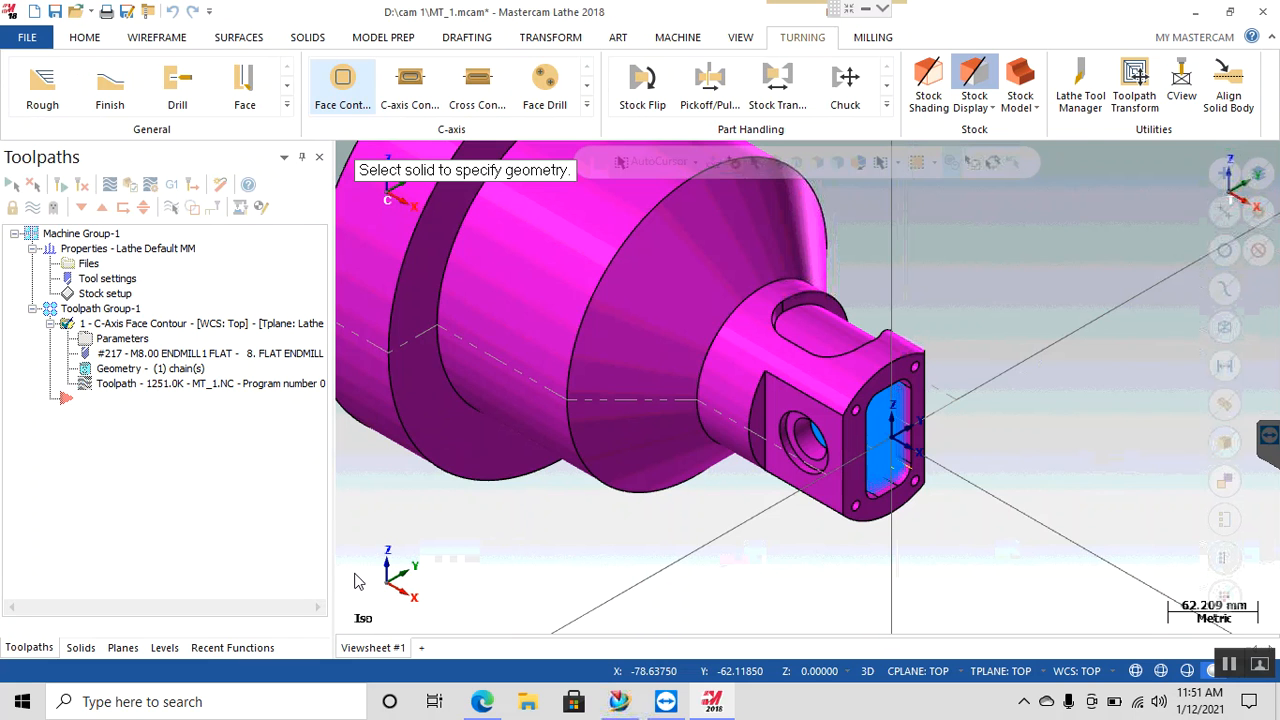
# Step: Add 1 finish pass with 0.1 spacing to the face contour's multi passes
pyautogui.click(135, 340)
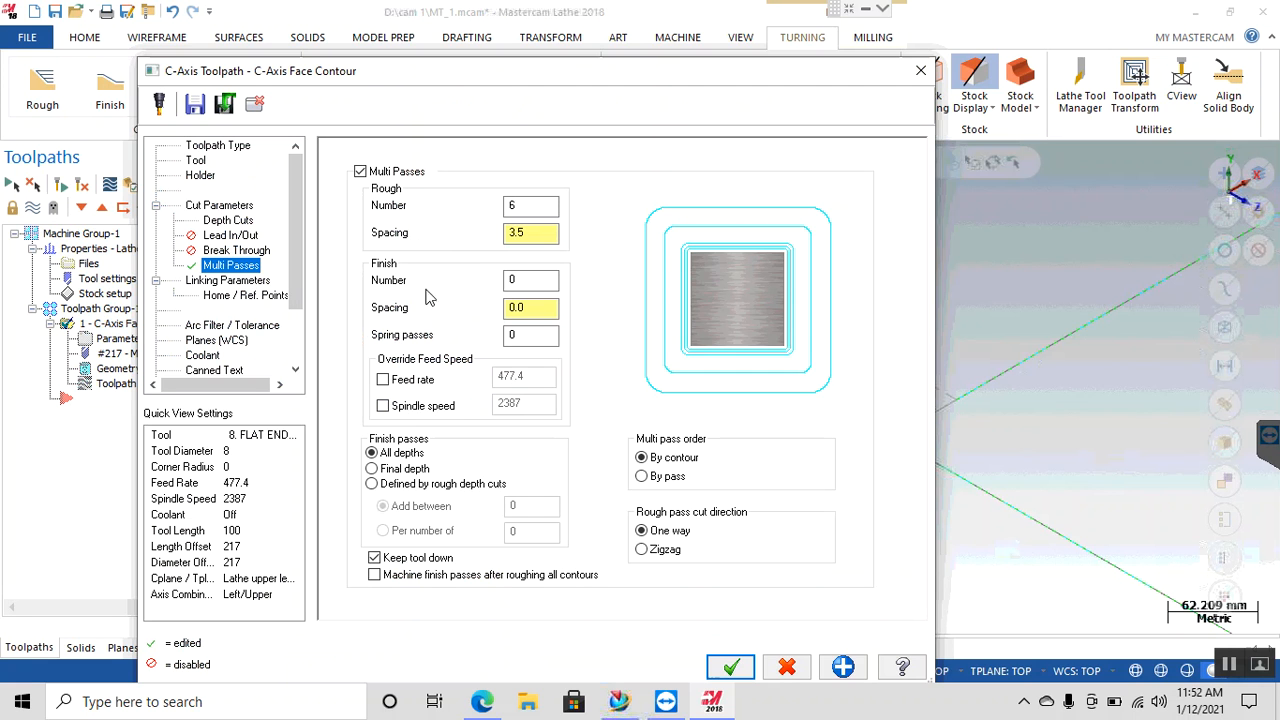
pyautogui.click(545, 282)
pyautogui.write('1')
pyautogui.click(528, 310)
pyautogui.write('.1')
pyautogui.press('Return')
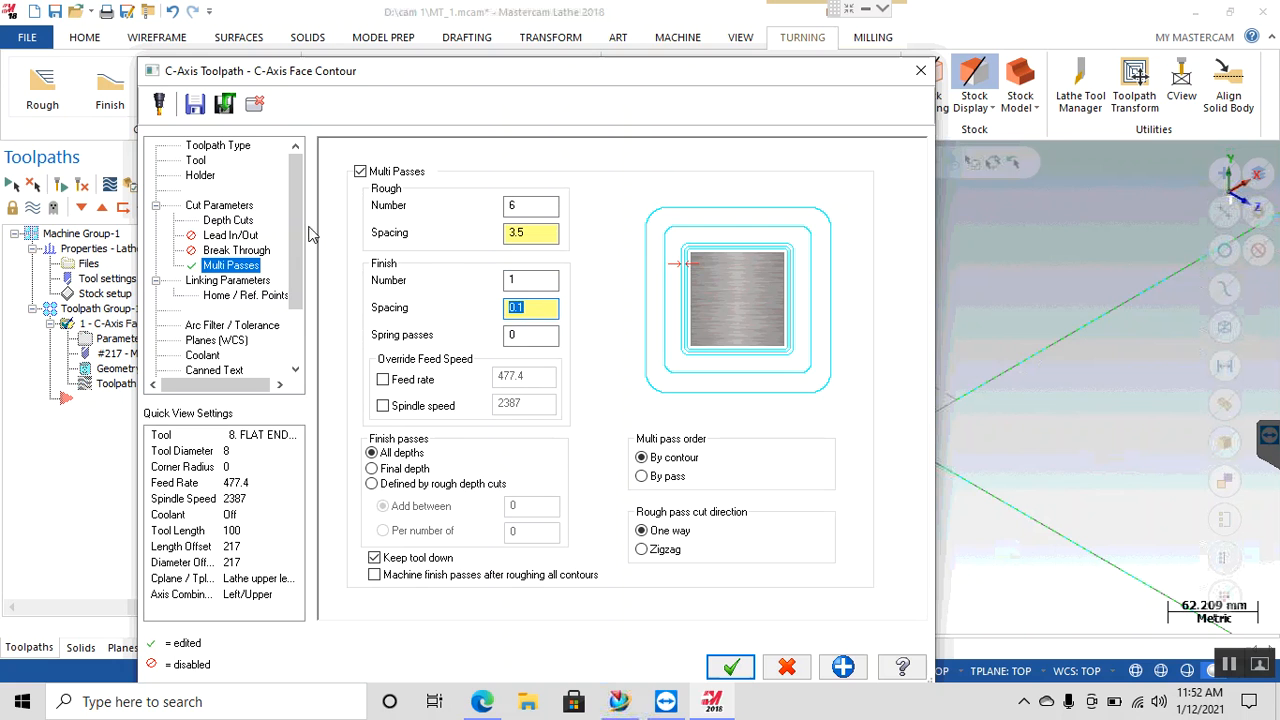
# Step: Set the stock to leave on walls and floors to 0.0 and accept the face contour parameters
pyautogui.click(227, 207)
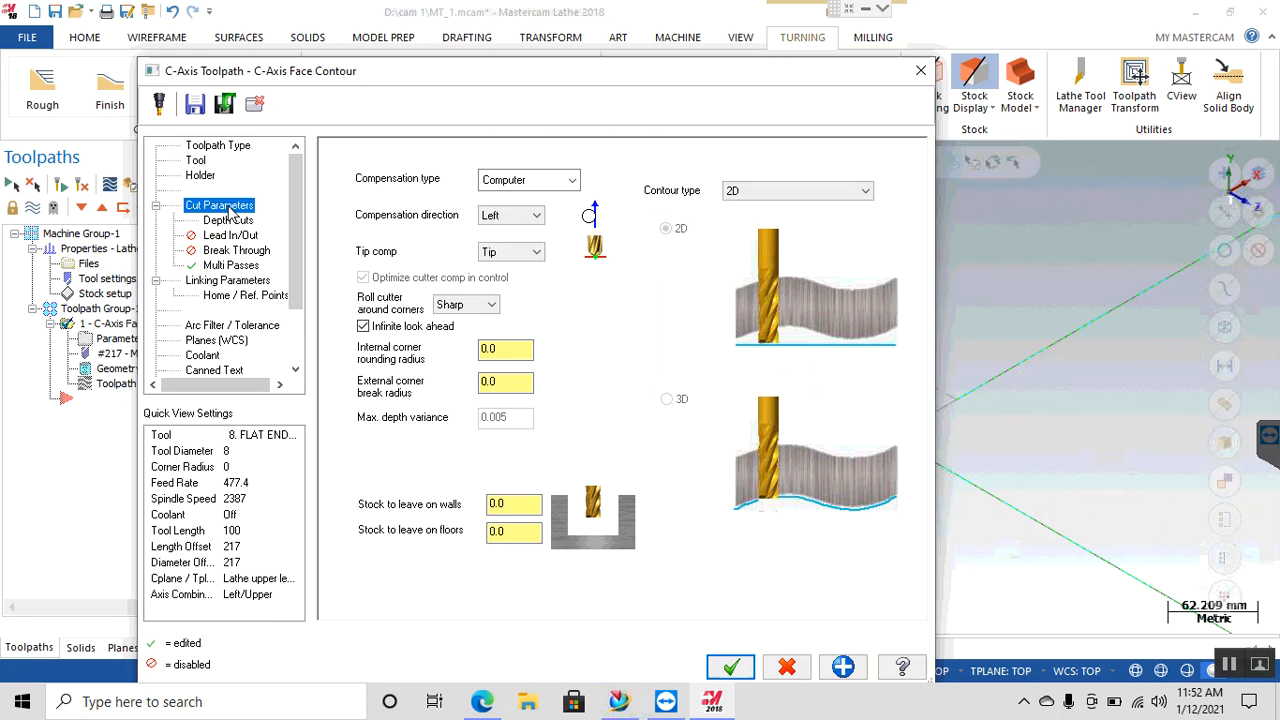
pyautogui.click(507, 503)
pyautogui.click(512, 504)
pyautogui.click(510, 534)
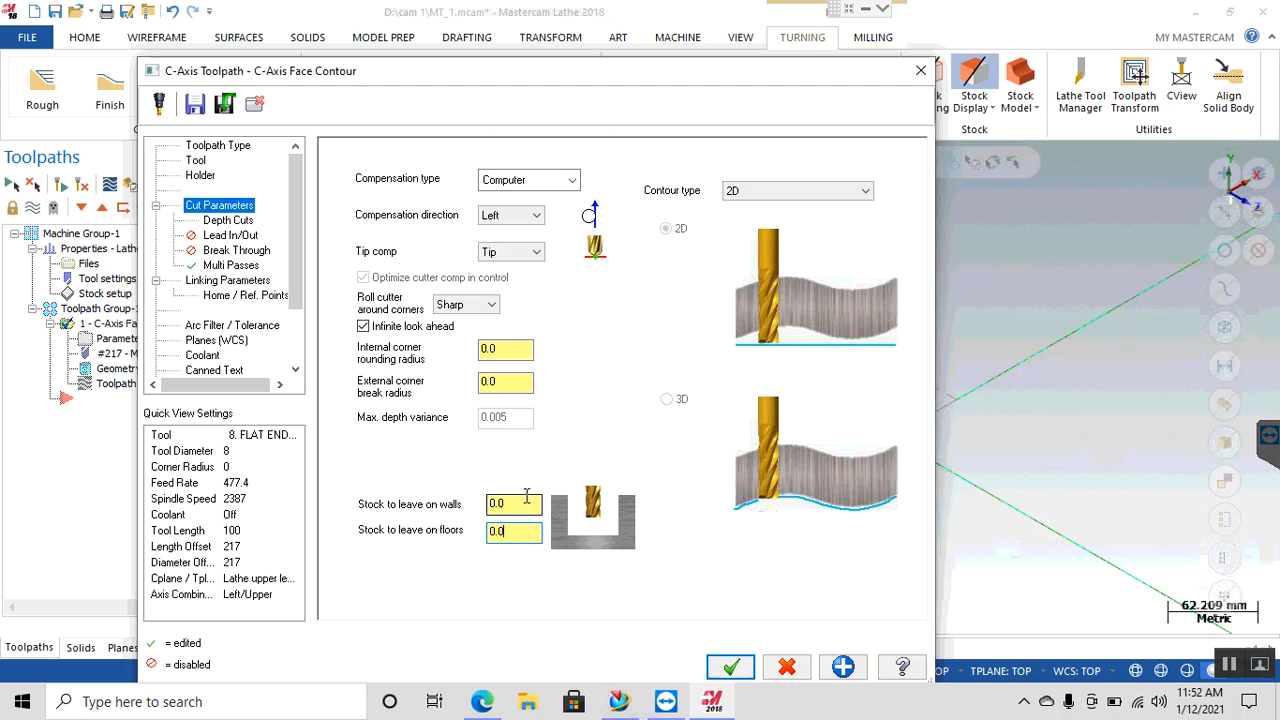
pyautogui.click(731, 667)
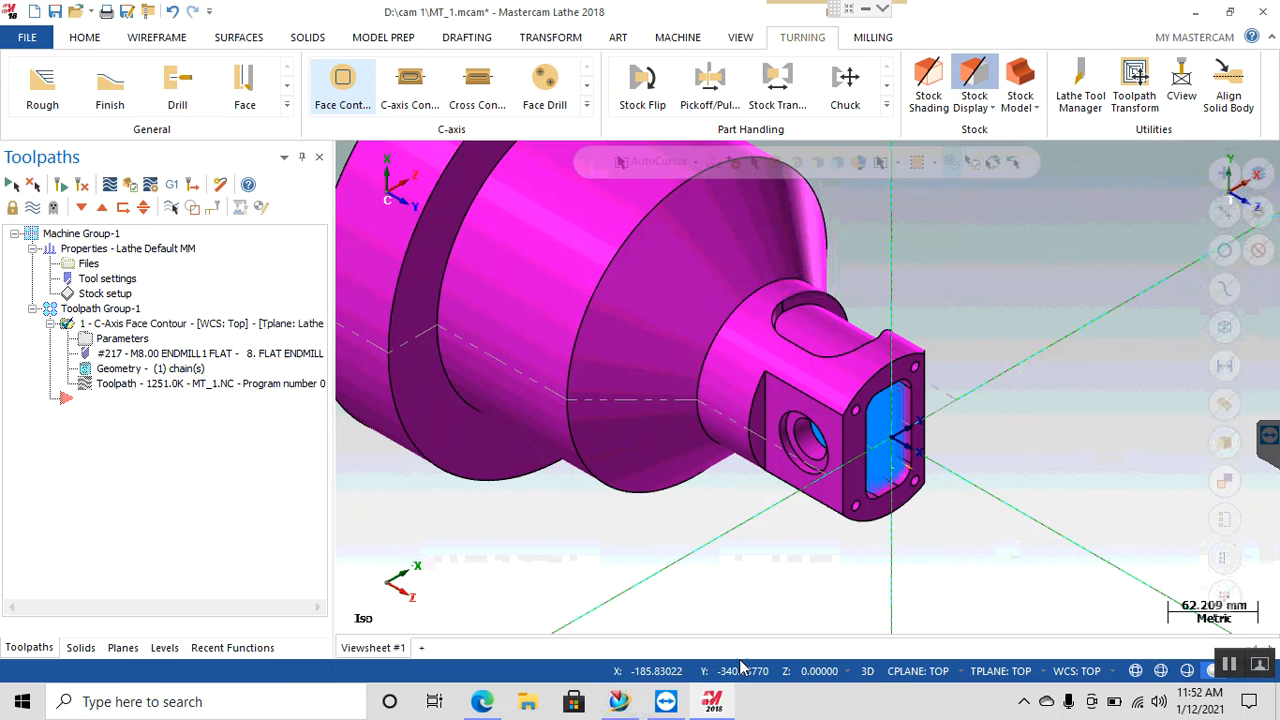
# Step: Regenerate the face contour toolpath and verify its material removal on the solid stock in the simulator
pyautogui.click(83, 185)
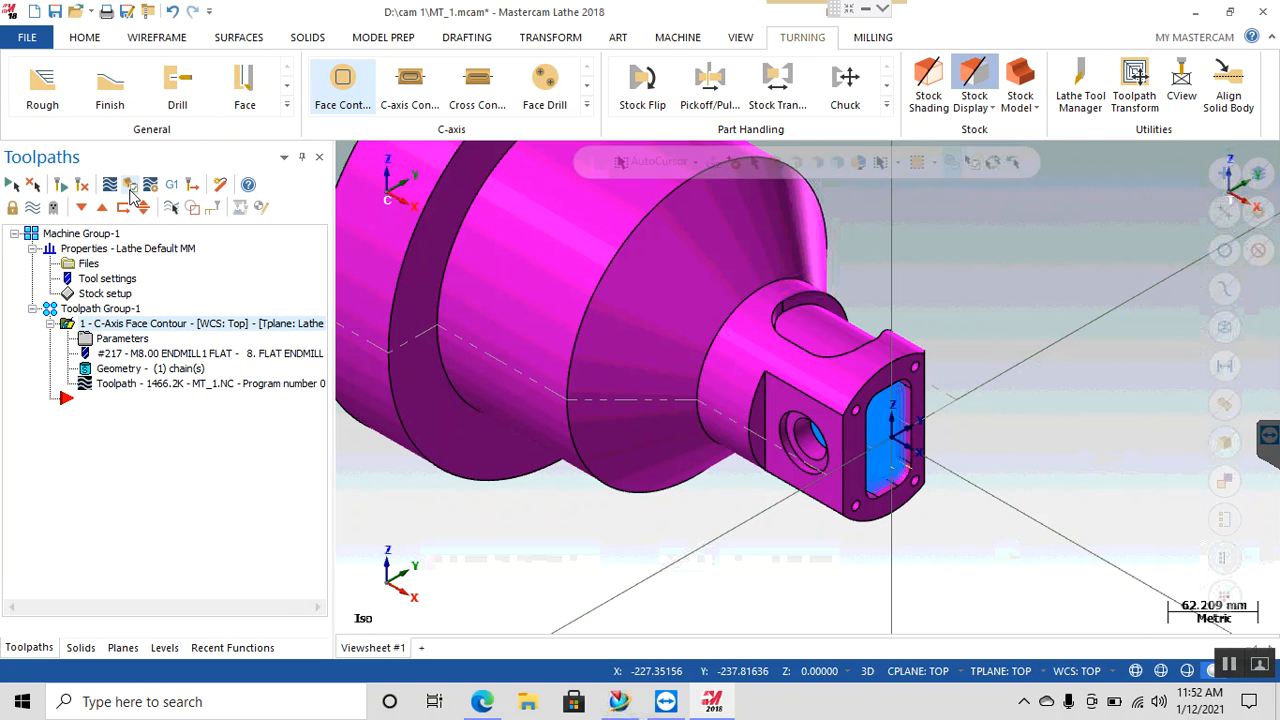
pyautogui.click(130, 188)
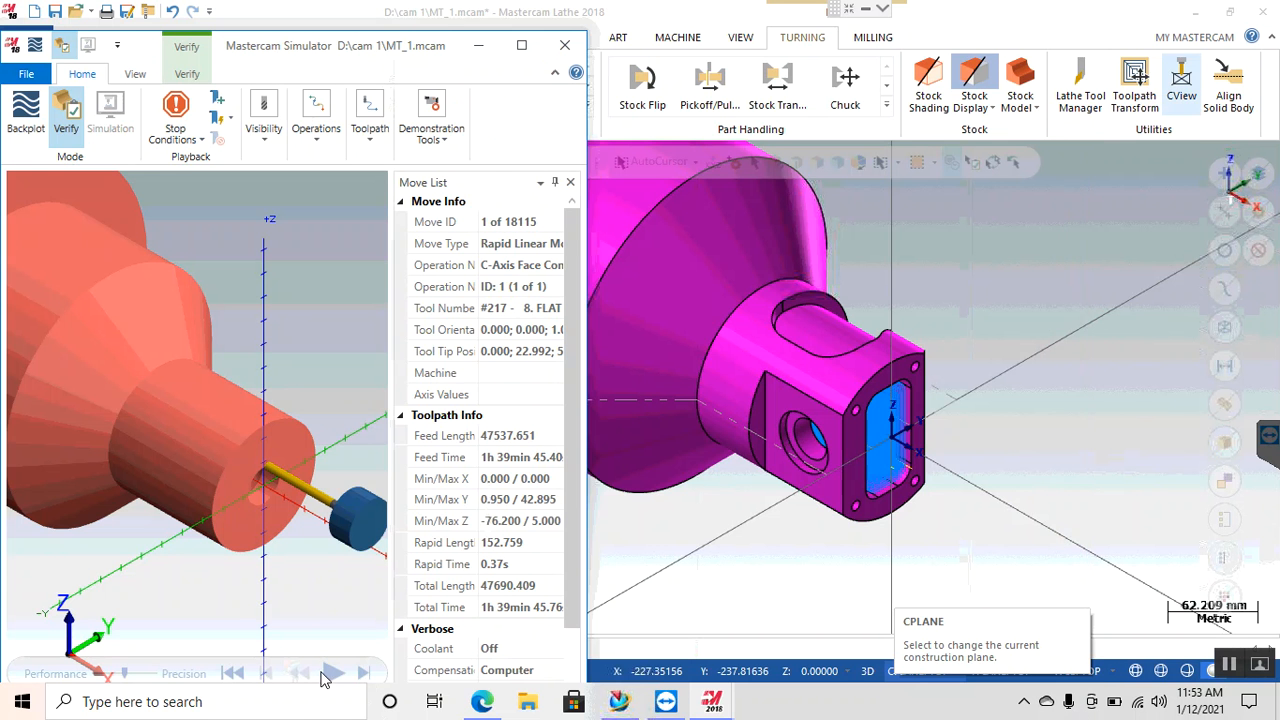
pyautogui.click(331, 673)
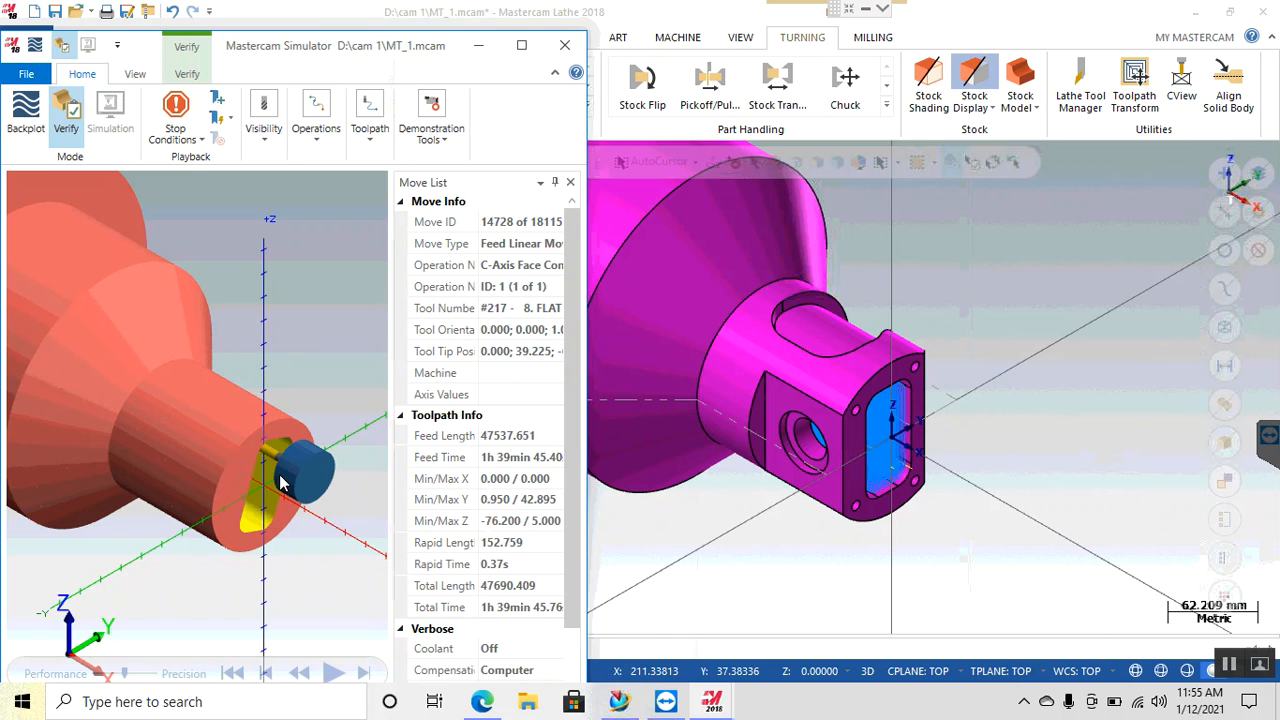
pyautogui.click(566, 48)
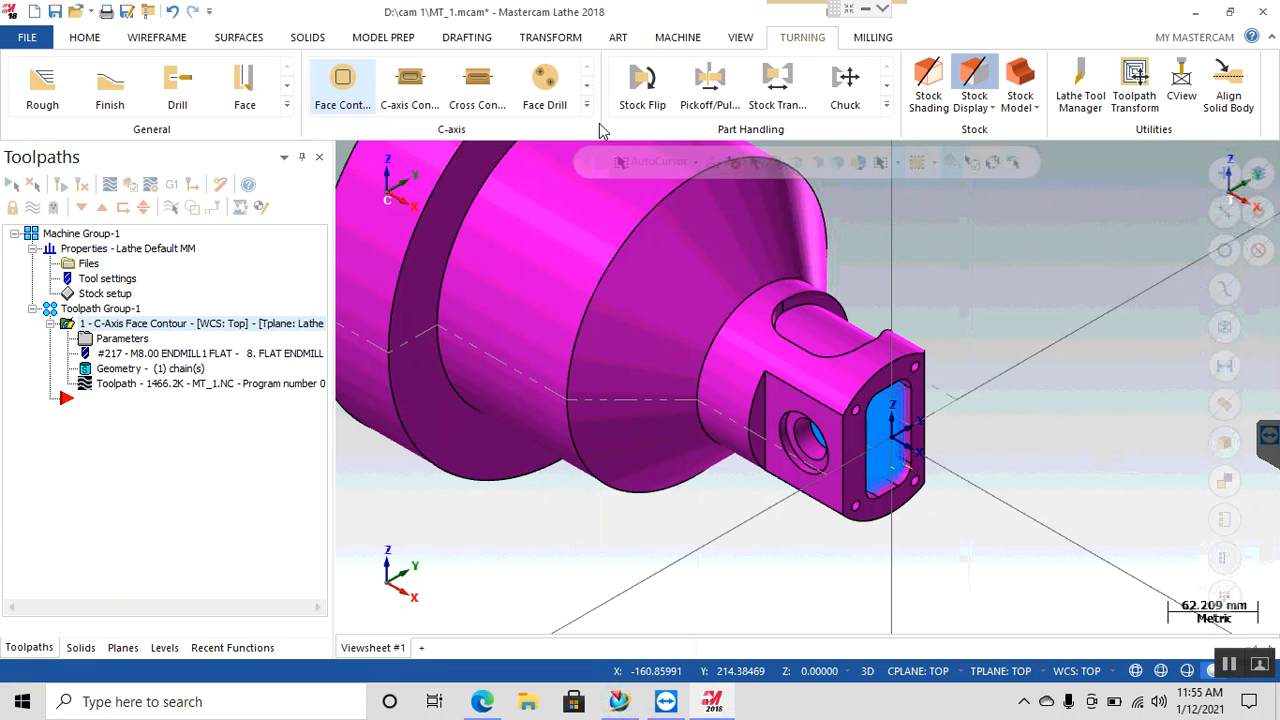
# Step: Create a C-axis face drill operation using the entities of the four small corner holes on the end face
pyautogui.click(587, 109)
pyautogui.click(544, 92)
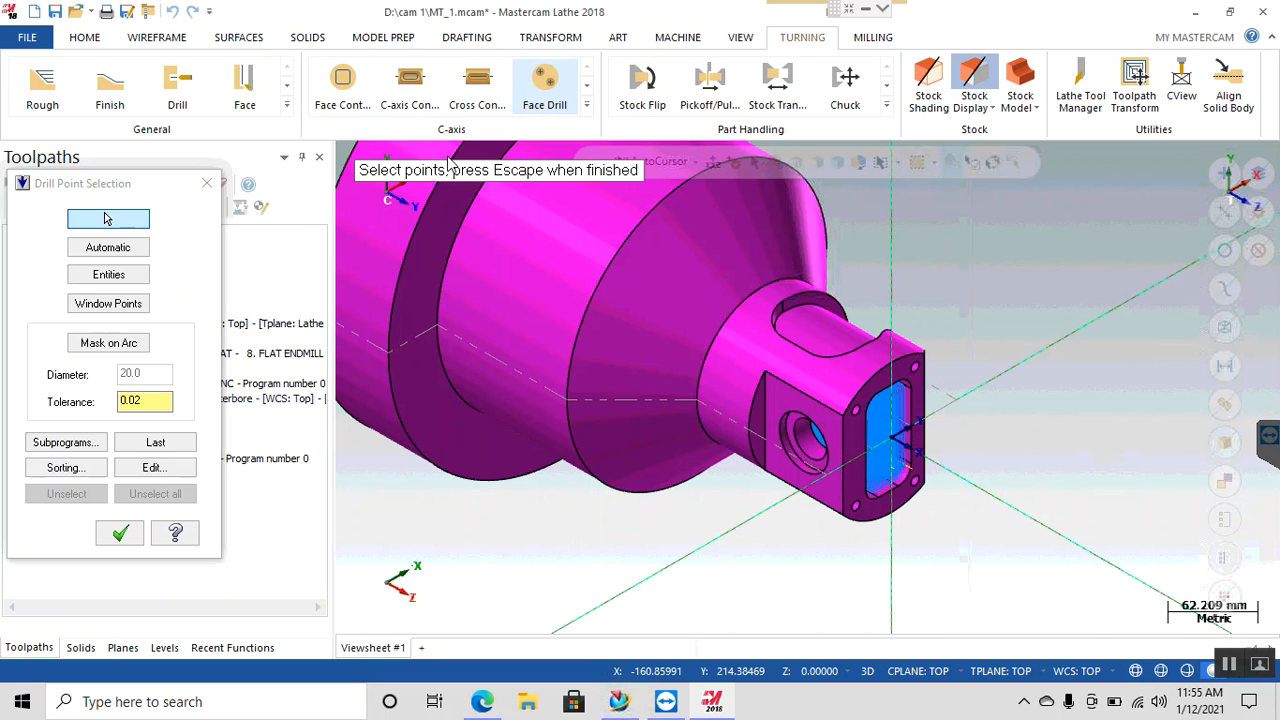
pyautogui.click(93, 278)
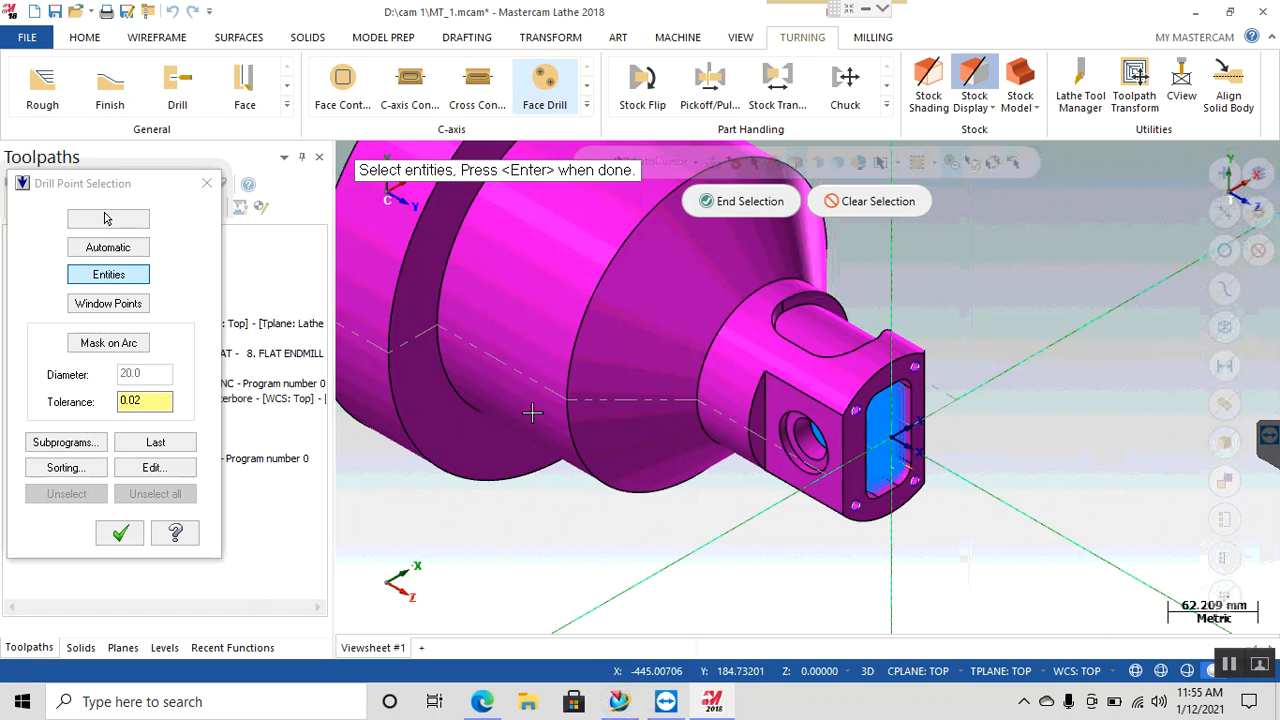
pyautogui.click(718, 210)
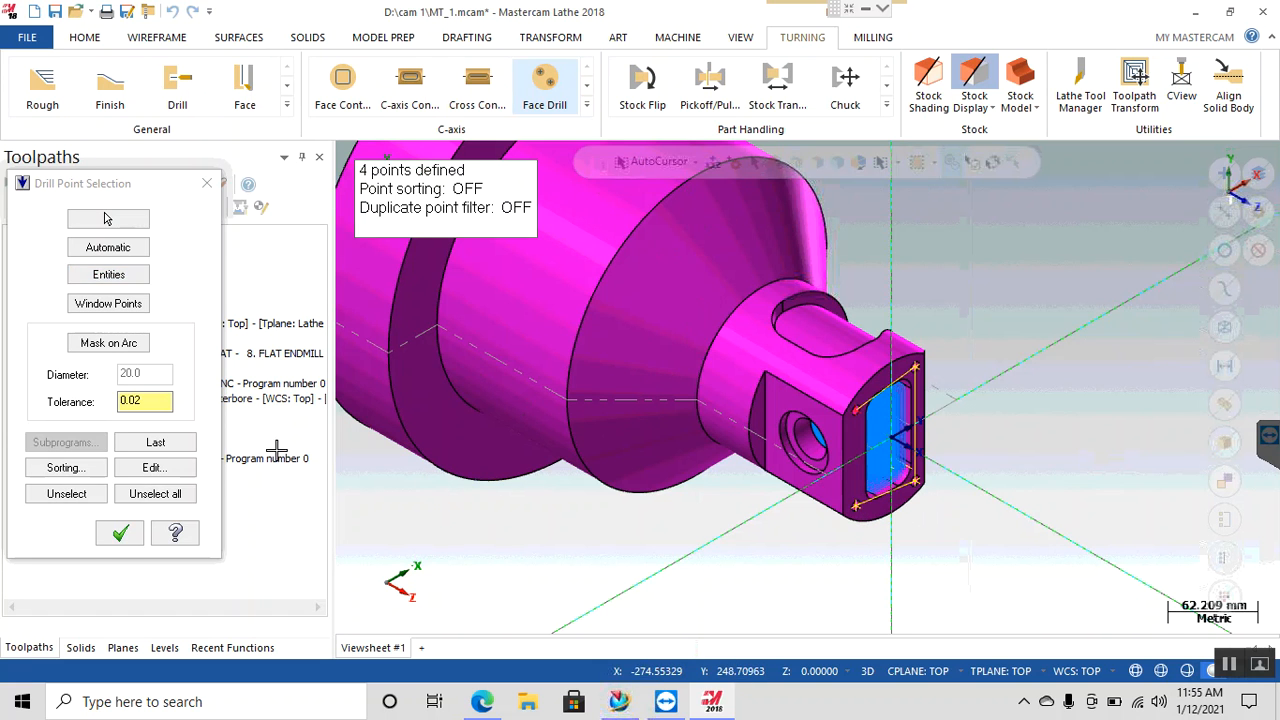
pyautogui.click(115, 535)
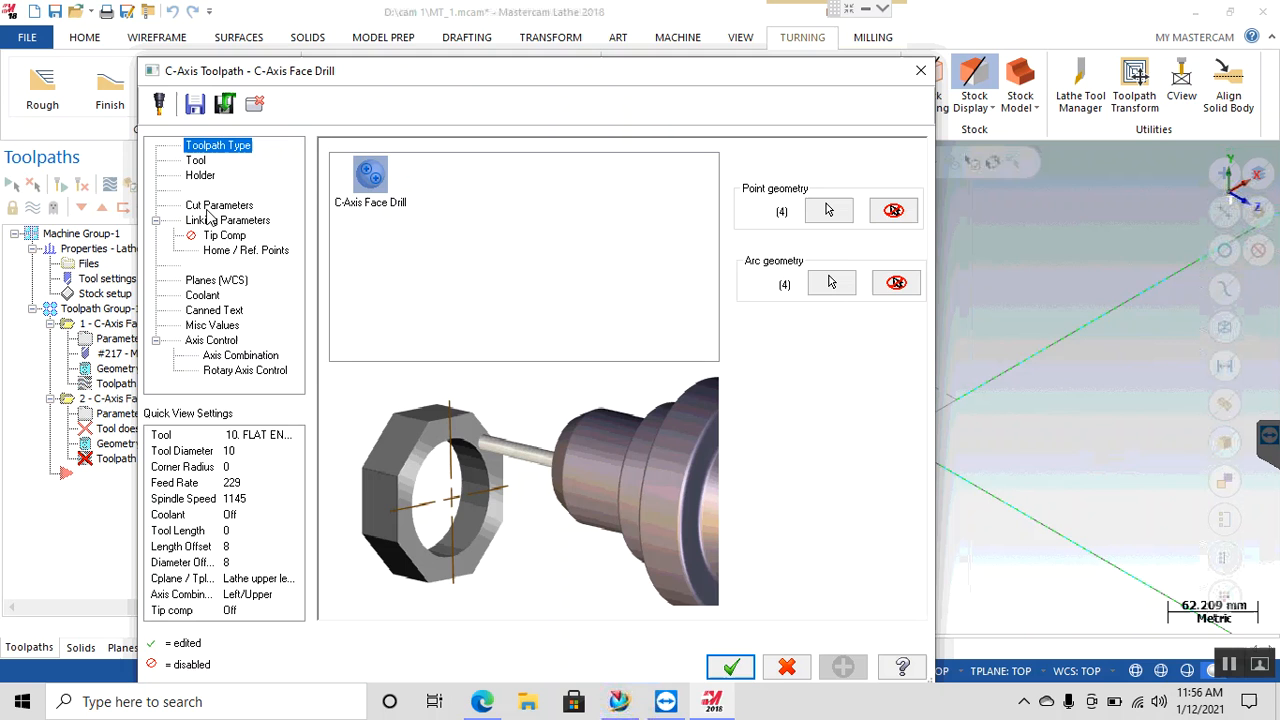
# Step: Assign the 10. DRILL, tool number 20, from the Lathe_mm library to the face drill operation
pyautogui.click(203, 174)
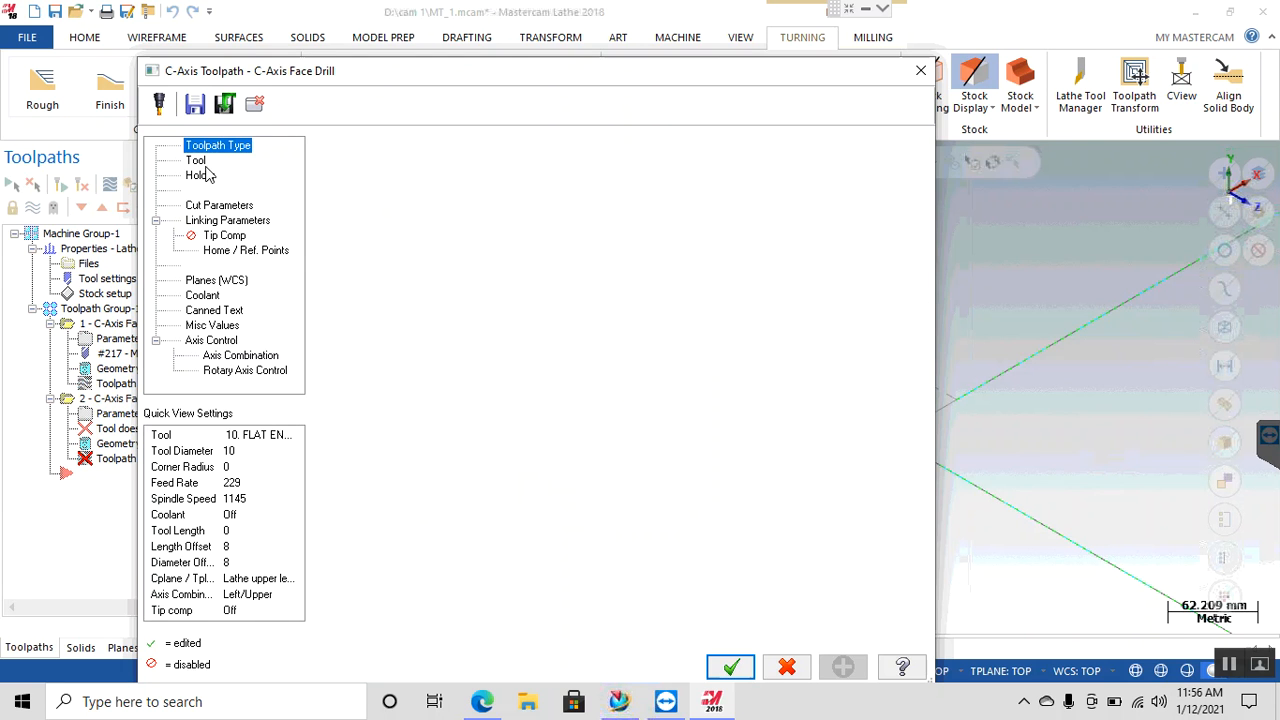
pyautogui.click(371, 465)
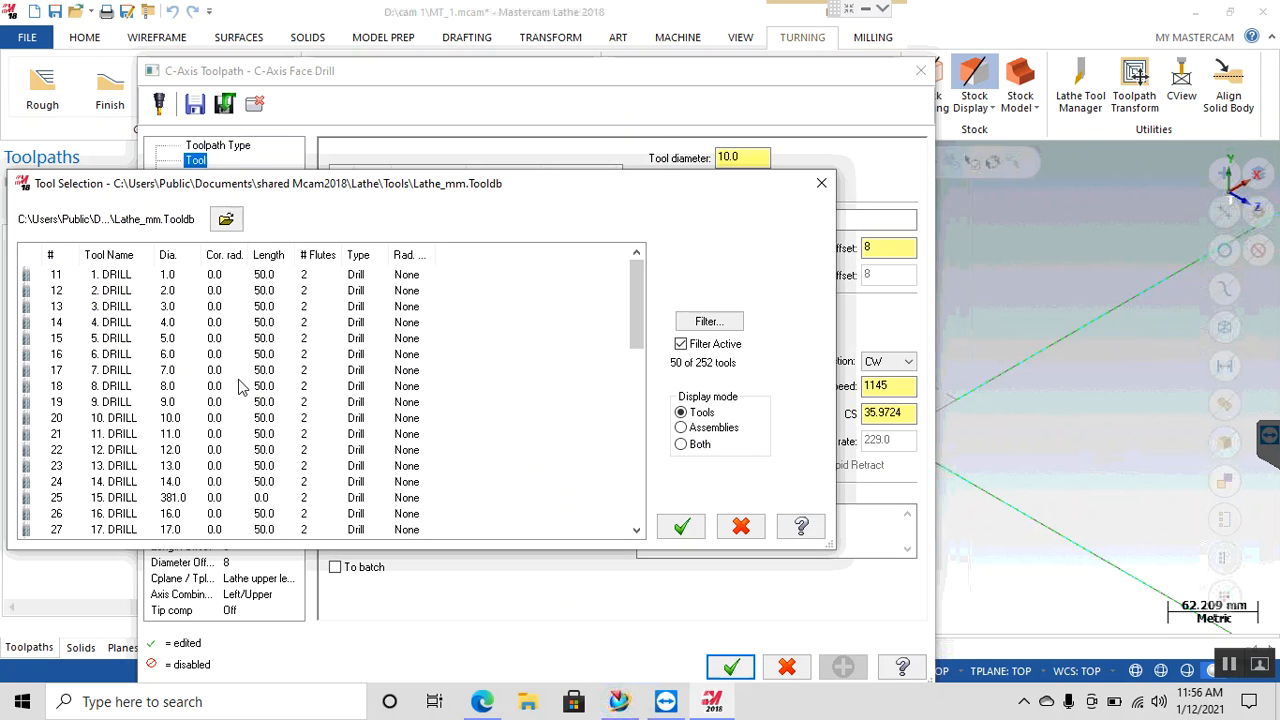
pyautogui.click(133, 420)
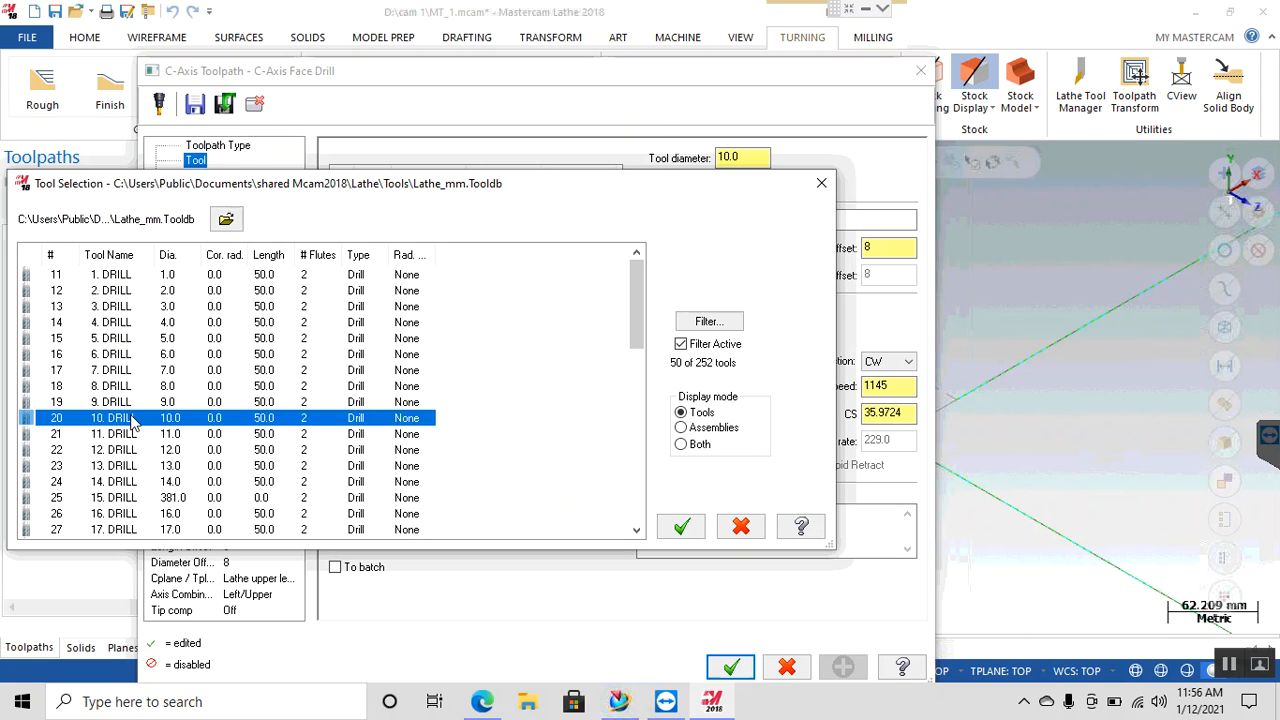
pyautogui.click(678, 528)
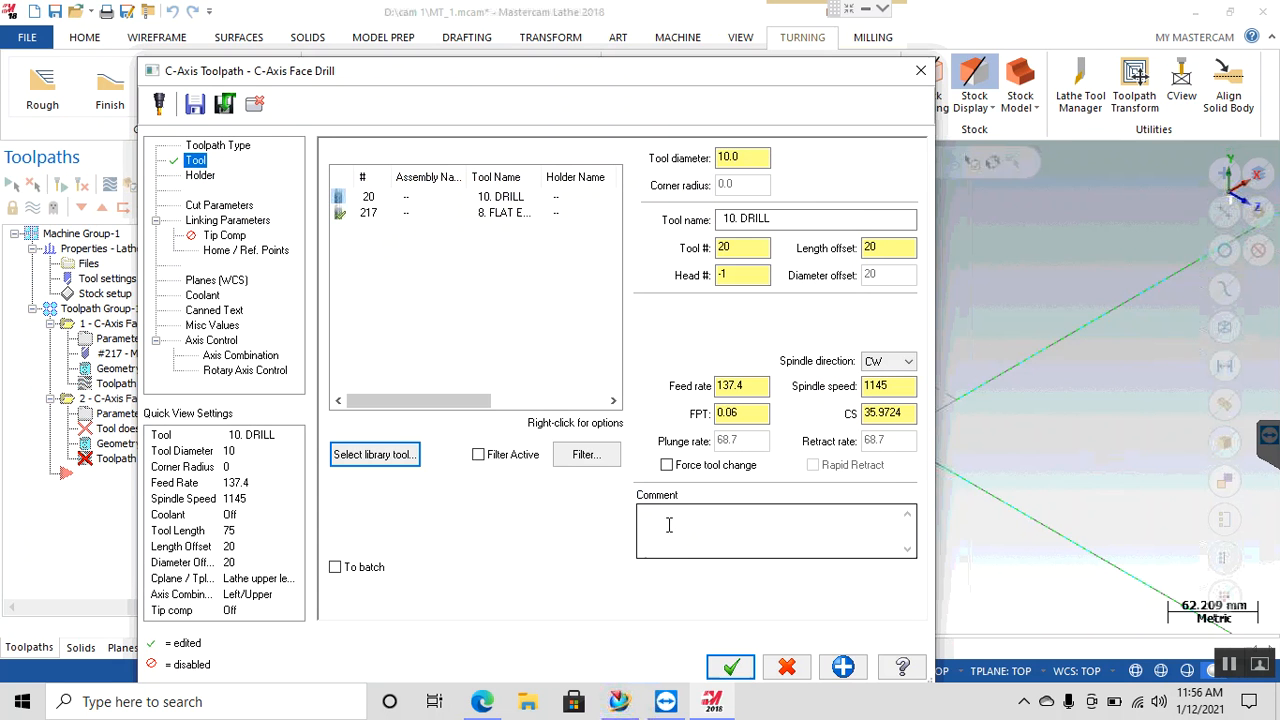
# Step: Set the face drill's cycle to Peck Drill with first peck 3, subsequent peck 5, peck clearance 5 and dwell 1
pyautogui.click(214, 206)
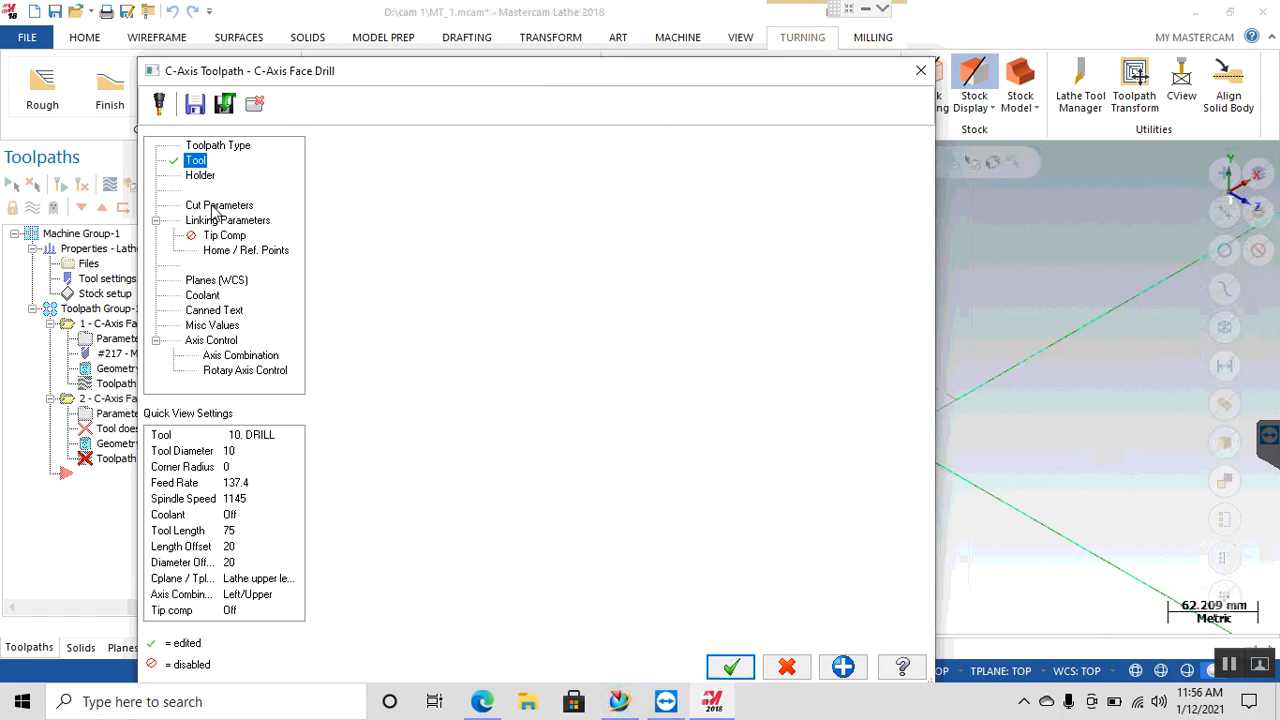
pyautogui.click(533, 172)
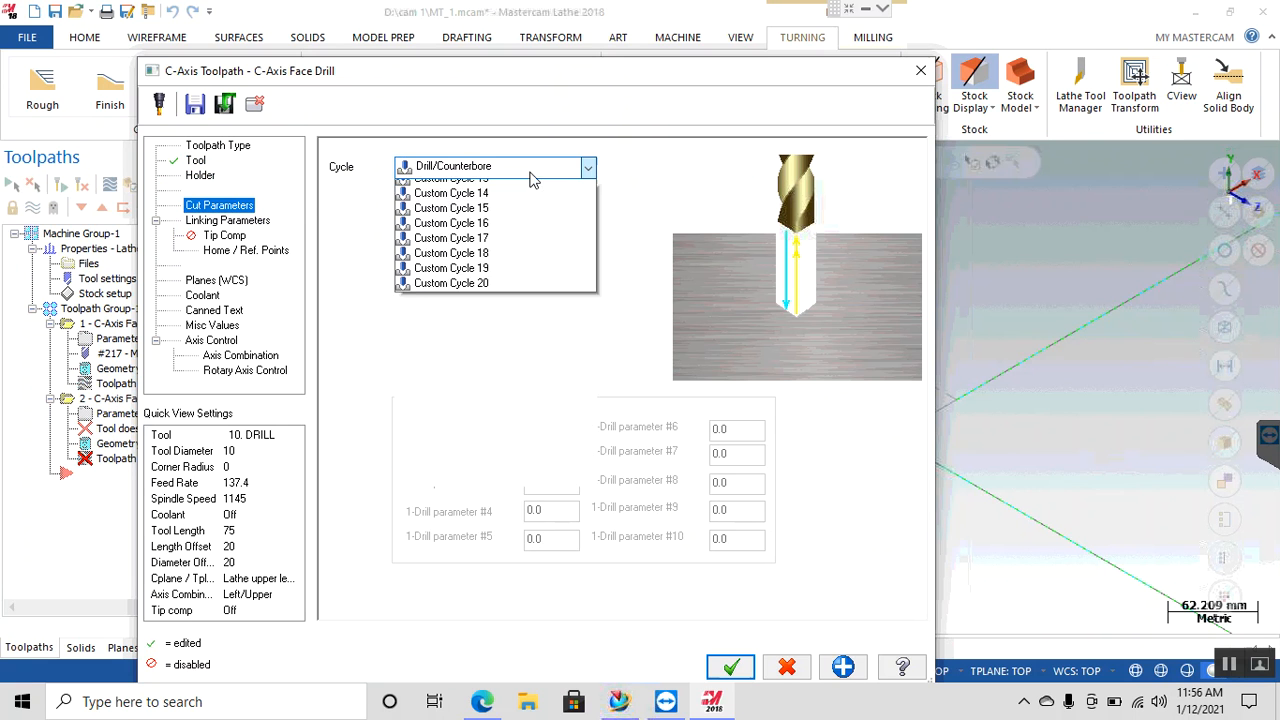
pyautogui.click(464, 199)
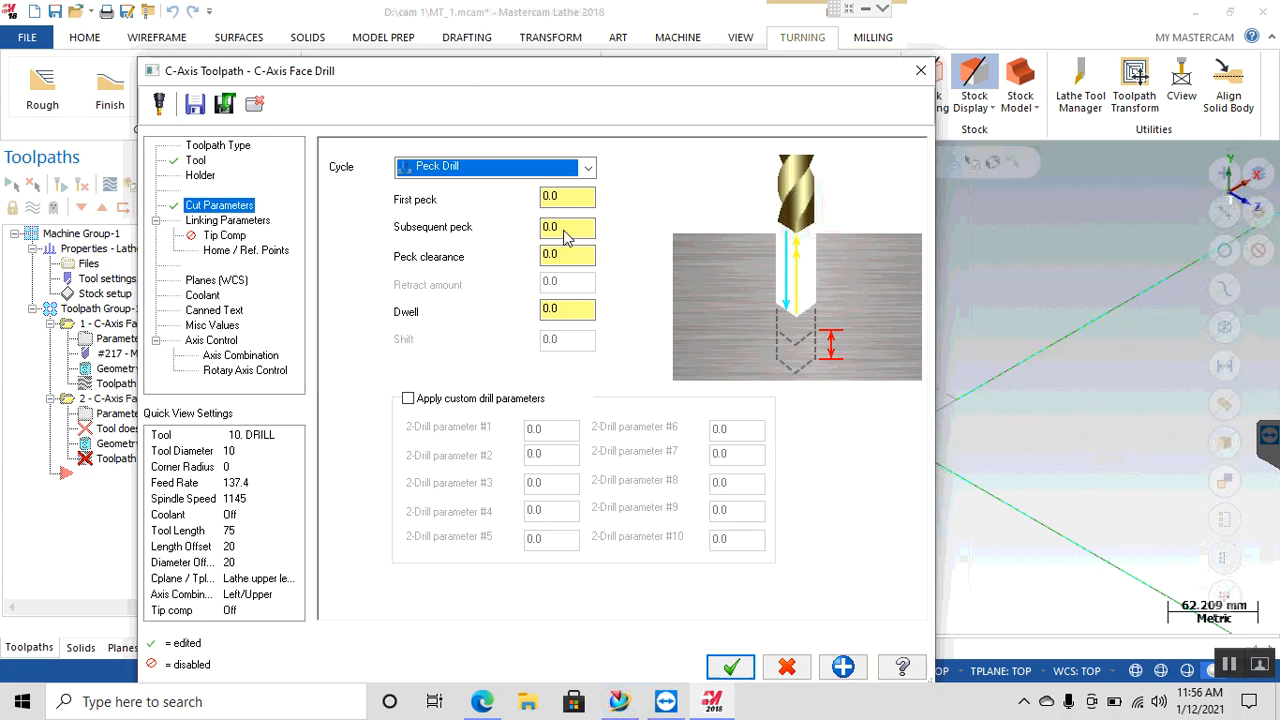
pyautogui.moveTo(566, 197); pyautogui.dragTo(482, 203)
pyautogui.write('3')
pyautogui.doubleClick(565, 226)
pyautogui.write('5')
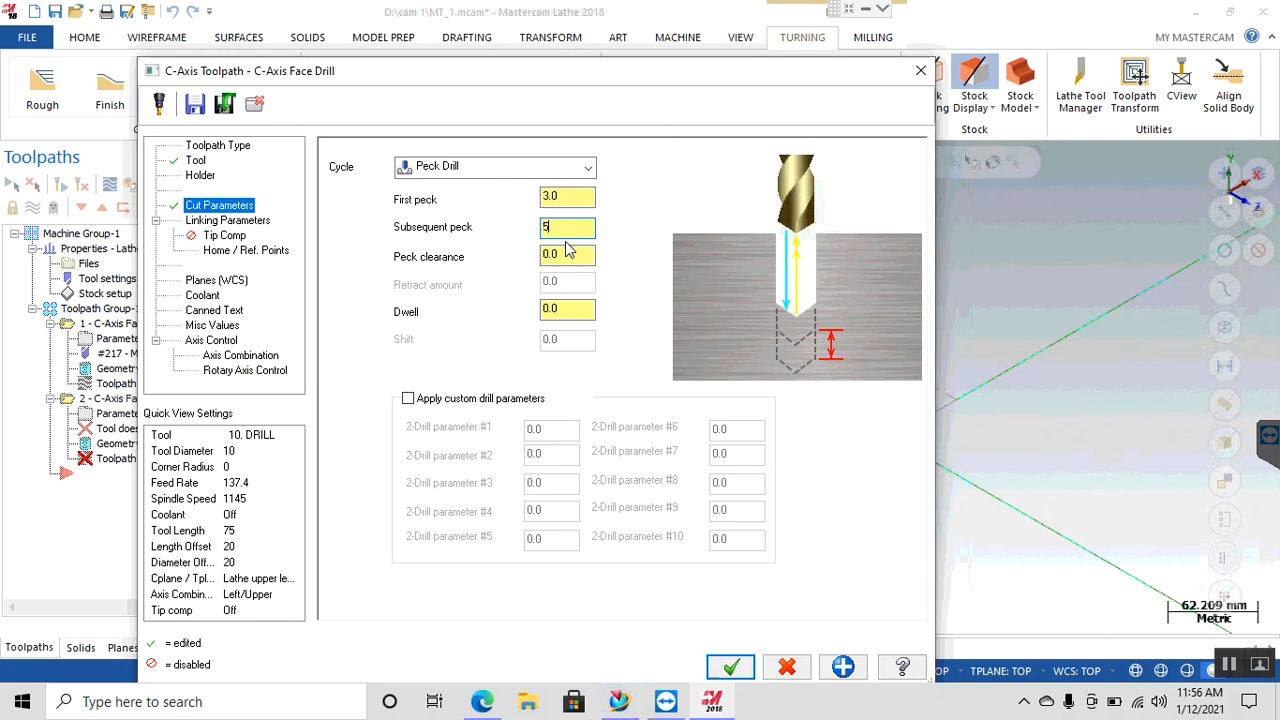
pyautogui.doubleClick(566, 257)
pyautogui.write('5')
pyautogui.doubleClick(557, 311)
pyautogui.write('1')
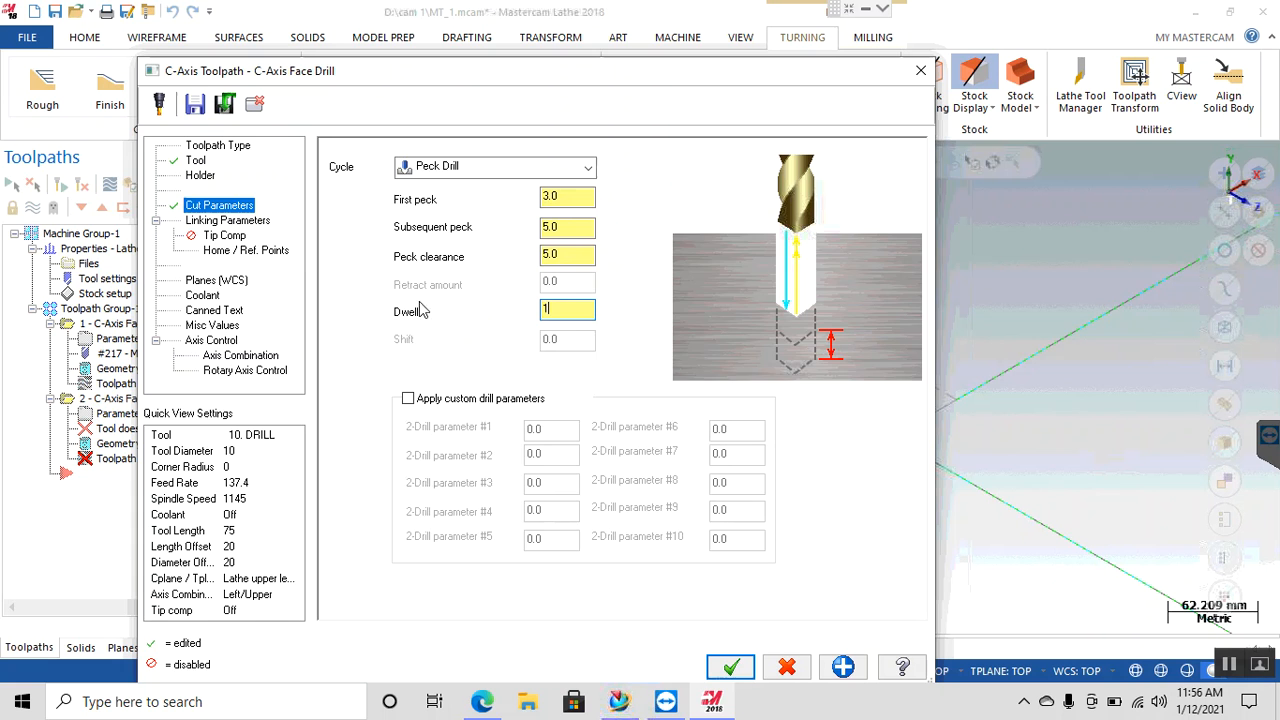
# Step: Set the drilling depth to absolute -31.75 by picking a hole's bottom centre in wireframe view, and accept the face drill parameters
pyautogui.click(236, 222)
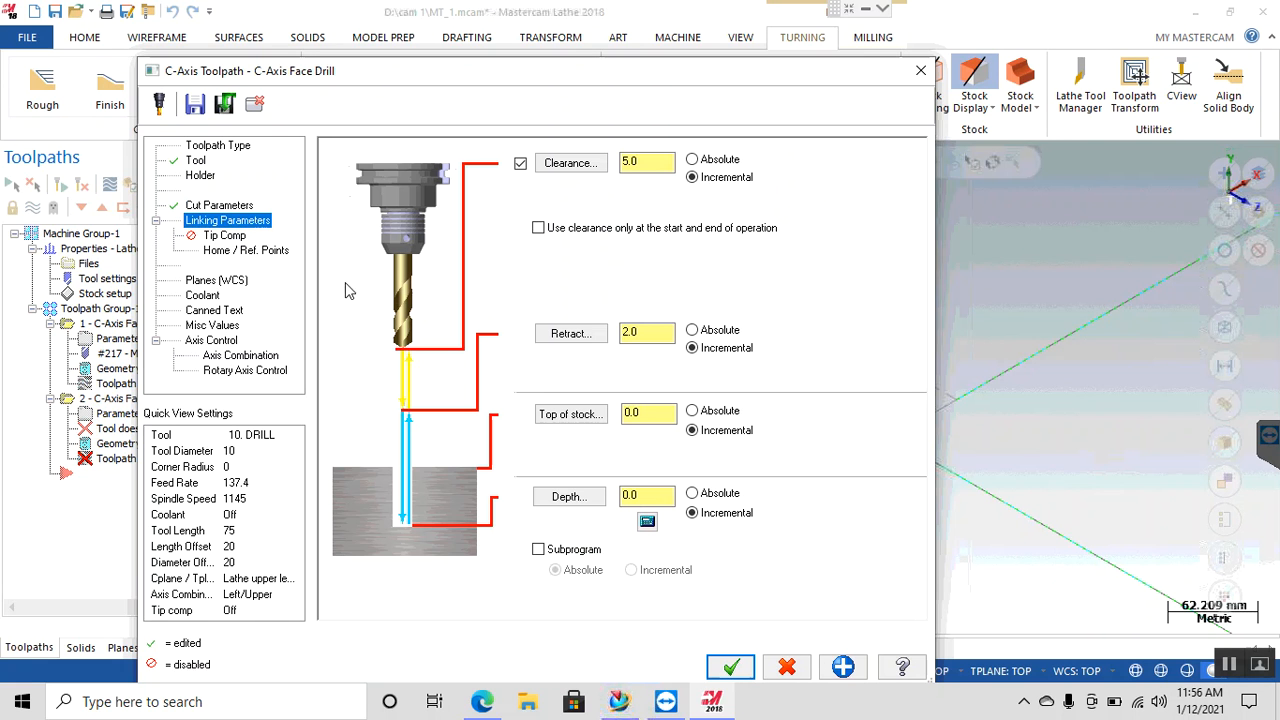
pyautogui.click(692, 493)
pyautogui.click(551, 494)
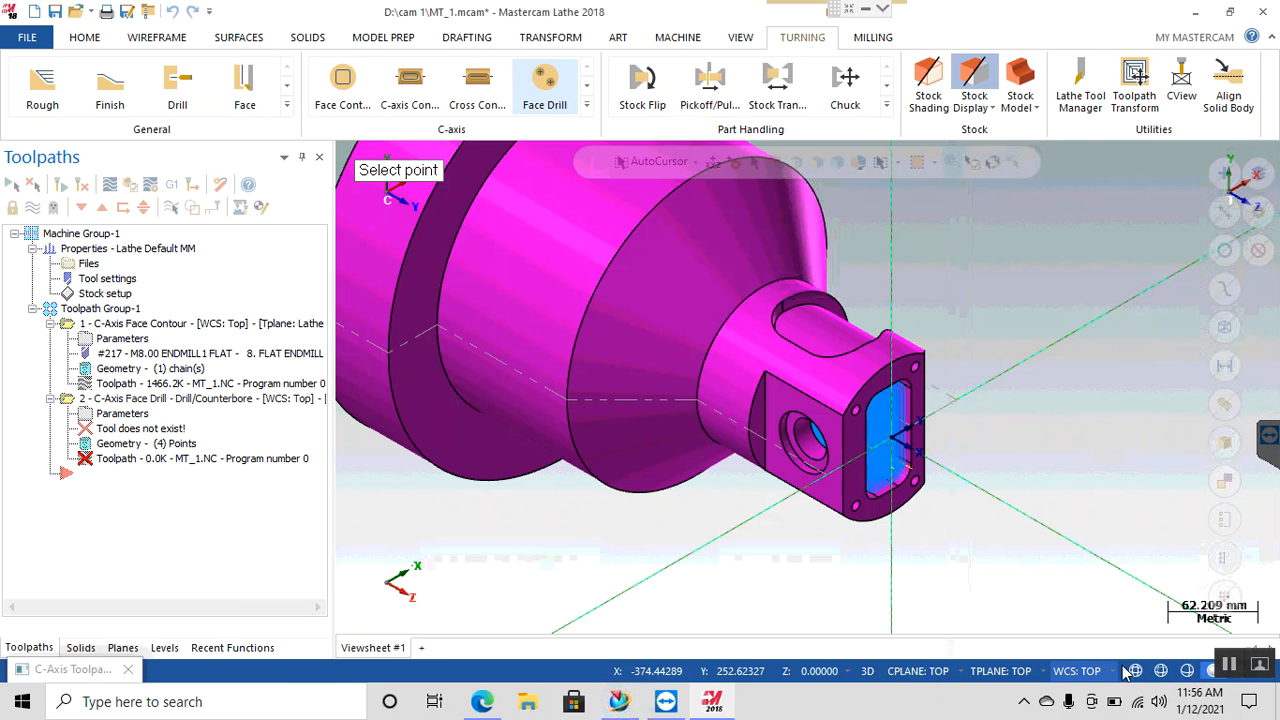
pyautogui.click(1134, 671)
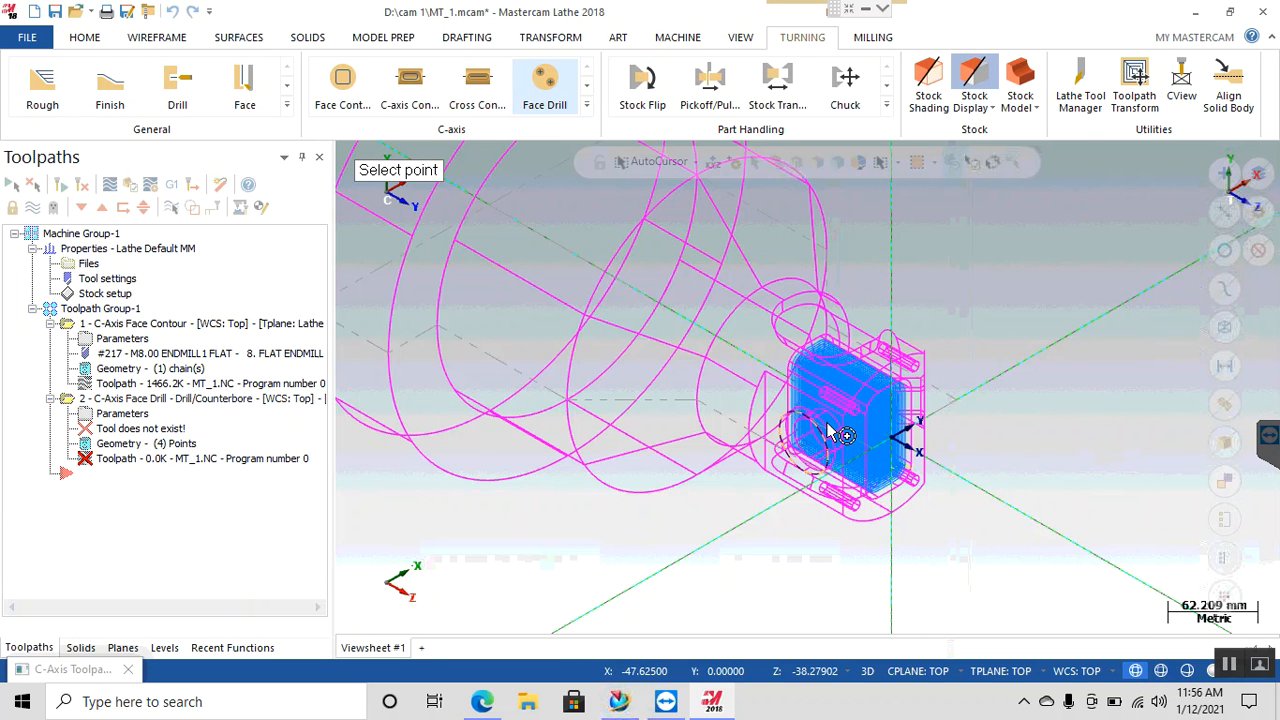
pyautogui.scroll(2, 829, 432)
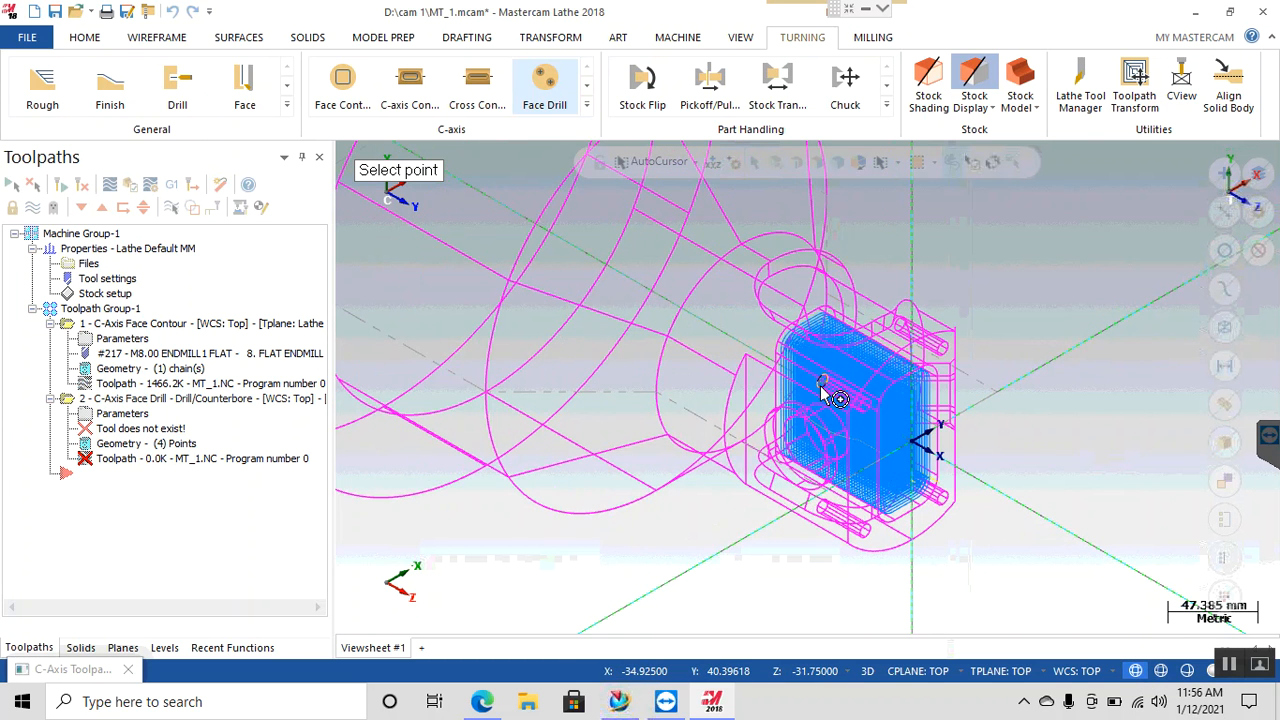
pyautogui.click(822, 392)
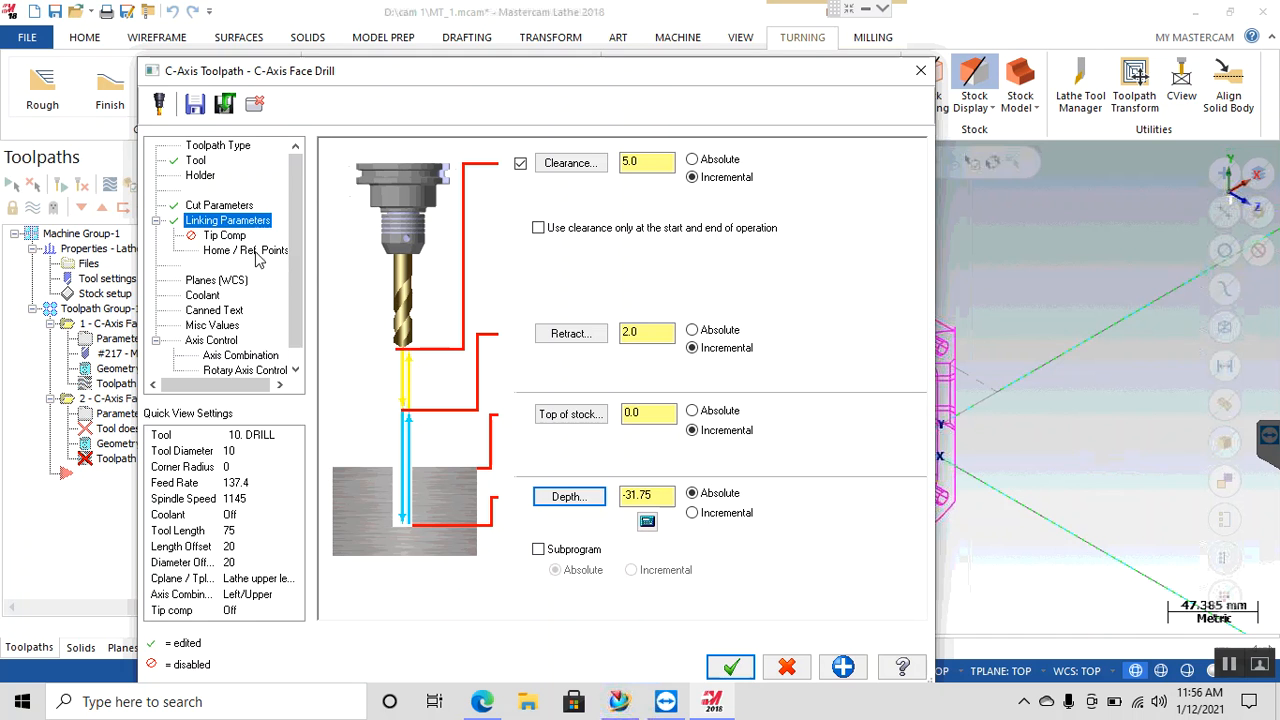
pyautogui.click(727, 665)
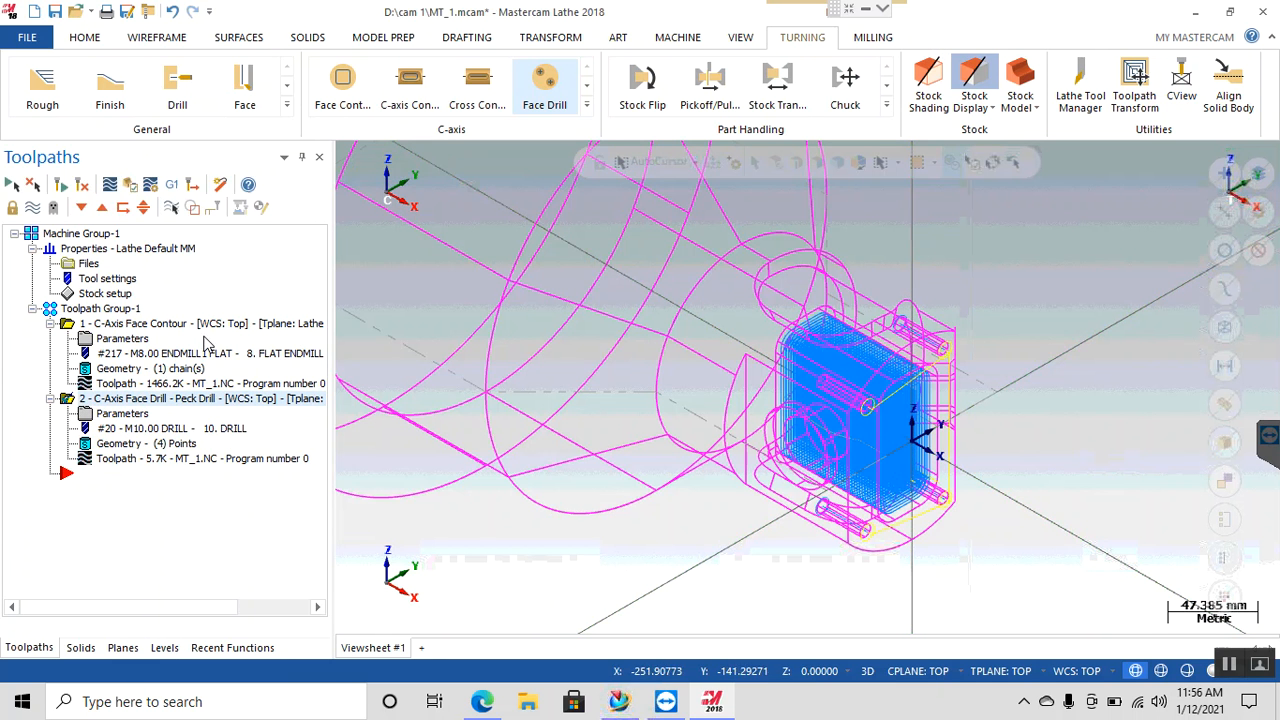
# Step: Review the face drill's linking parameters and tip compensation settings
pyautogui.click(122, 414)
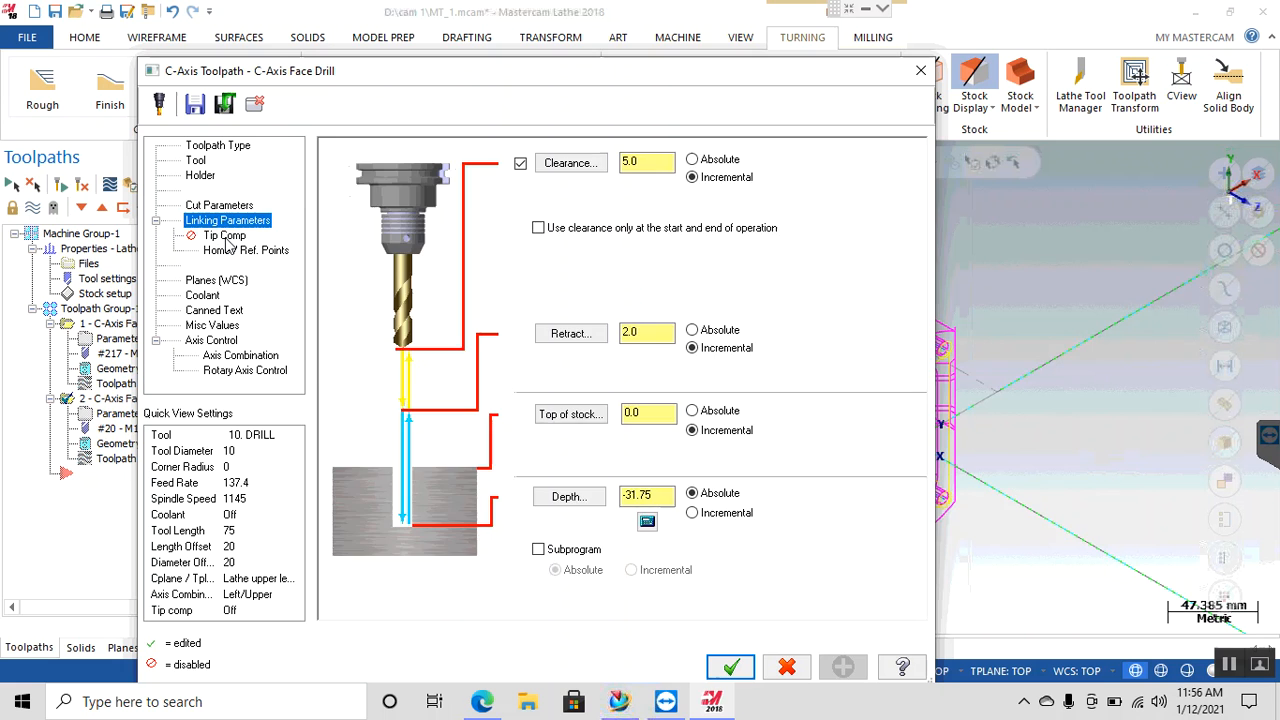
pyautogui.click(224, 236)
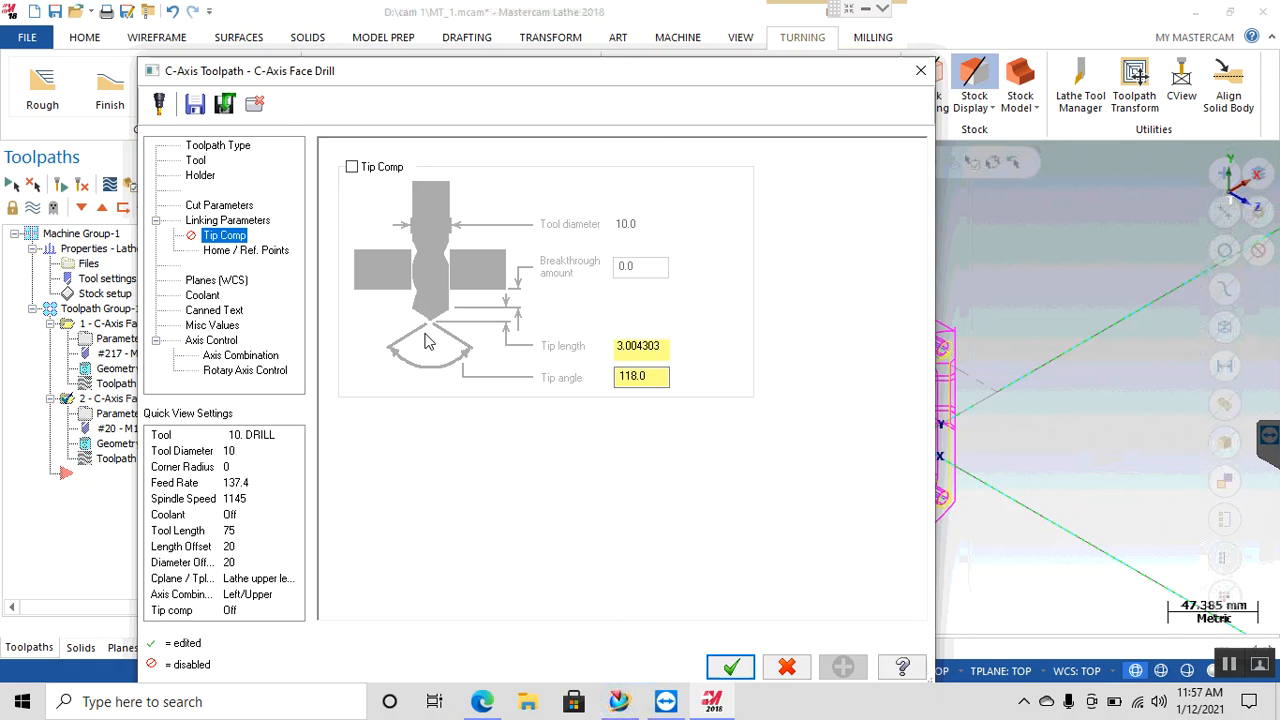
pyautogui.click(729, 667)
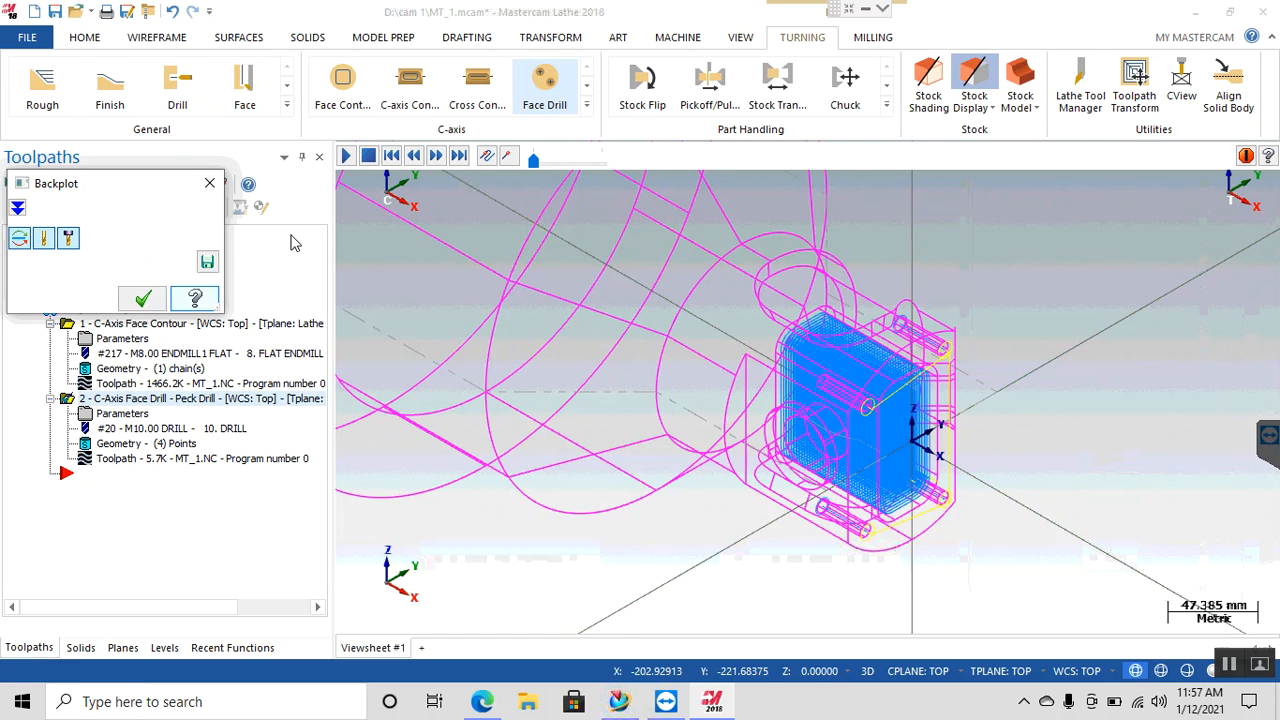
# Step: Backplot the peck drill toolpath at increased speed, with the part shaded and stock shading on
pyautogui.click(347, 155)
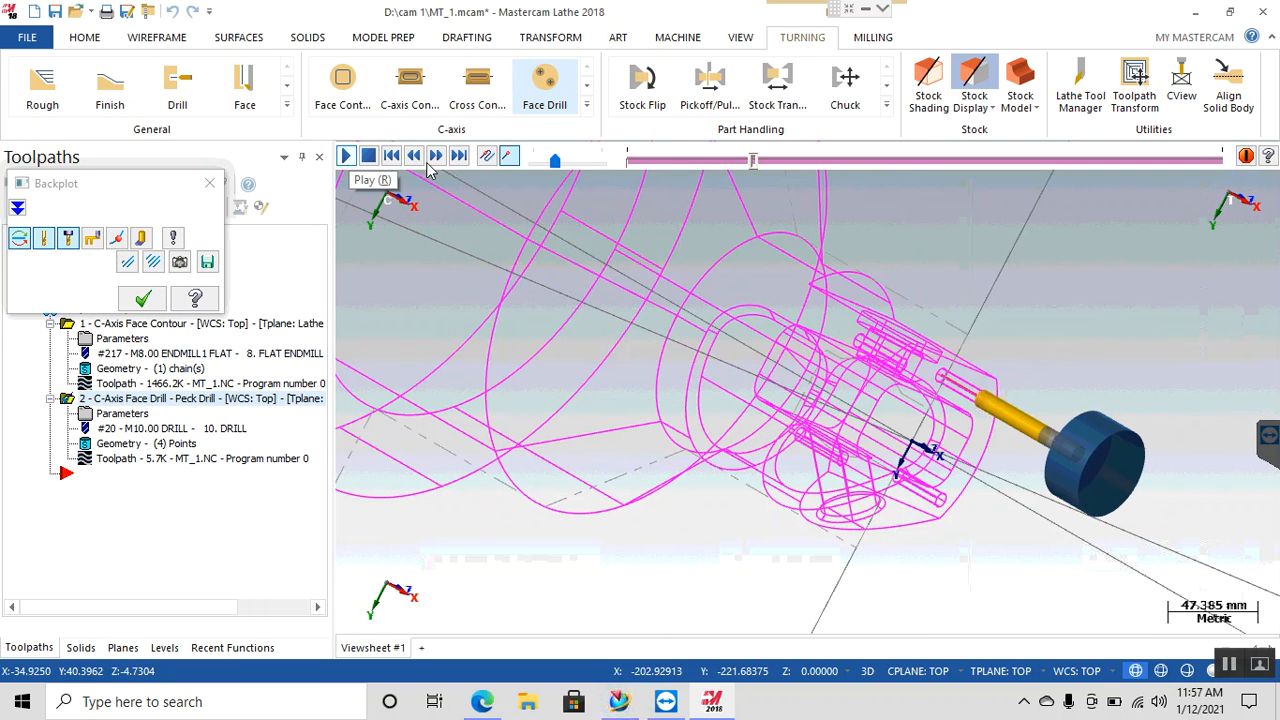
pyautogui.moveTo(559, 163); pyautogui.dragTo(564, 163)
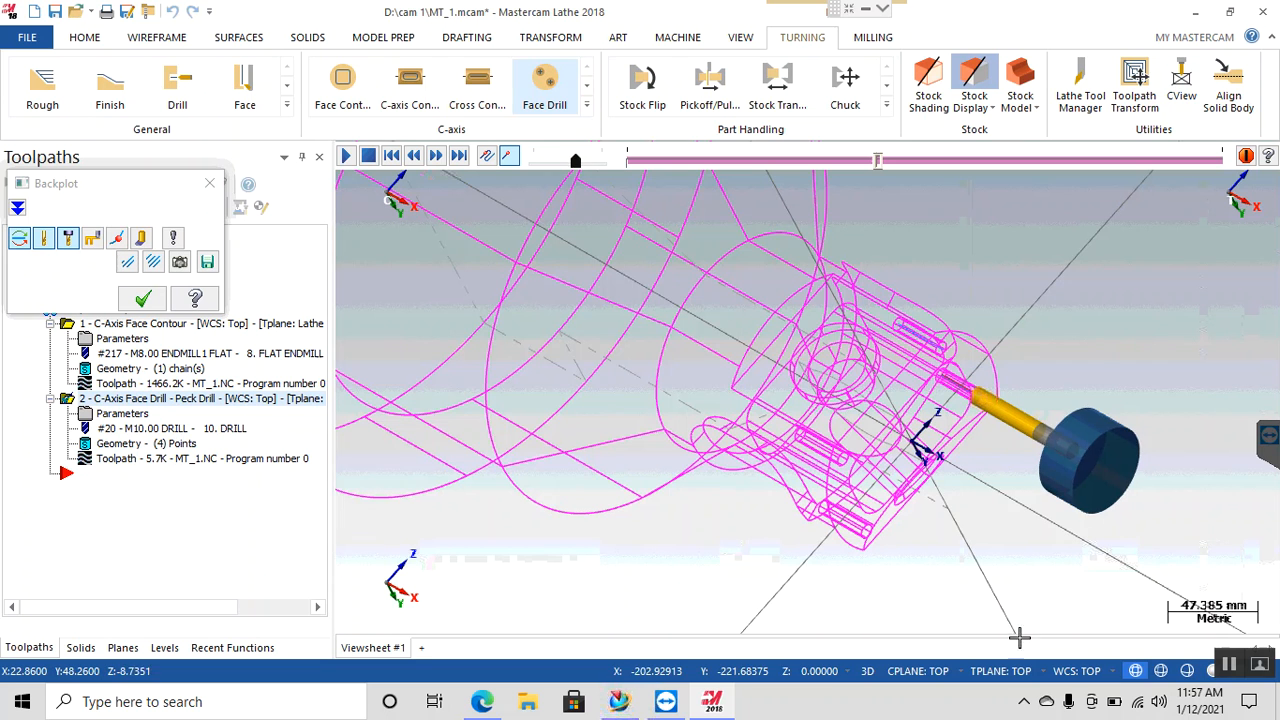
pyautogui.click(1209, 672)
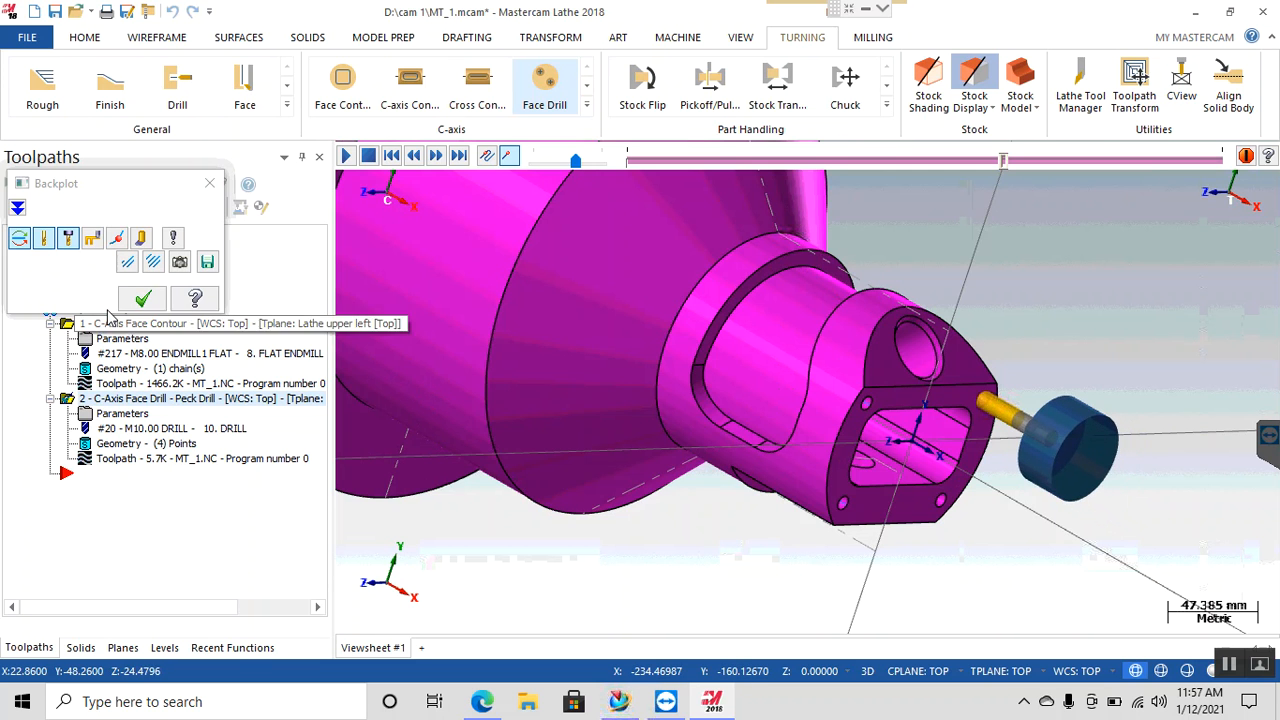
pyautogui.click(140, 245)
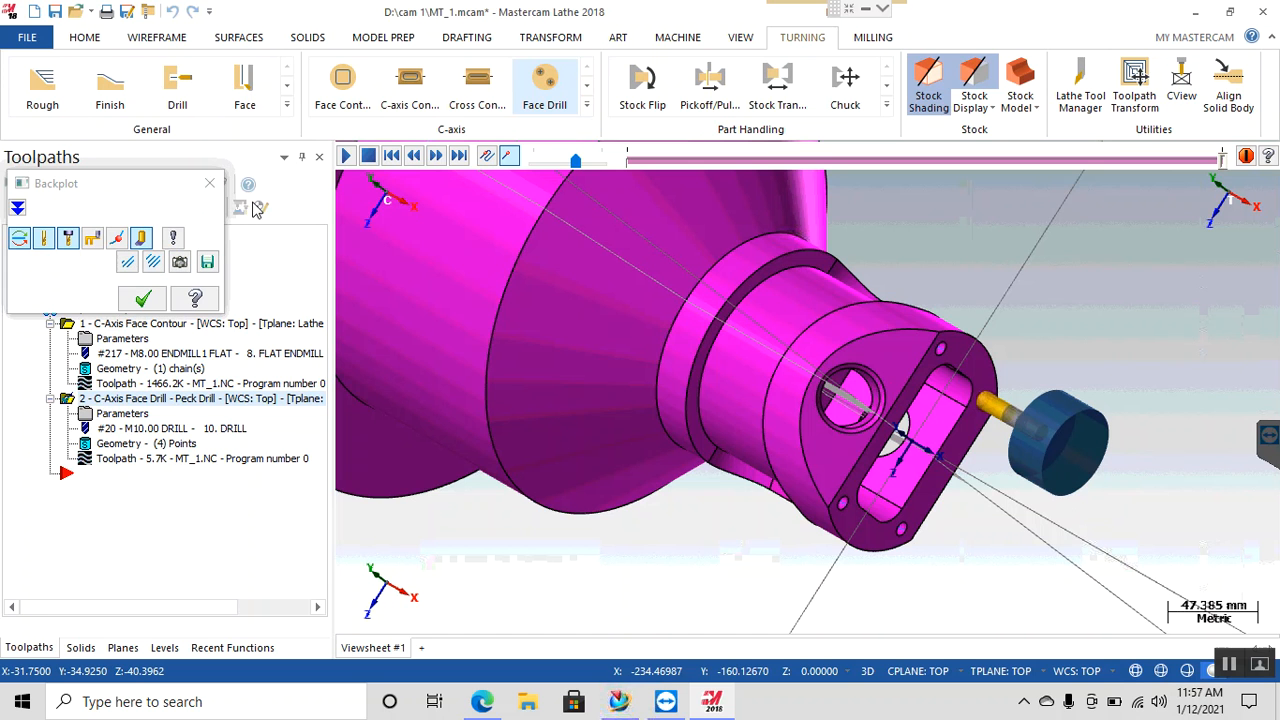
pyautogui.click(346, 156)
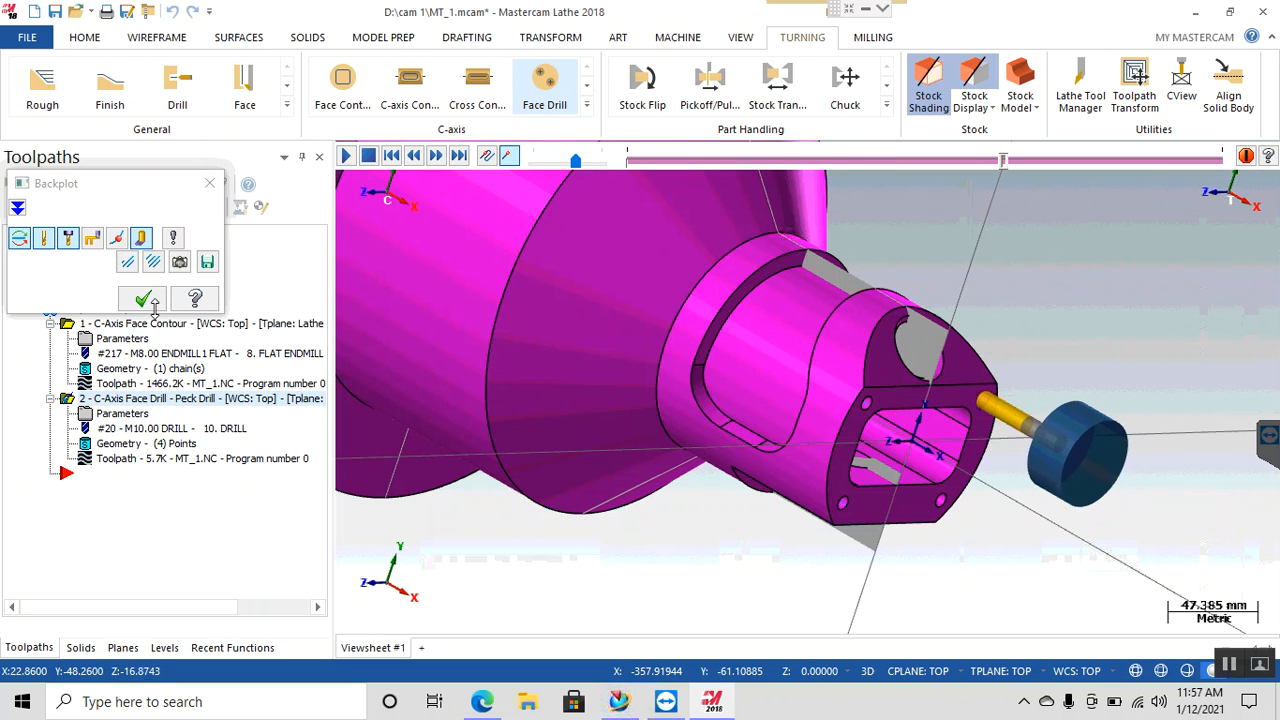
pyautogui.moveTo(577, 162); pyautogui.dragTo(592, 166)
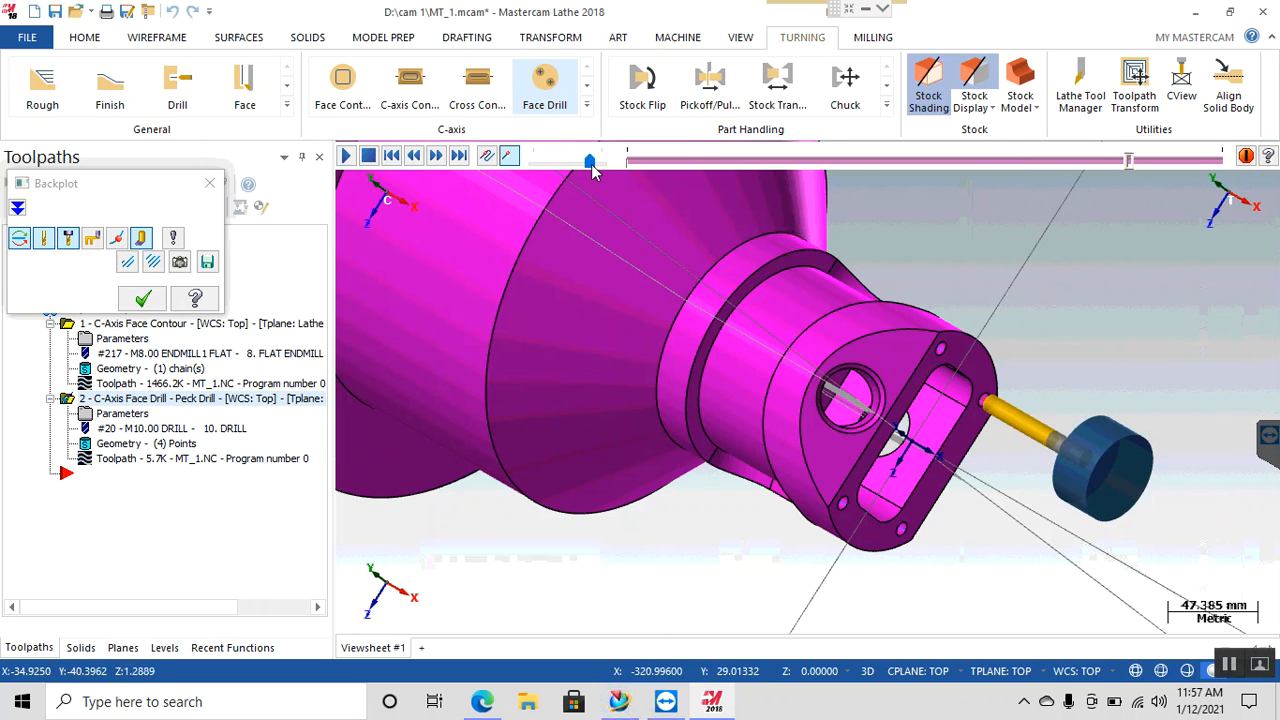
pyautogui.click(143, 301)
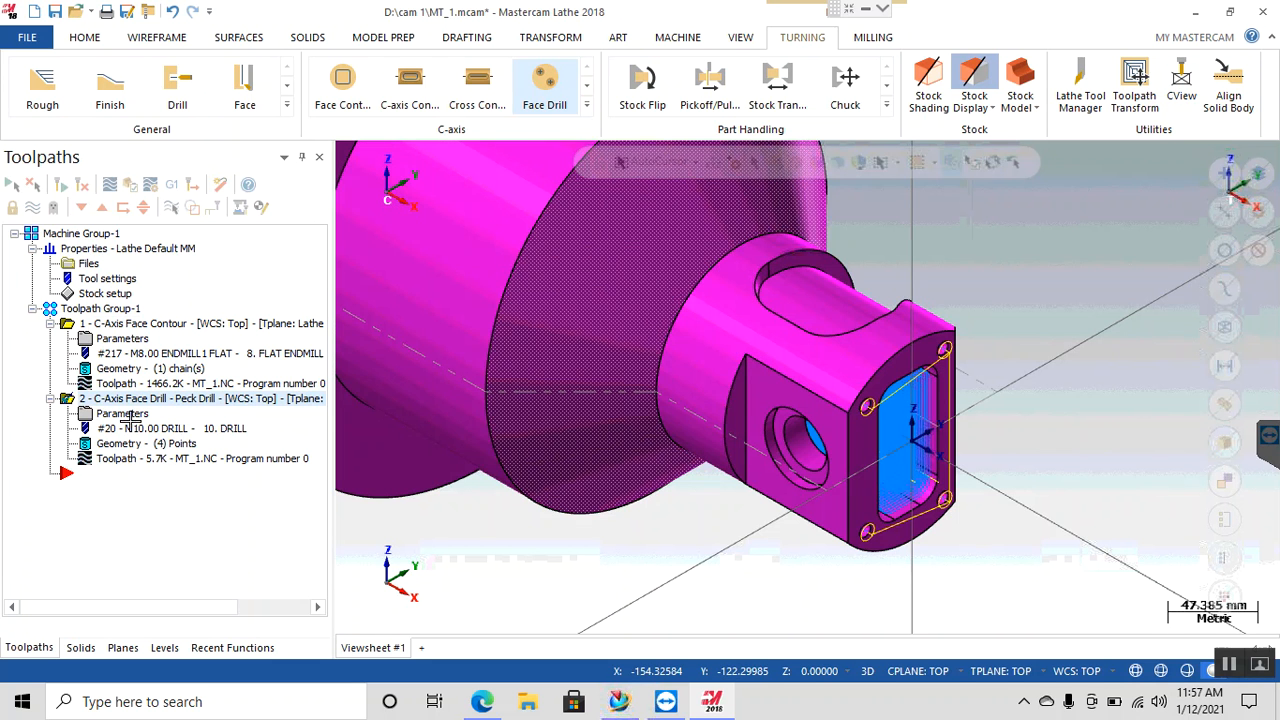
# Step: Start a C-axis contour toolpath in the toolpath group and chain the edge loop of the curved groove around the neck
pyautogui.click(106, 309)
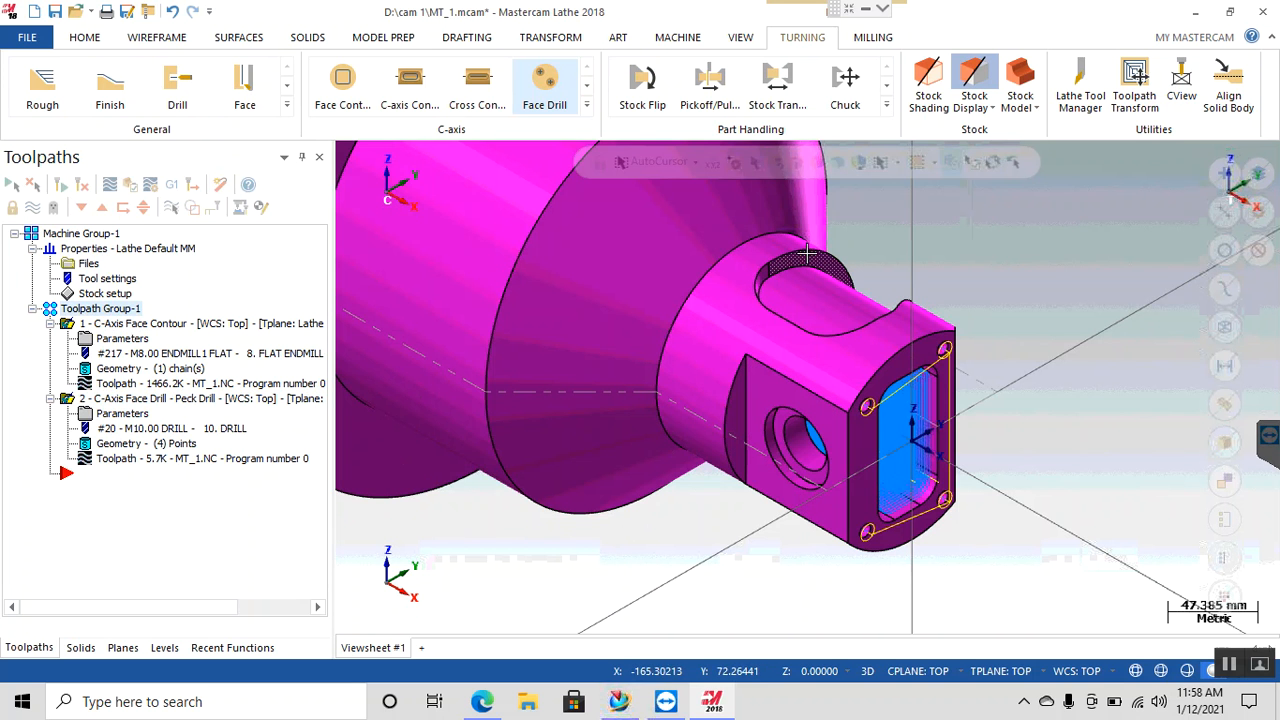
pyautogui.click(587, 105)
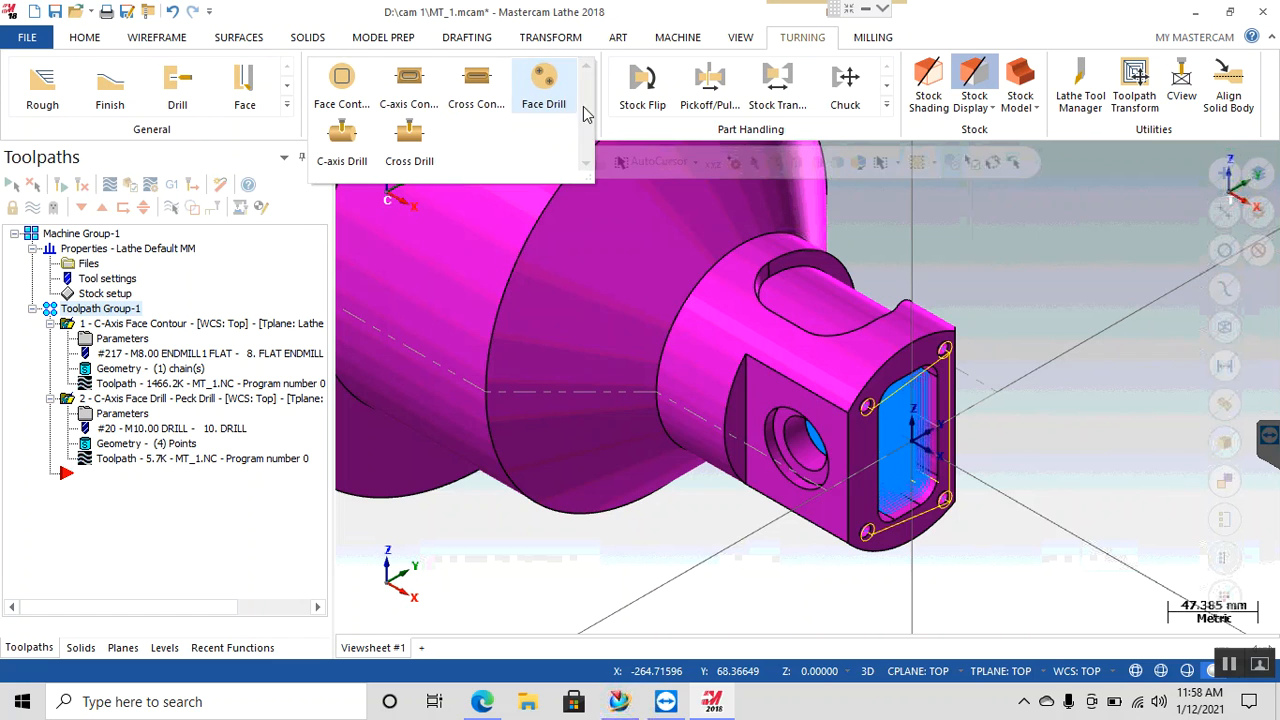
pyautogui.click(418, 106)
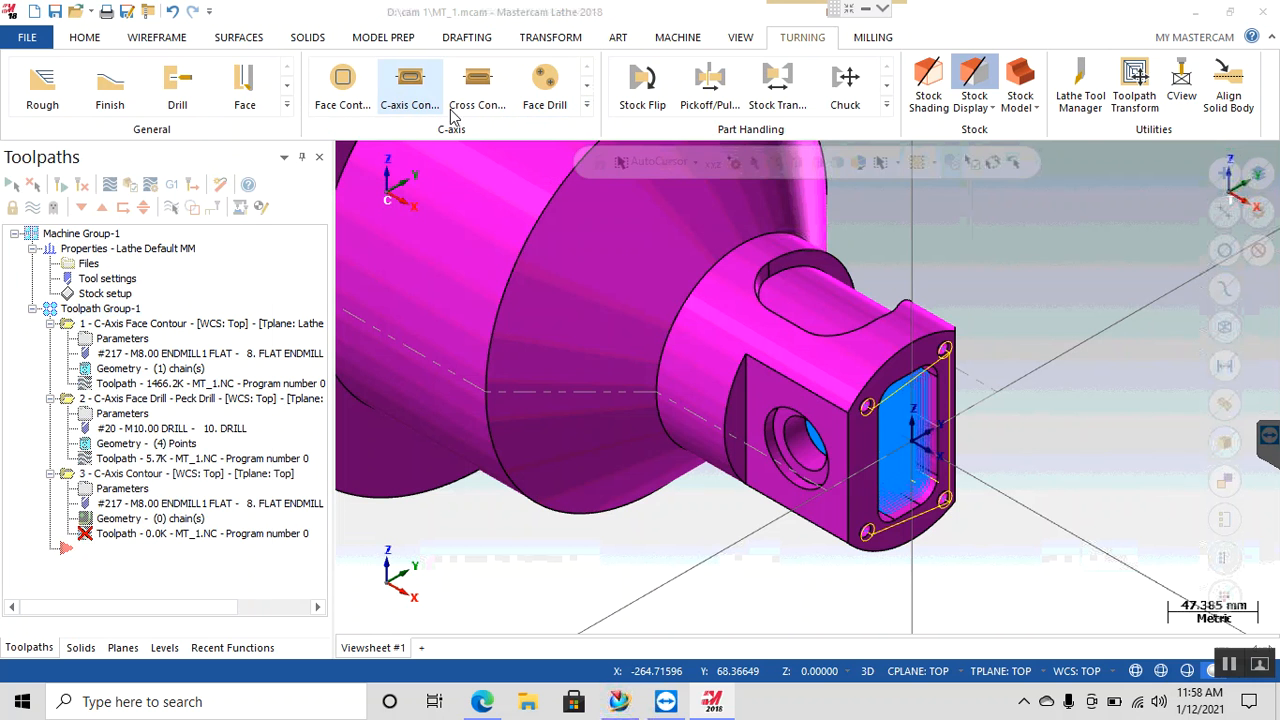
pyautogui.click(784, 251)
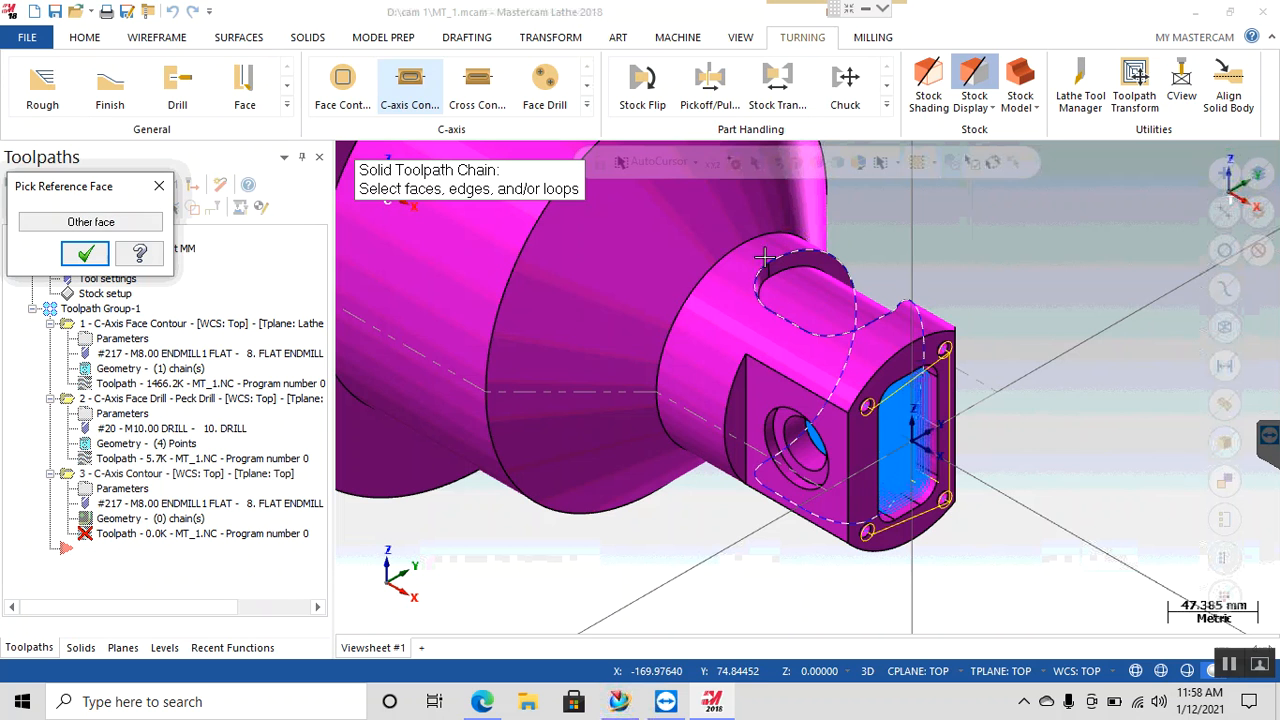
pyautogui.click(100, 257)
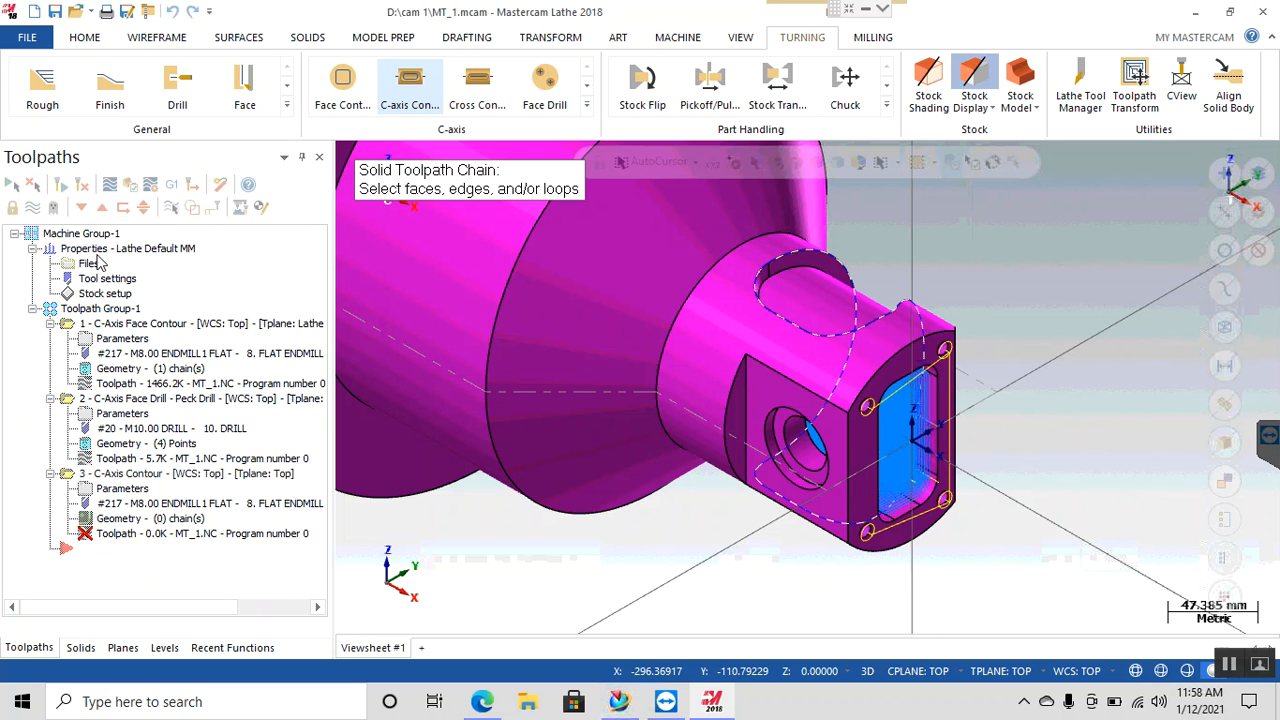
# Step: Examine the chained groove loop from several sides of the part and accept the chaining
pyautogui.rightClick(925, 273)
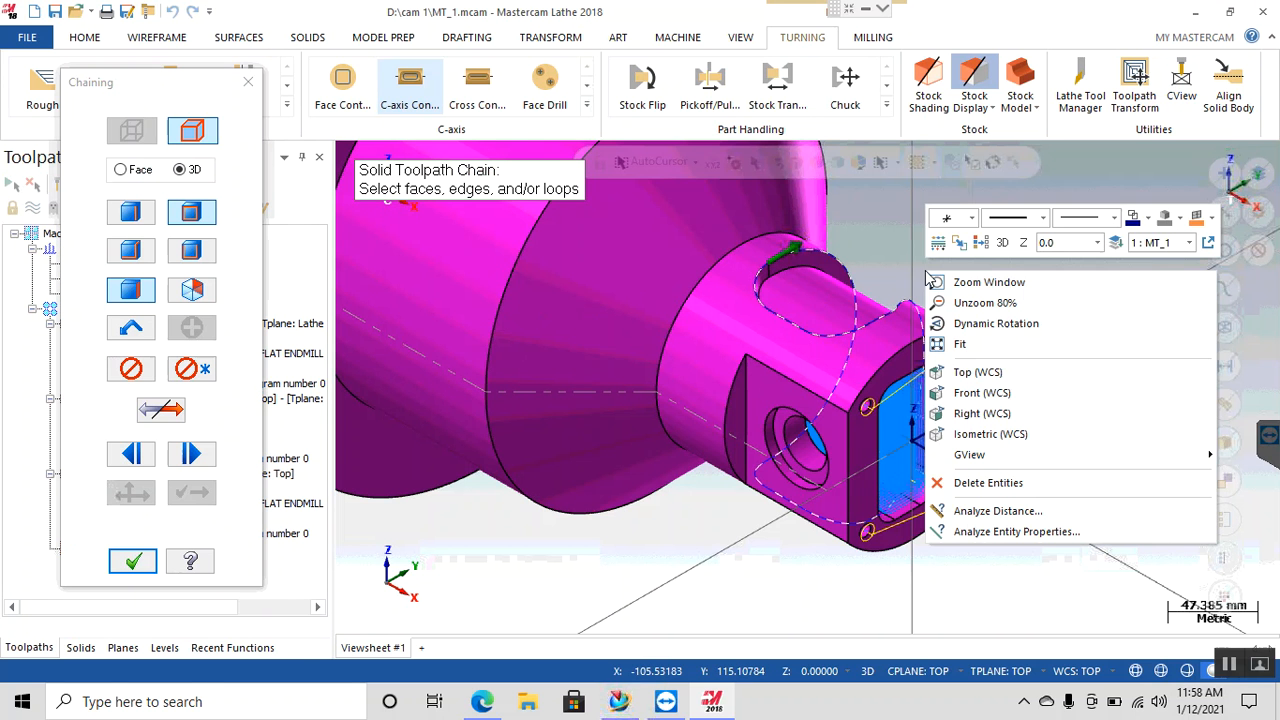
pyautogui.click(978, 414)
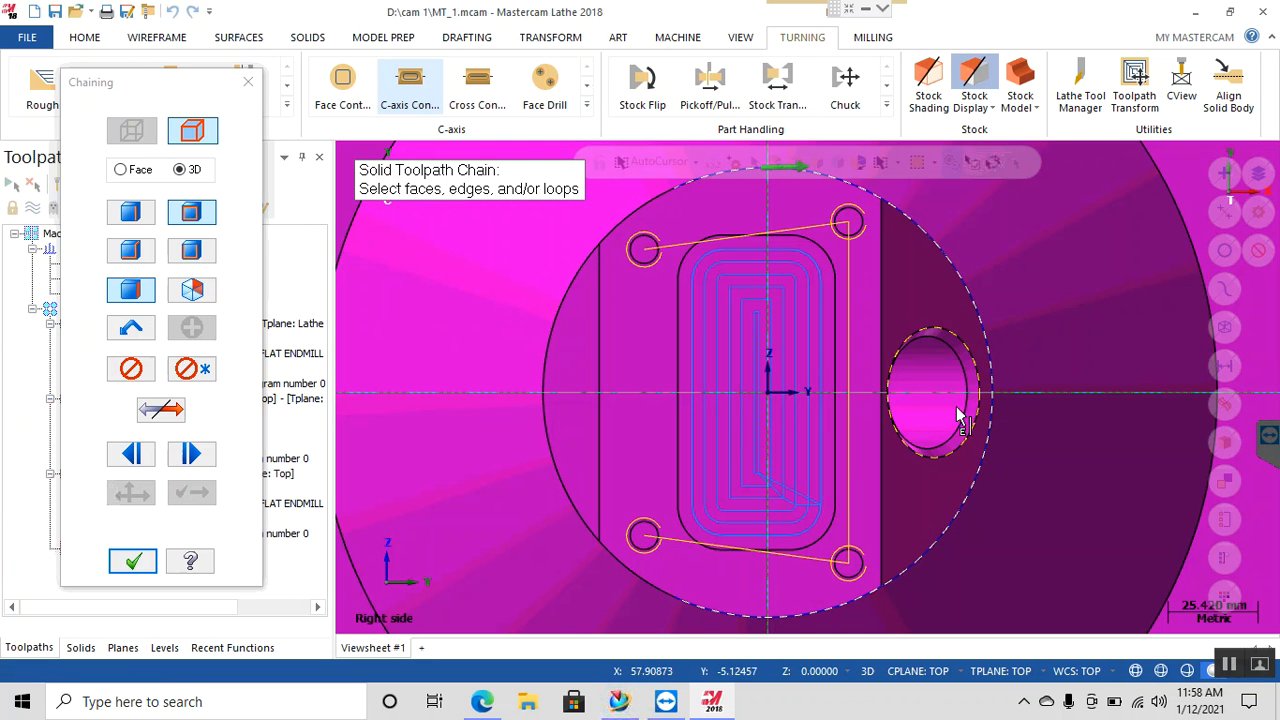
pyautogui.rightClick(1034, 260)
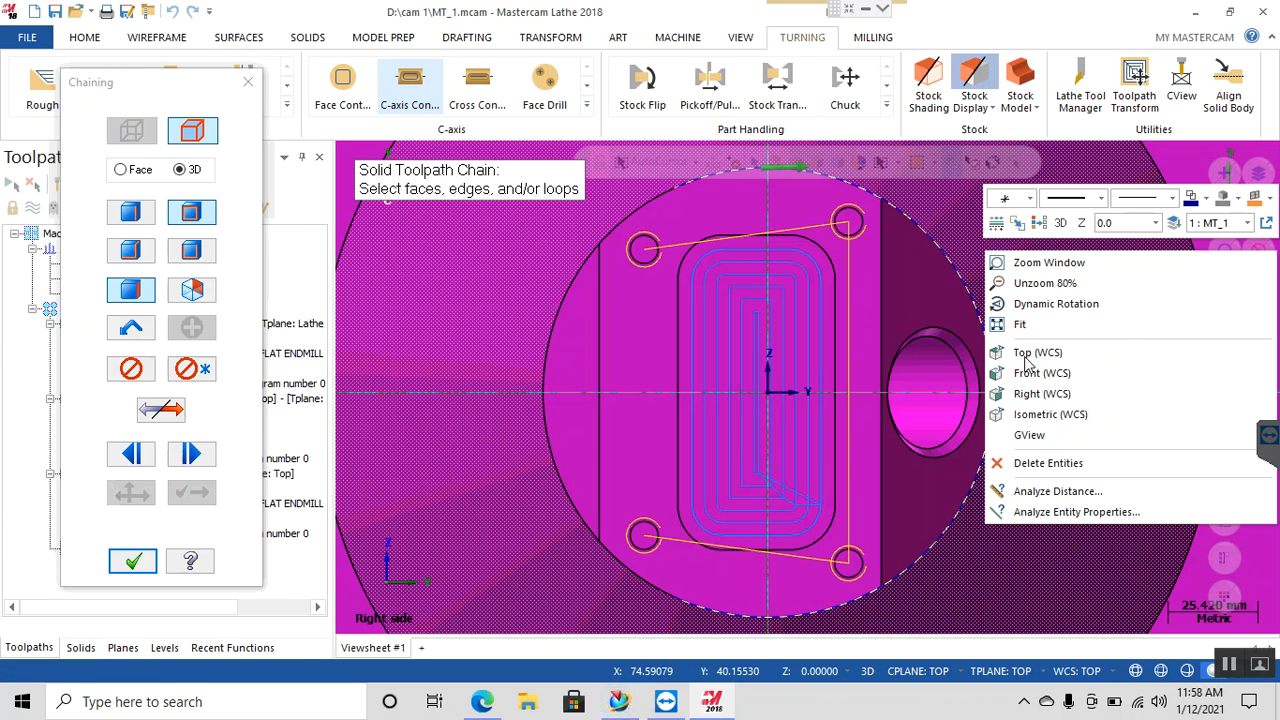
pyautogui.click(1040, 412)
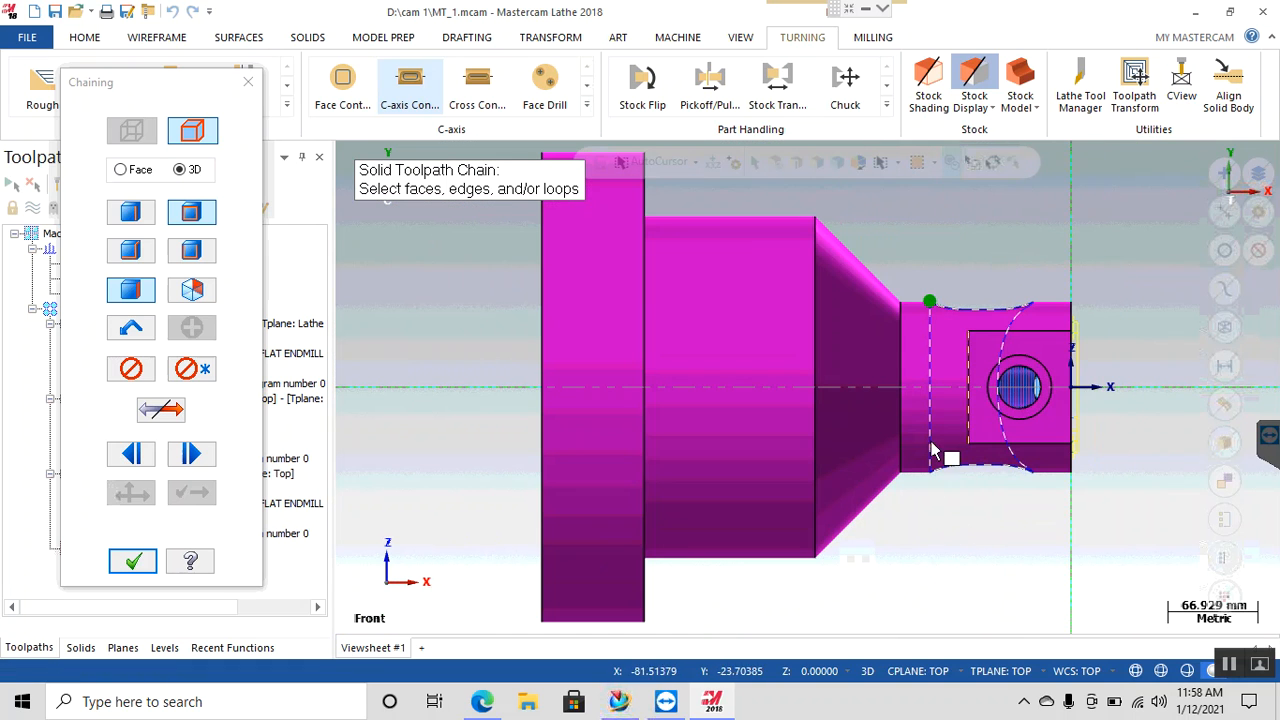
pyautogui.rightClick(924, 214)
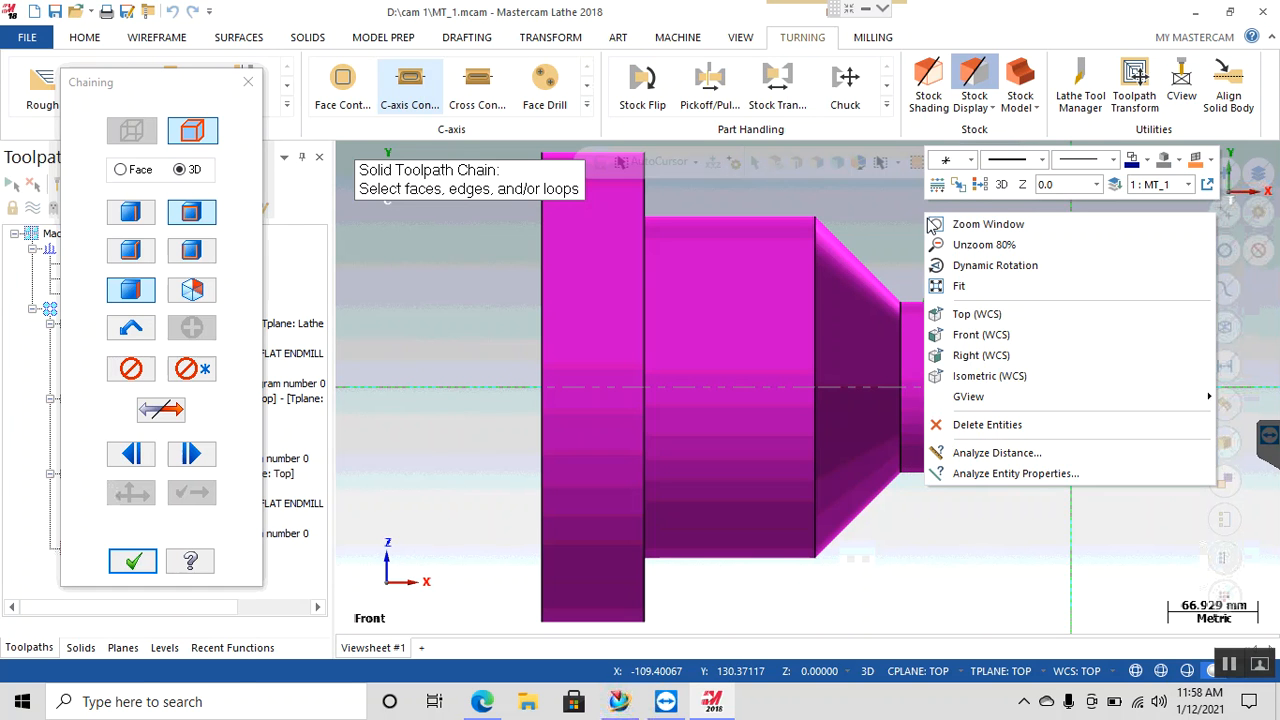
pyautogui.moveTo(997, 406)
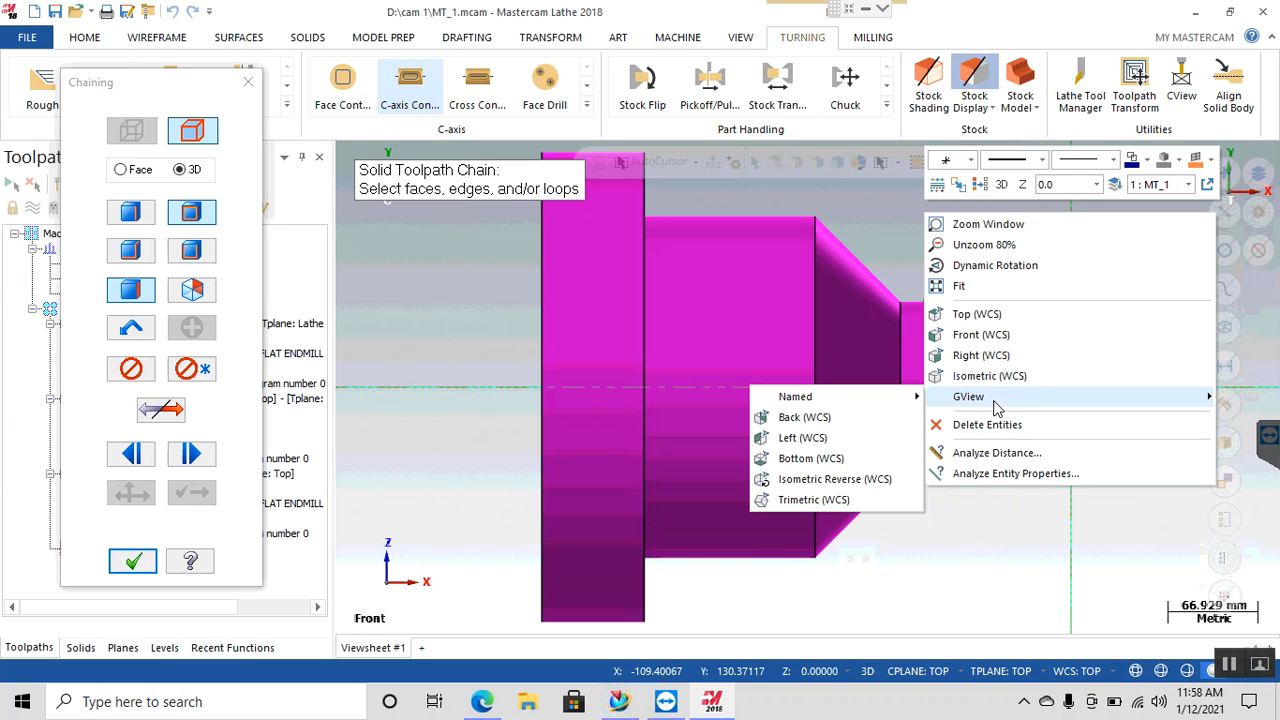
pyautogui.click(820, 418)
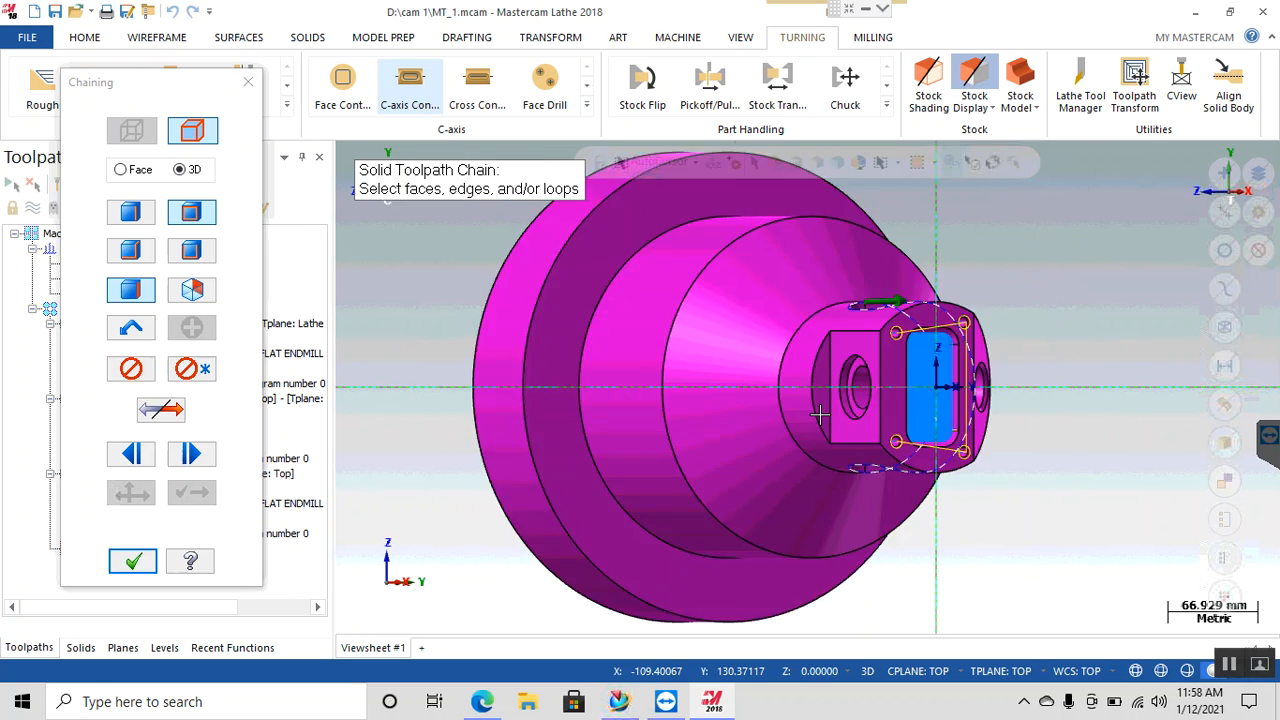
pyautogui.moveTo(656, 533)
pyautogui.mouseDown(button='middle')
pyautogui.moveTo(652, 492)
pyautogui.moveTo(603, 486)
pyautogui.moveTo(920, 436)
pyautogui.moveTo(1022, 457)
pyautogui.moveTo(1037, 521)
pyautogui.moveTo(1008, 463)
pyautogui.moveTo(1015, 482)
pyautogui.mouseUp(button='middle')
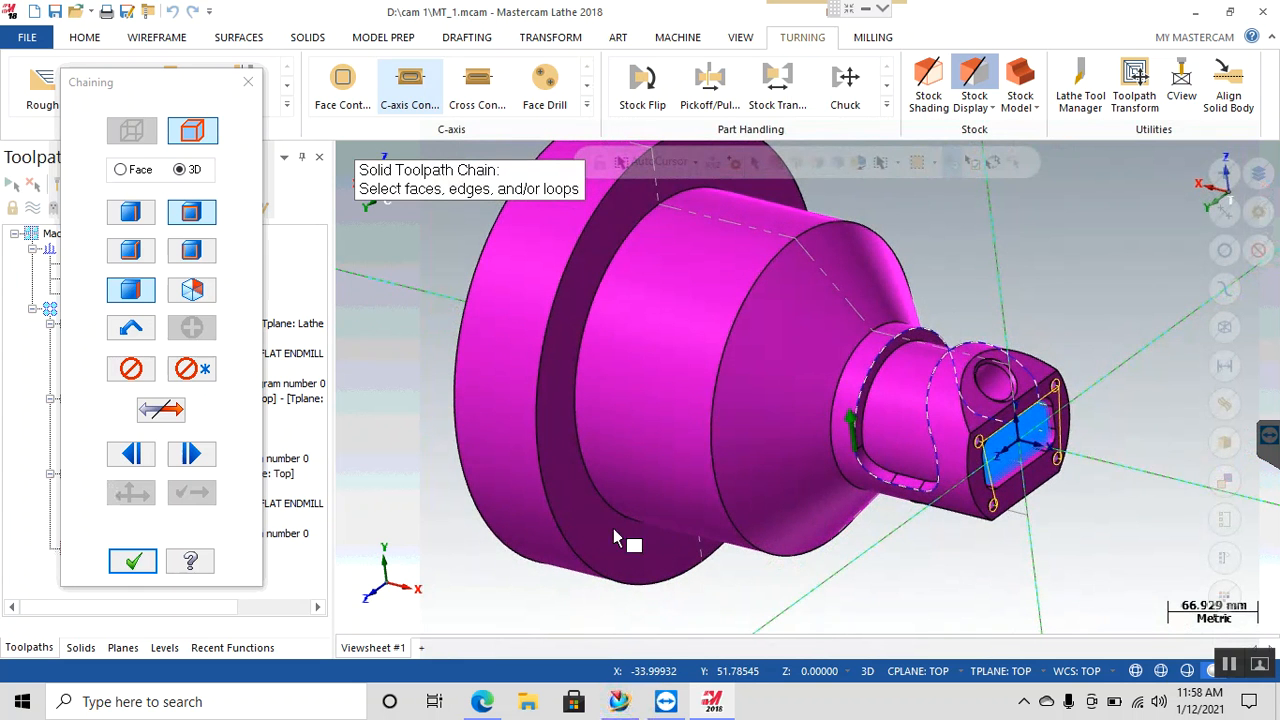
pyautogui.click(131, 564)
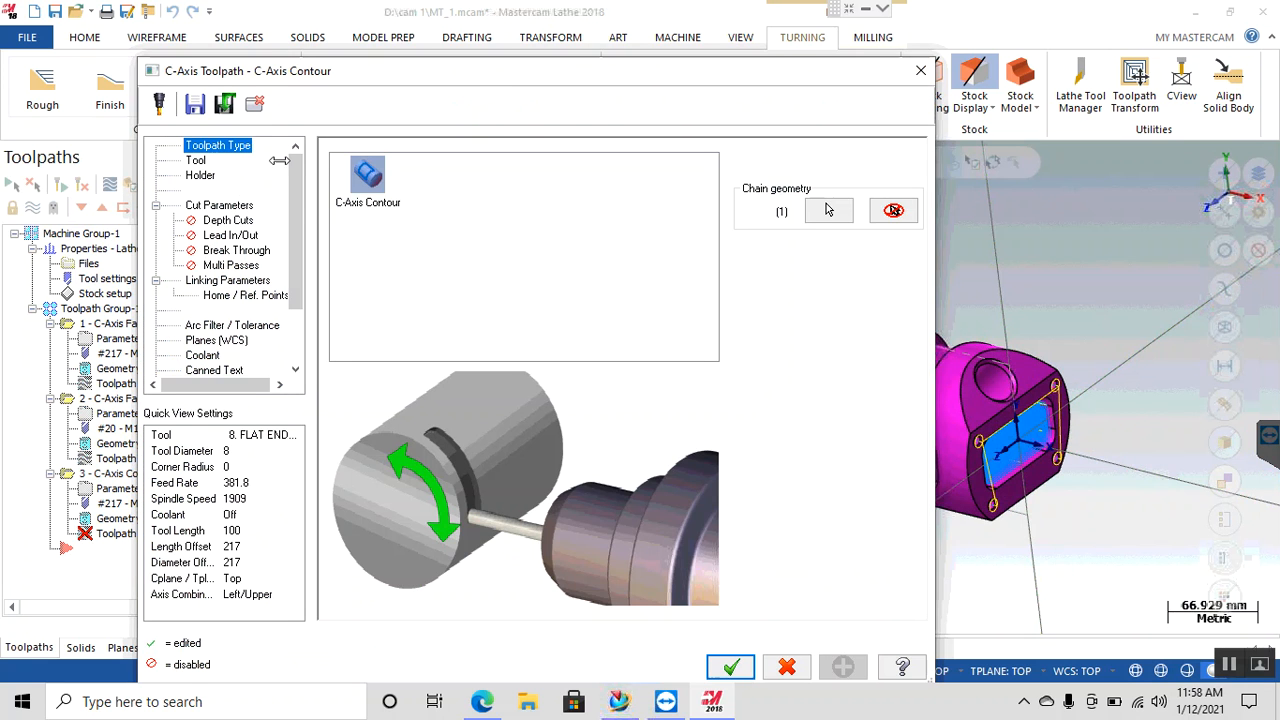
# Step: Filter the tool library to flat endmills and assign the 16 mm flat endmill, tool 225, to the C-axis contour
pyautogui.click(196, 161)
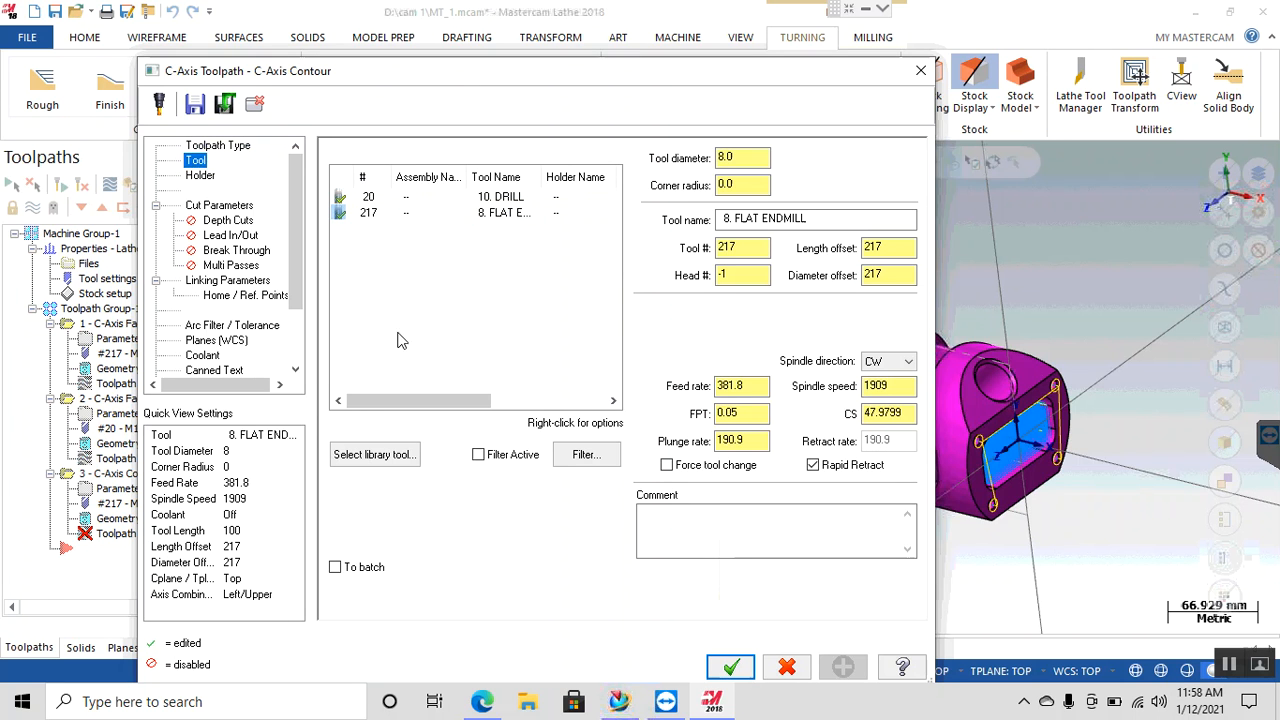
pyautogui.click(372, 455)
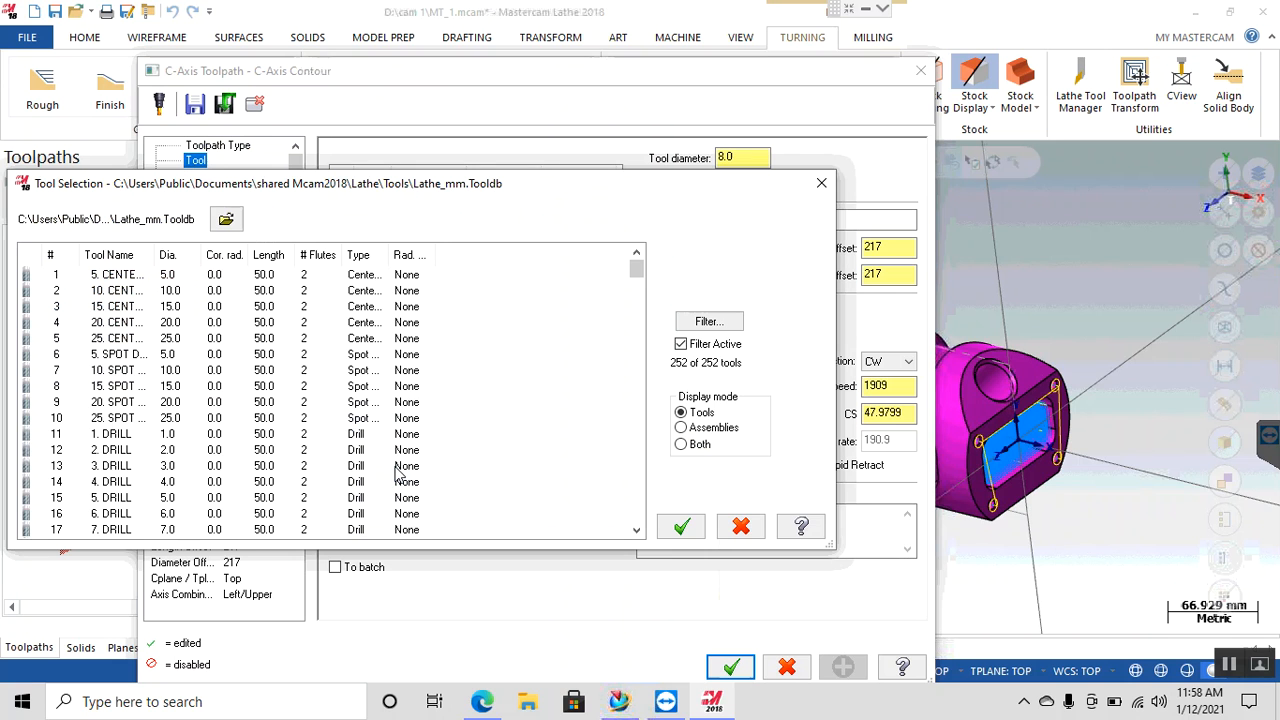
pyautogui.click(174, 373)
pyautogui.click(172, 384)
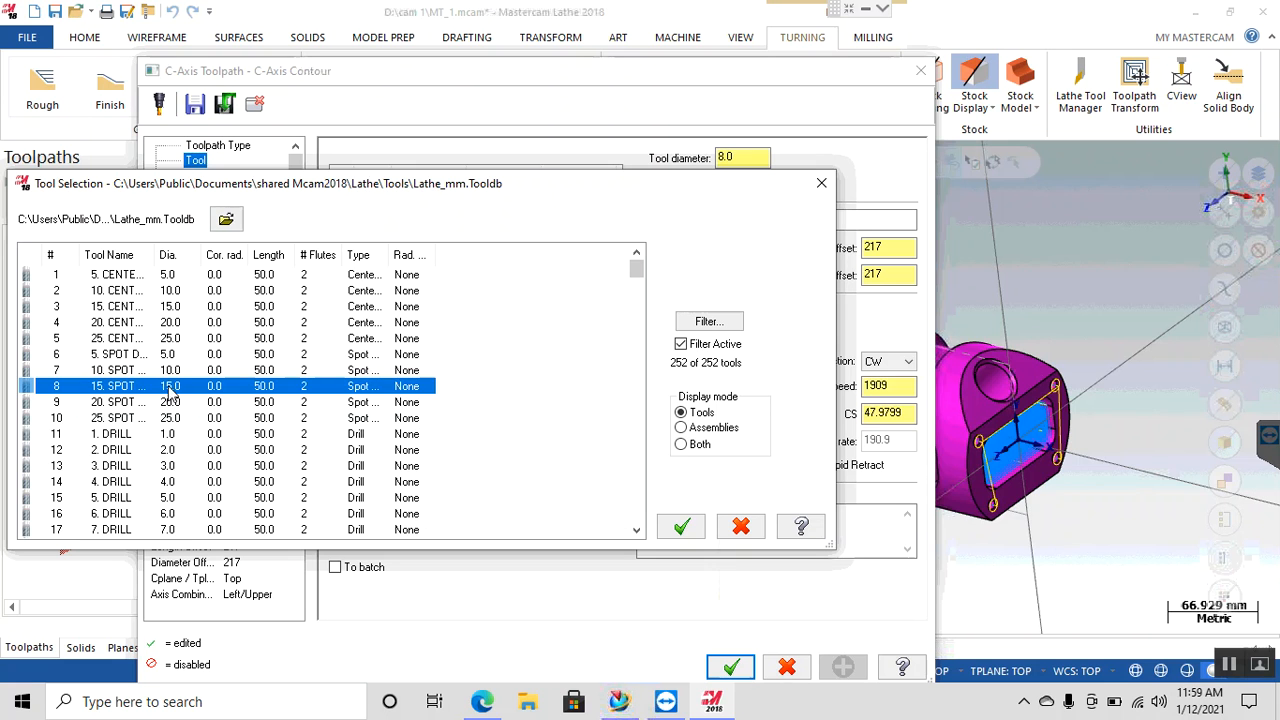
pyautogui.click(727, 323)
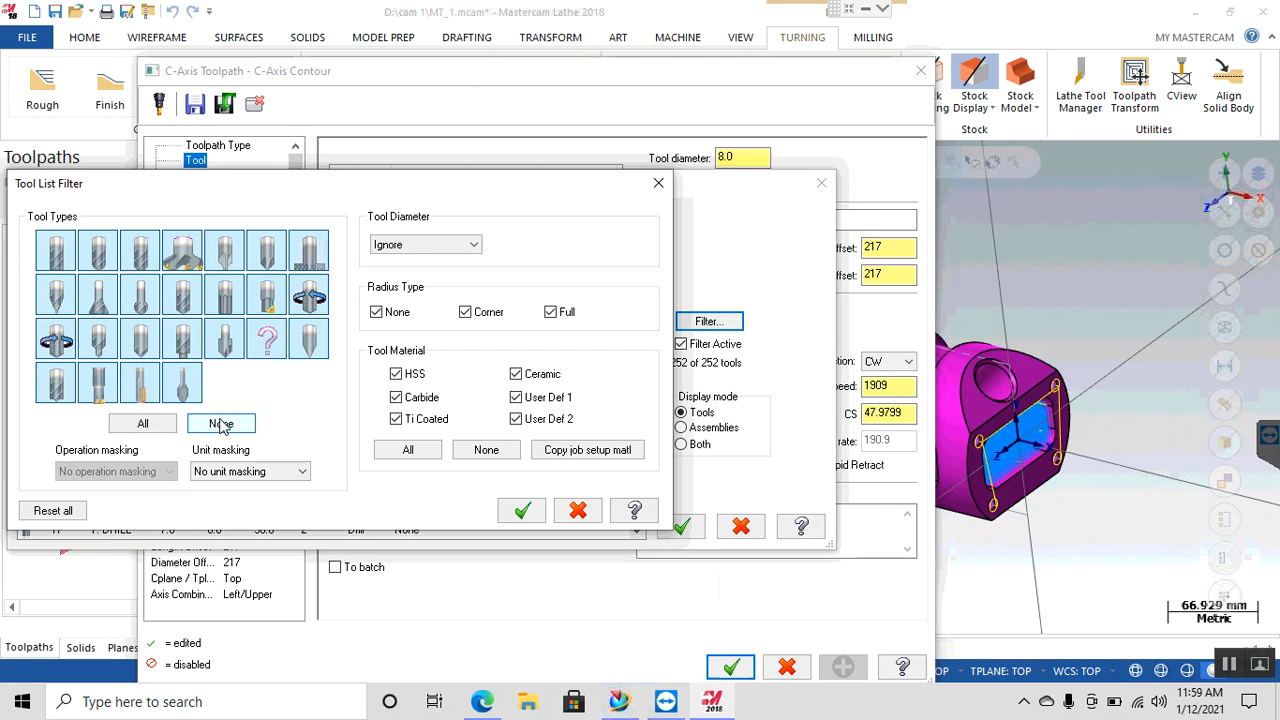
pyautogui.click(220, 424)
pyautogui.click(64, 261)
pyautogui.click(522, 511)
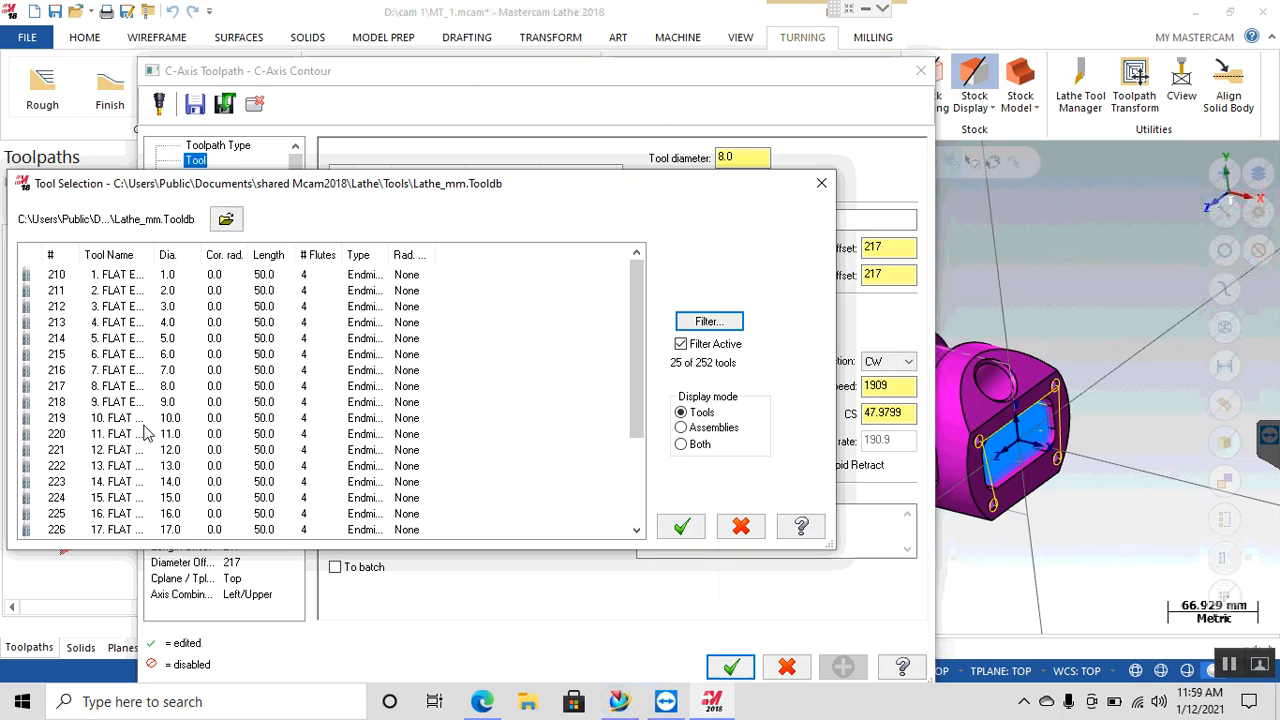
pyautogui.click(153, 514)
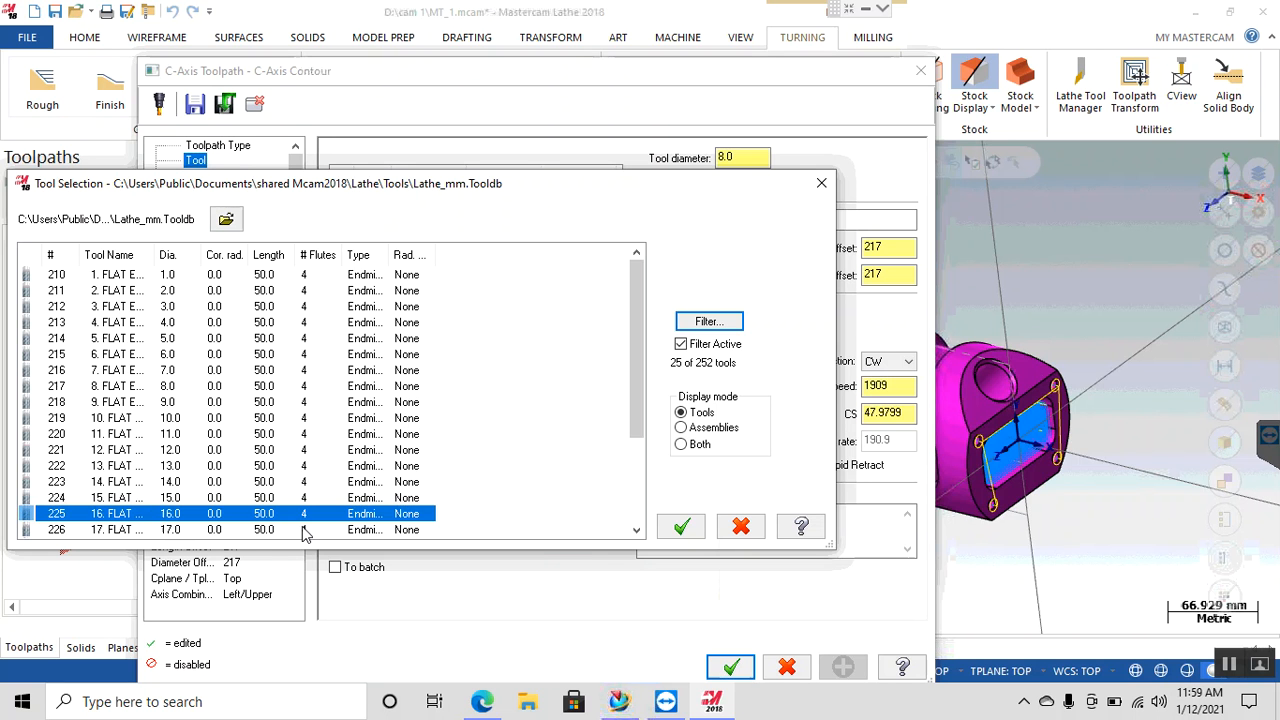
pyautogui.click(678, 528)
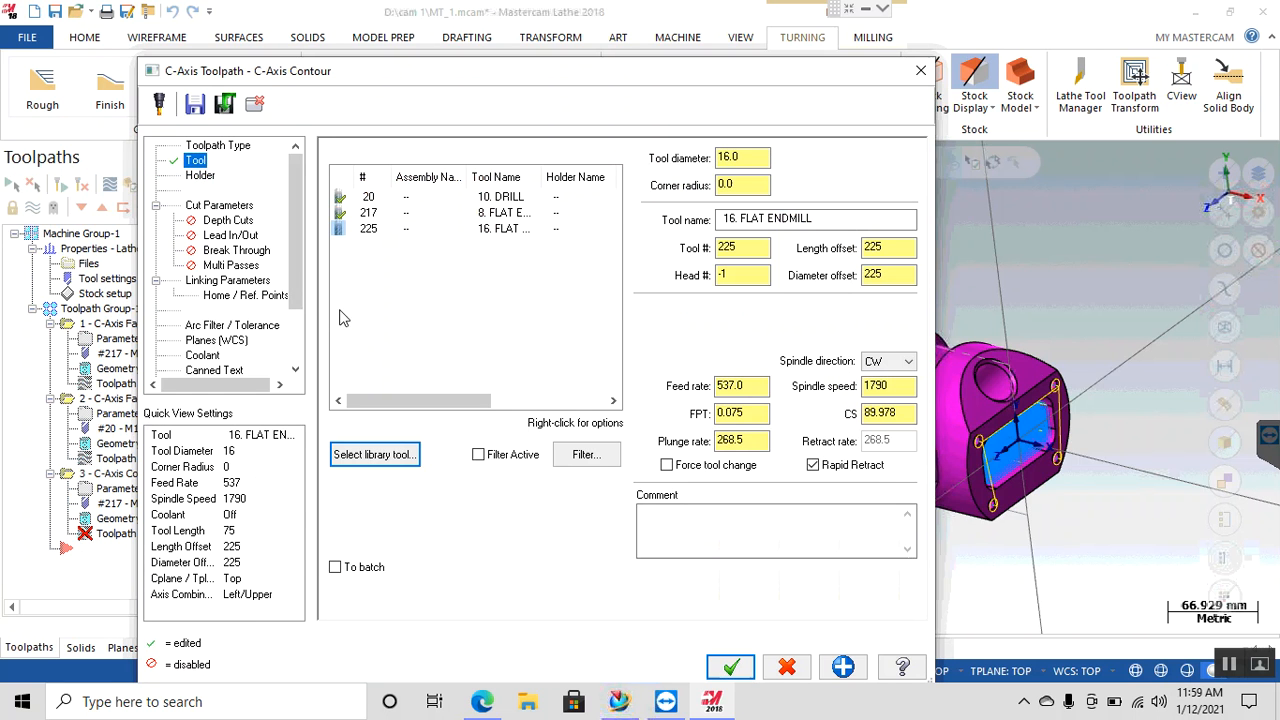
# Step: Enable depth cuts for the C-axis contour with a max rough step of 3 and keep tool down
pyautogui.click(221, 208)
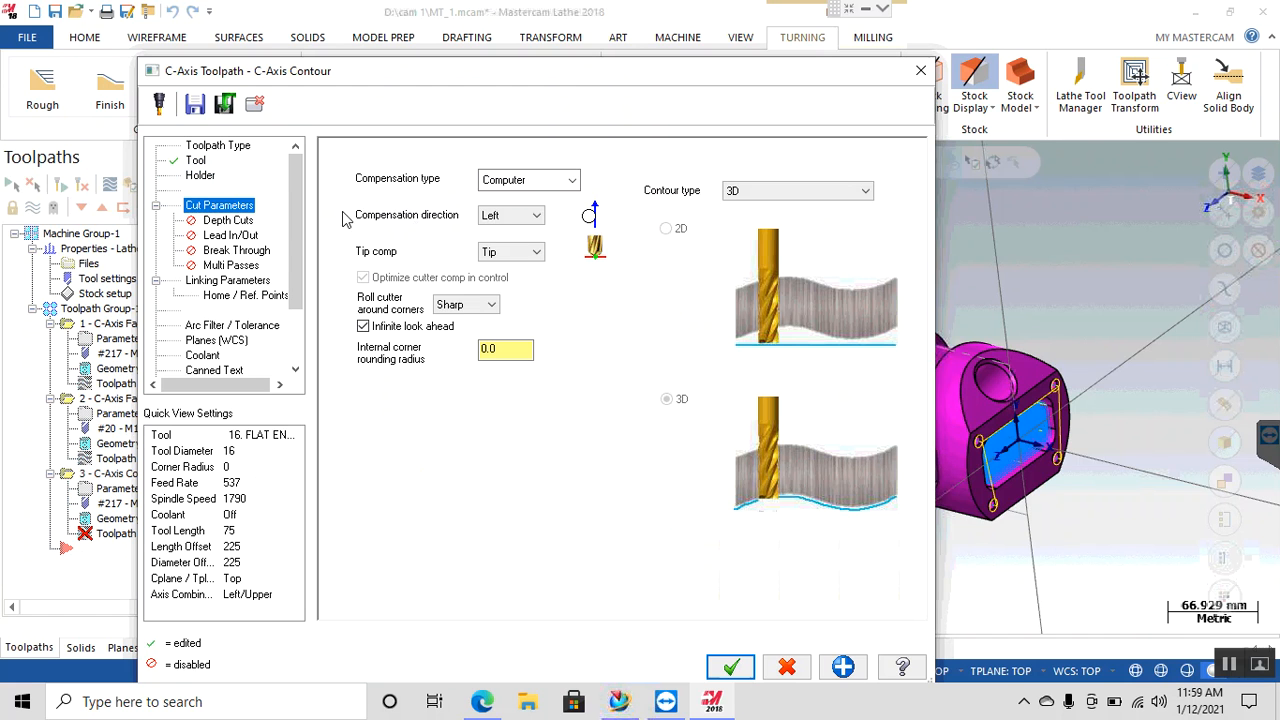
pyautogui.click(224, 220)
pyautogui.click(413, 205)
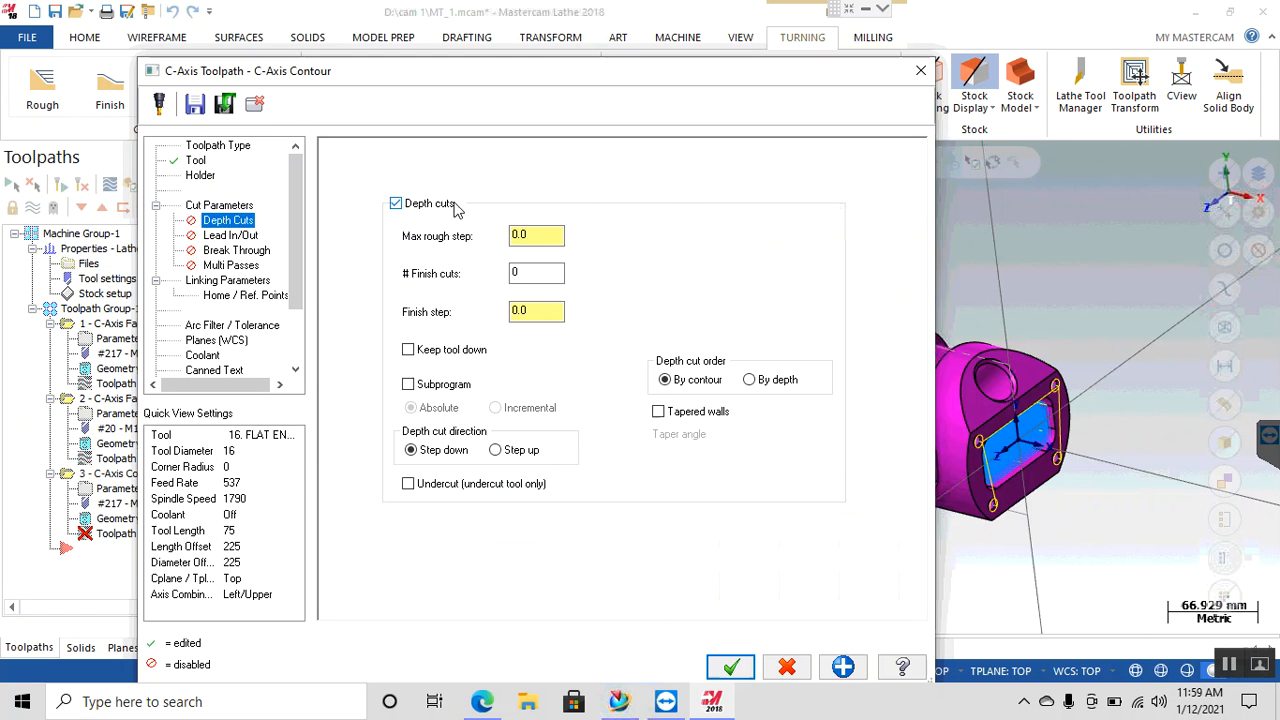
pyautogui.write('3')
pyautogui.click(450, 358)
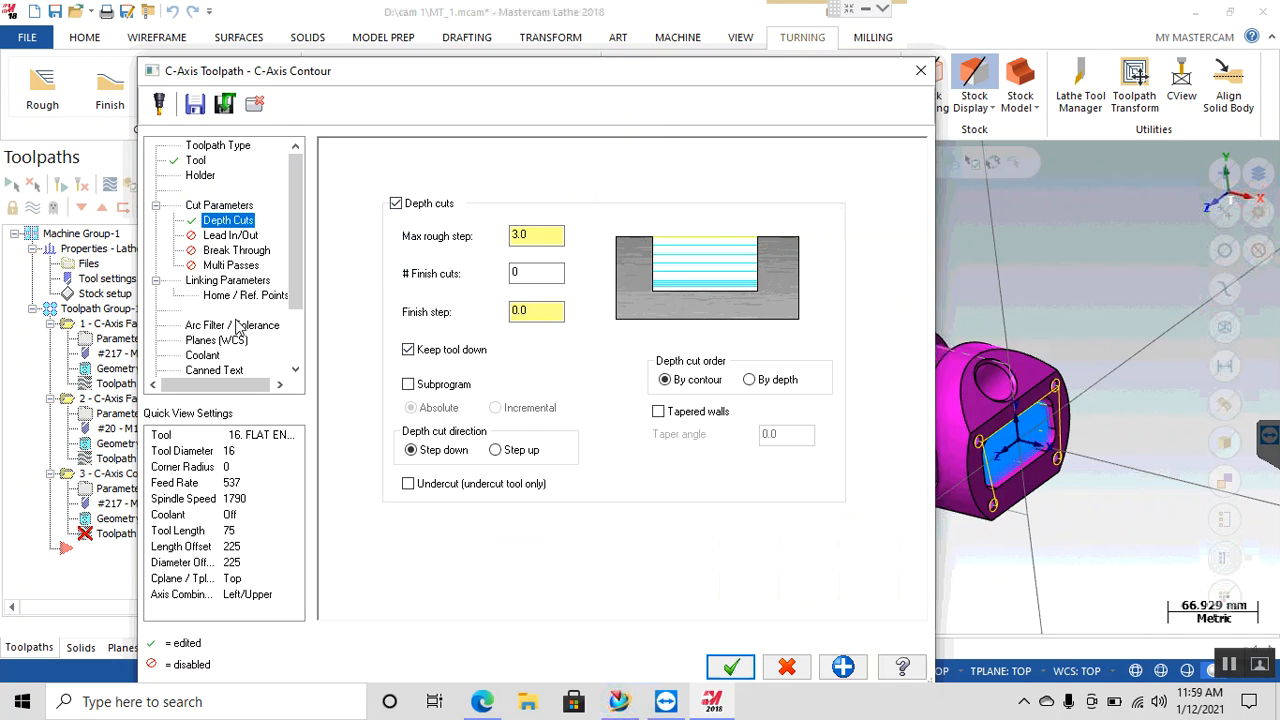
# Step: Set the C-axis contour's linking depth to absolute -6.0
pyautogui.click(238, 281)
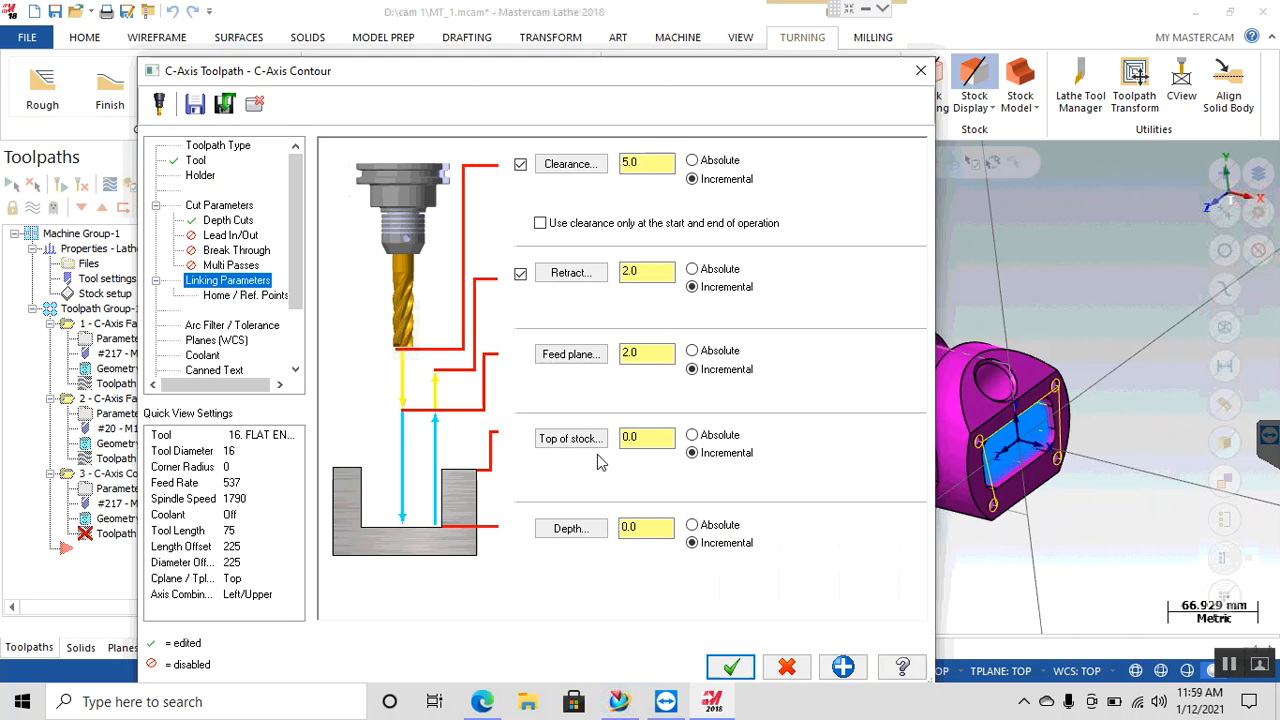
pyautogui.click(692, 525)
pyautogui.click(569, 529)
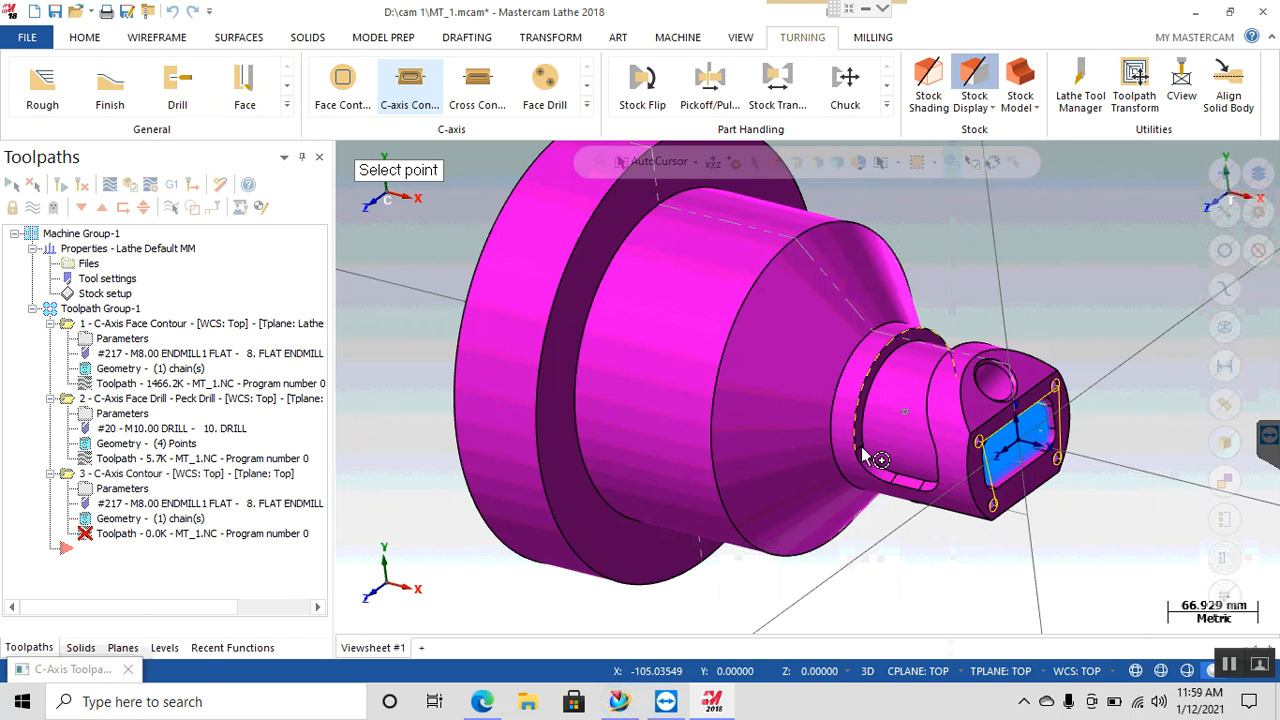
pyautogui.click(903, 483)
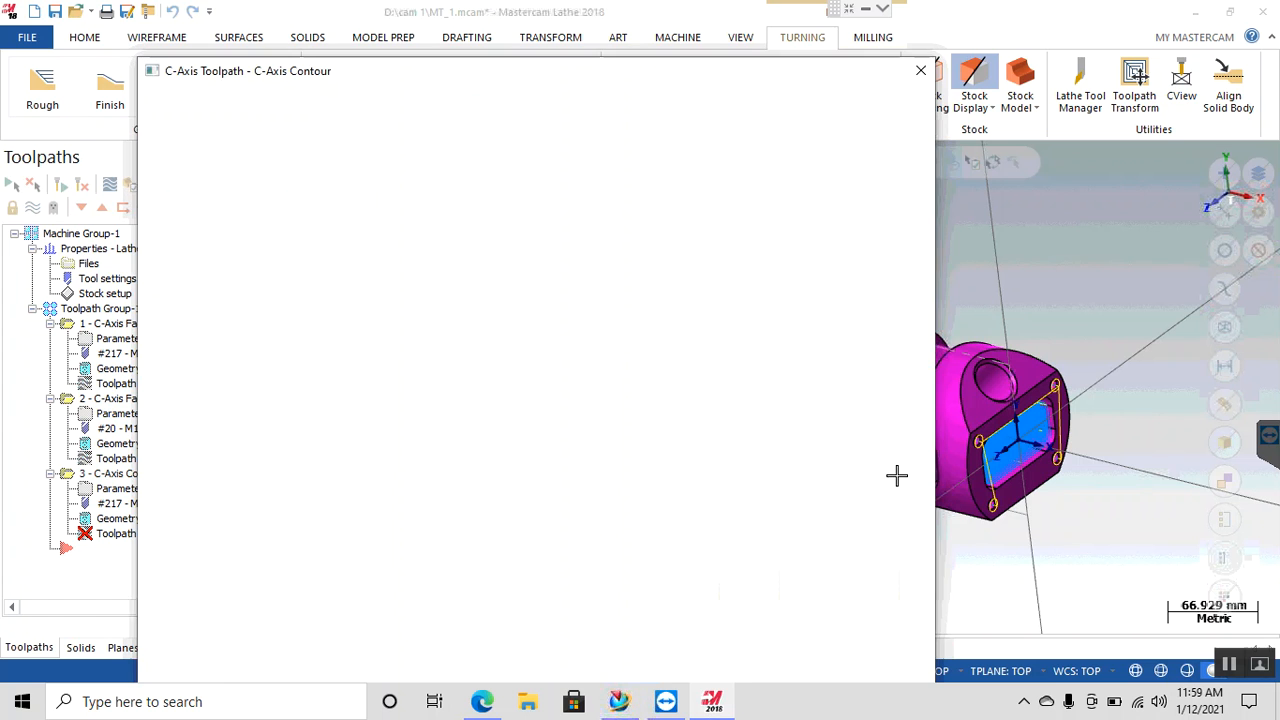
pyautogui.doubleClick(655, 532)
pyautogui.write('-6.0')
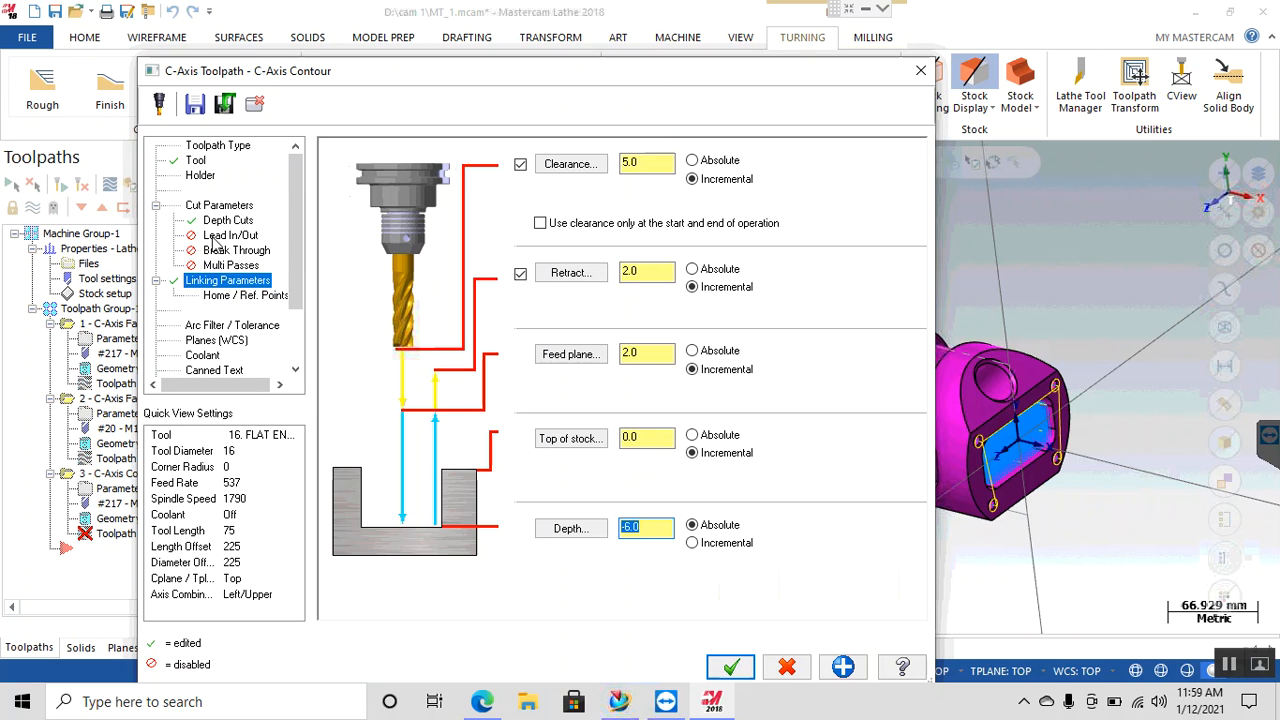
# Step: Set the rotary diameter to 127.0 by picking the arc edge at the part's end, and accept the C-axis contour parameters
pyautogui.scroll(-2, 229, 297)
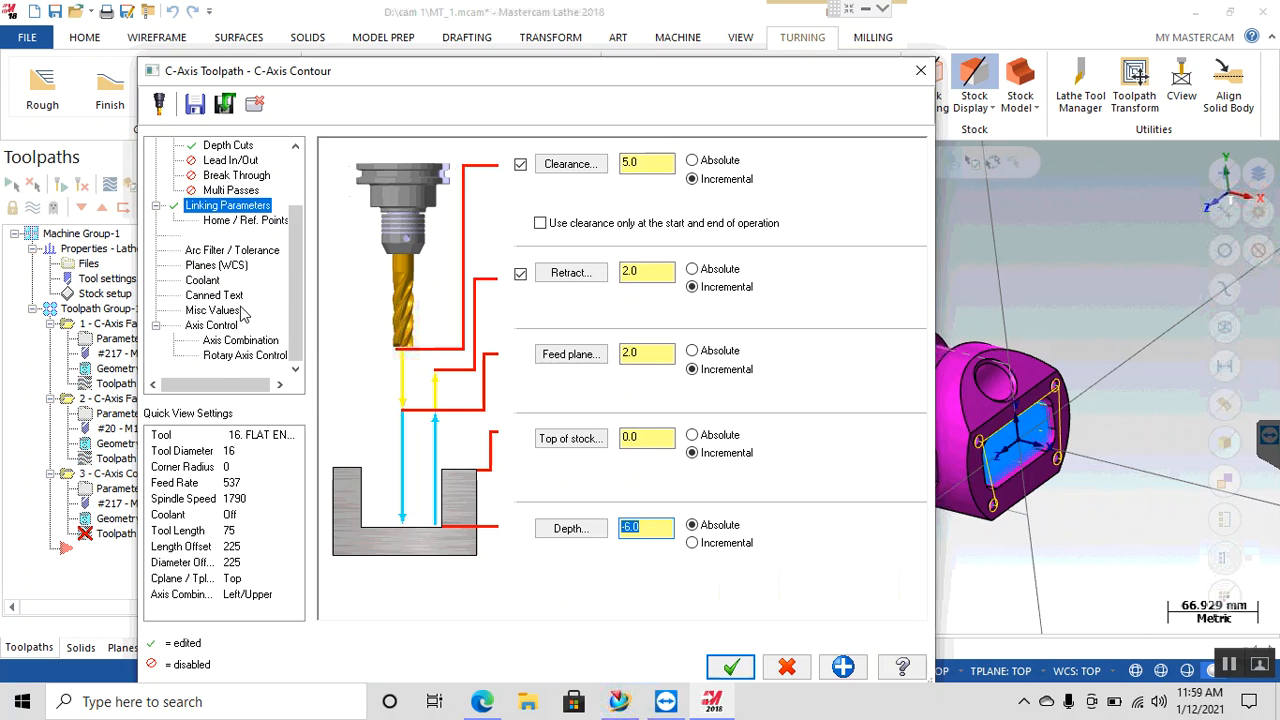
pyautogui.click(238, 356)
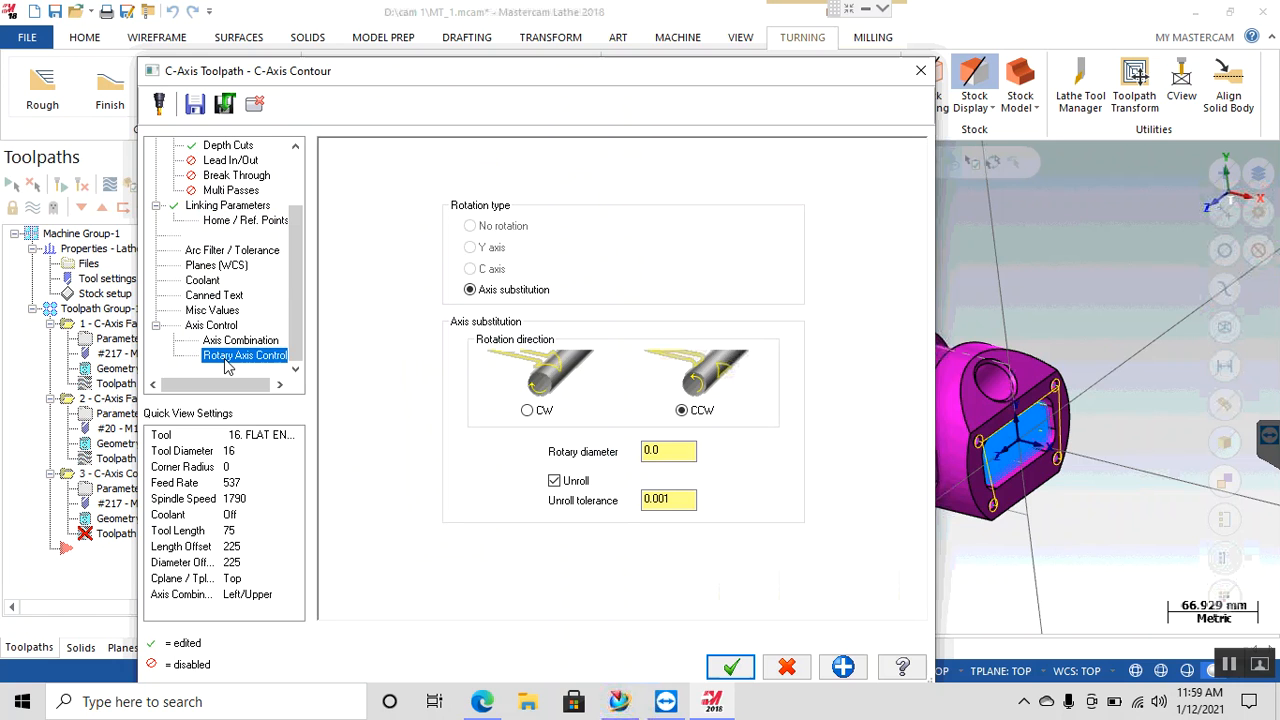
pyautogui.doubleClick(665, 452)
pyautogui.rightClick(670, 453)
pyautogui.click(740, 168)
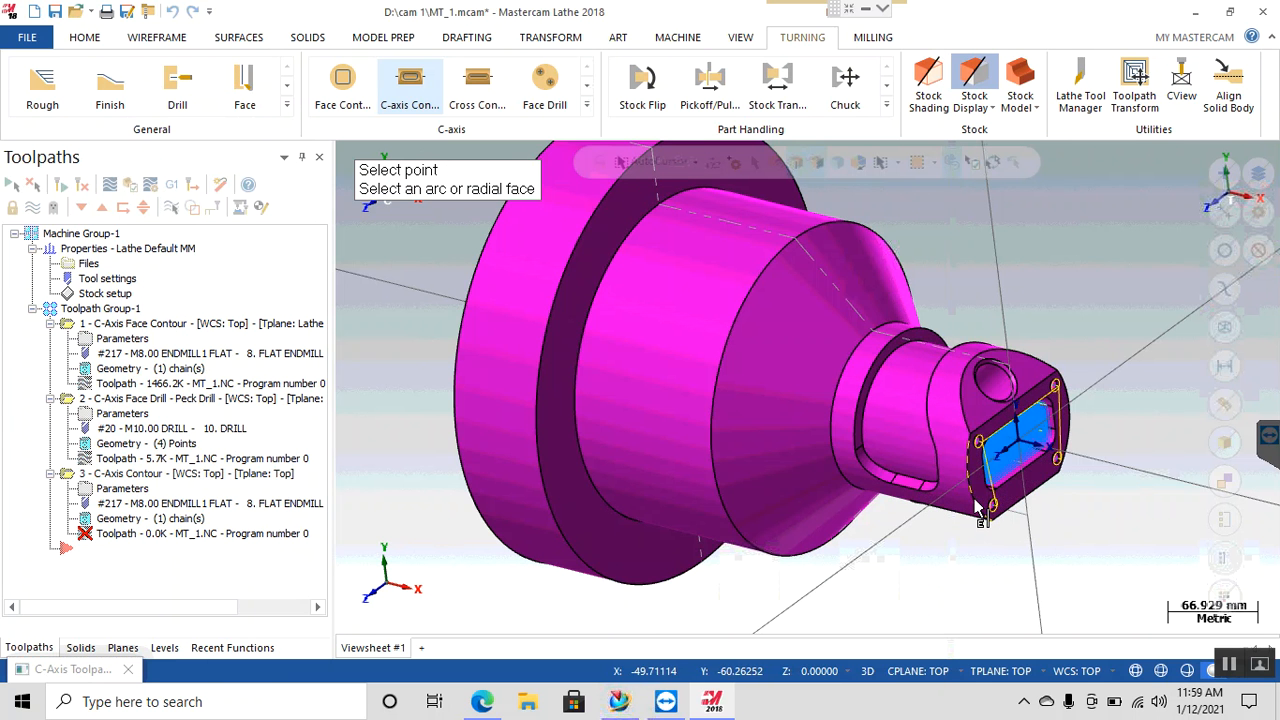
pyautogui.click(977, 503)
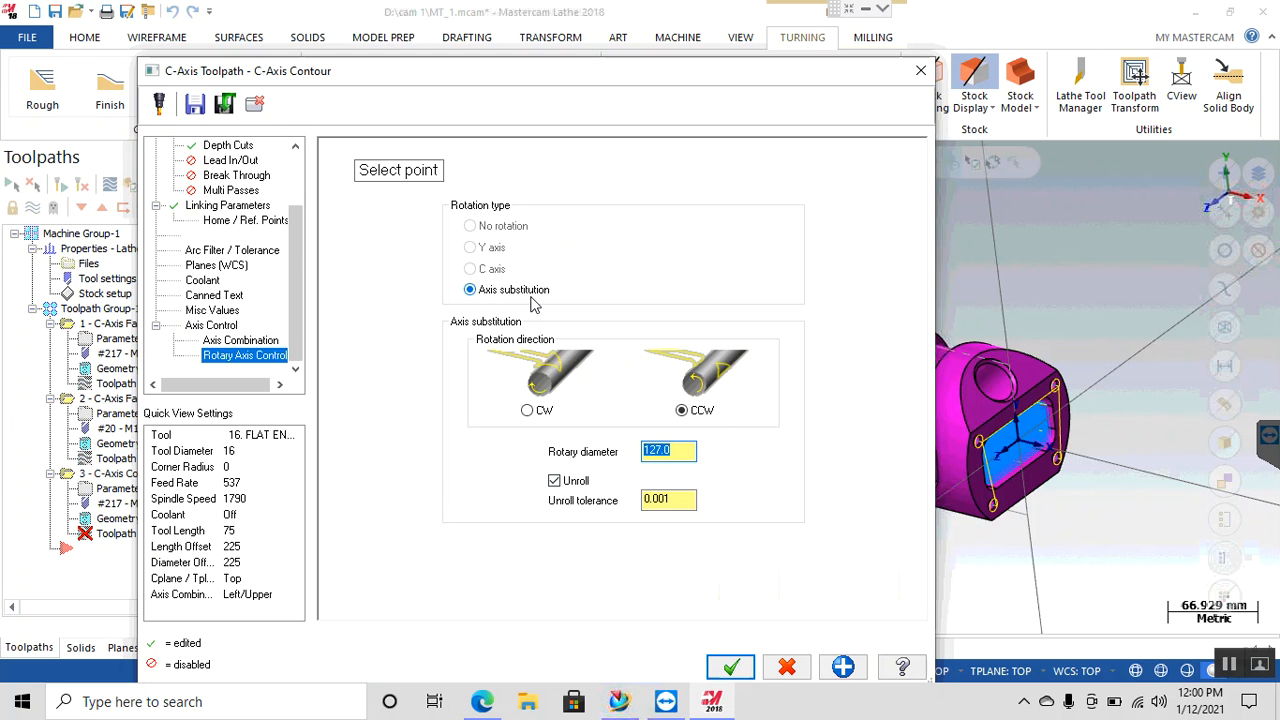
pyautogui.click(758, 668)
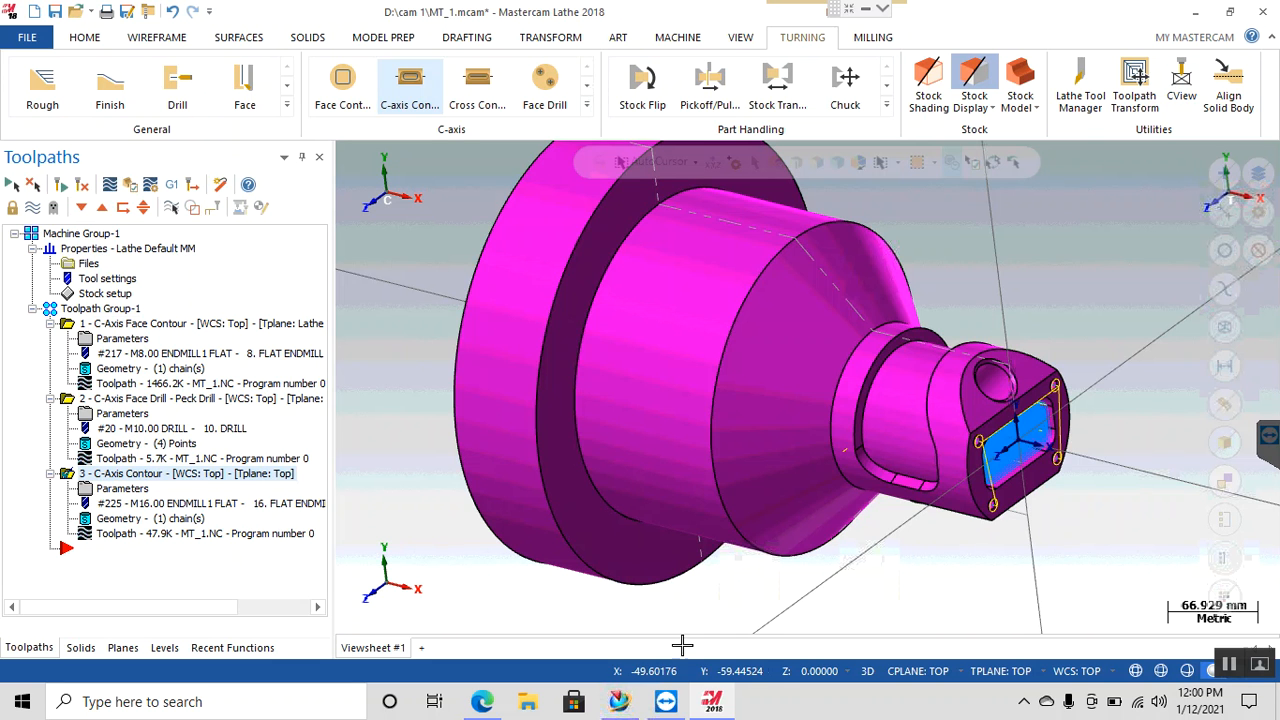
# Step: Set the C-axis contour's compensation direction to Right and regenerate the toolpath, with the part displayed as wireframe
pyautogui.click(1135, 670)
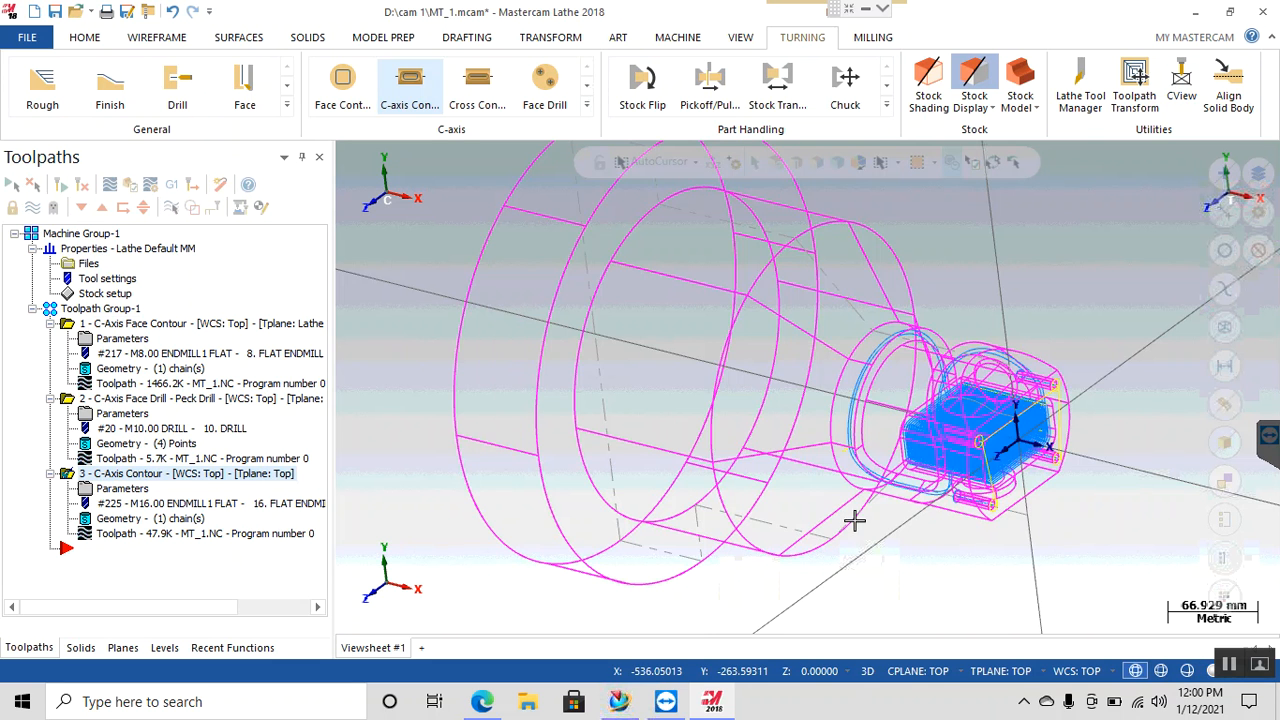
pyautogui.click(128, 490)
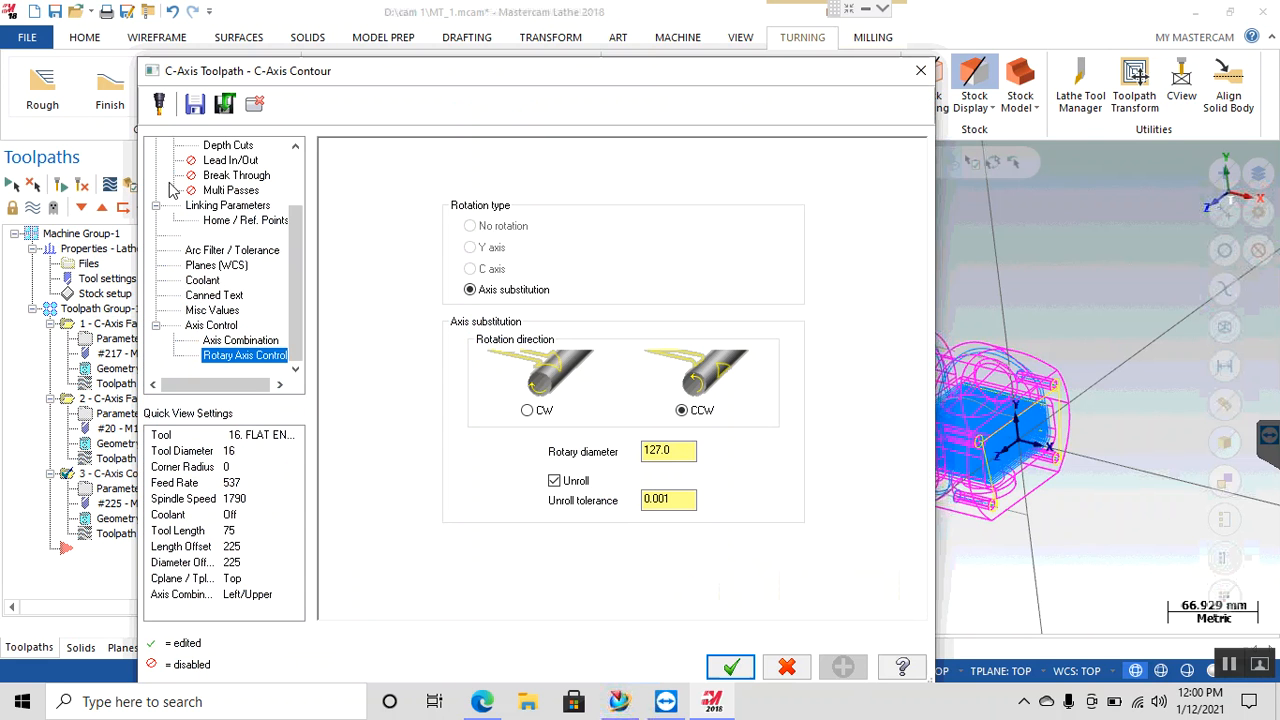
pyautogui.scroll(3, 255, 210)
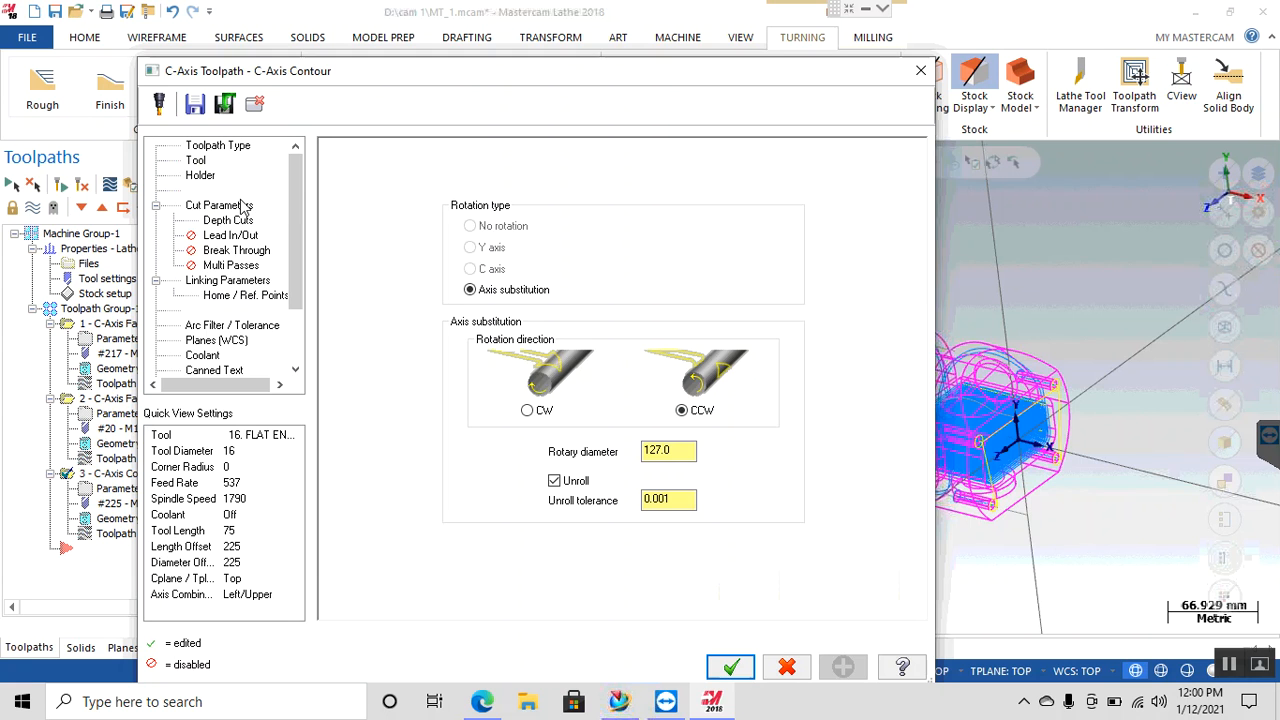
pyautogui.click(240, 205)
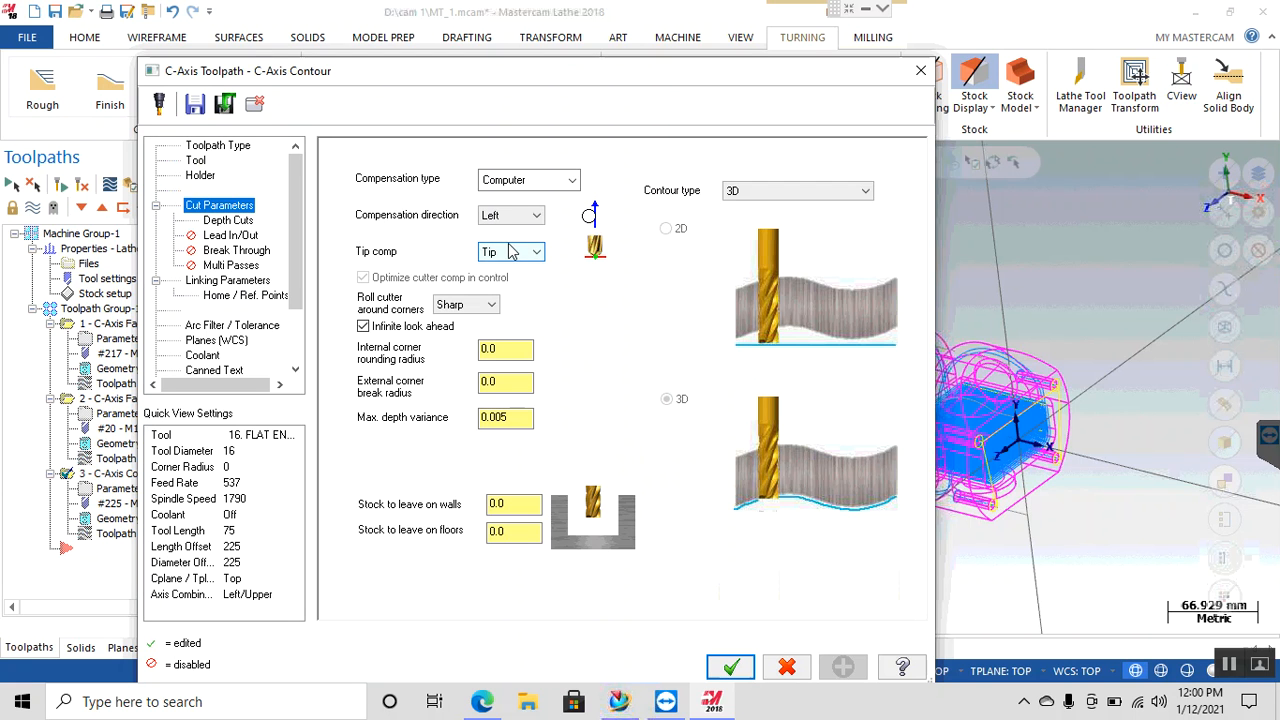
pyautogui.click(512, 216)
pyautogui.click(515, 245)
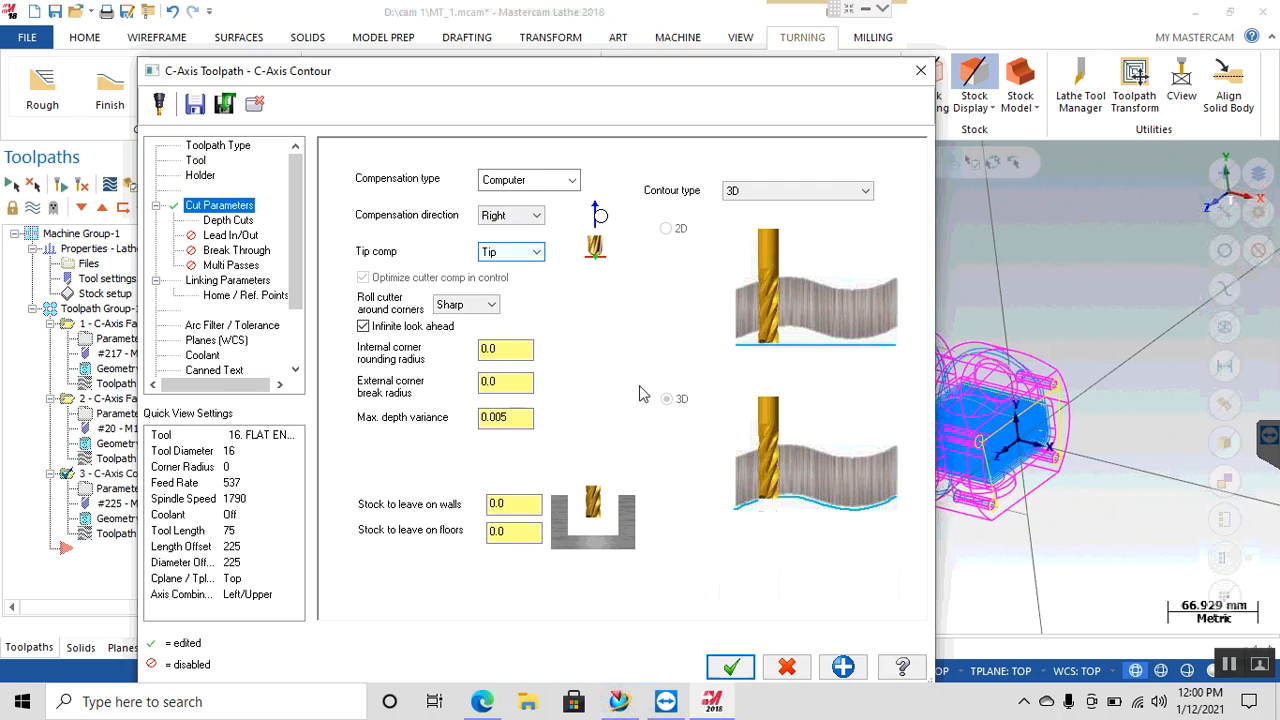
pyautogui.click(729, 667)
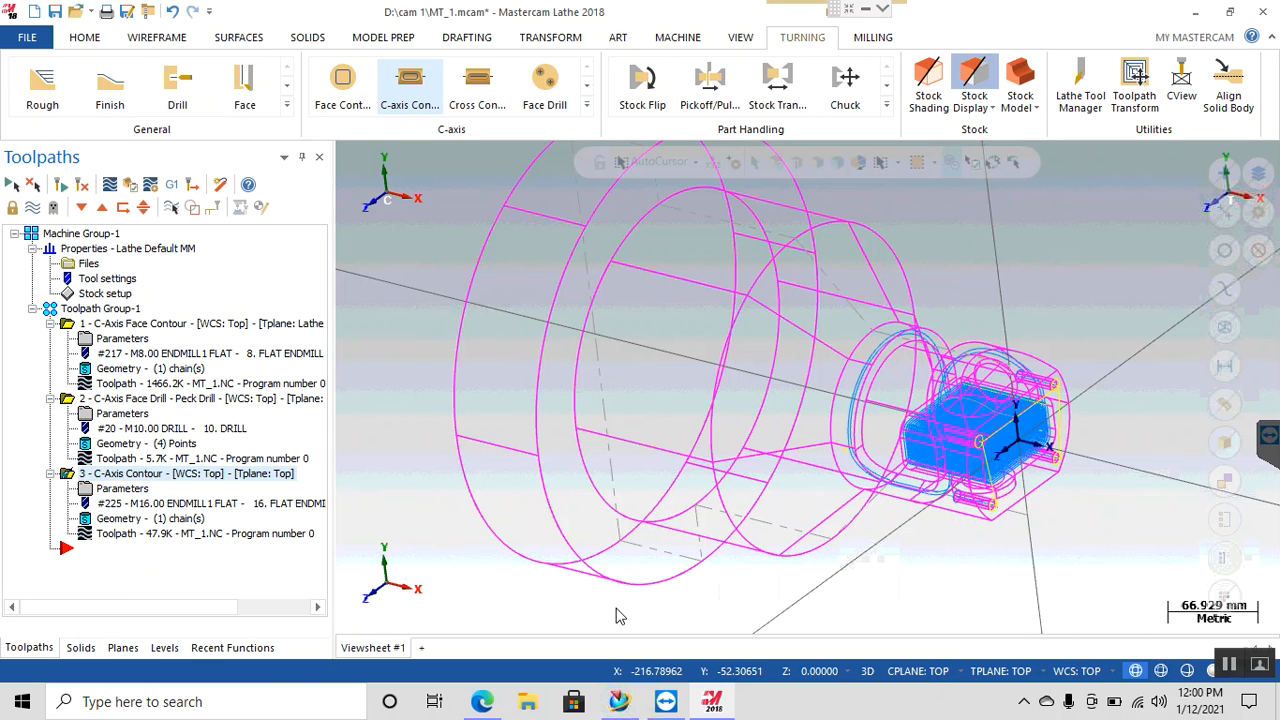
pyautogui.click(83, 185)
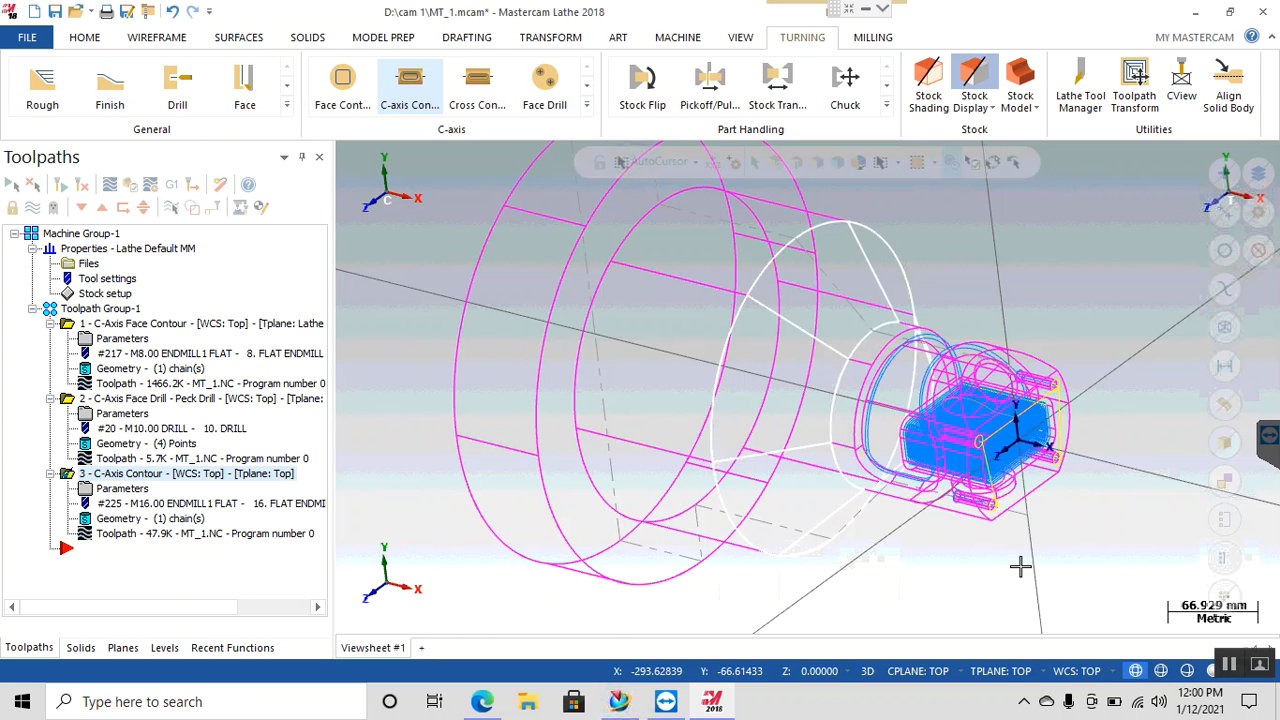
# Step: Return the part to shaded display, set the C-axis contour's linking depth to -9.0 and regenerate the toolpath
pyautogui.click(1208, 669)
pyautogui.scroll(2, 946, 454)
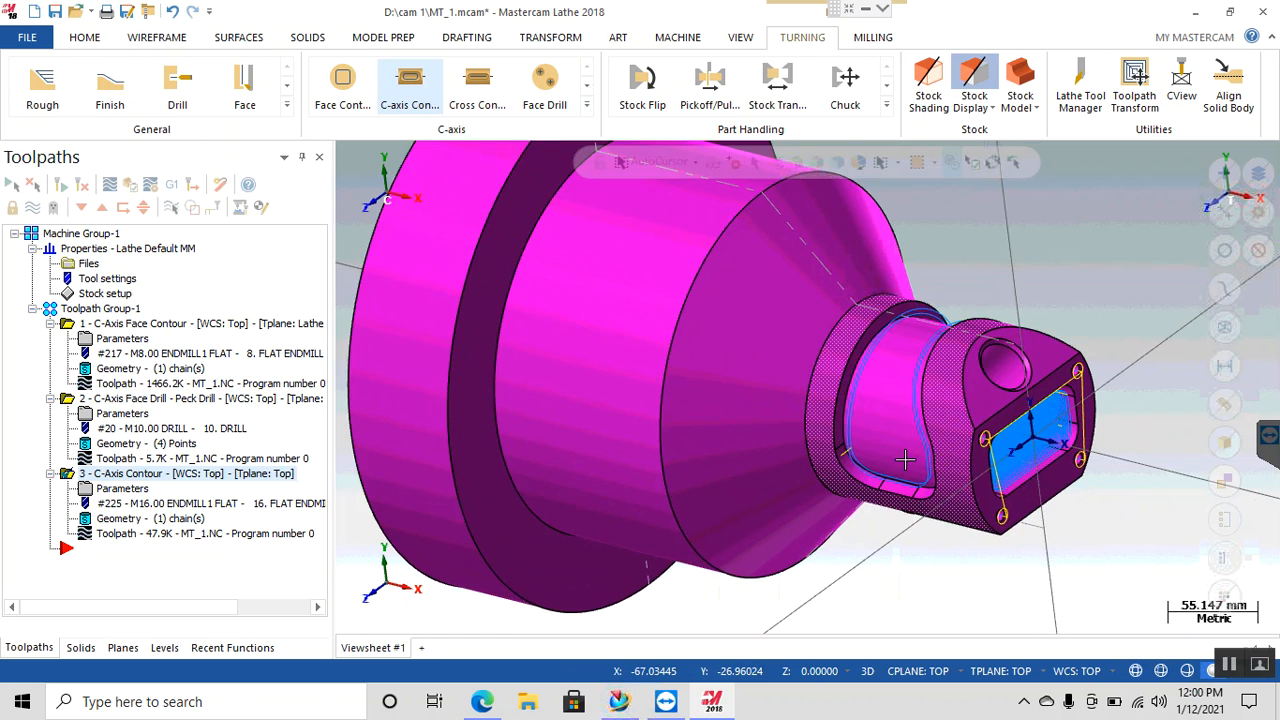
pyautogui.scroll(4, 946, 454)
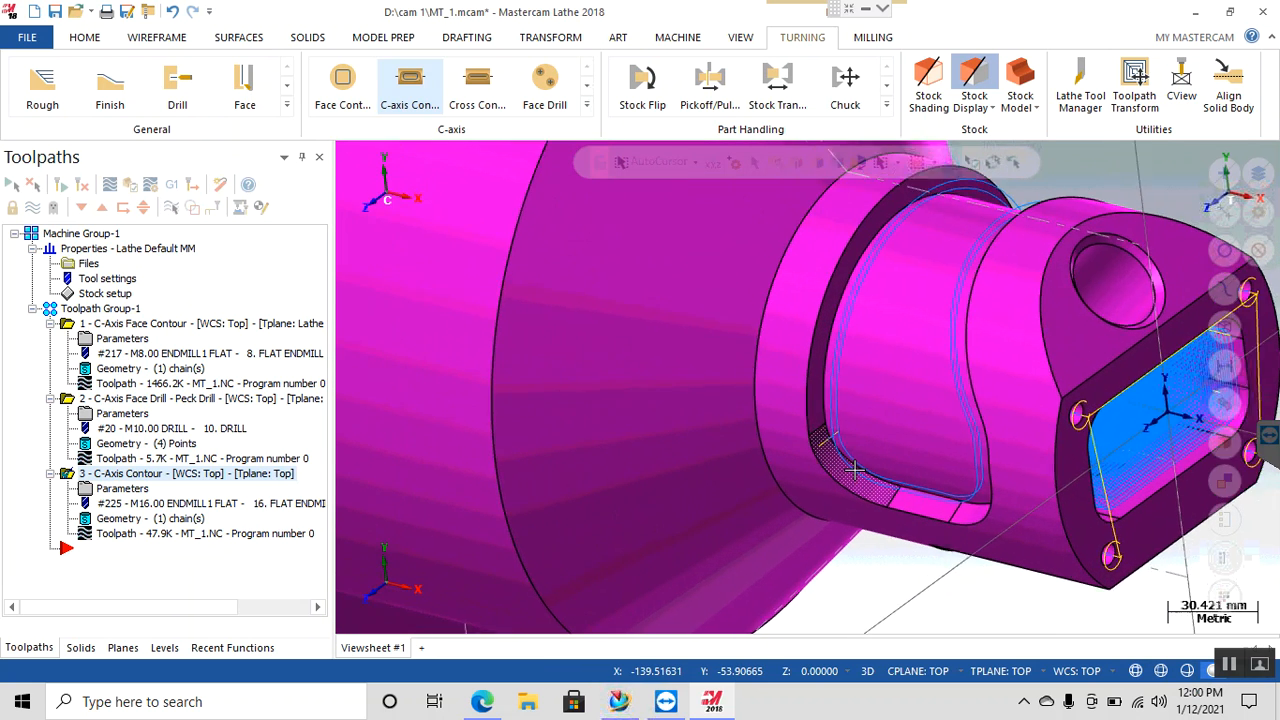
pyautogui.scroll(1, 855, 470)
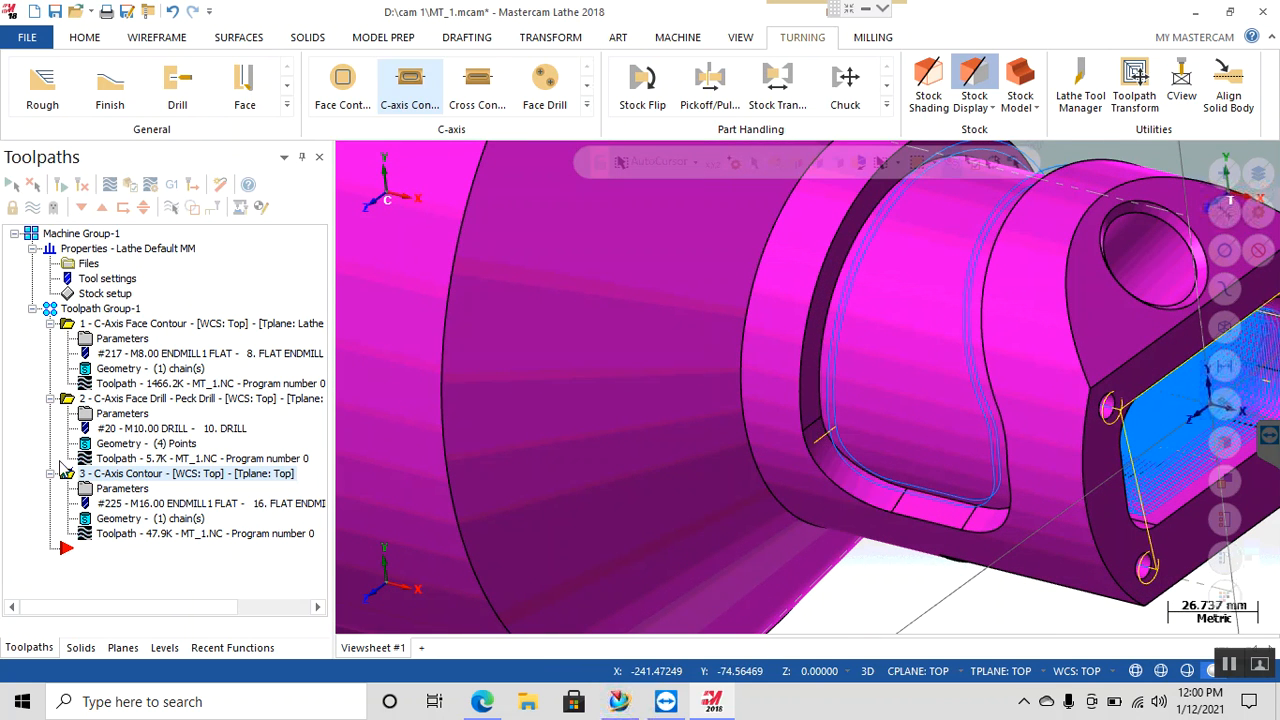
pyautogui.click(115, 489)
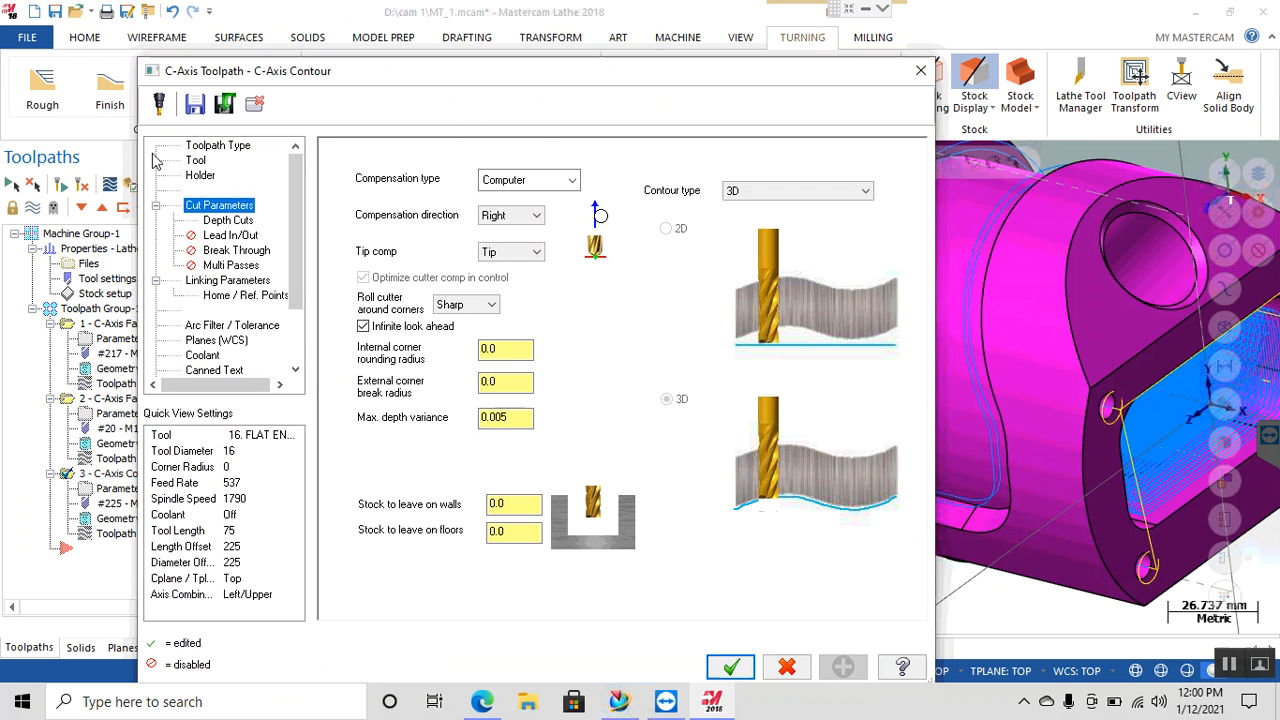
pyautogui.click(229, 221)
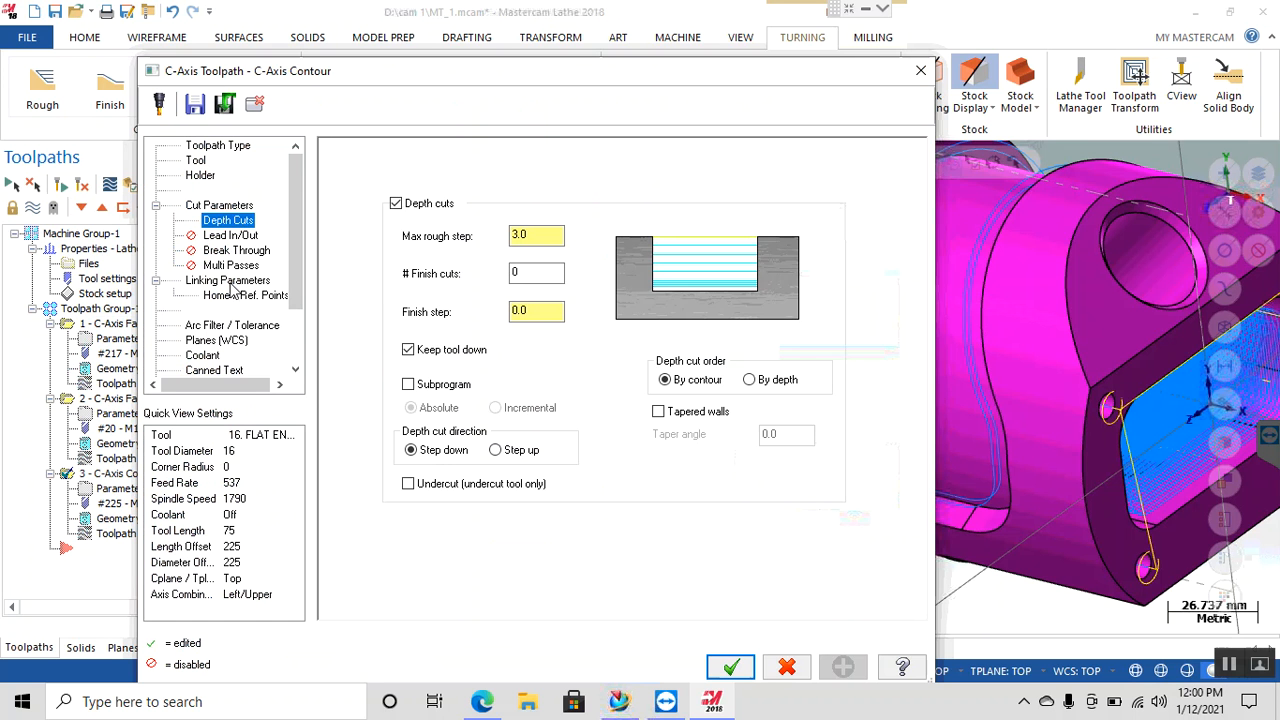
pyautogui.click(231, 284)
pyautogui.click(665, 528)
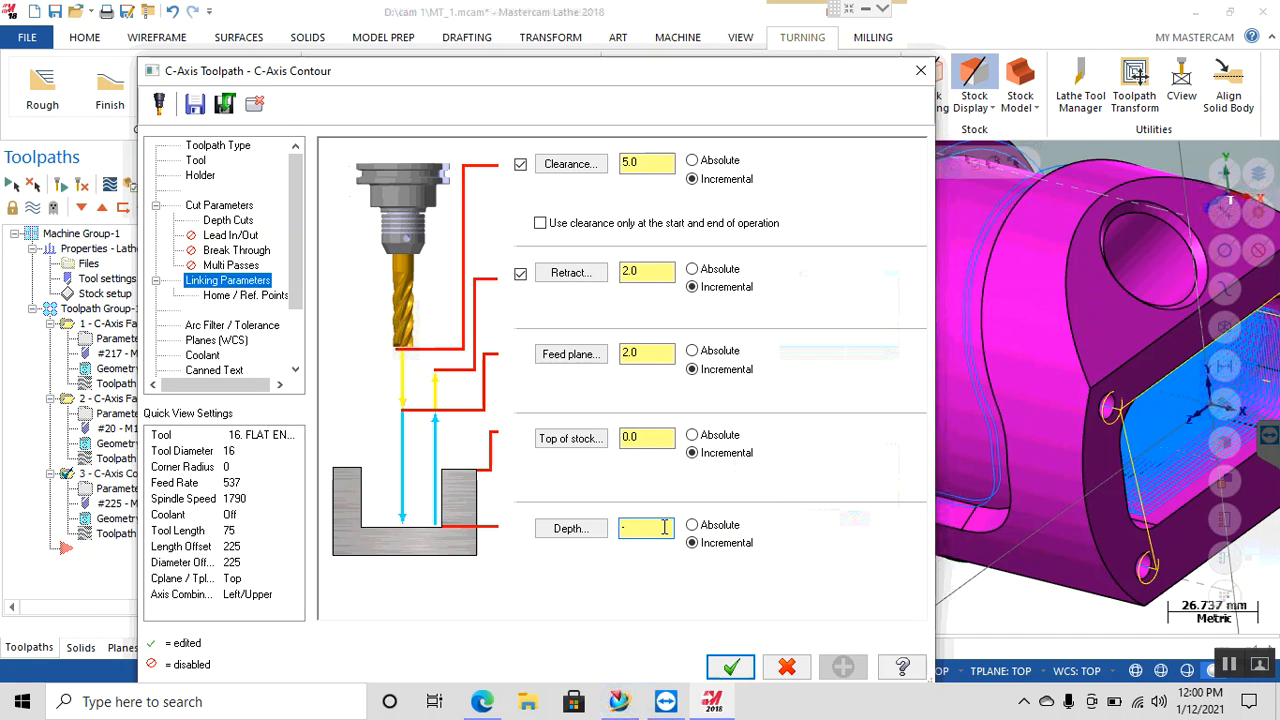
pyautogui.write('9')
pyautogui.click(731, 667)
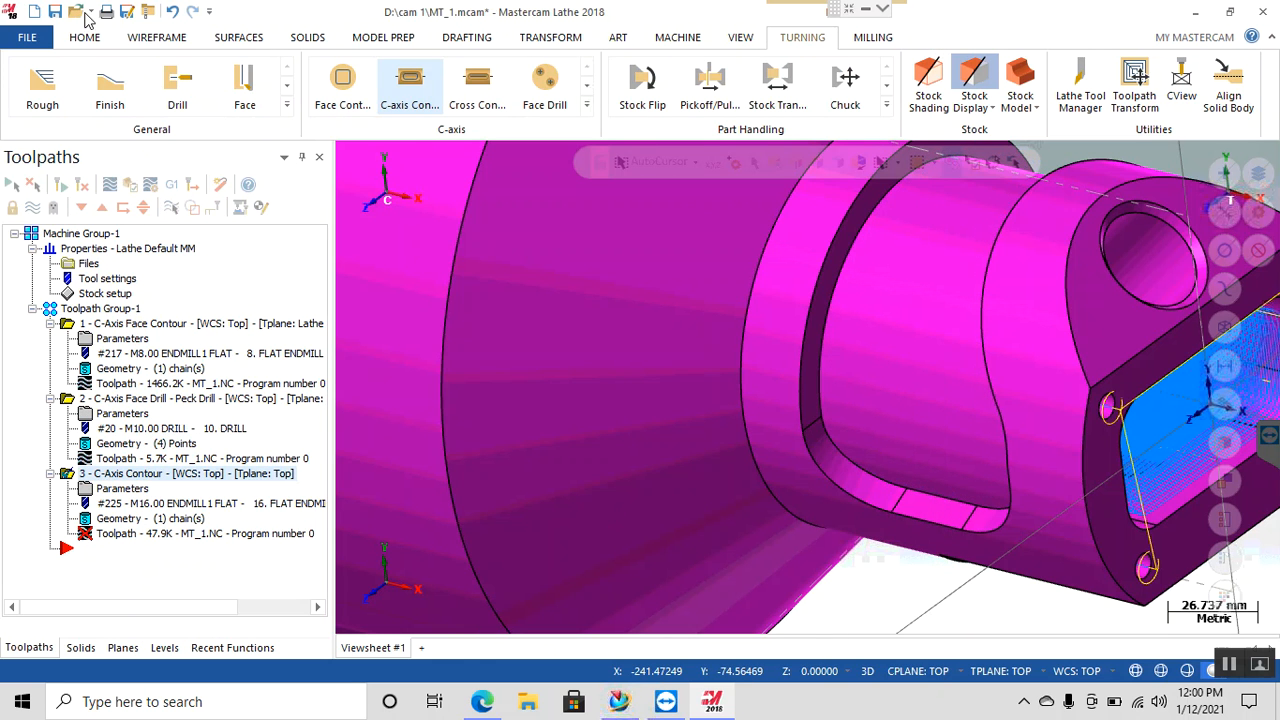
pyautogui.click(82, 186)
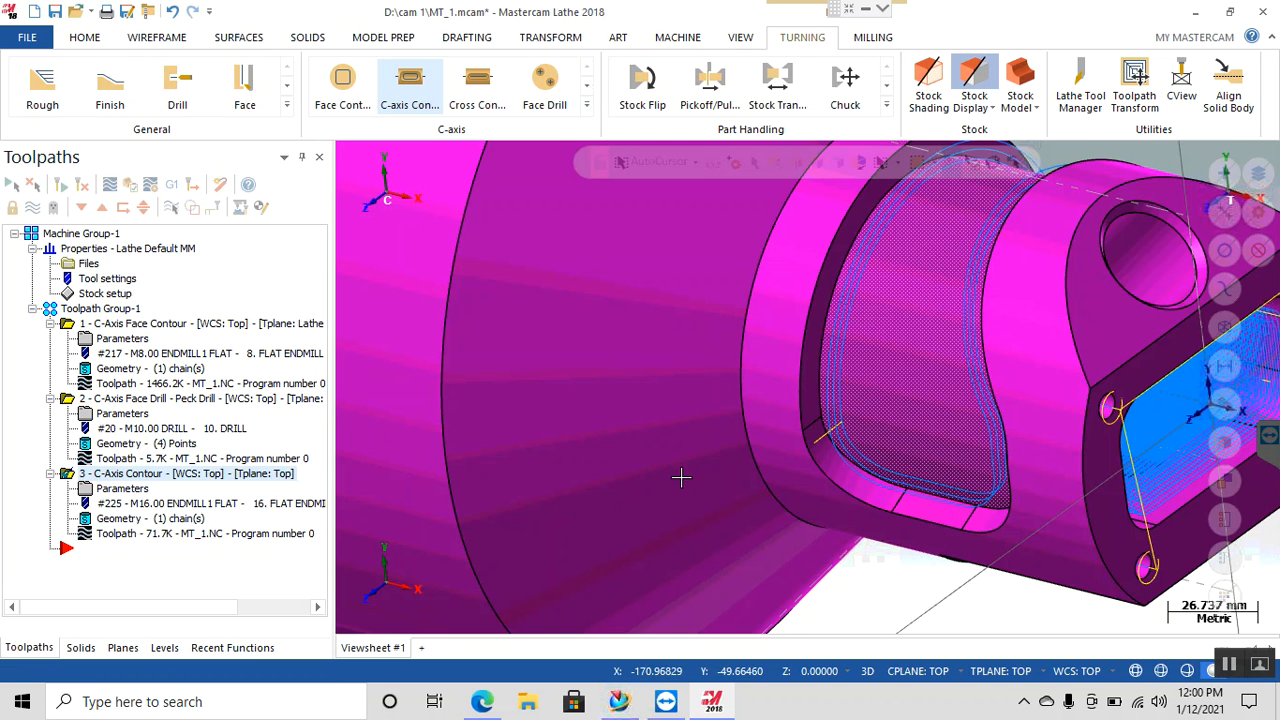
# Step: Backplot the C-axis contour toolpath from start to end to check the tool motion around the neck groove
pyautogui.moveTo(680, 471); pyautogui.dragTo(717, 493, button='middle')
pyautogui.scroll(-5, 717, 493)
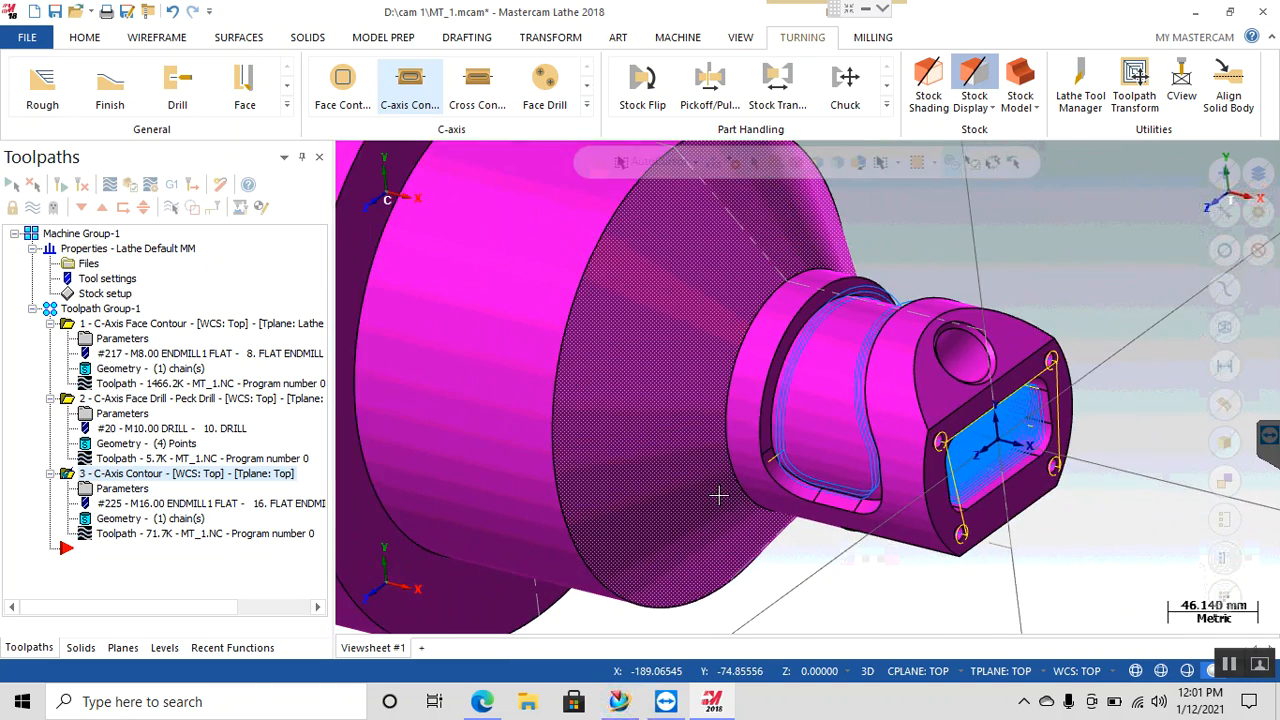
pyautogui.scroll(-3, 727, 495)
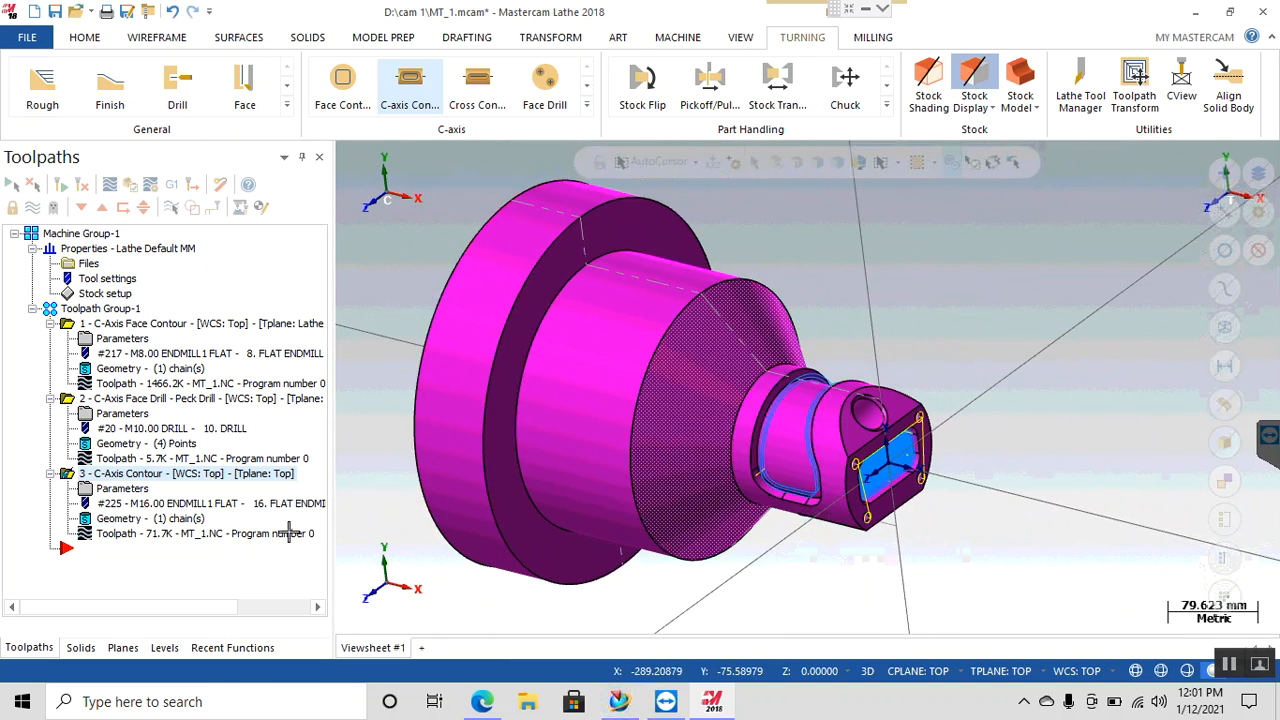
pyautogui.click(149, 537)
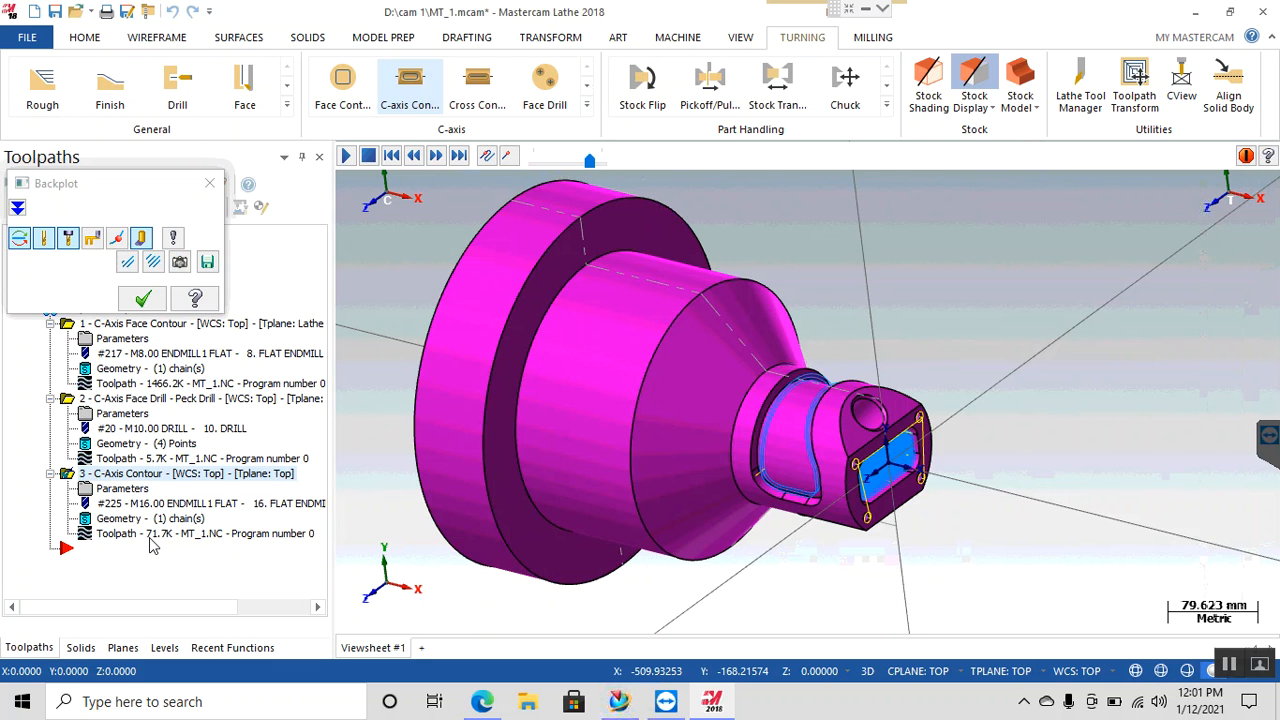
pyautogui.click(175, 239)
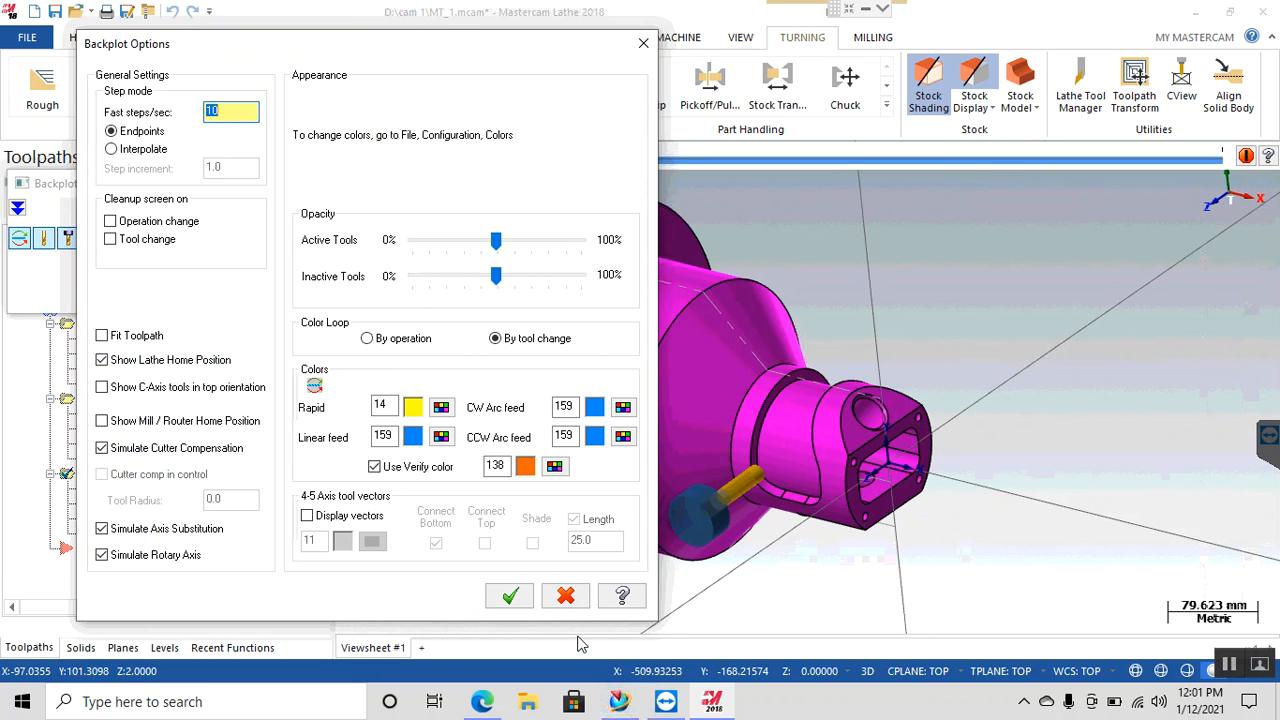
pyautogui.click(511, 596)
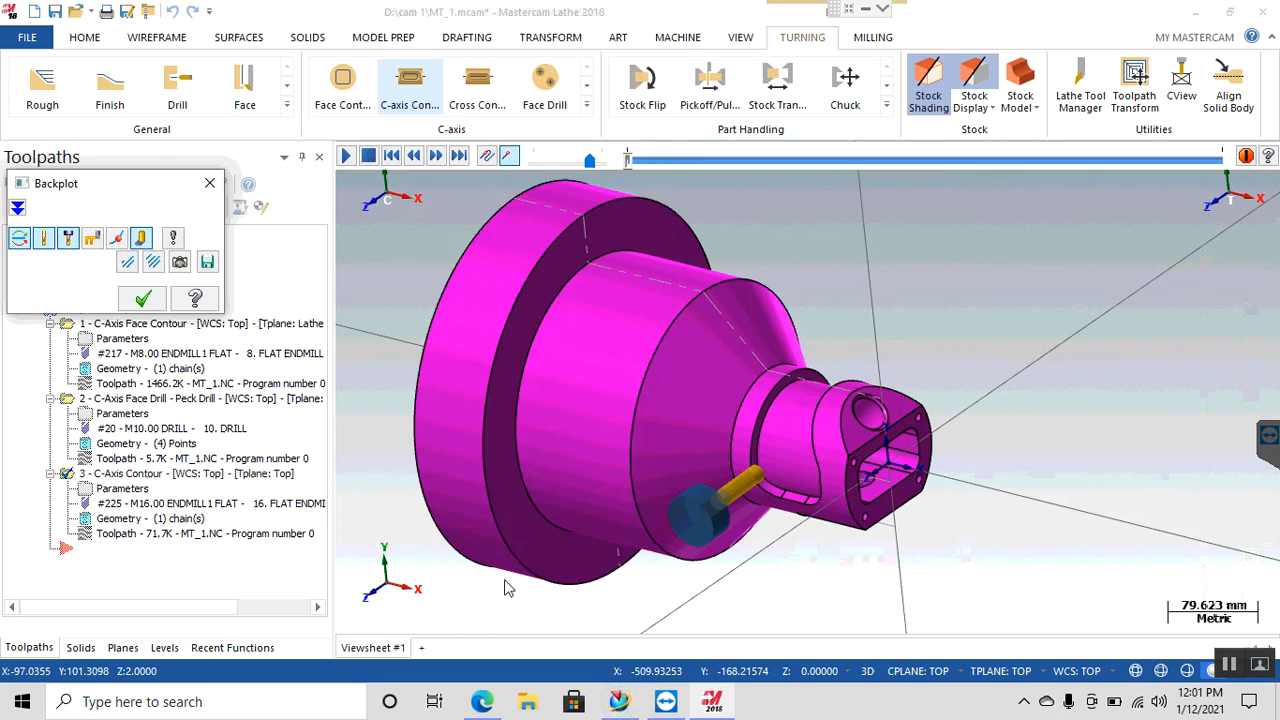
pyautogui.click(343, 156)
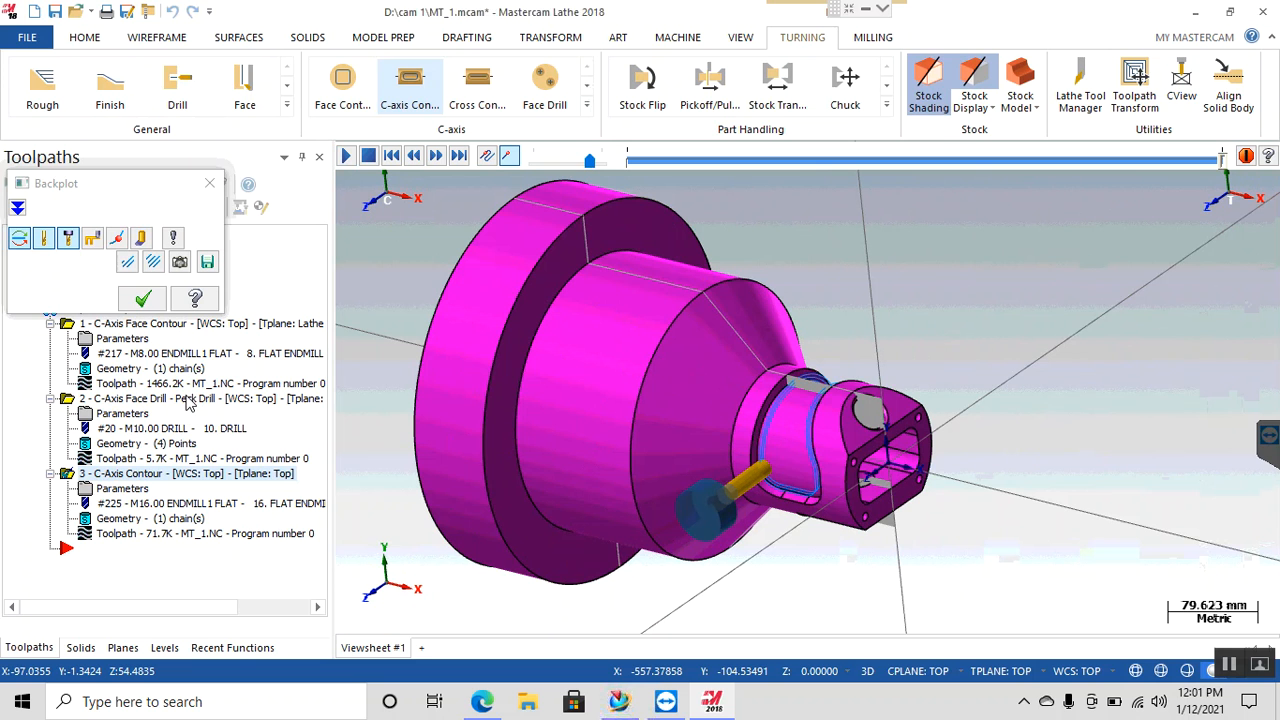
pyautogui.hotkey('ctrl', '\\')
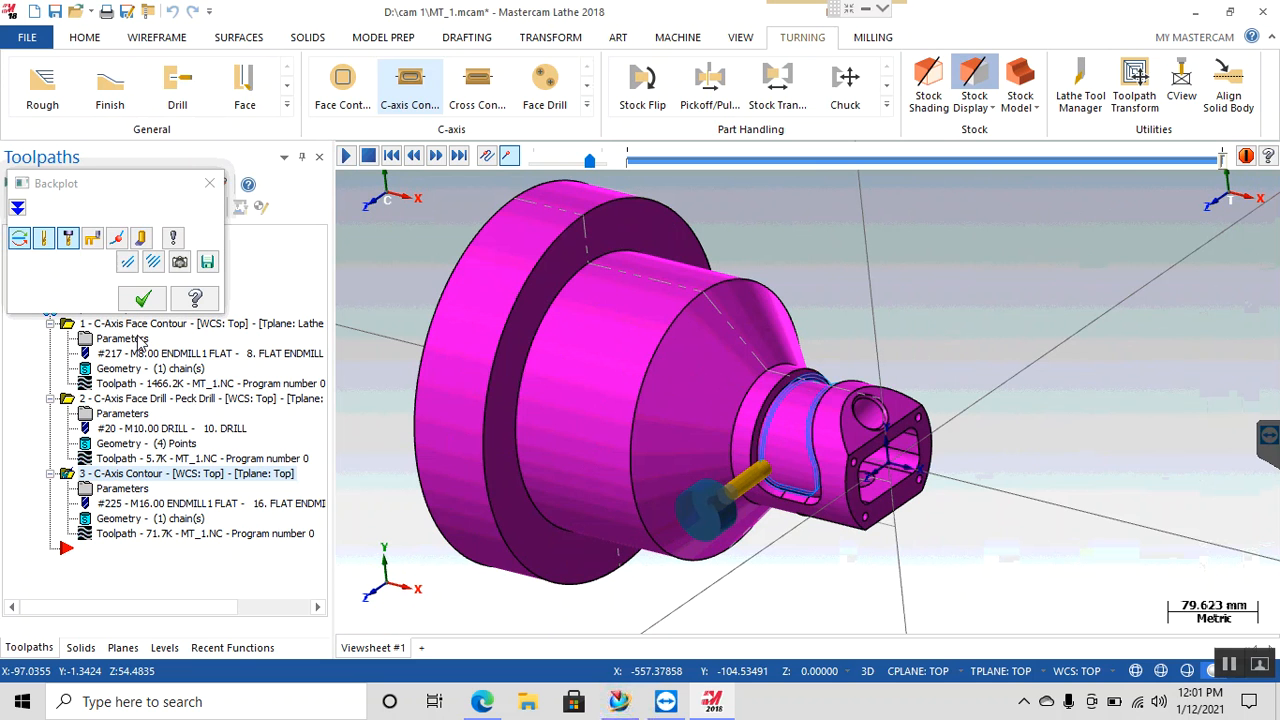
pyautogui.click(160, 290)
pyautogui.click(143, 299)
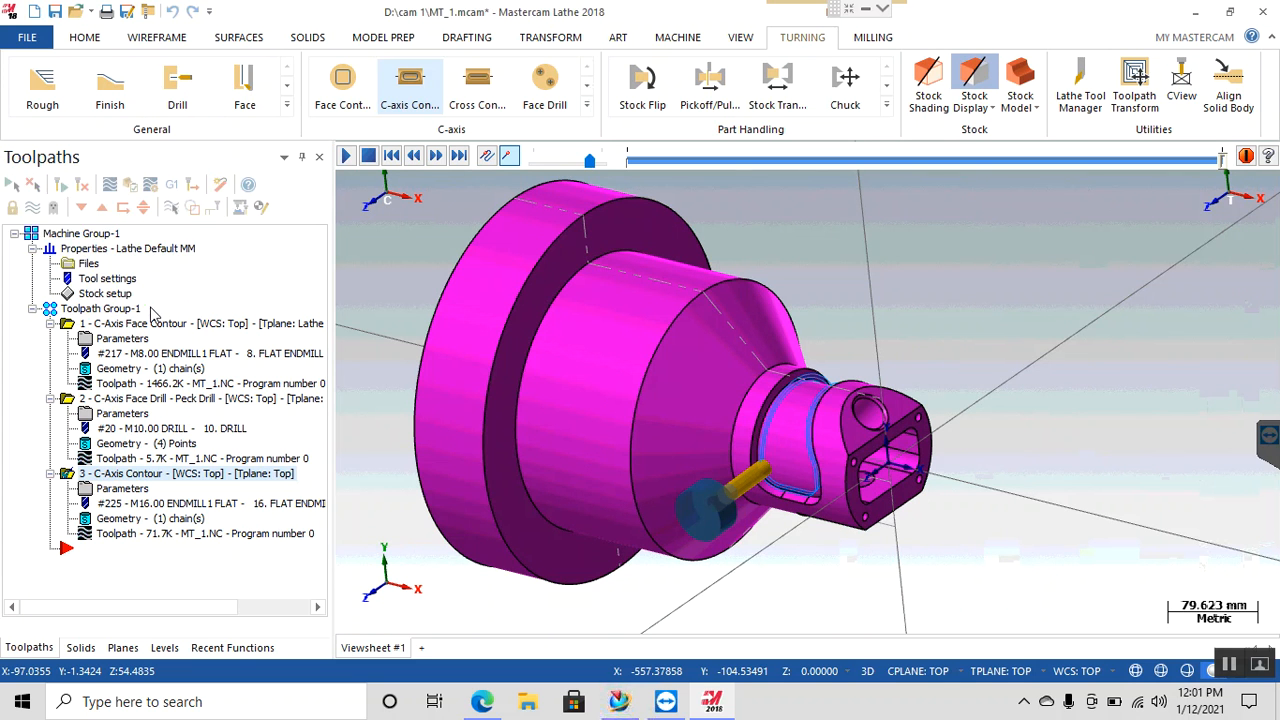
# Step: Switch the graphics view to Back to show the neck groove from the side
pyautogui.rightClick(993, 290)
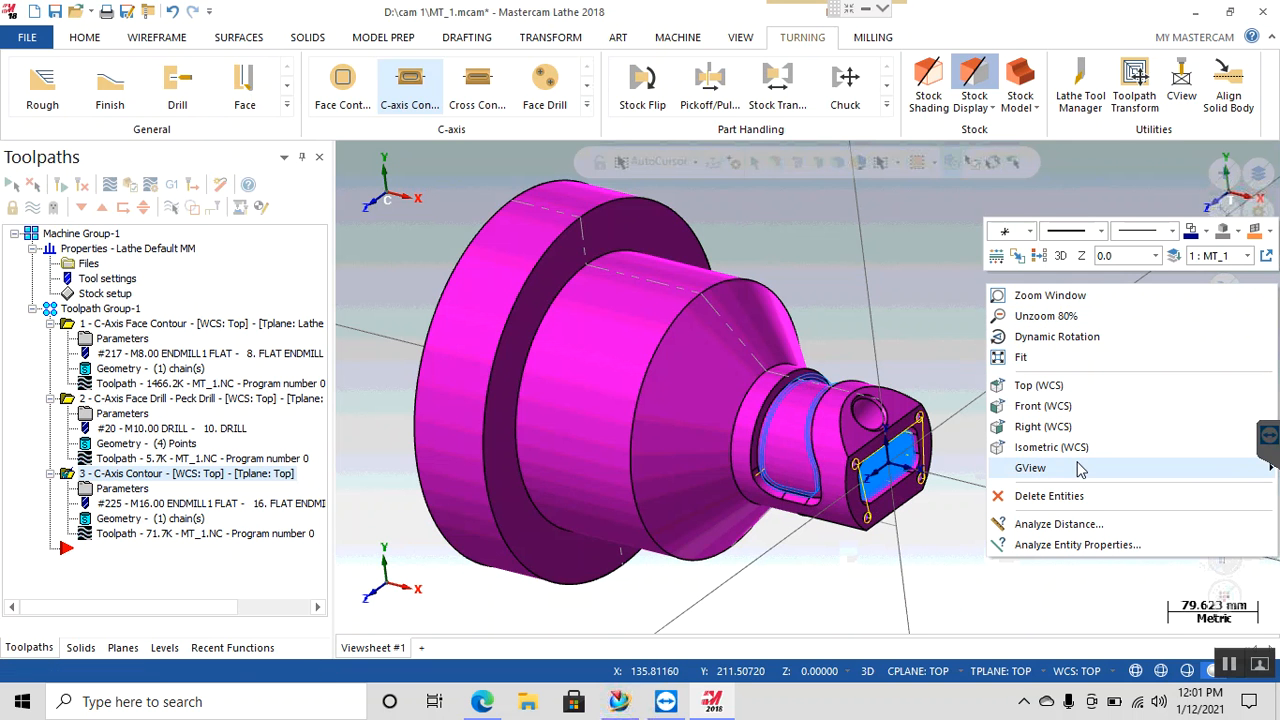
pyautogui.moveTo(1052, 470)
pyautogui.click(889, 487)
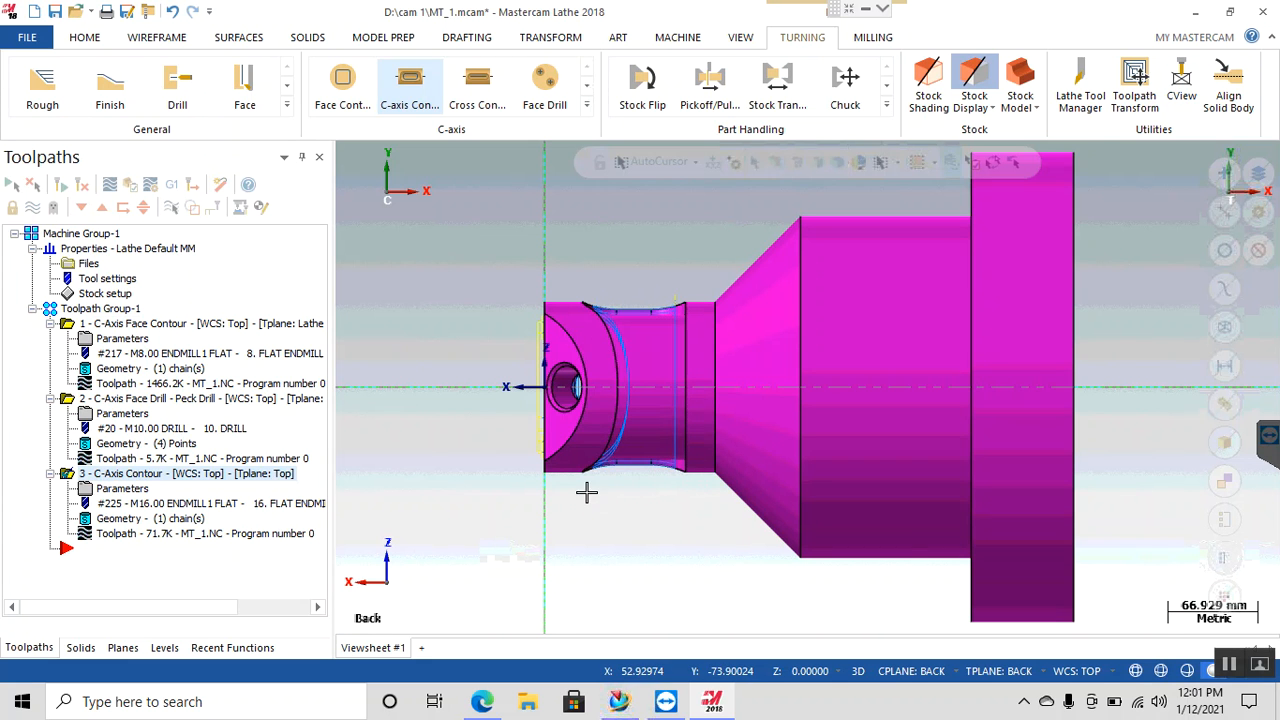
# Step: Enable multi passes for the C-axis contour with 5 rough passes at 4.0 spacing
pyautogui.click(115, 487)
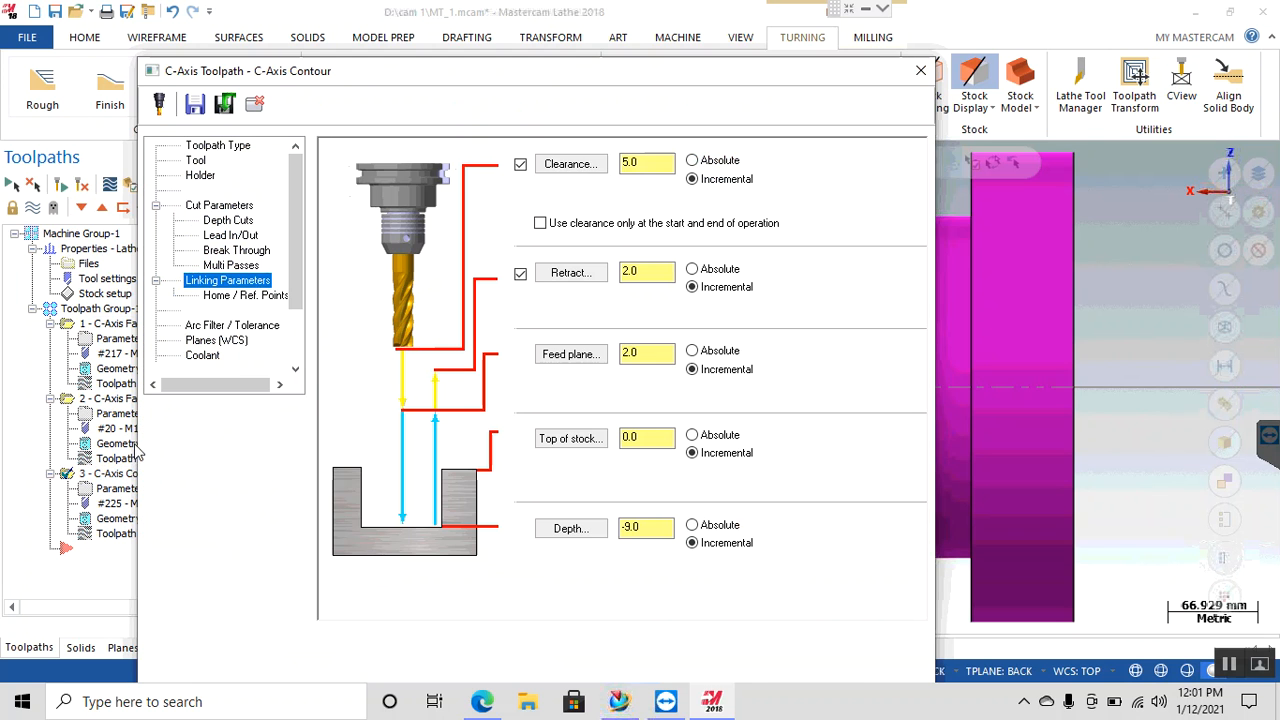
pyautogui.click(232, 221)
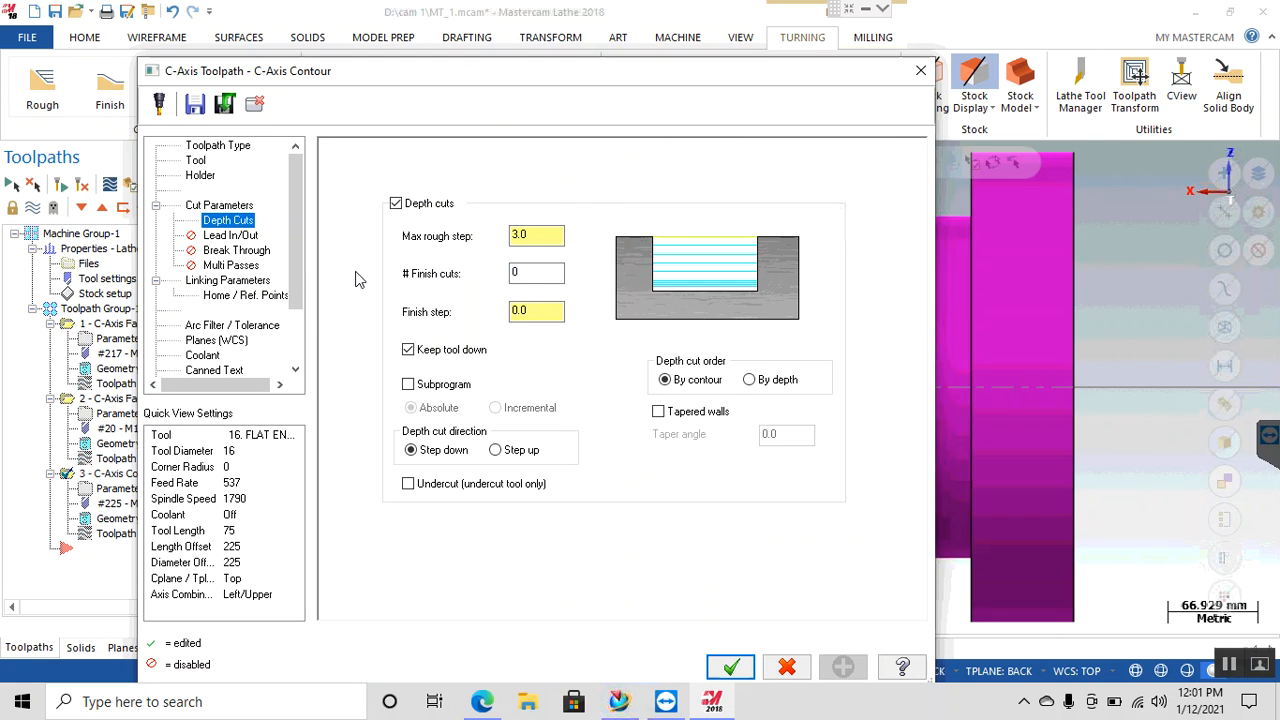
pyautogui.click(229, 266)
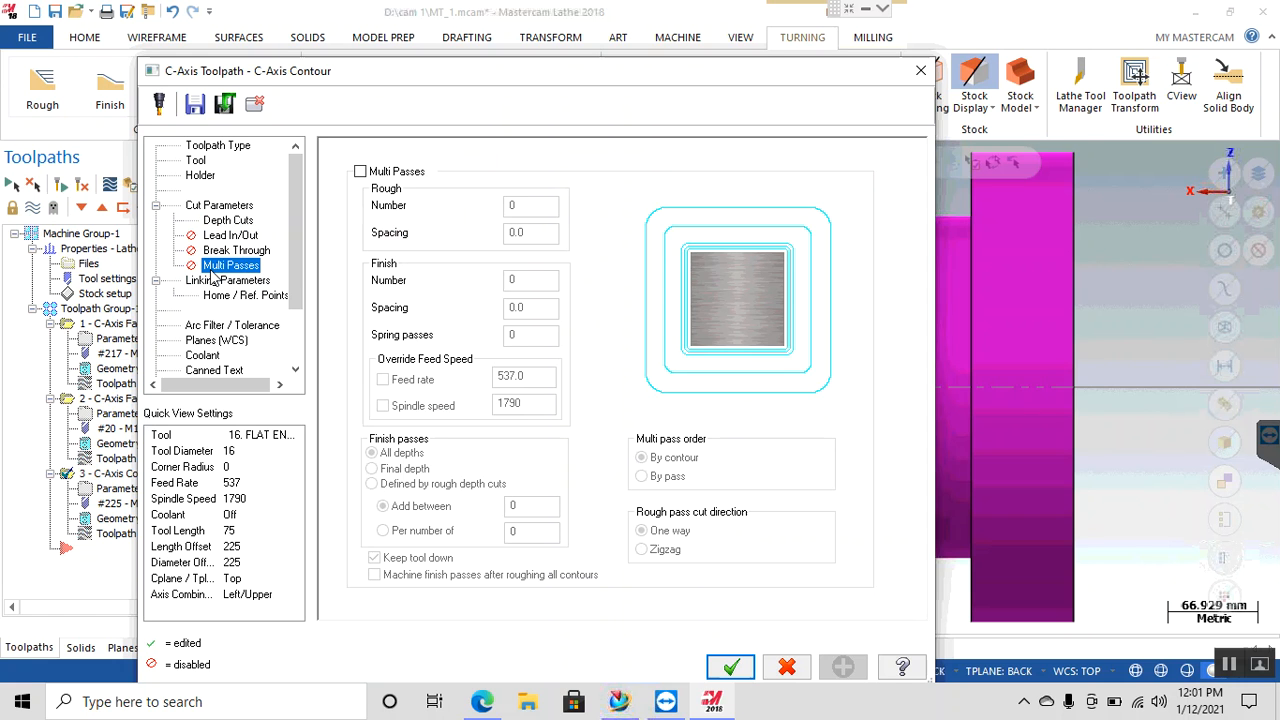
pyautogui.click(360, 172)
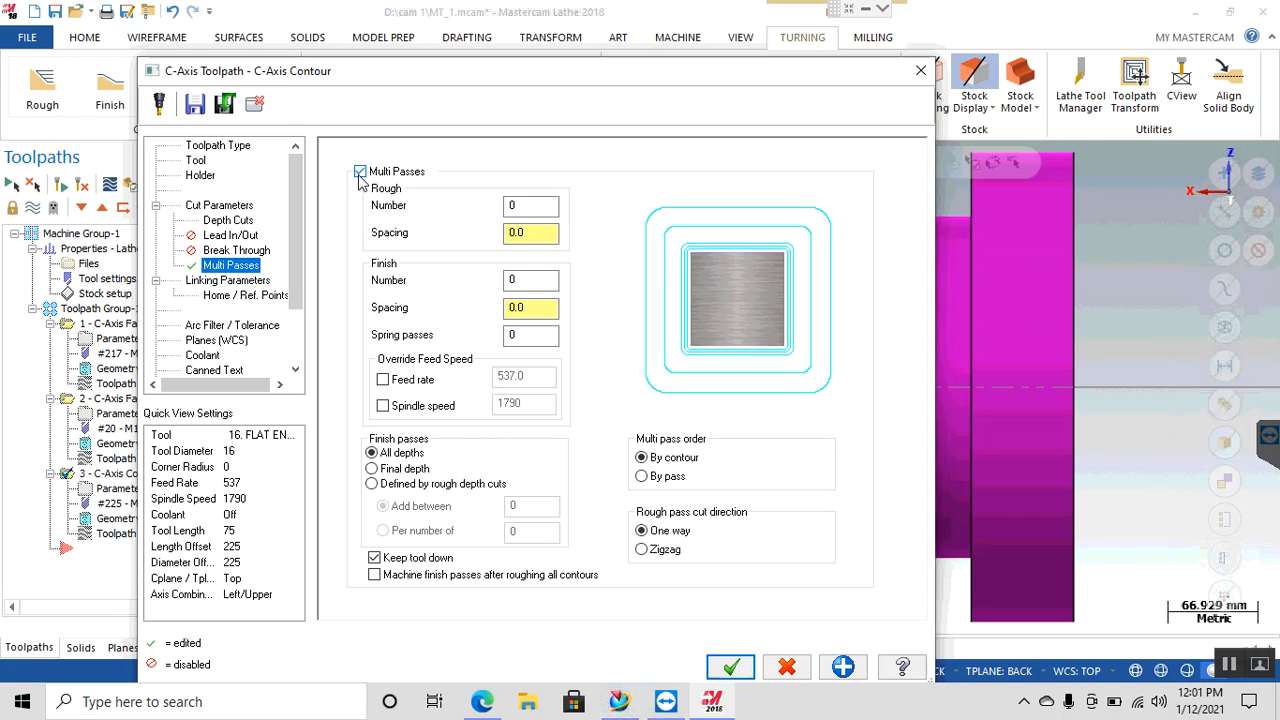
pyautogui.click(534, 207)
pyautogui.write('5')
pyautogui.click(524, 234)
pyautogui.write('4')
# Step: Add 1 finish pass with 0.2 spacing, set the rough pass direction to Zigzag and regenerate the C-axis contour
pyautogui.click(532, 279)
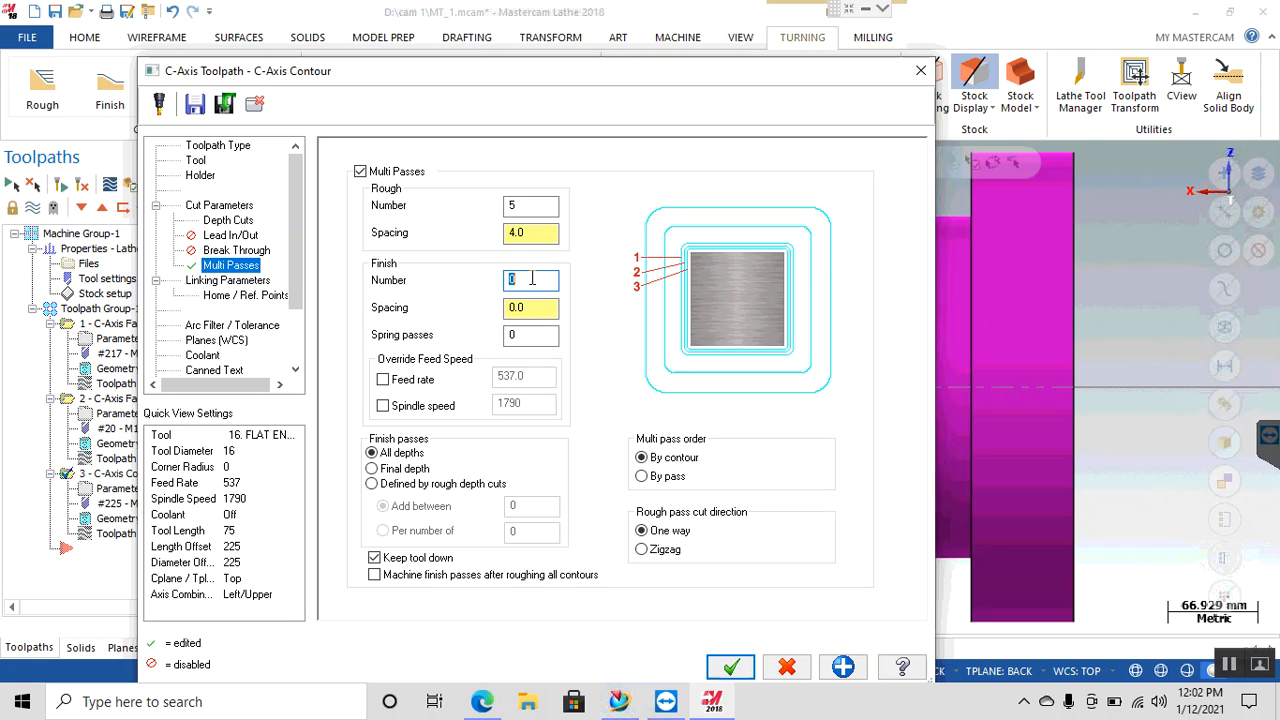
pyautogui.write('1')
pyautogui.click(537, 307)
pyautogui.click(537, 307)
pyautogui.hotkey('shift', 'Home')
pyautogui.write('.1')
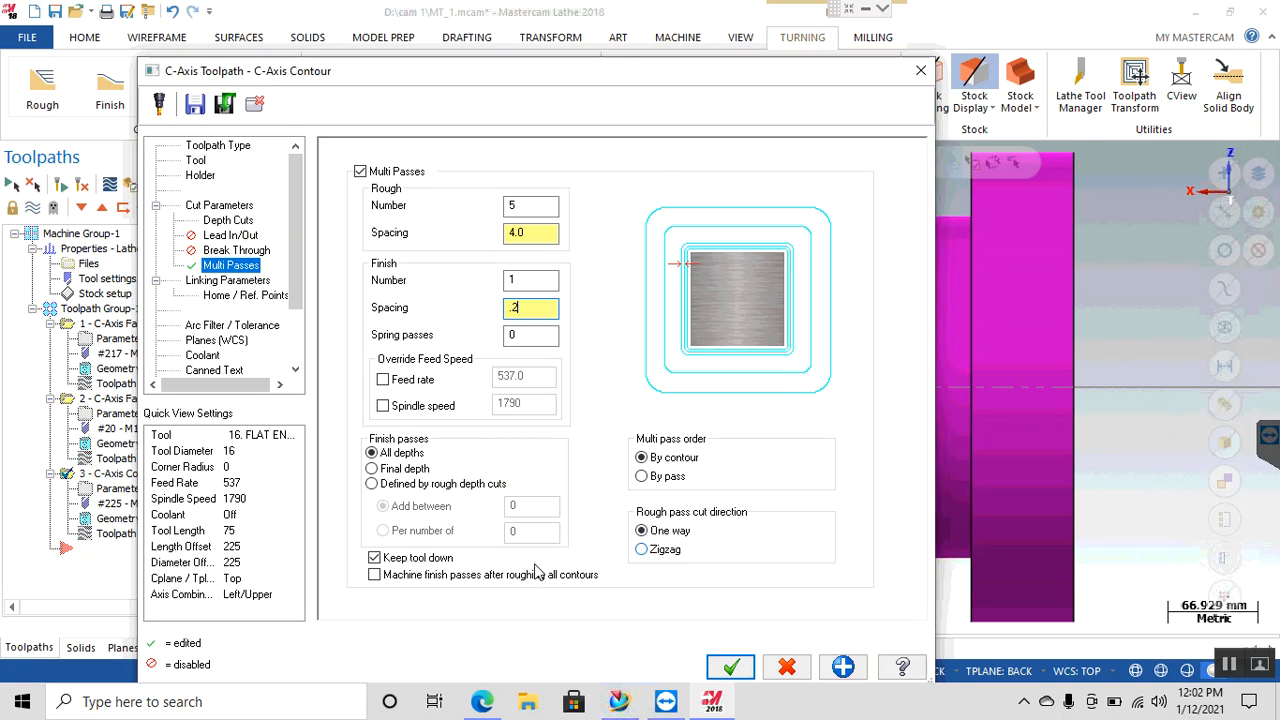
pyautogui.click(648, 548)
pyautogui.click(731, 667)
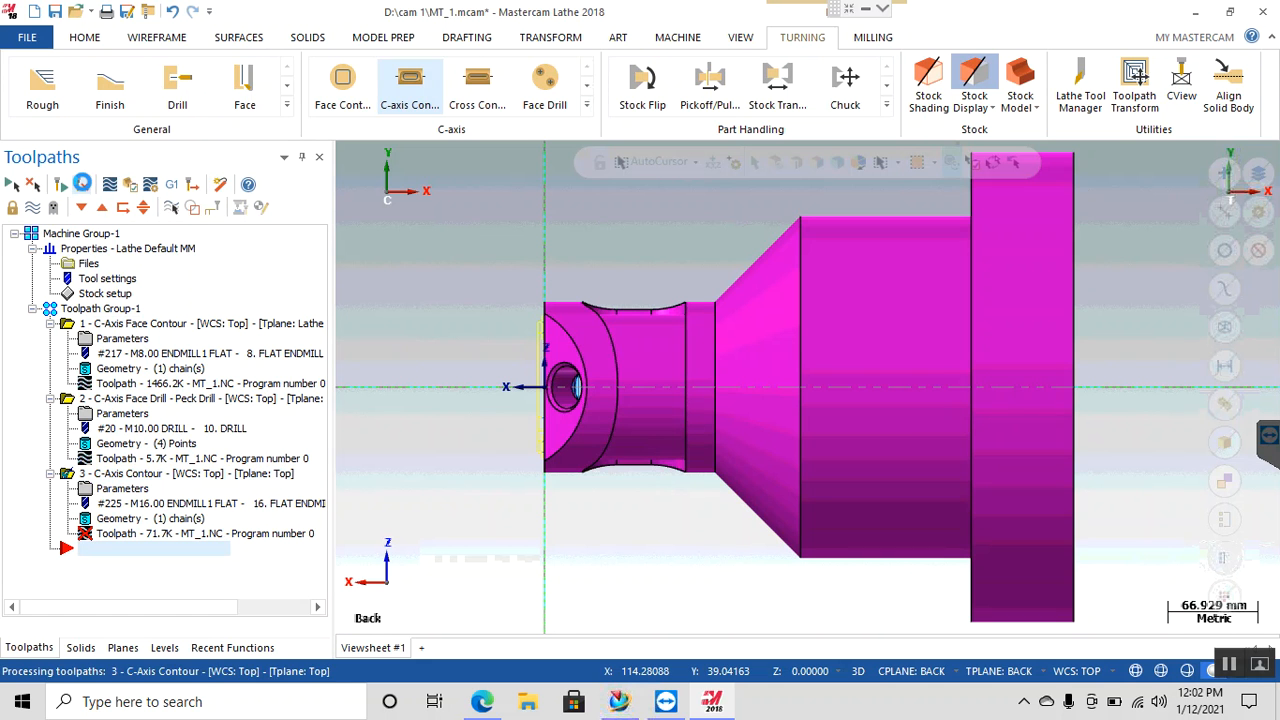
pyautogui.click(82, 184)
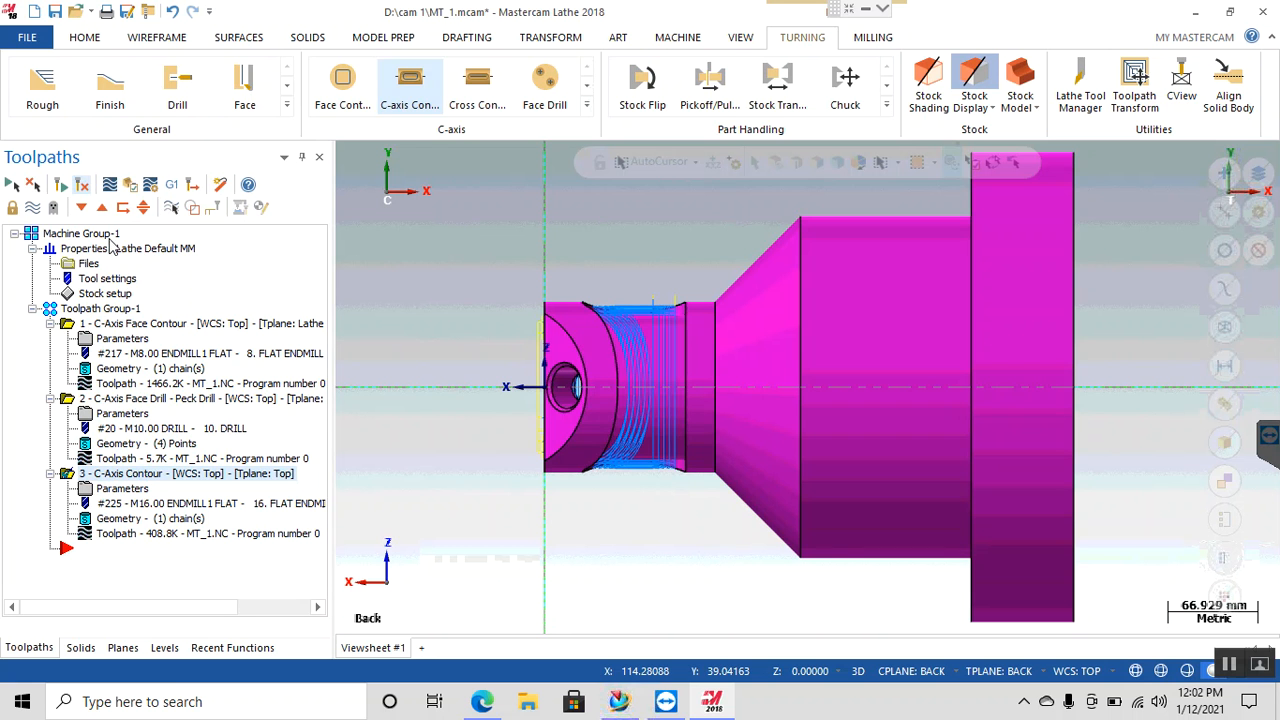
# Step: Set the C-axis contour's rough multi-pass spacing to 6 and regenerate the toolpath
pyautogui.click(145, 489)
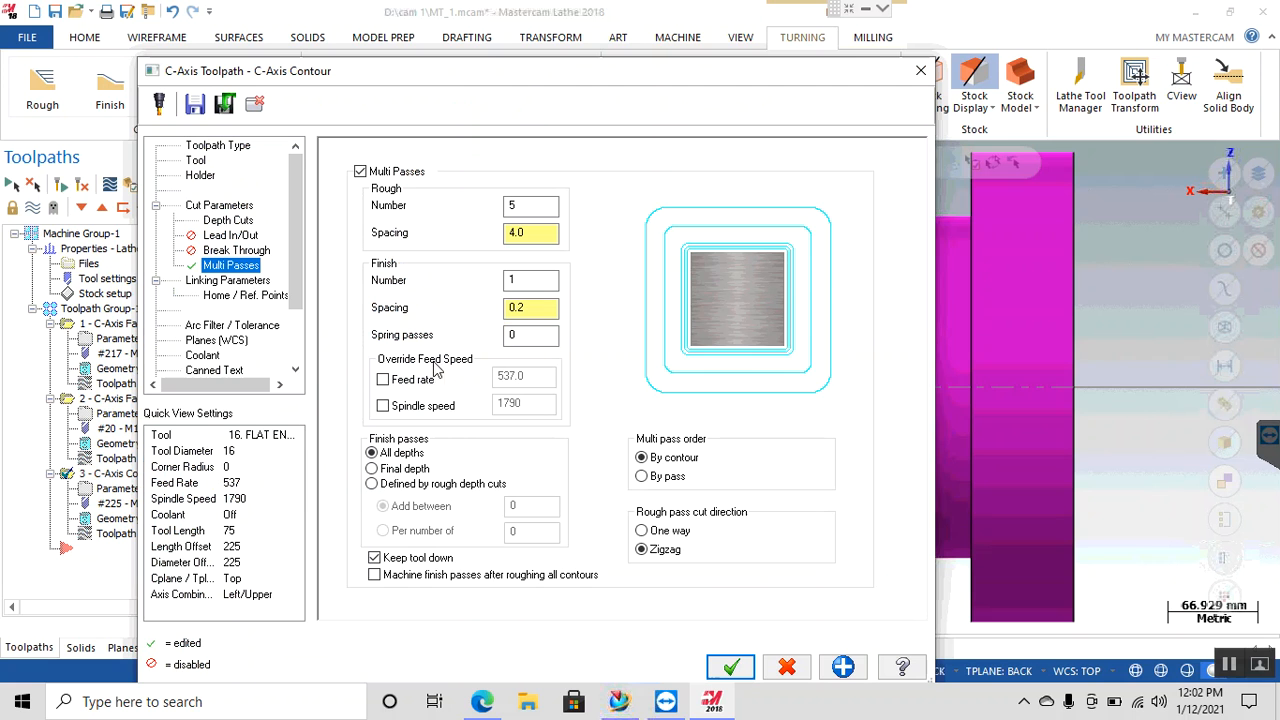
pyautogui.click(509, 206)
pyautogui.click(204, 161)
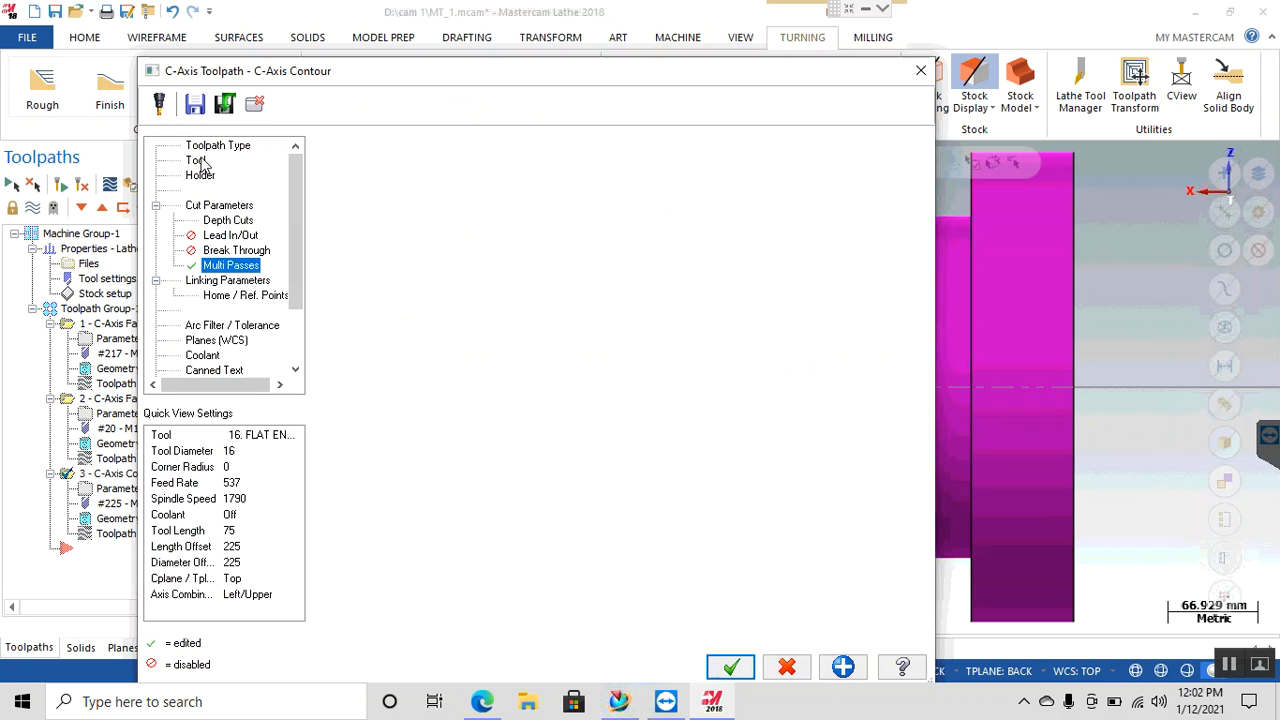
pyautogui.click(509, 238)
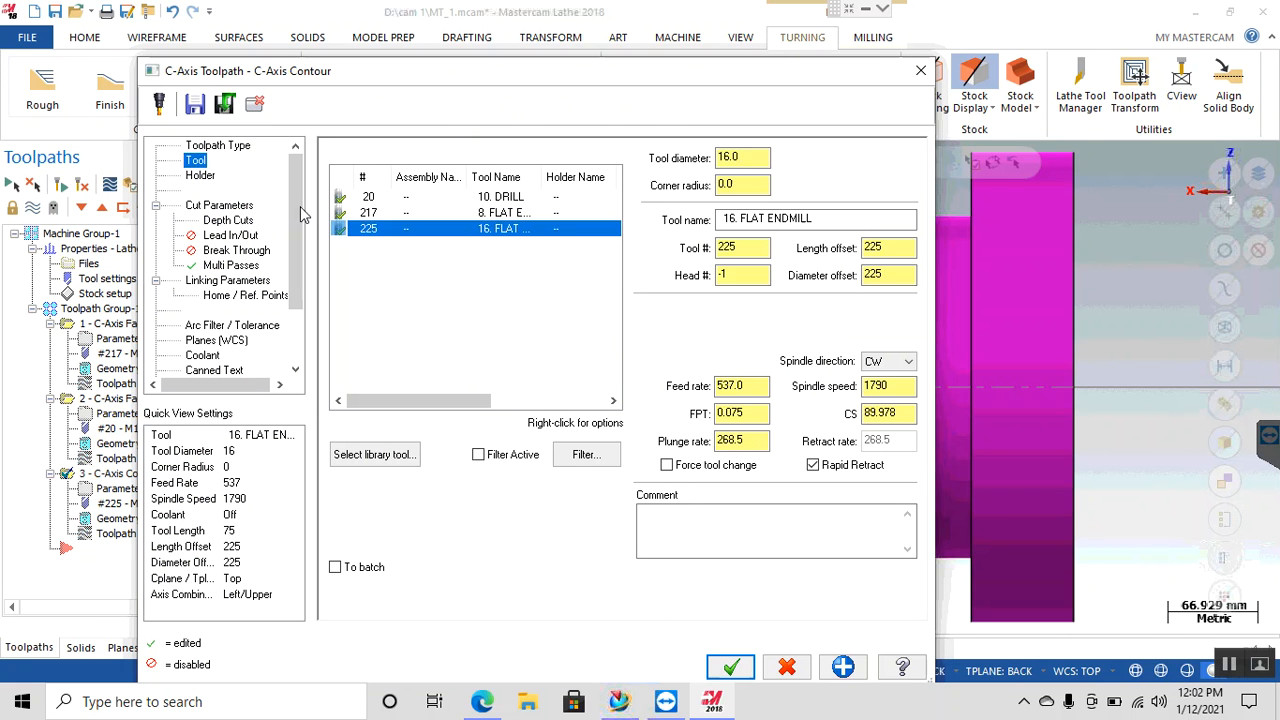
pyautogui.click(240, 206)
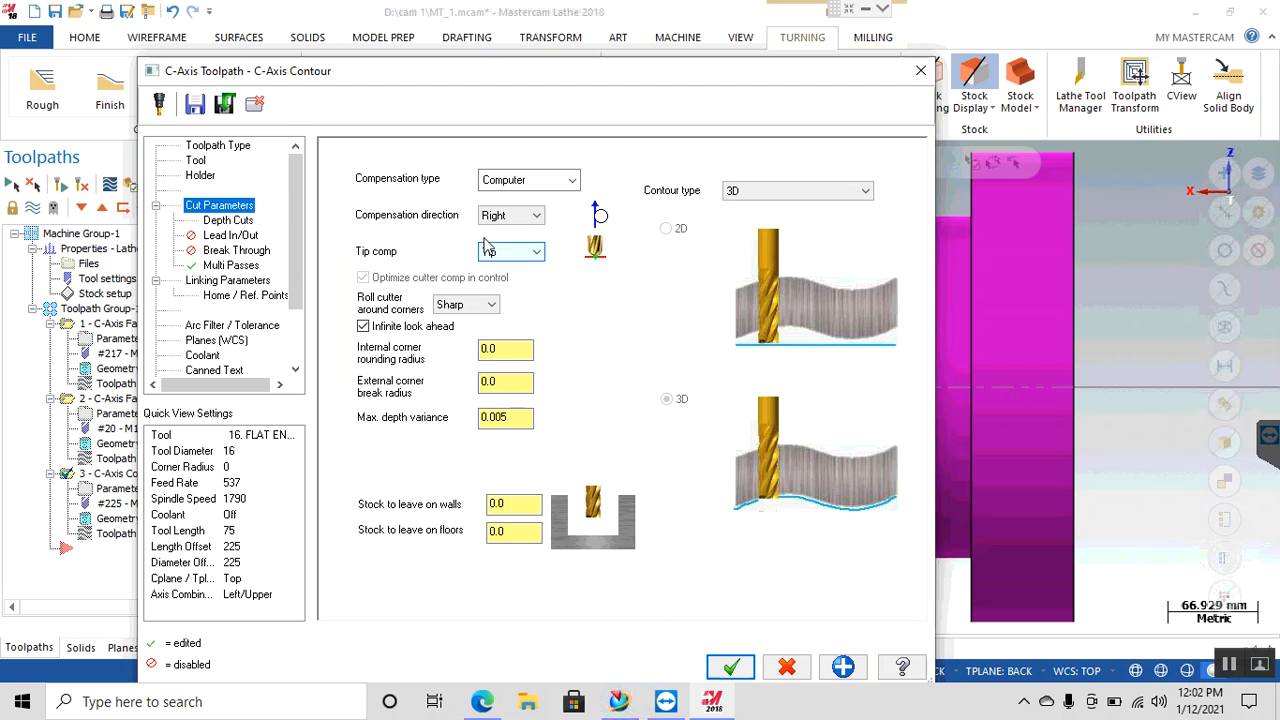
pyautogui.click(233, 281)
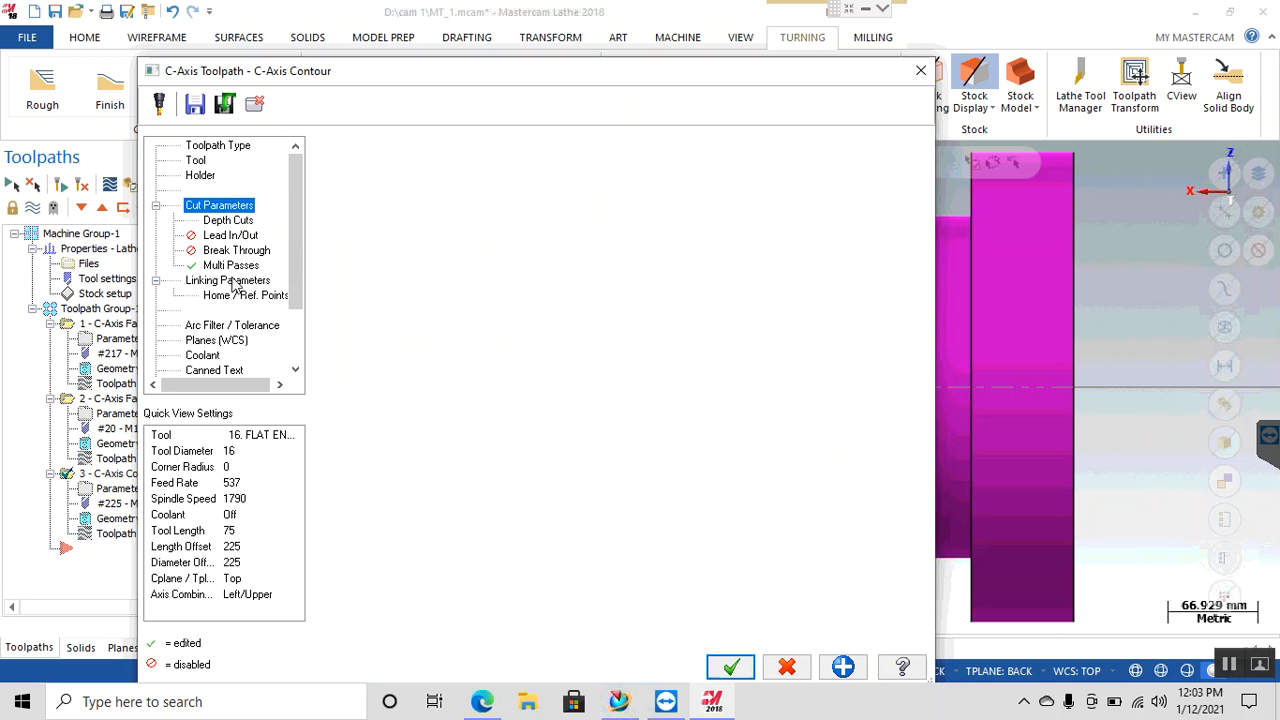
pyautogui.click(230, 265)
pyautogui.doubleClick(514, 233)
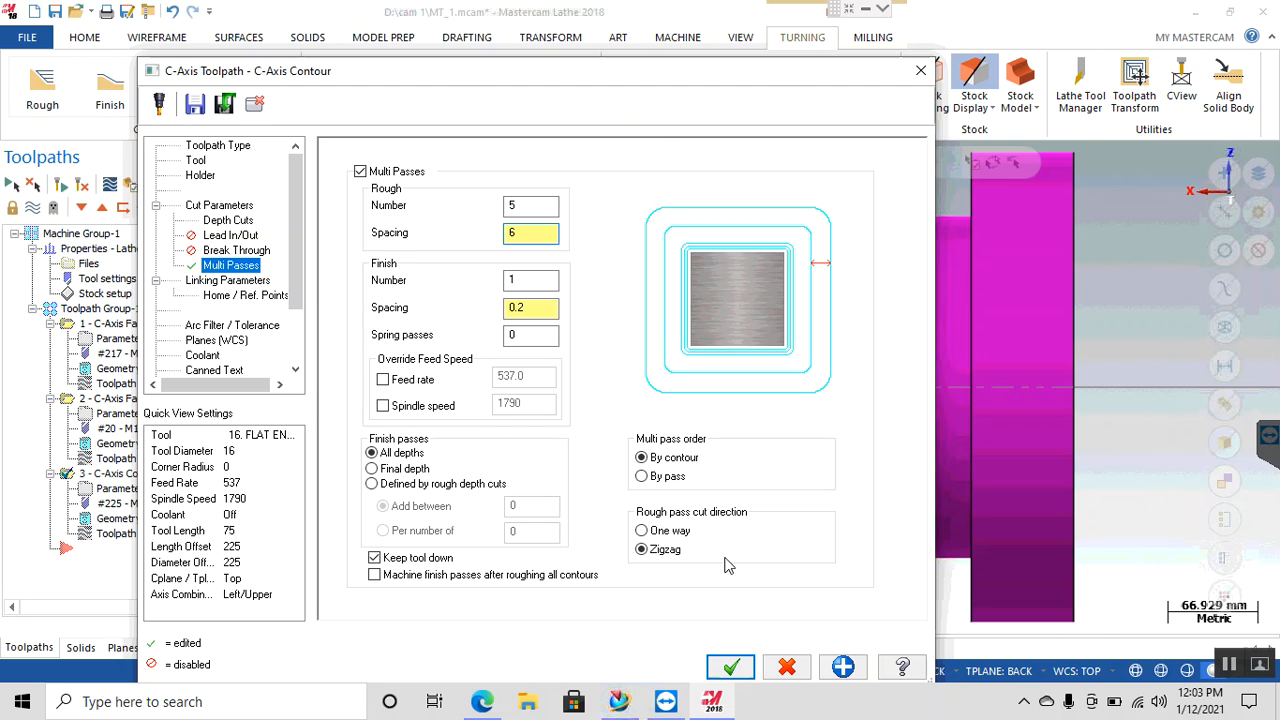
pyautogui.click(731, 666)
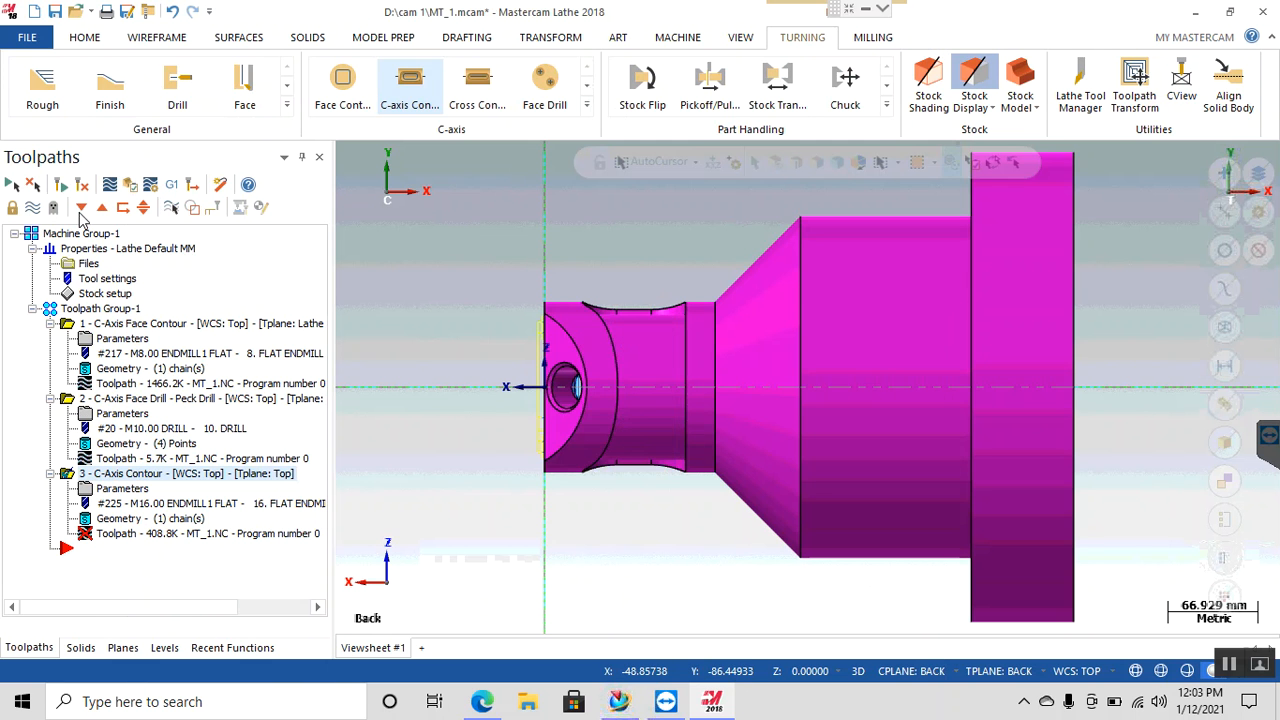
pyautogui.click(80, 183)
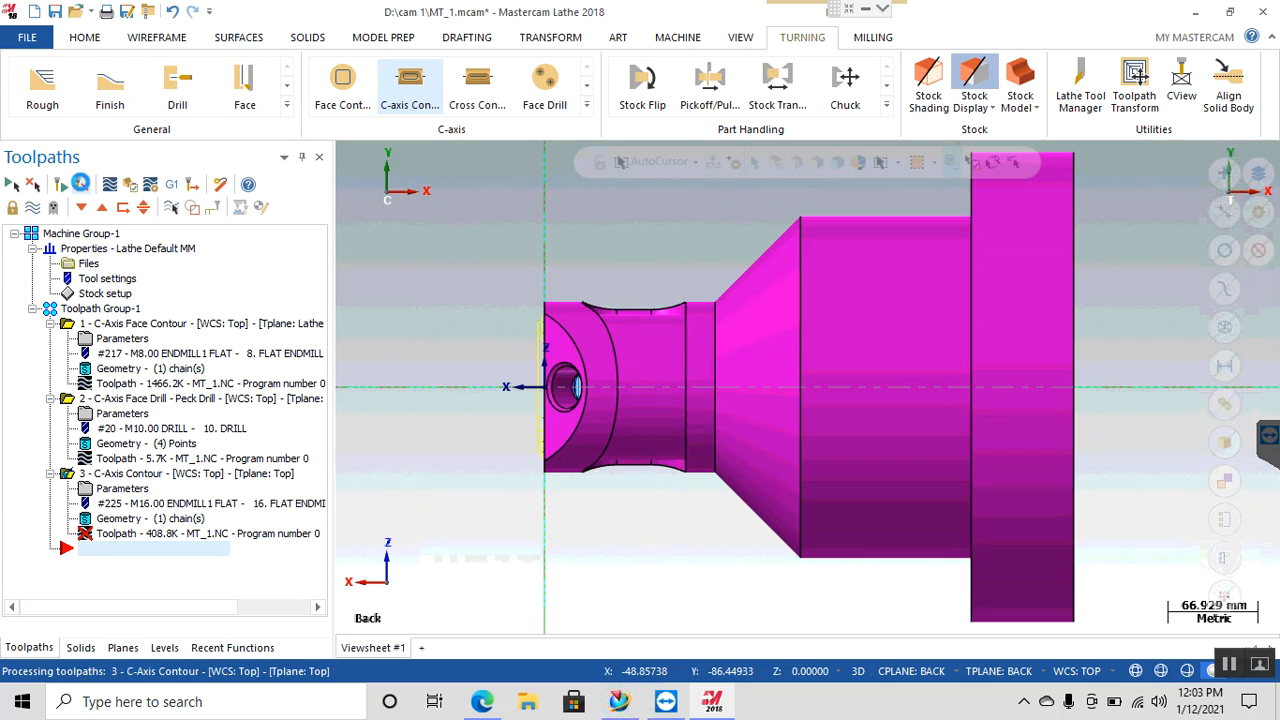
# Step: Examine the regenerated C-axis contour passes in the neck groove from the right, front and left sides and at a close angled view
pyautogui.rightClick(320, 248)
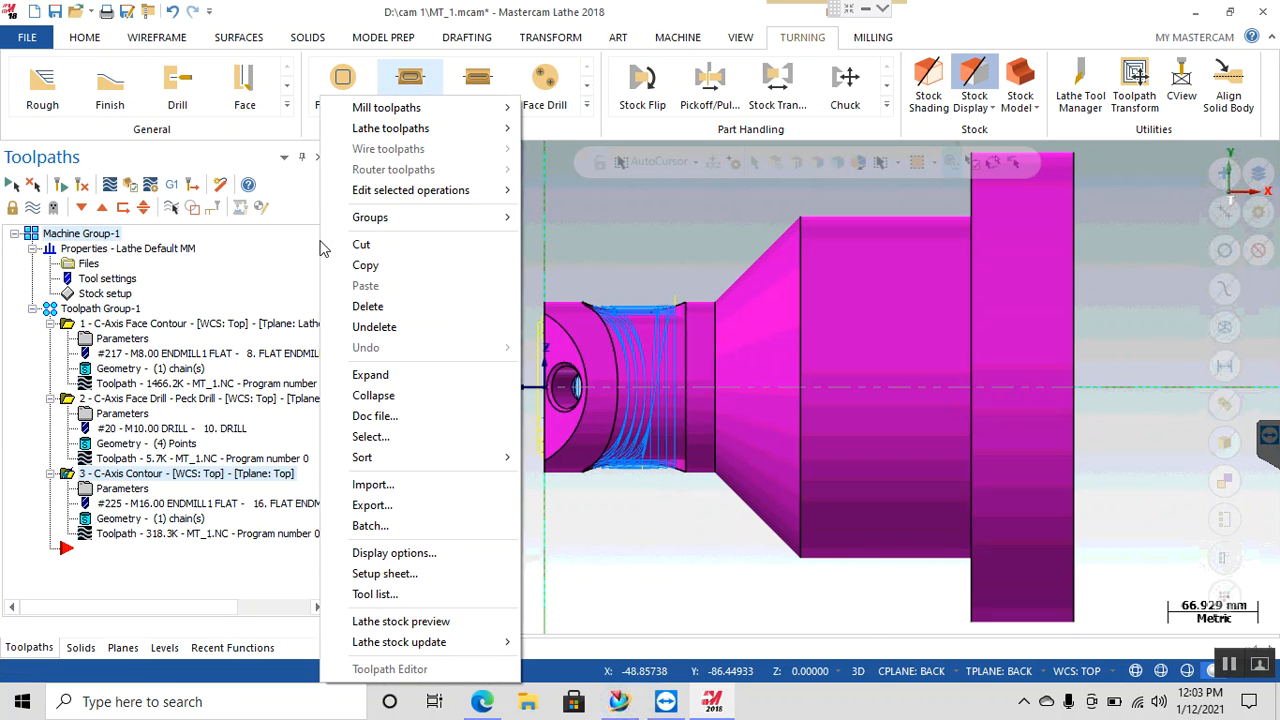
pyautogui.rightClick(647, 237)
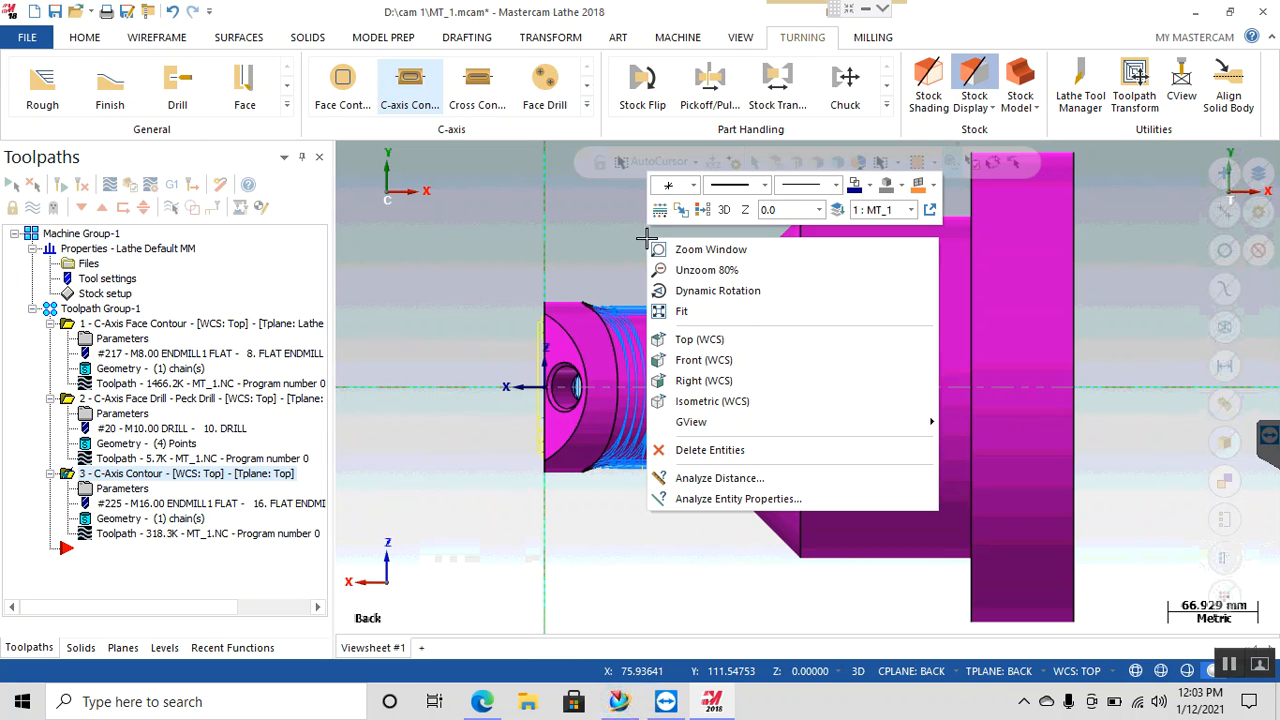
pyautogui.click(686, 382)
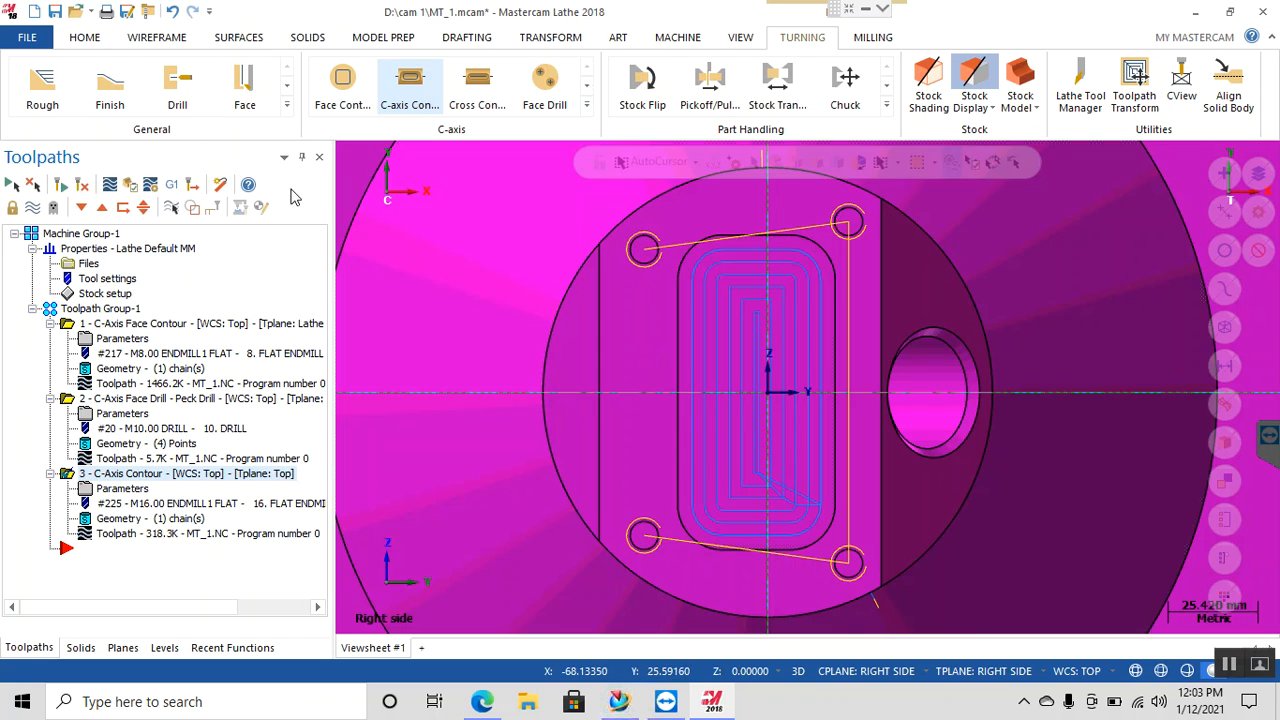
pyautogui.rightClick(509, 279)
pyautogui.click(573, 401)
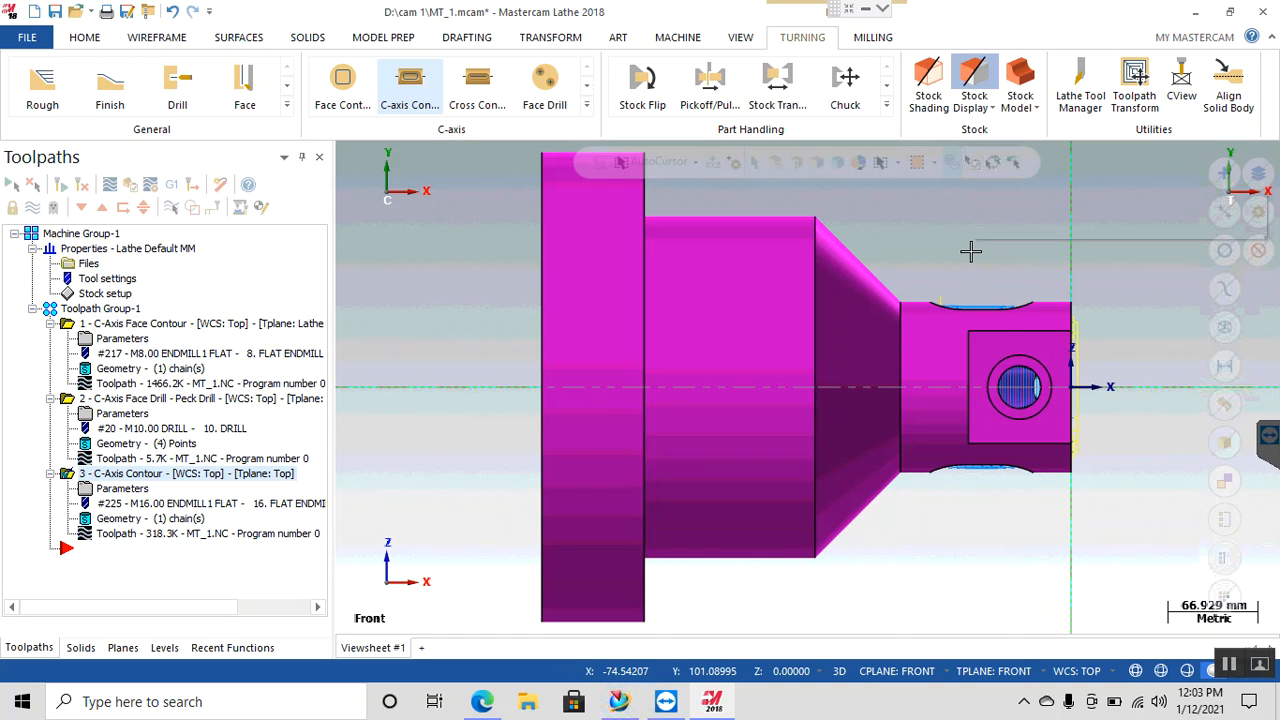
pyautogui.rightClick(971, 251)
pyautogui.moveTo(1036, 440)
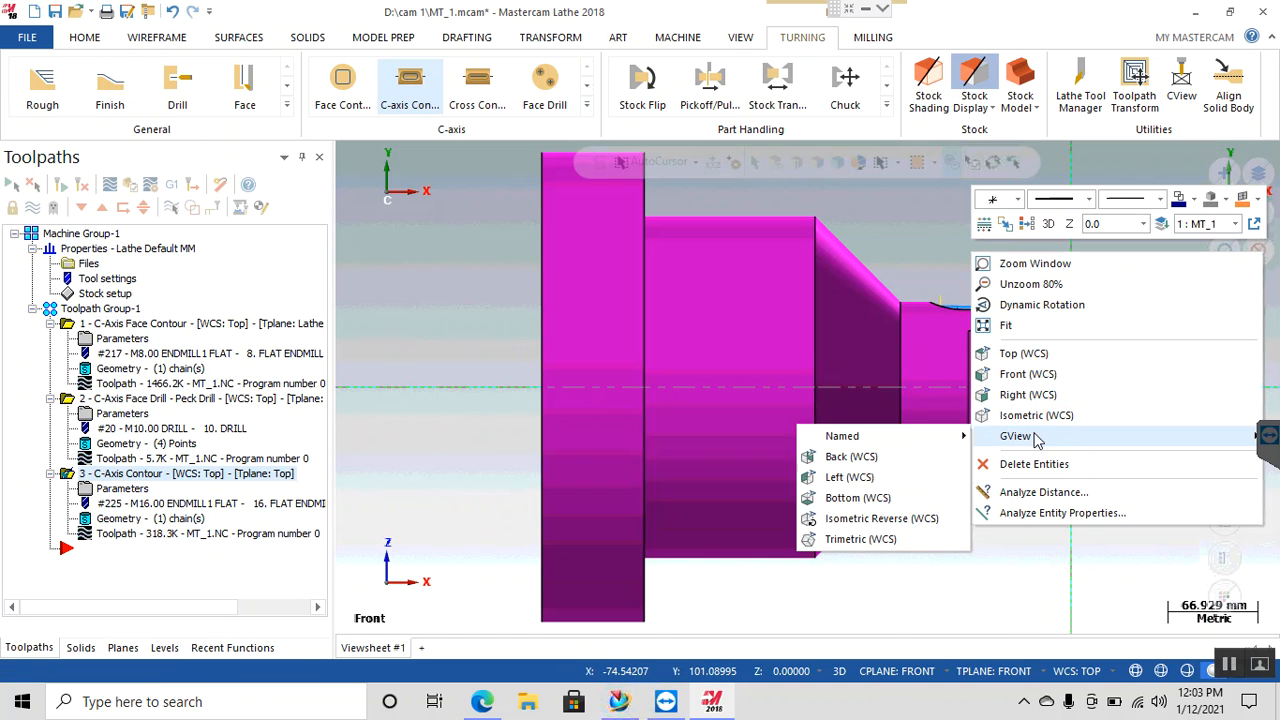
pyautogui.click(860, 479)
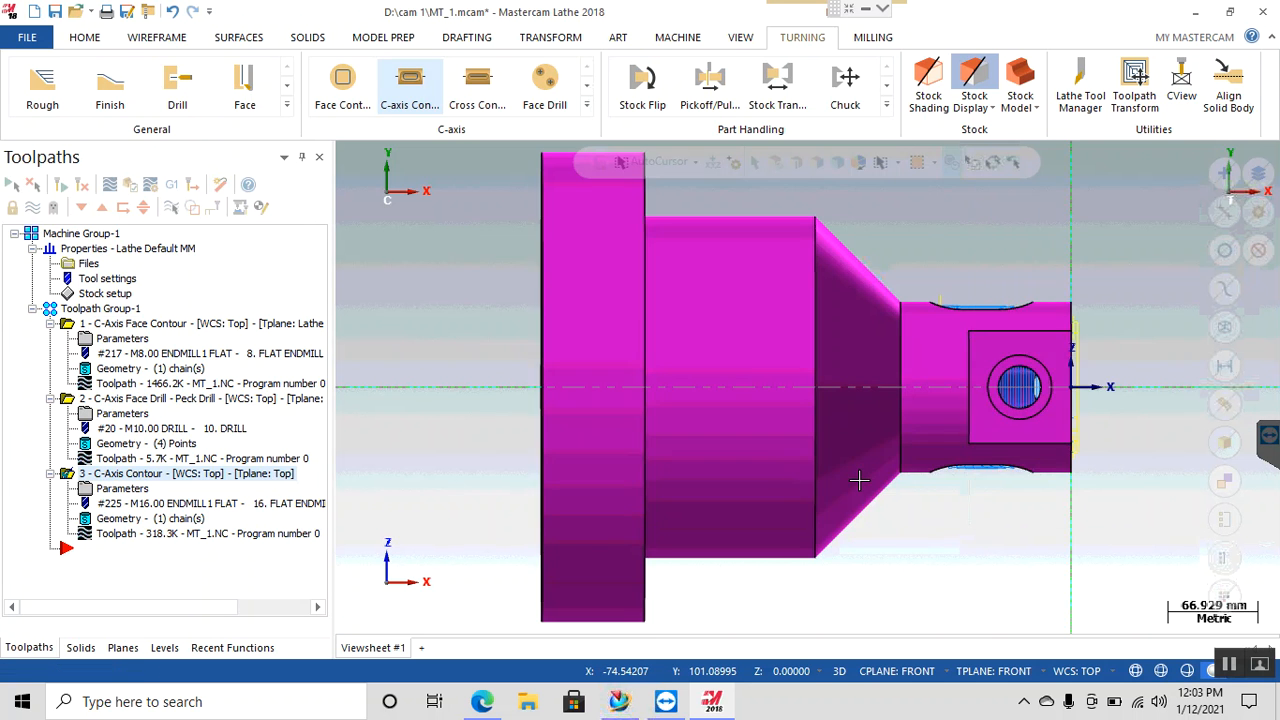
pyautogui.moveTo(1080, 374)
pyautogui.mouseDown(button='middle')
pyautogui.moveTo(997, 491)
pyautogui.moveTo(1100, 529)
pyautogui.moveTo(1238, 546)
pyautogui.mouseUp(button='middle')
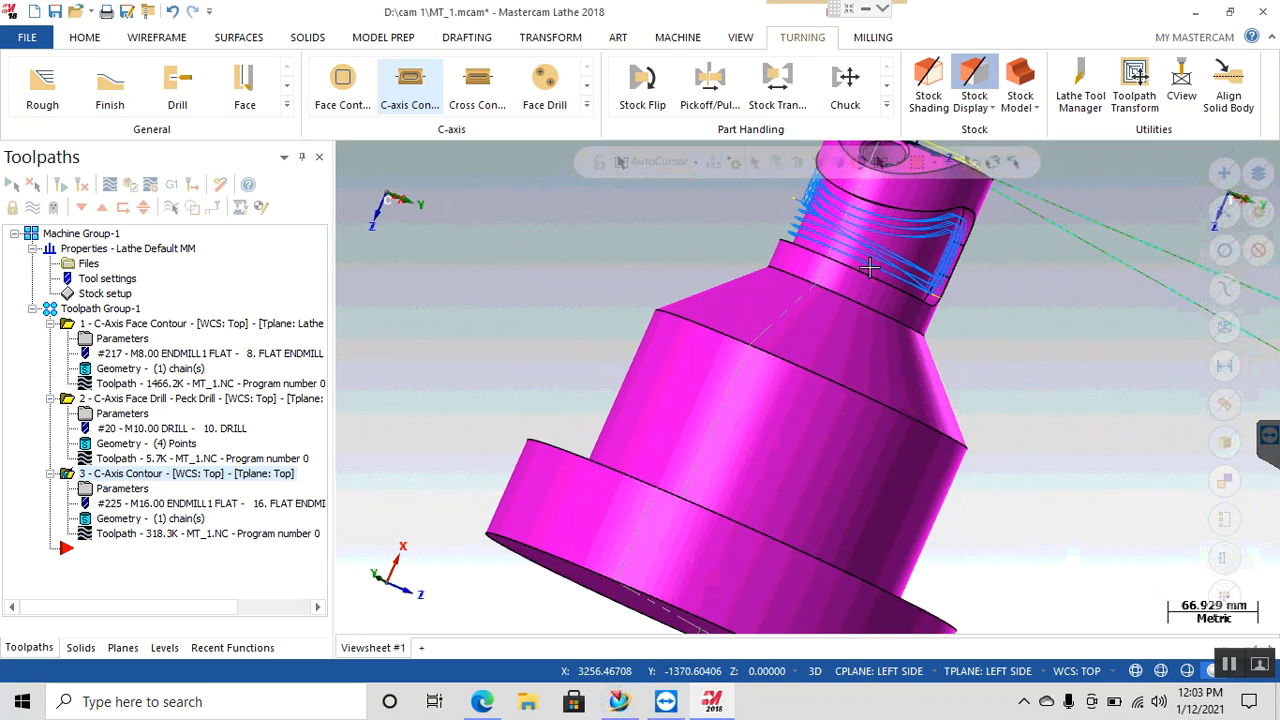
pyautogui.scroll(4, 818, 202)
pyautogui.scroll(5, 818, 202)
pyautogui.moveTo(818, 202)
pyautogui.mouseDown(button='middle')
pyautogui.moveTo(874, 228)
pyautogui.moveTo(954, 198)
pyautogui.moveTo(974, 226)
pyautogui.moveTo(859, 177)
pyautogui.mouseUp(button='middle')
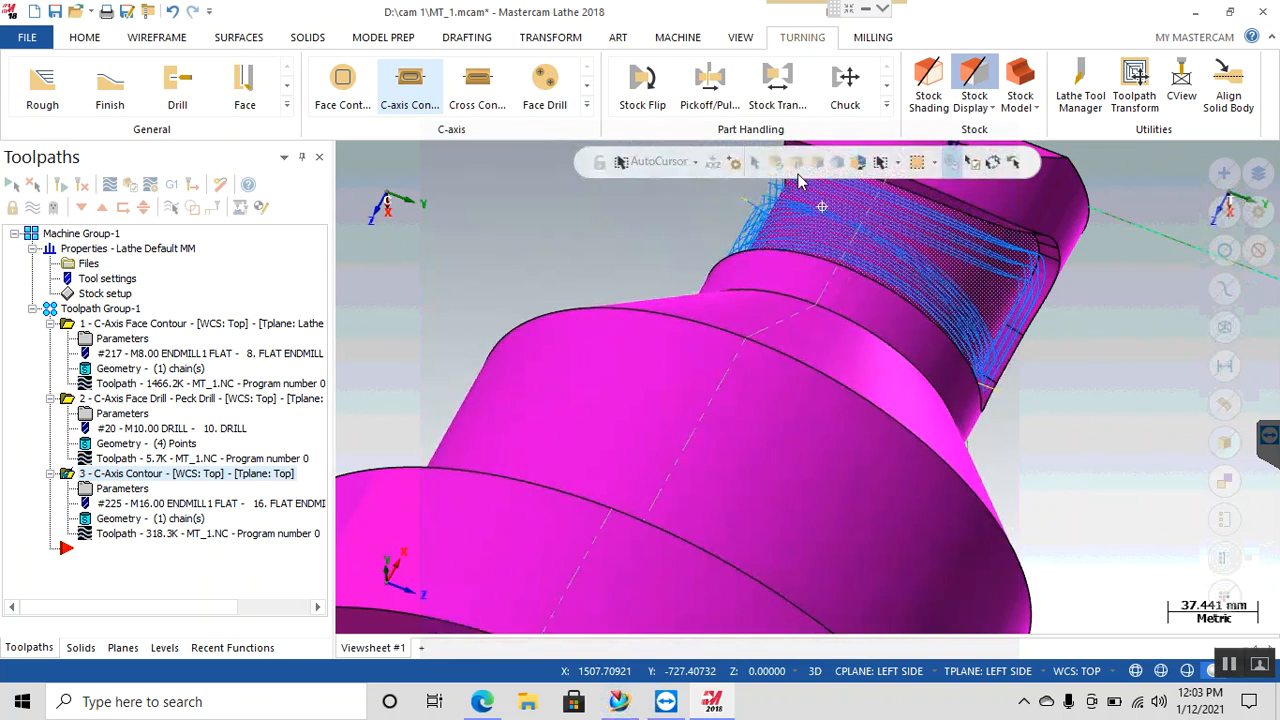
pyautogui.scroll(4, 983, 305)
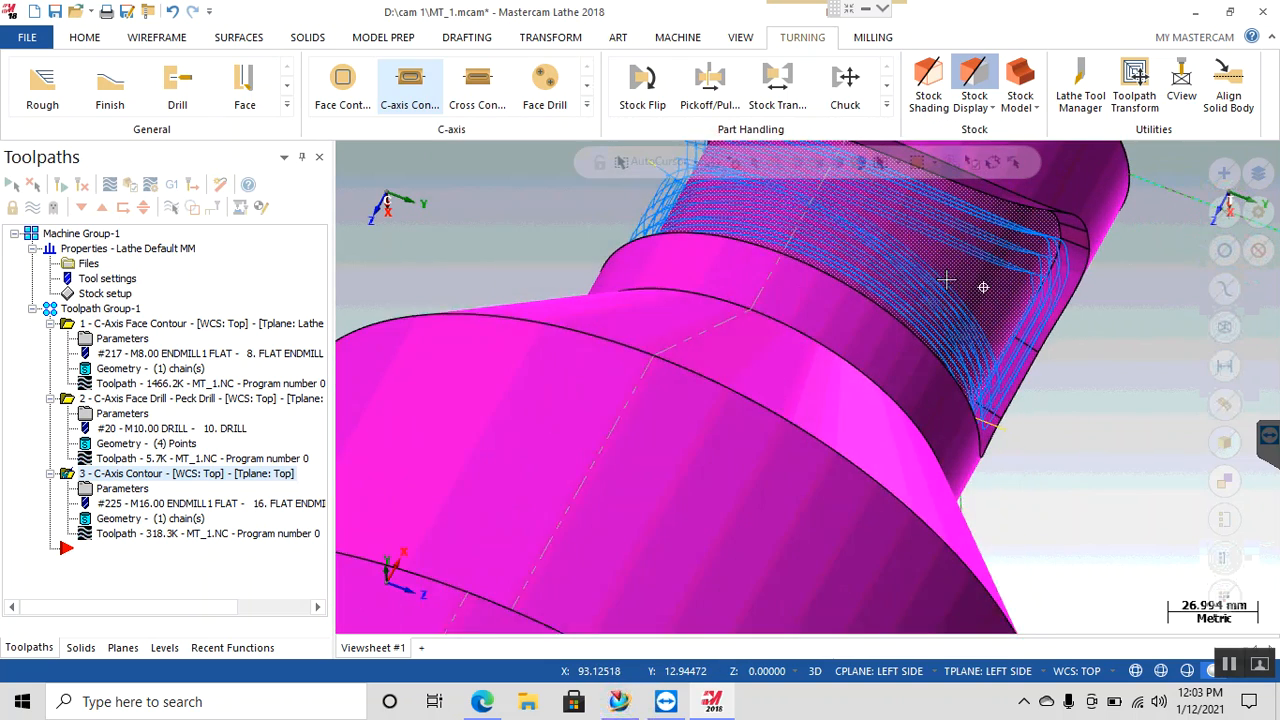
pyautogui.moveTo(933, 270); pyautogui.dragTo(913, 258, button='middle')
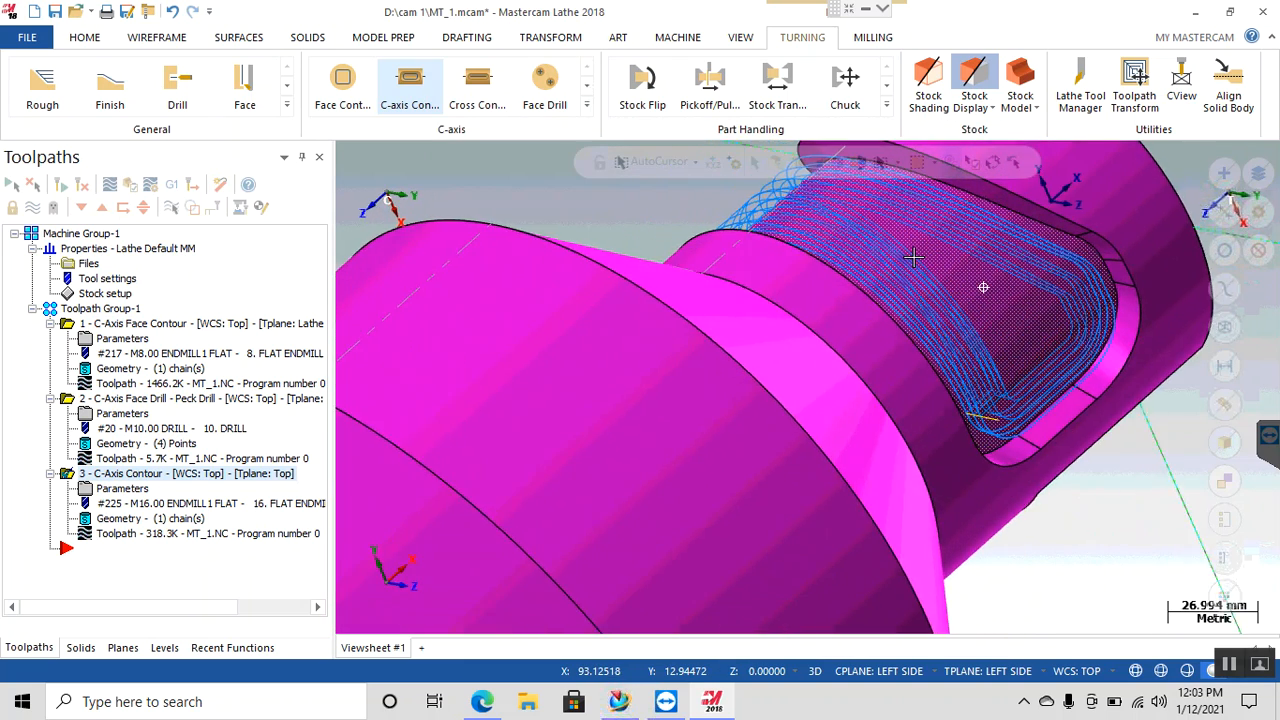
pyautogui.press('F2')
# Step: Change the C-axis contour's tool to the 8 mm flat endmill and review its depth cuts and cut parameters
pyautogui.click(103, 491)
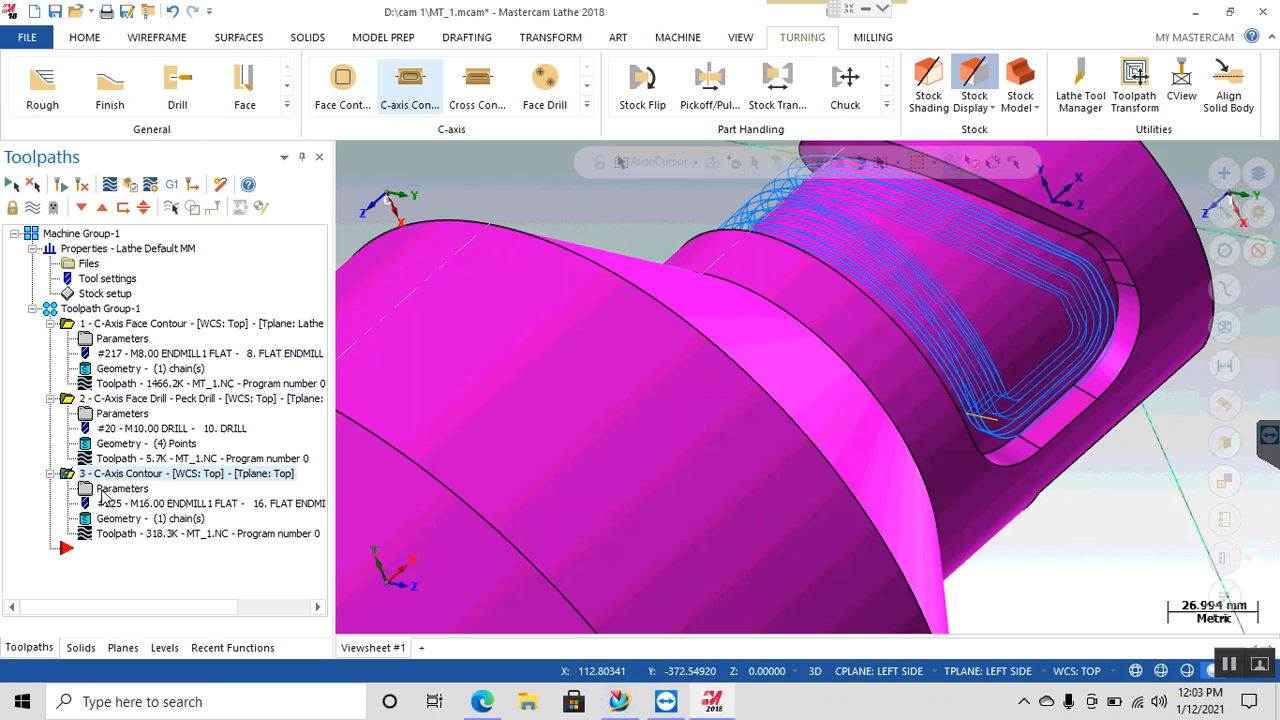
pyautogui.click(103, 493)
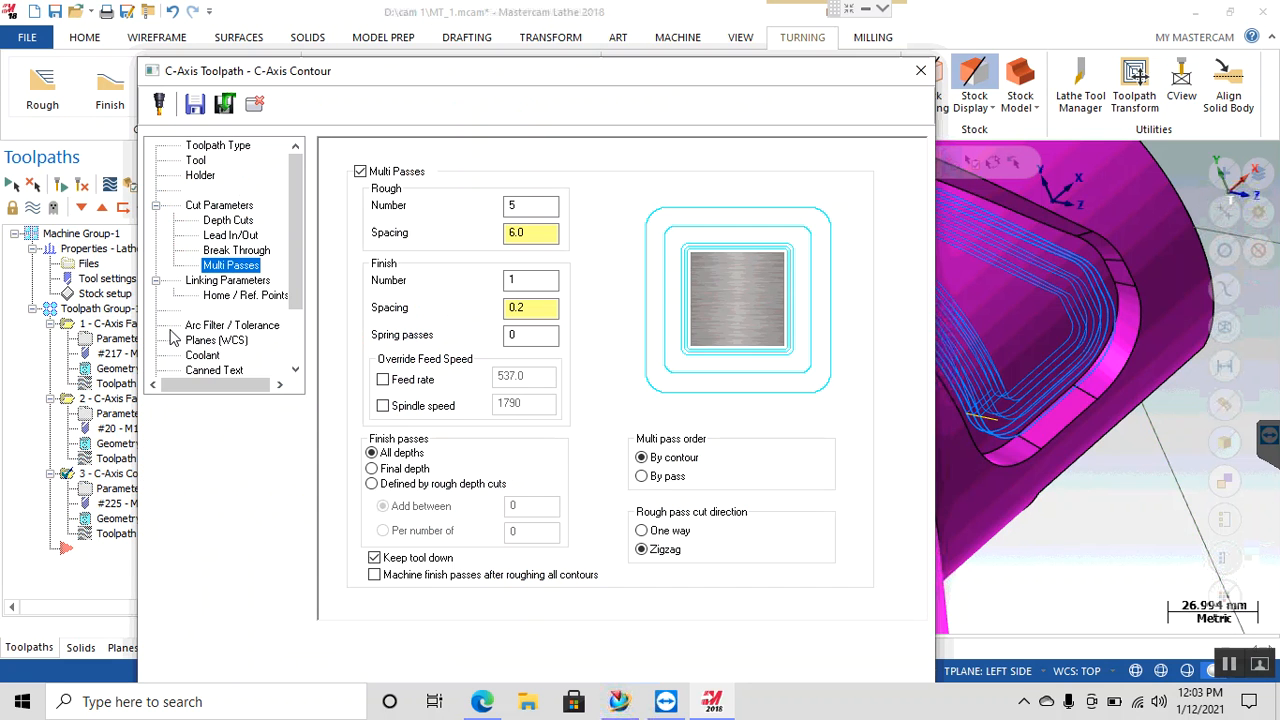
pyautogui.click(197, 161)
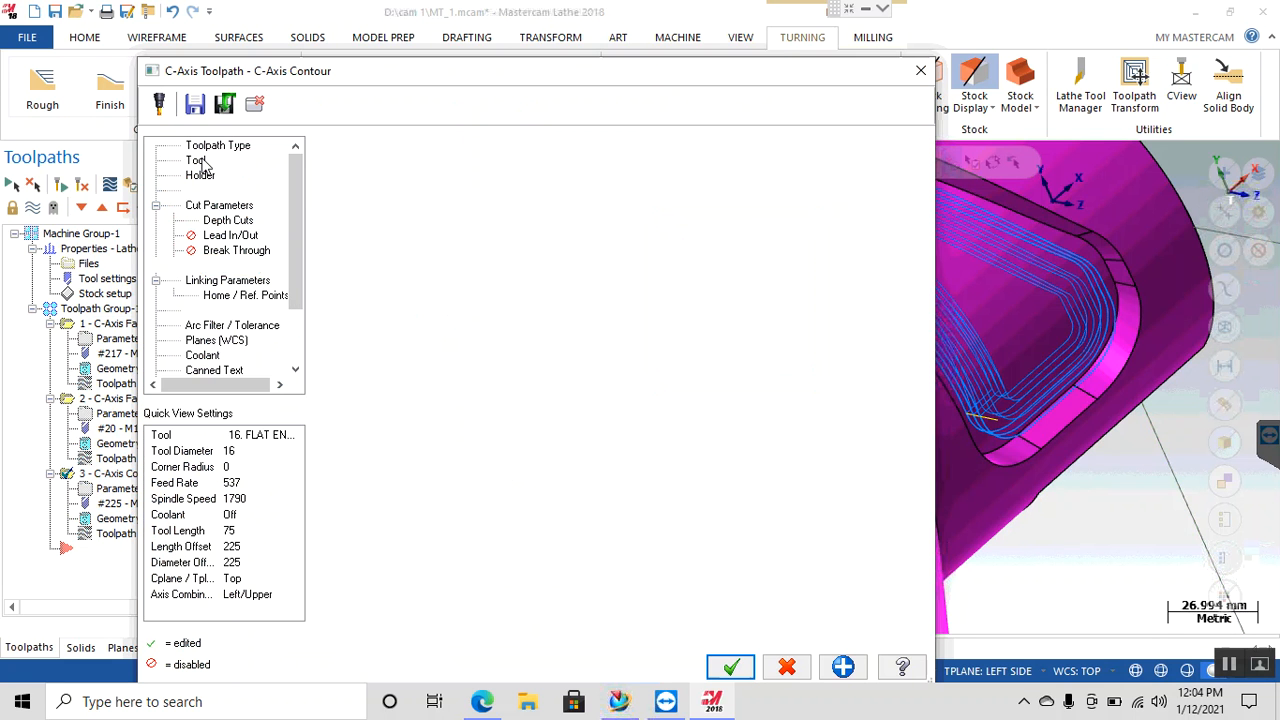
pyautogui.click(452, 228)
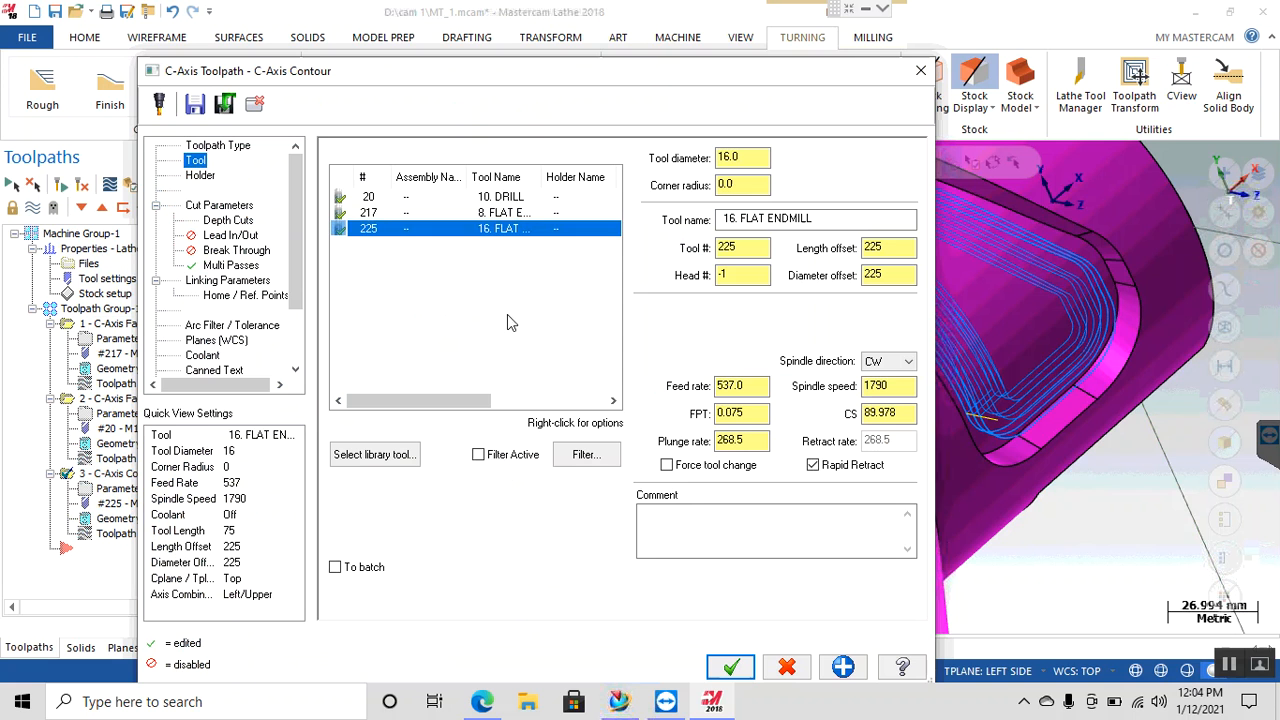
pyautogui.click(468, 213)
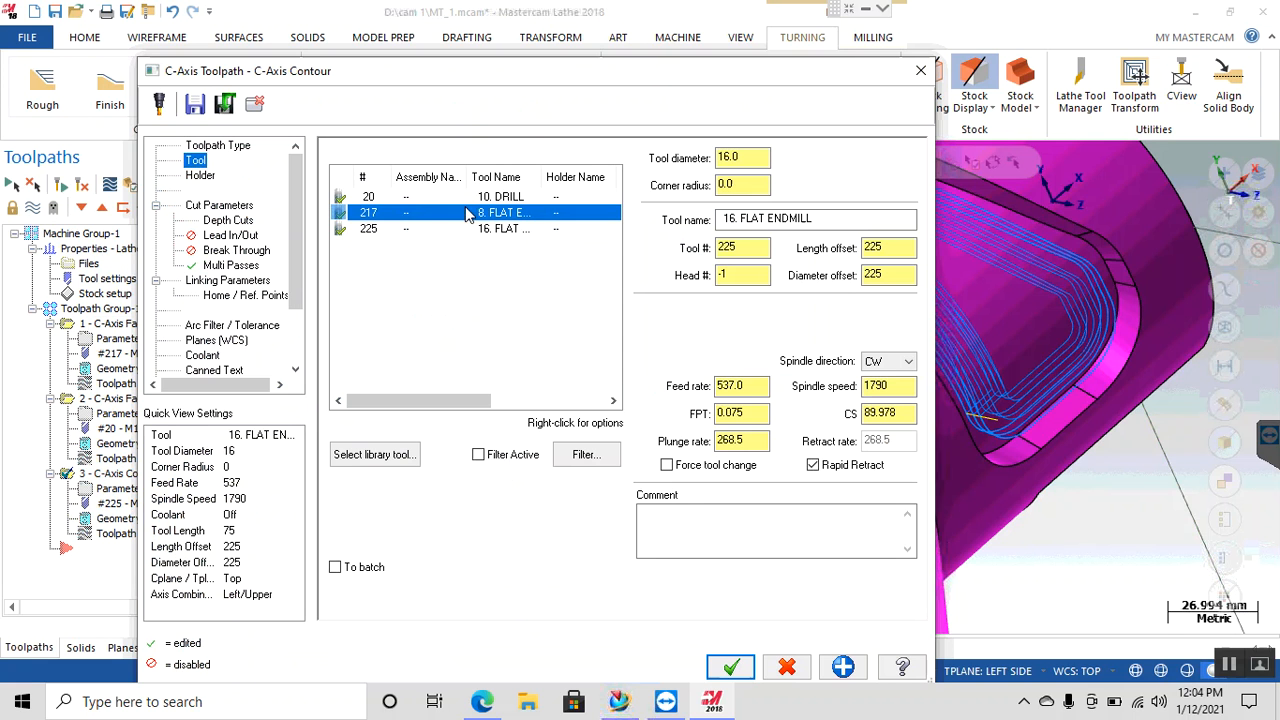
pyautogui.click(228, 220)
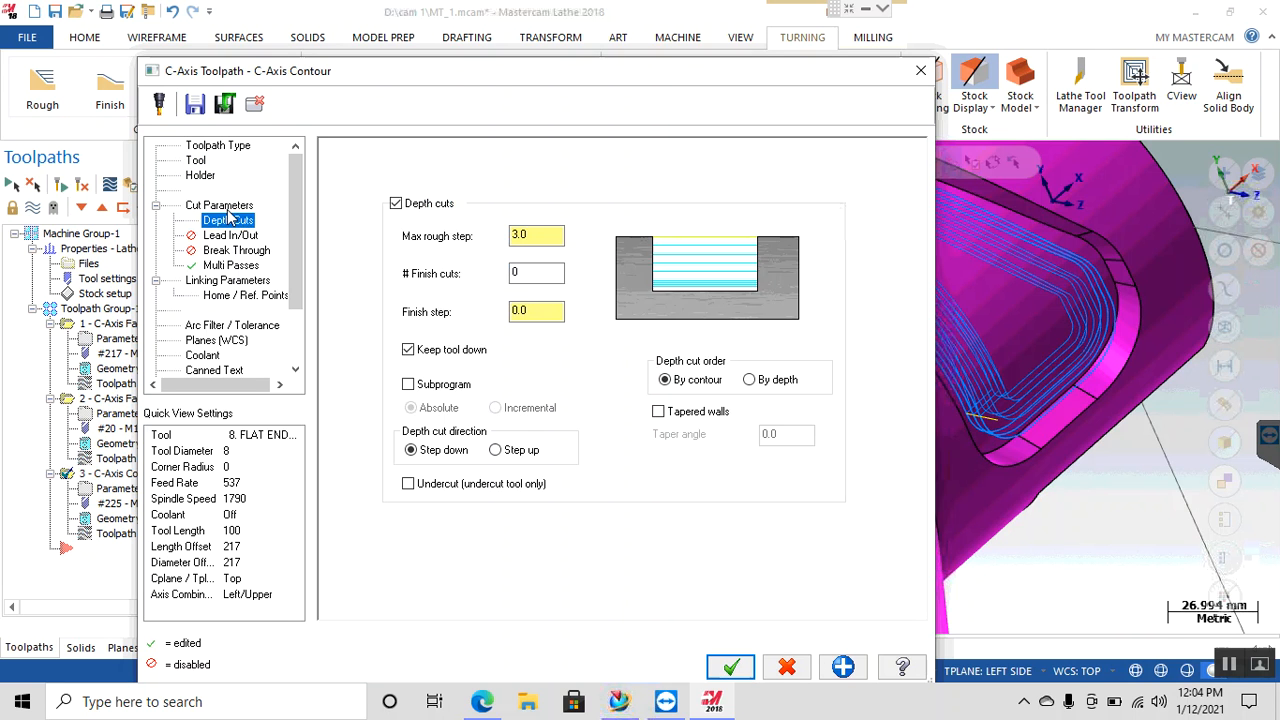
pyautogui.click(220, 205)
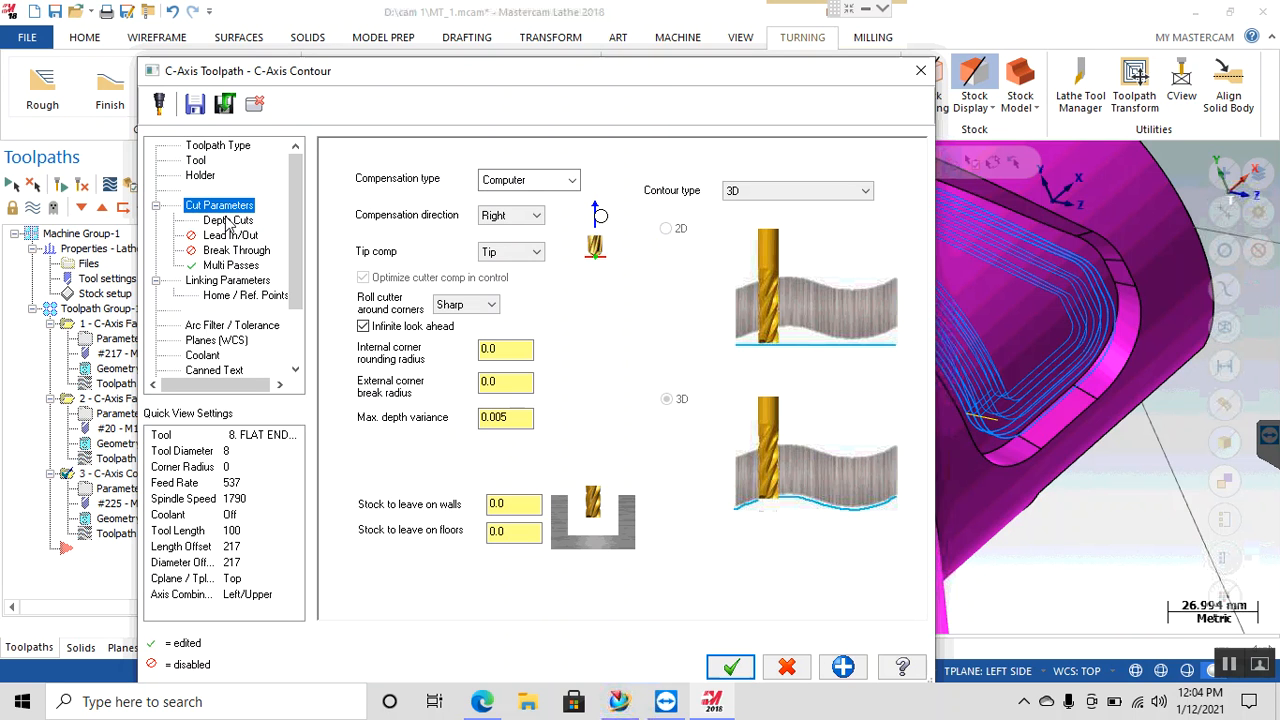
# Step: Assign the 12 mm flat endmill, tool 221, from the tool library to the C-axis contour and regenerate the toolpath
pyautogui.click(196, 161)
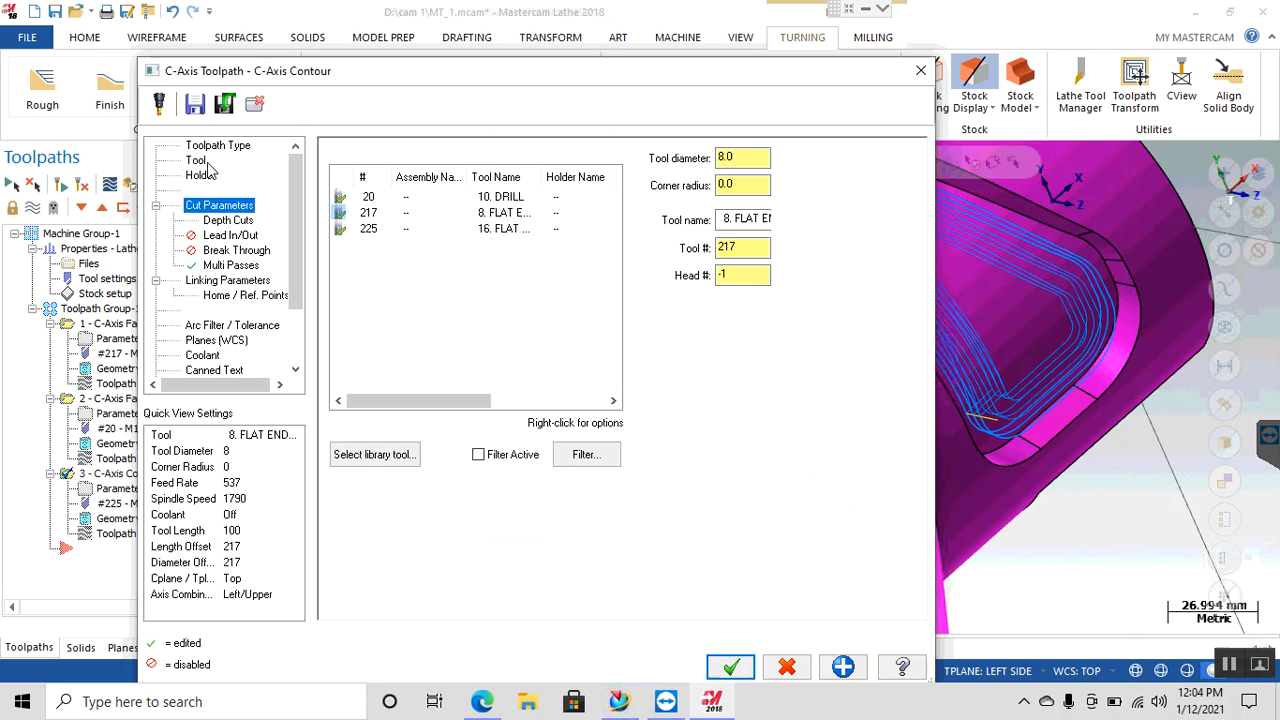
pyautogui.click(391, 458)
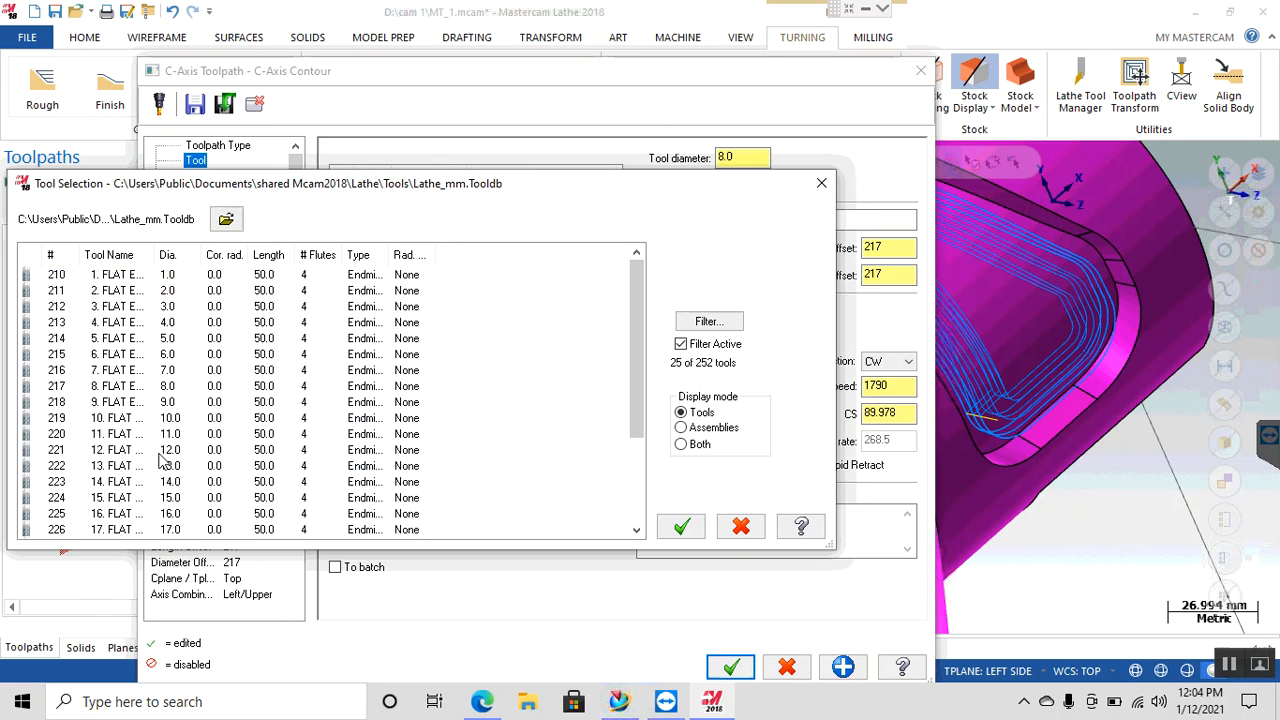
pyautogui.click(352, 452)
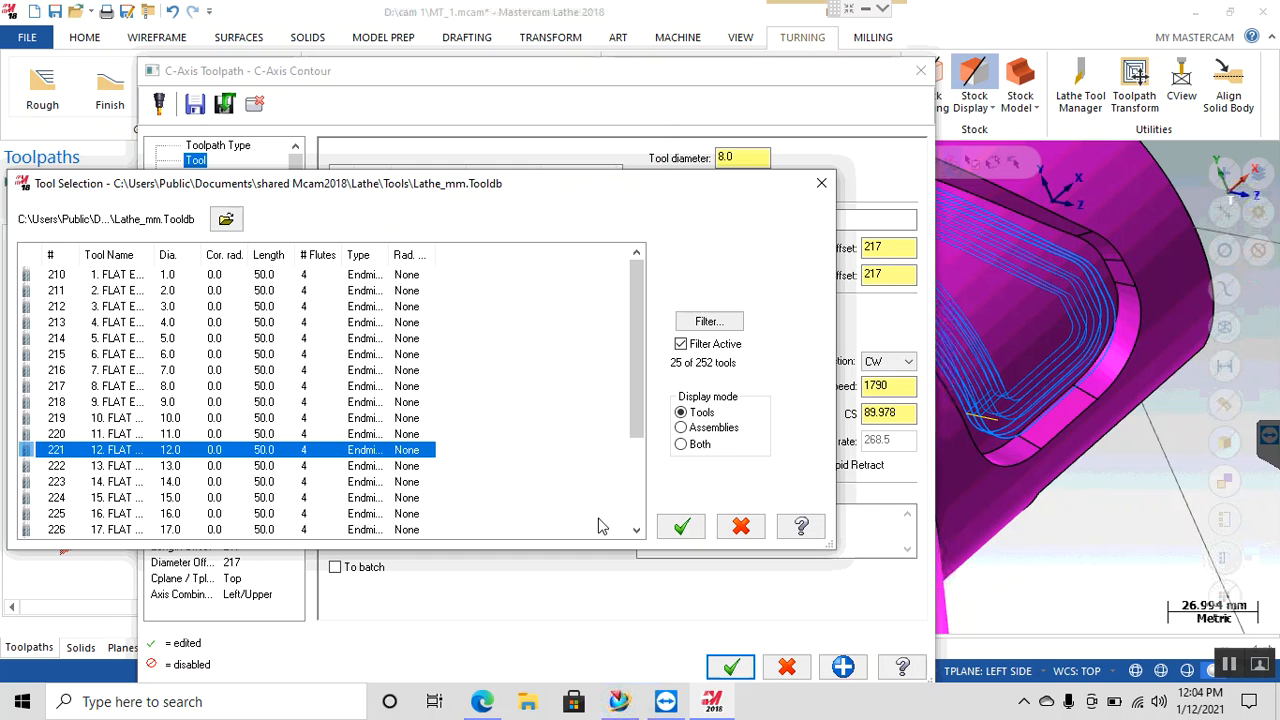
pyautogui.click(681, 528)
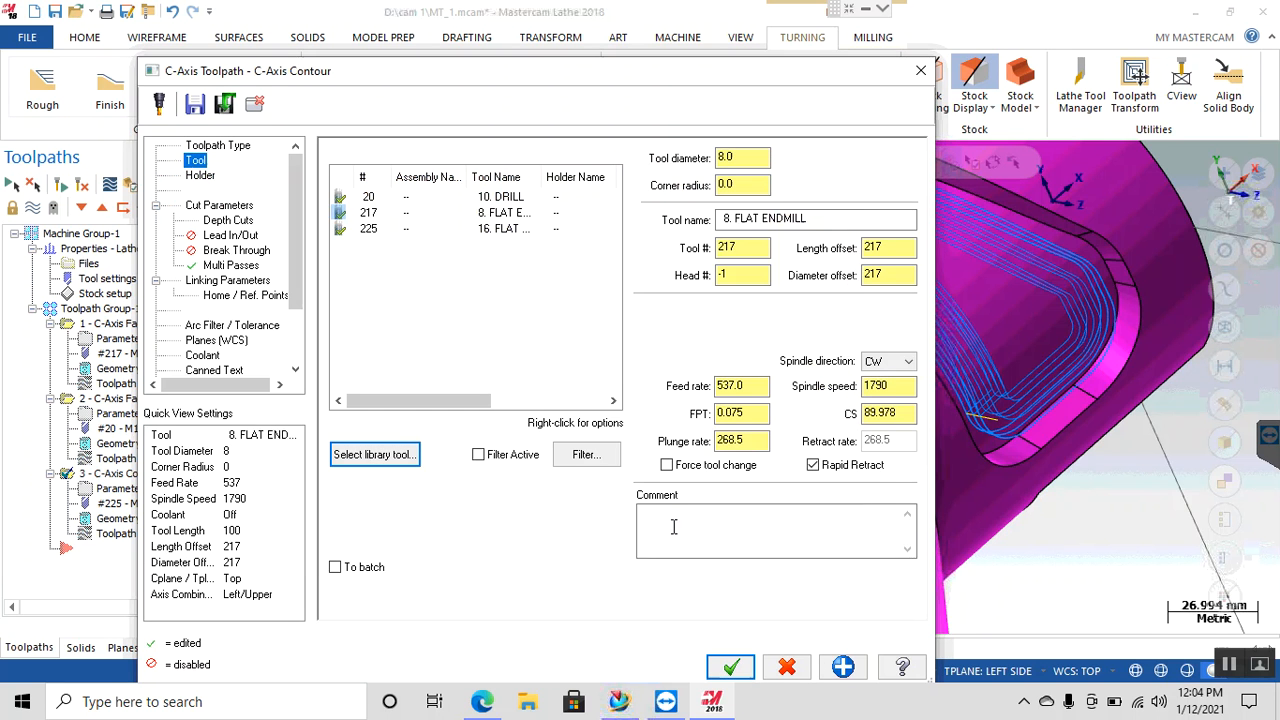
pyautogui.click(216, 205)
pyautogui.click(226, 237)
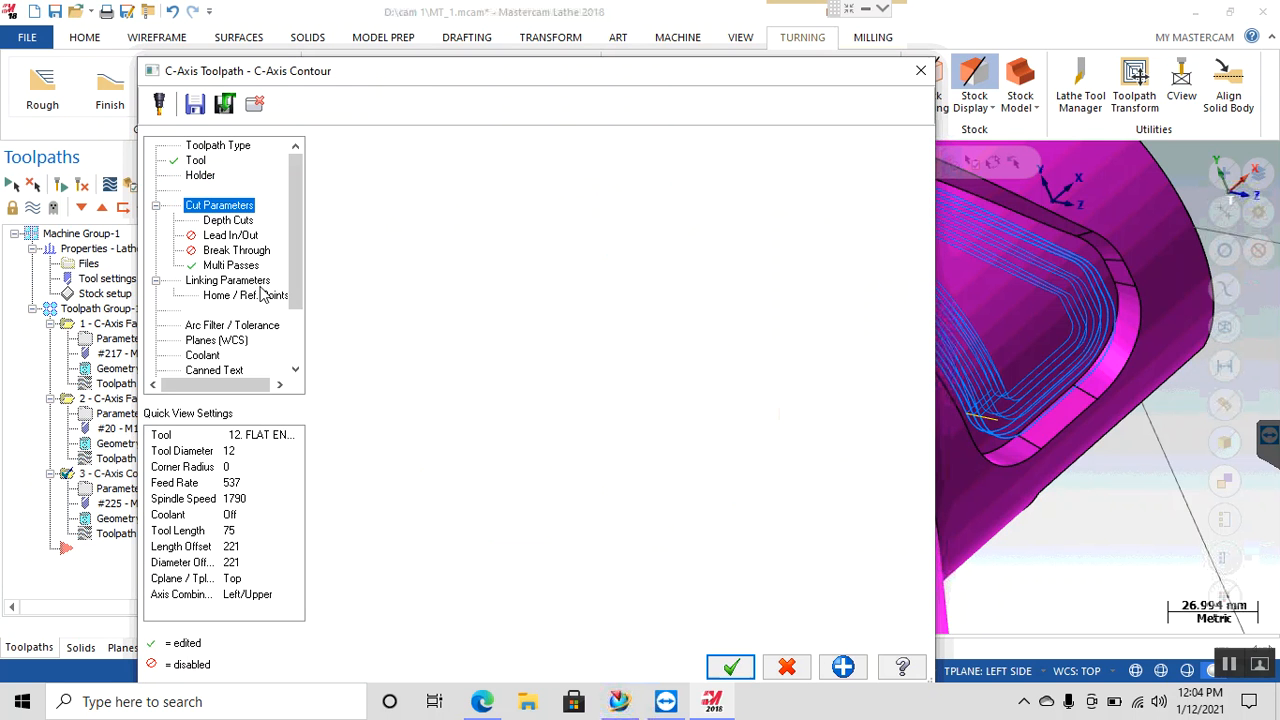
pyautogui.click(729, 668)
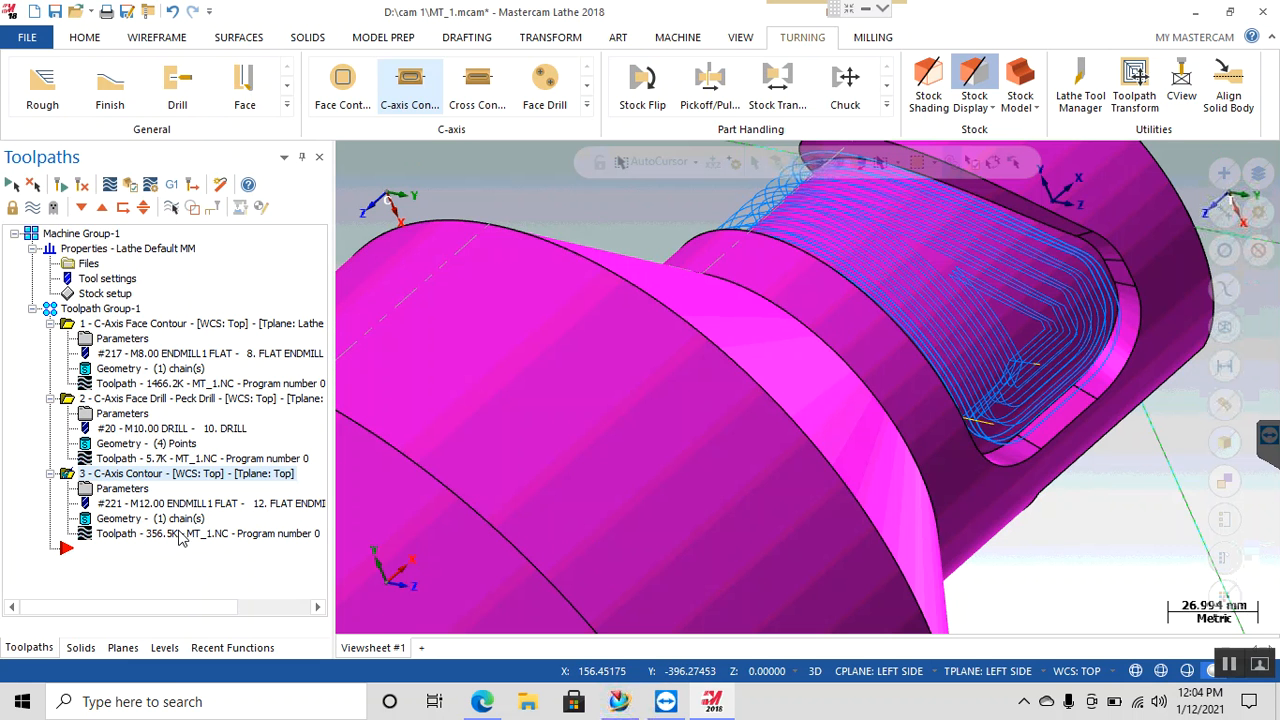
# Step: Examine the C-axis contour passes in the neck groove from isometric, reverse isometric and a close rotated view of the end face
pyautogui.rightClick(605, 207)
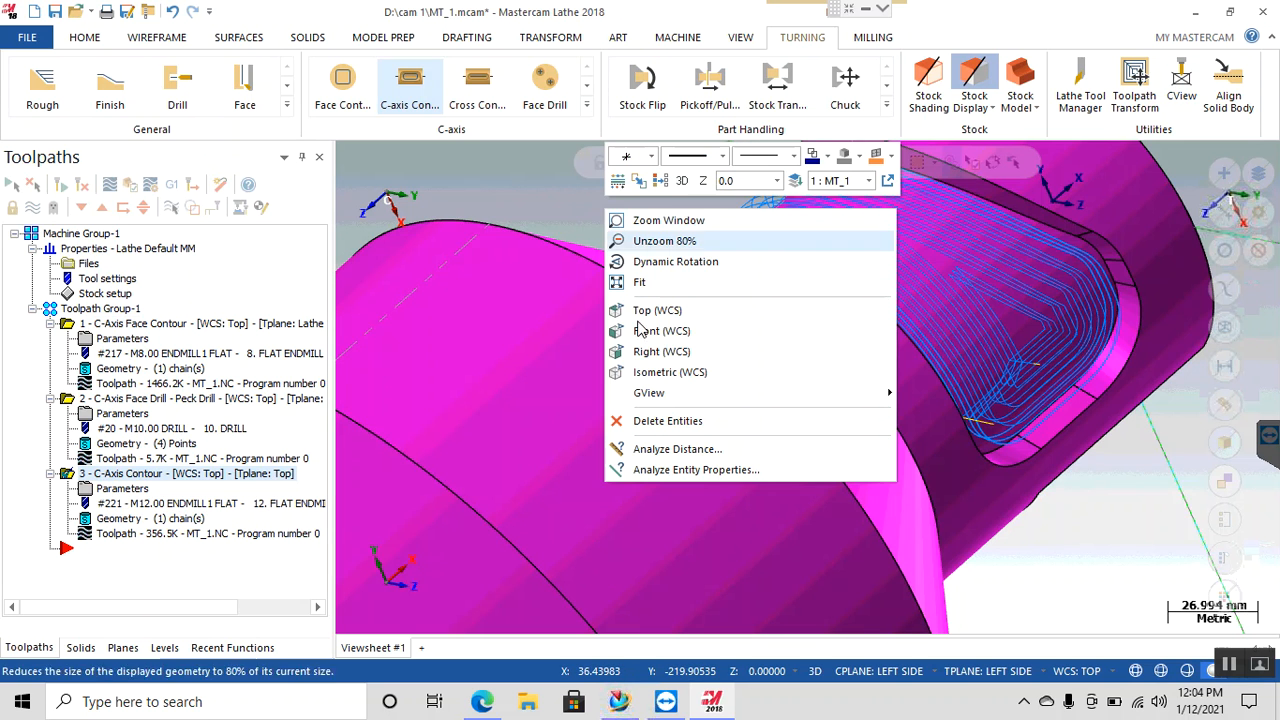
pyautogui.click(660, 372)
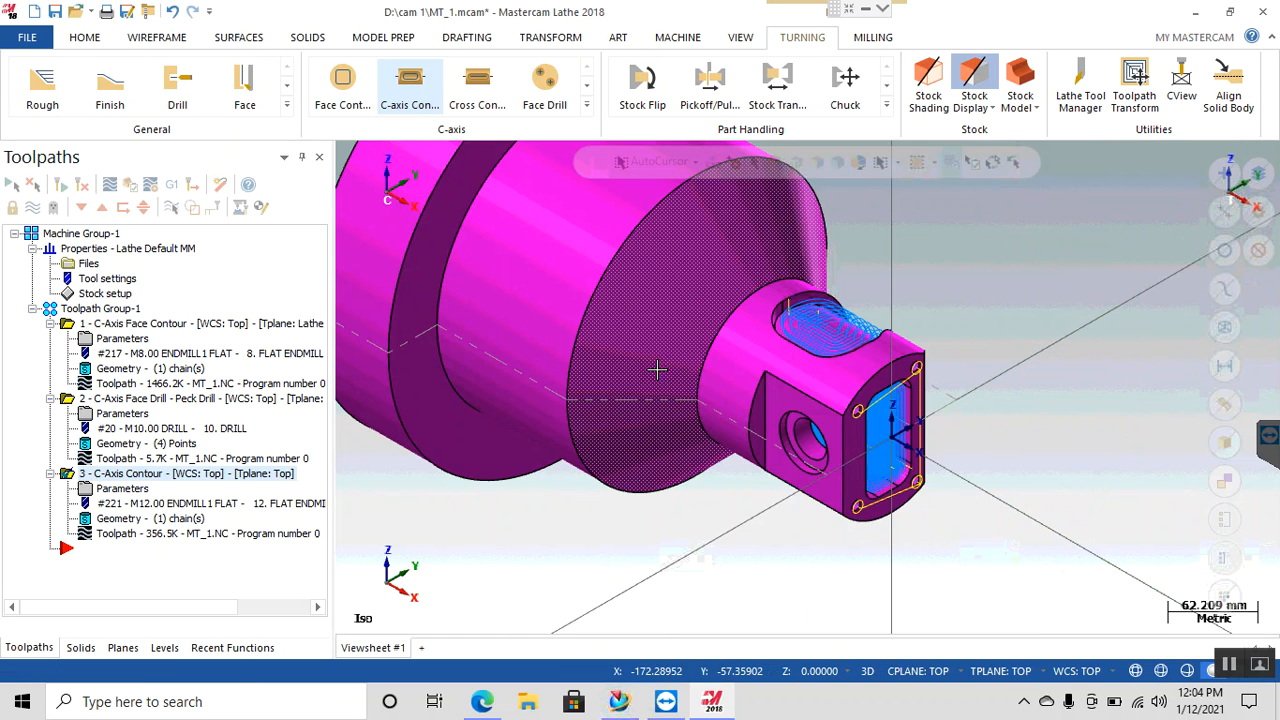
pyautogui.rightClick(950, 326)
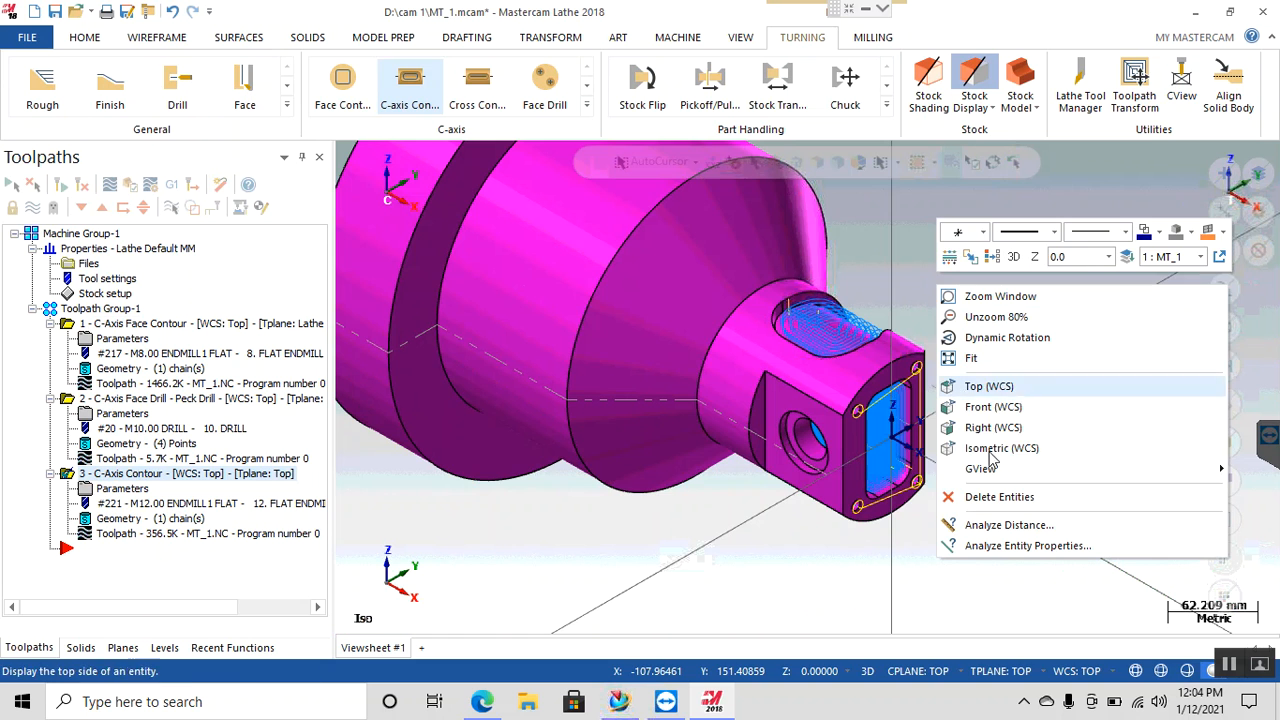
pyautogui.moveTo(990, 470)
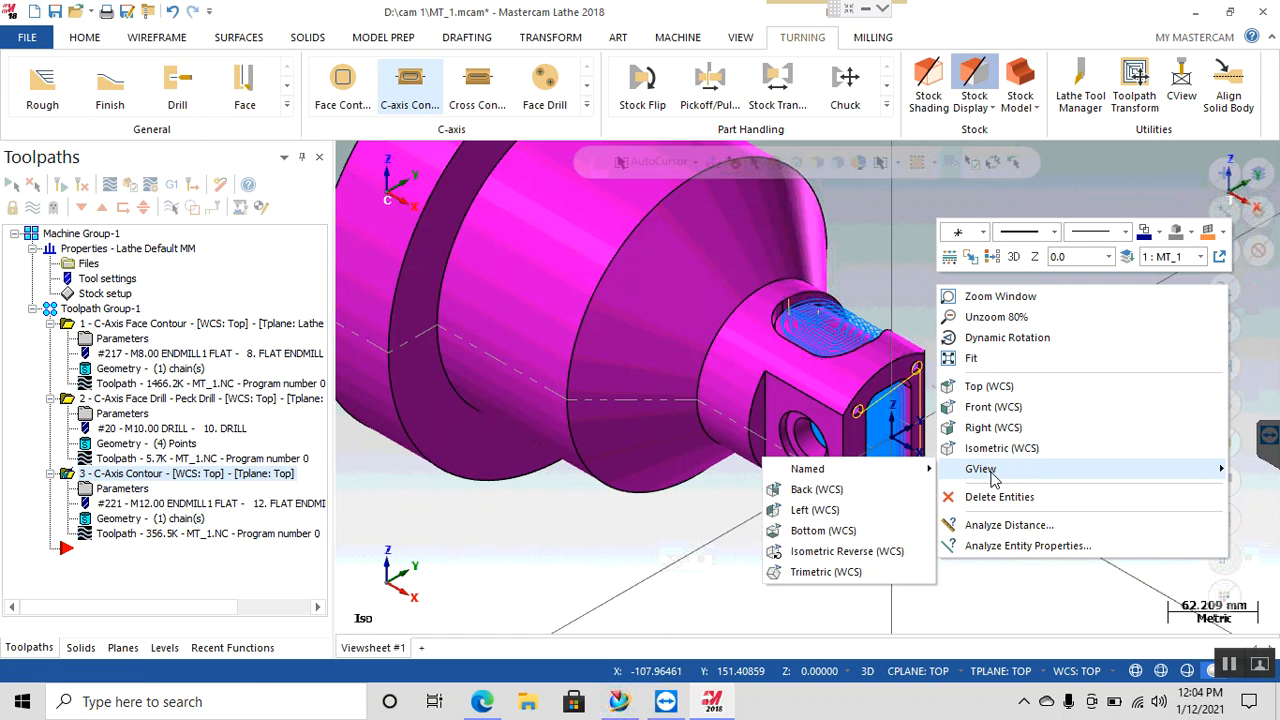
pyautogui.click(848, 552)
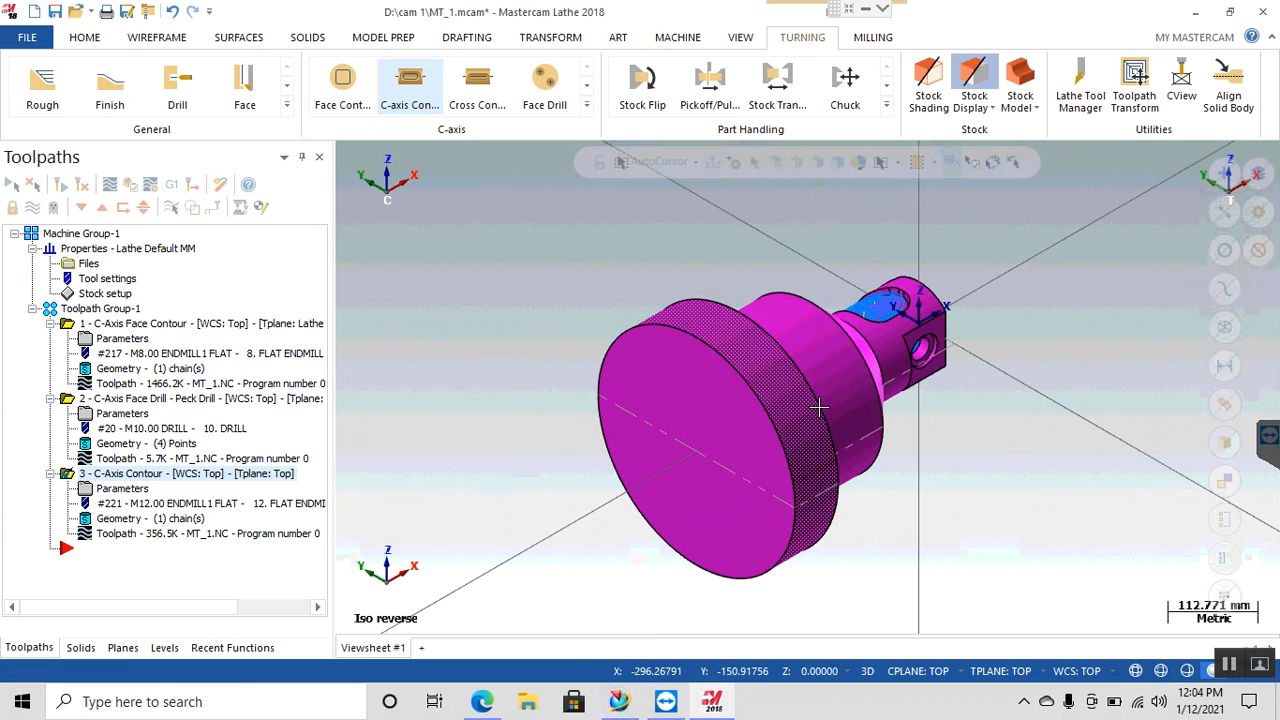
pyautogui.moveTo(866, 435)
pyautogui.mouseDown(button='middle')
pyautogui.moveTo(980, 414)
pyautogui.moveTo(1262, 323)
pyautogui.moveTo(1265, 354)
pyautogui.mouseUp(button='middle')
pyautogui.scroll(3, 563, 346)
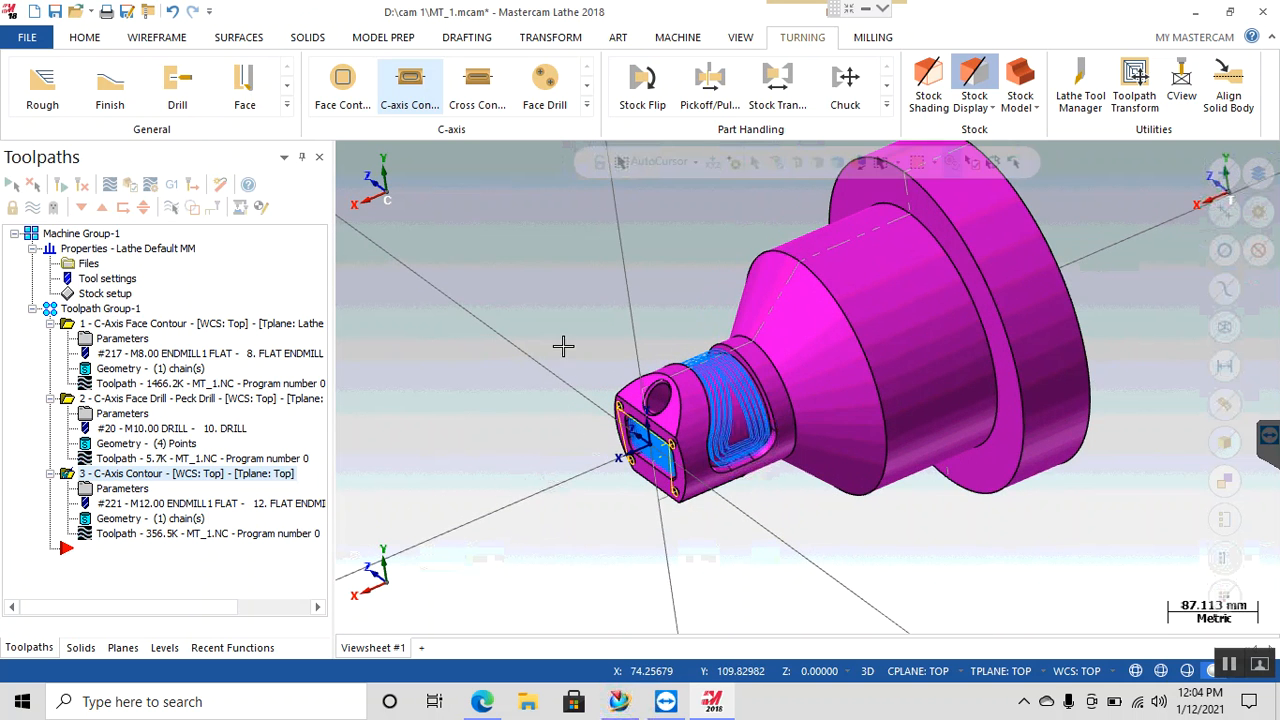
pyautogui.scroll(1, 556, 315)
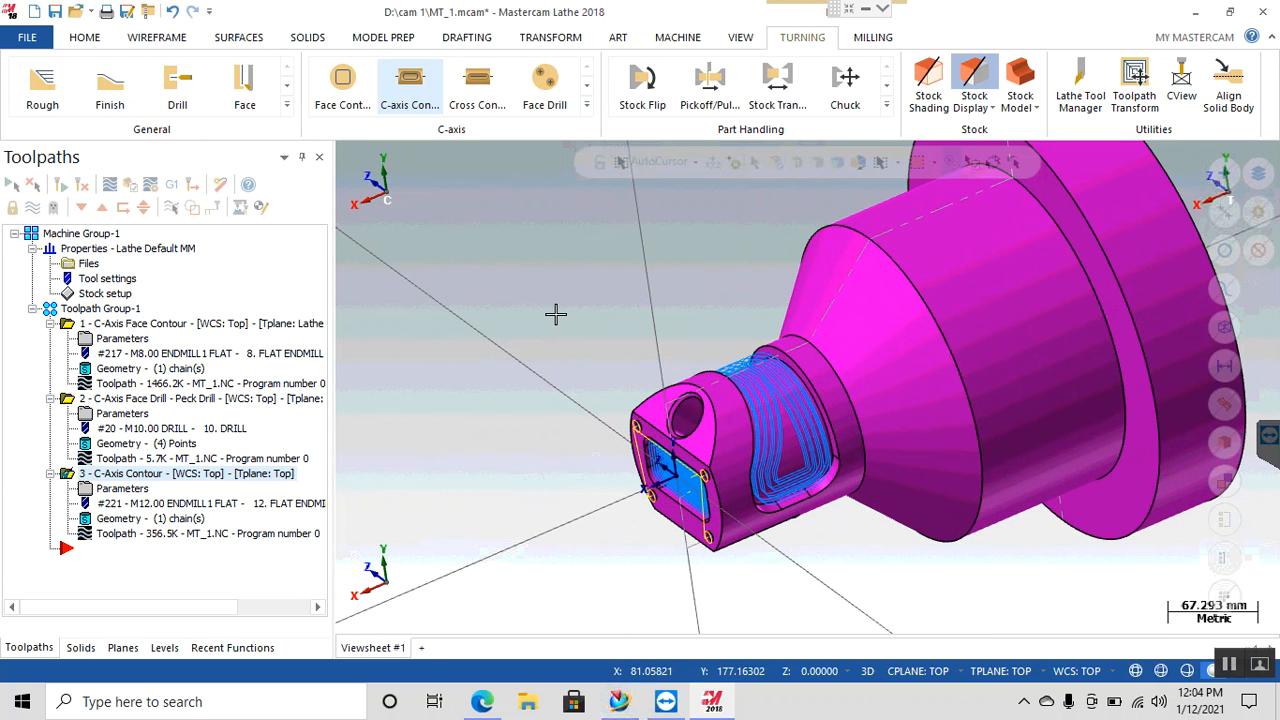
# Step: Backplot the C-axis contour toolpath through to its end, watching the tool from a rotated and an isometric view, and close the backplot
pyautogui.click(200, 540)
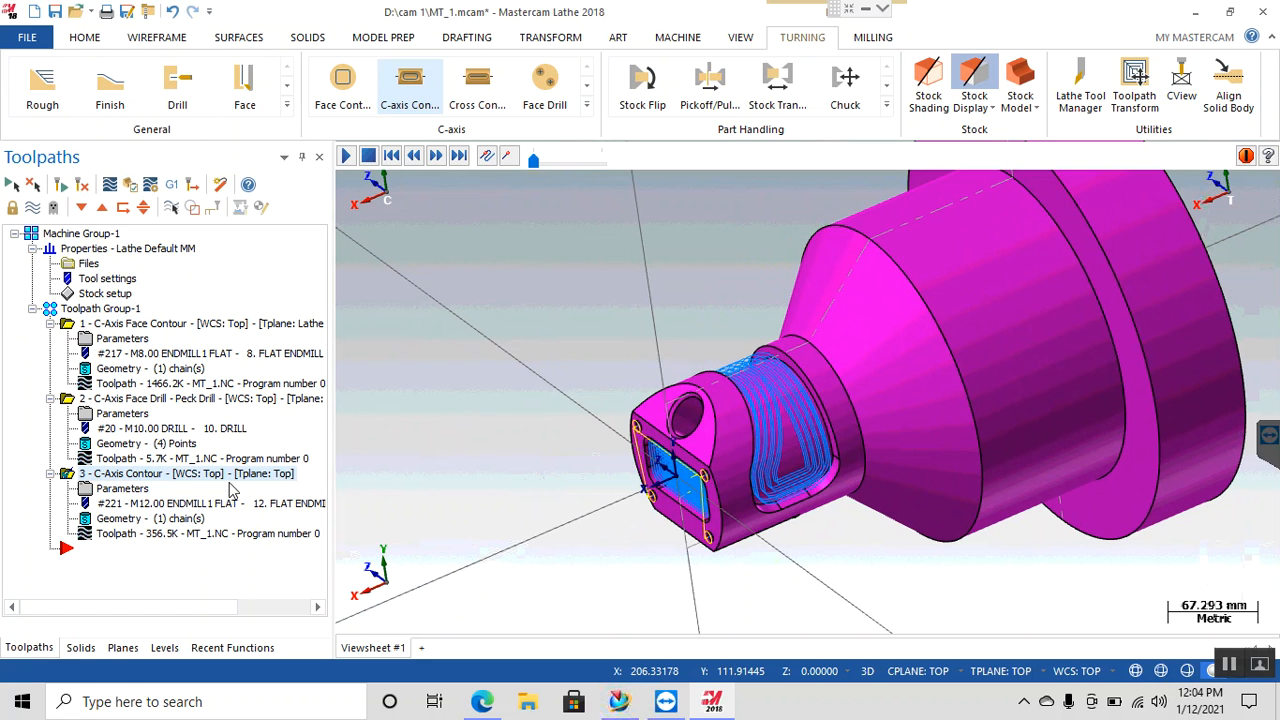
pyautogui.click(340, 158)
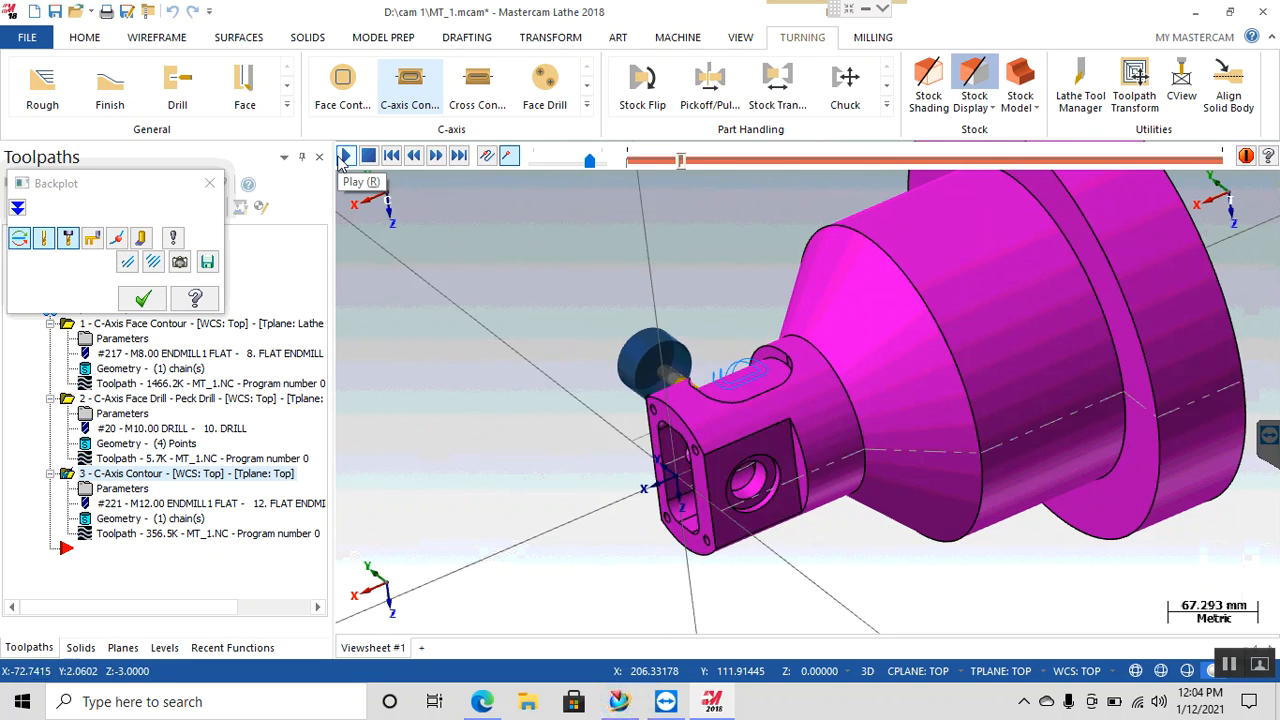
pyautogui.moveTo(924, 252)
pyautogui.mouseDown(button='middle')
pyautogui.moveTo(966, 371)
pyautogui.moveTo(923, 296)
pyautogui.moveTo(903, 194)
pyautogui.moveTo(909, 220)
pyautogui.moveTo(974, 263)
pyautogui.moveTo(1063, 226)
pyautogui.moveTo(1169, 263)
pyautogui.moveTo(840, 323)
pyautogui.moveTo(366, 346)
pyautogui.moveTo(370, 176)
pyautogui.moveTo(585, 176)
pyautogui.moveTo(568, 174)
pyautogui.moveTo(965, 307)
pyautogui.mouseUp(button='middle')
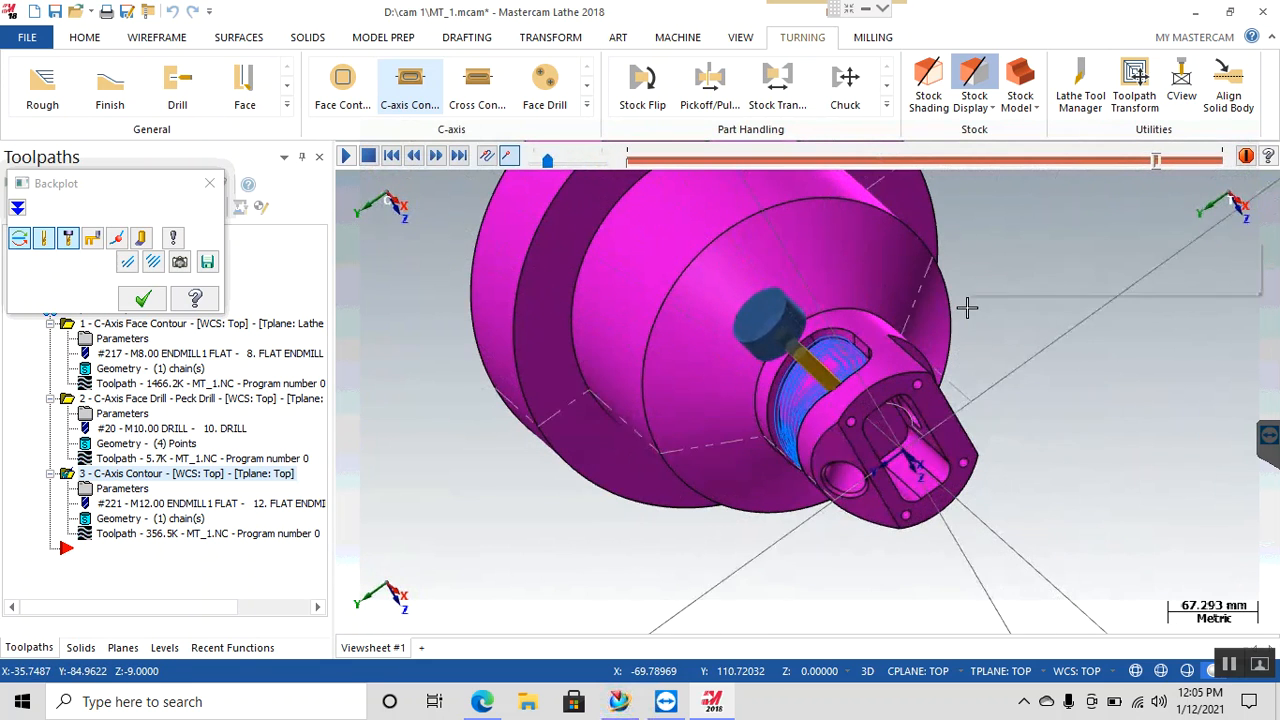
pyautogui.rightClick(966, 307)
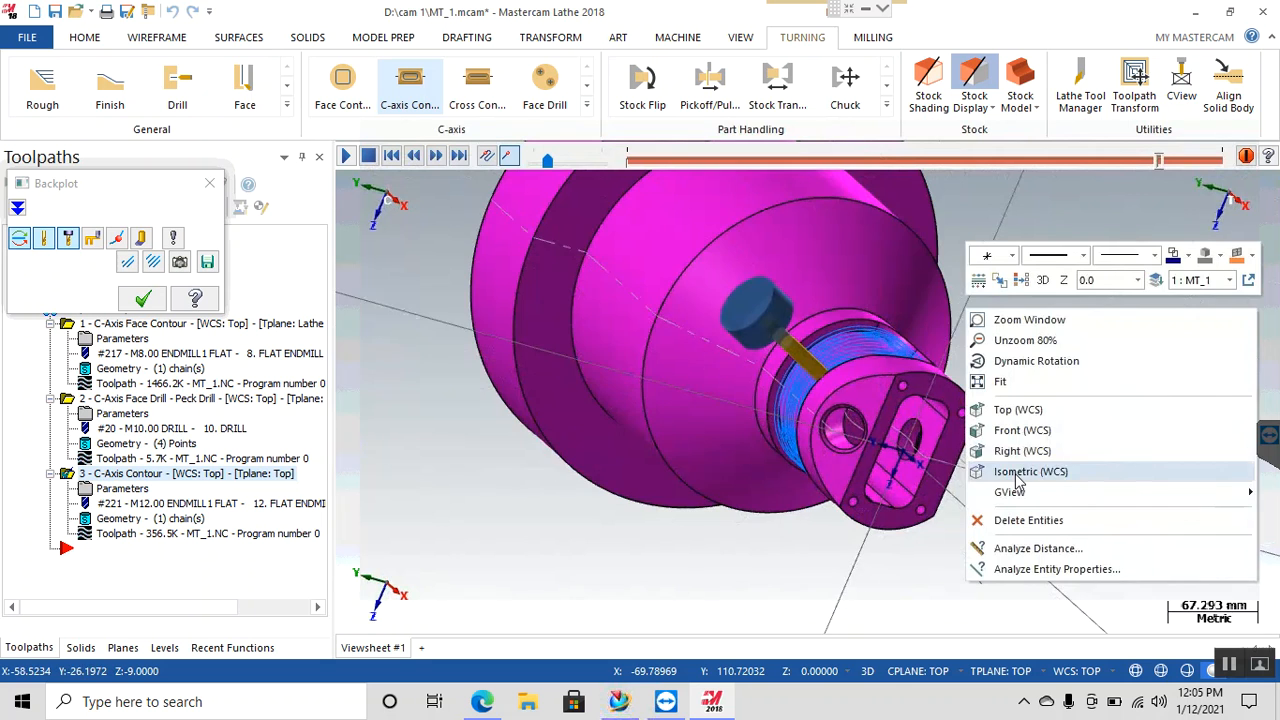
pyautogui.click(1020, 472)
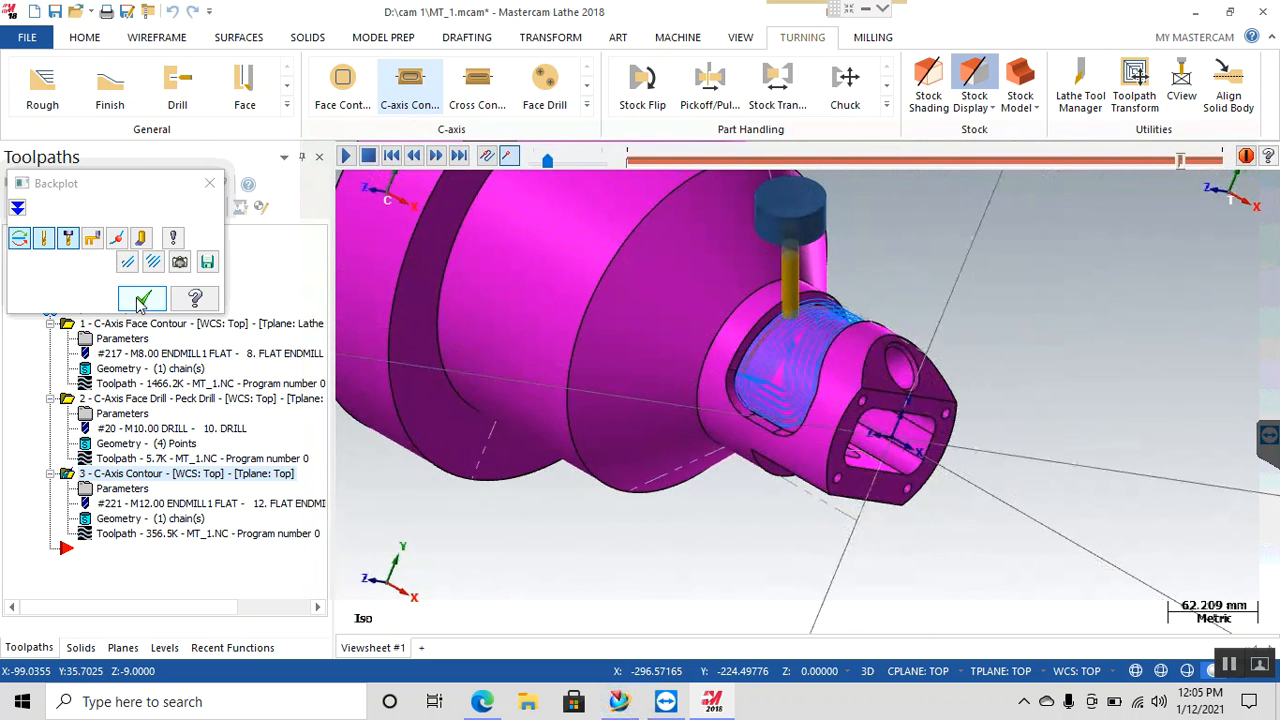
pyautogui.moveTo(548, 165); pyautogui.dragTo(570, 170)
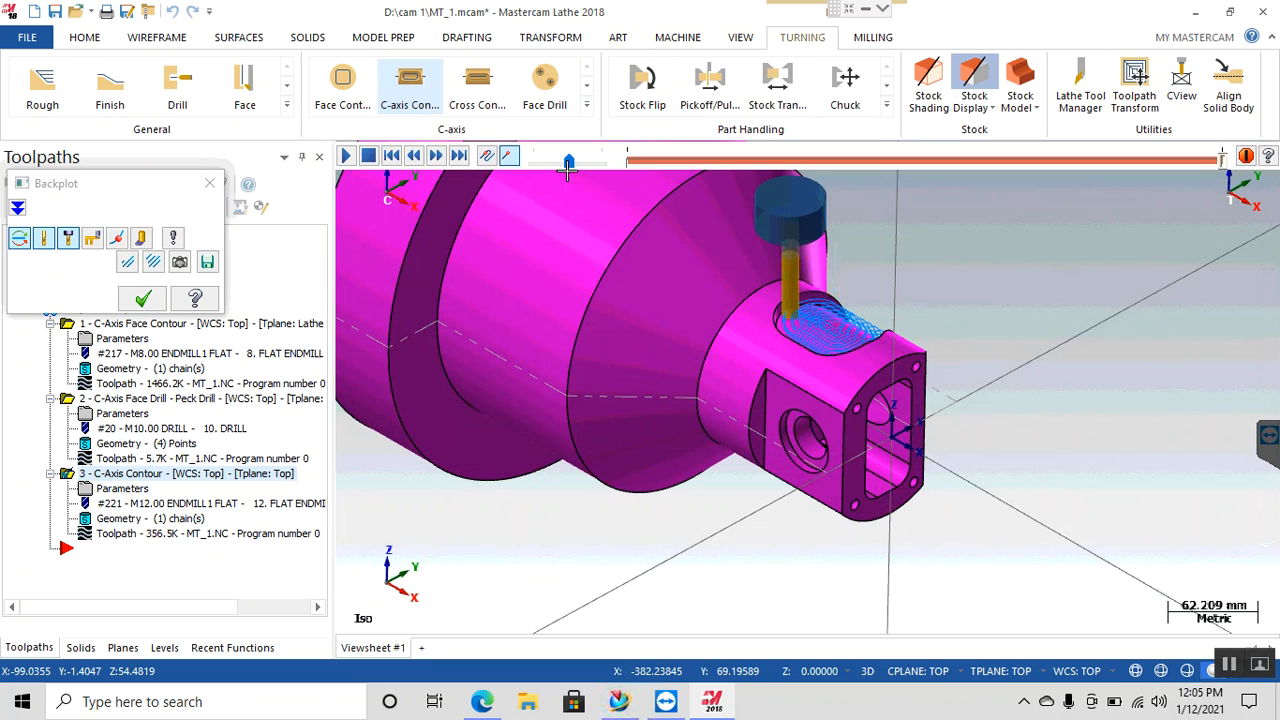
pyautogui.click(140, 304)
# Step: Select all operations in Toolpath Group-1 and launch solid verification for them
pyautogui.click(110, 309)
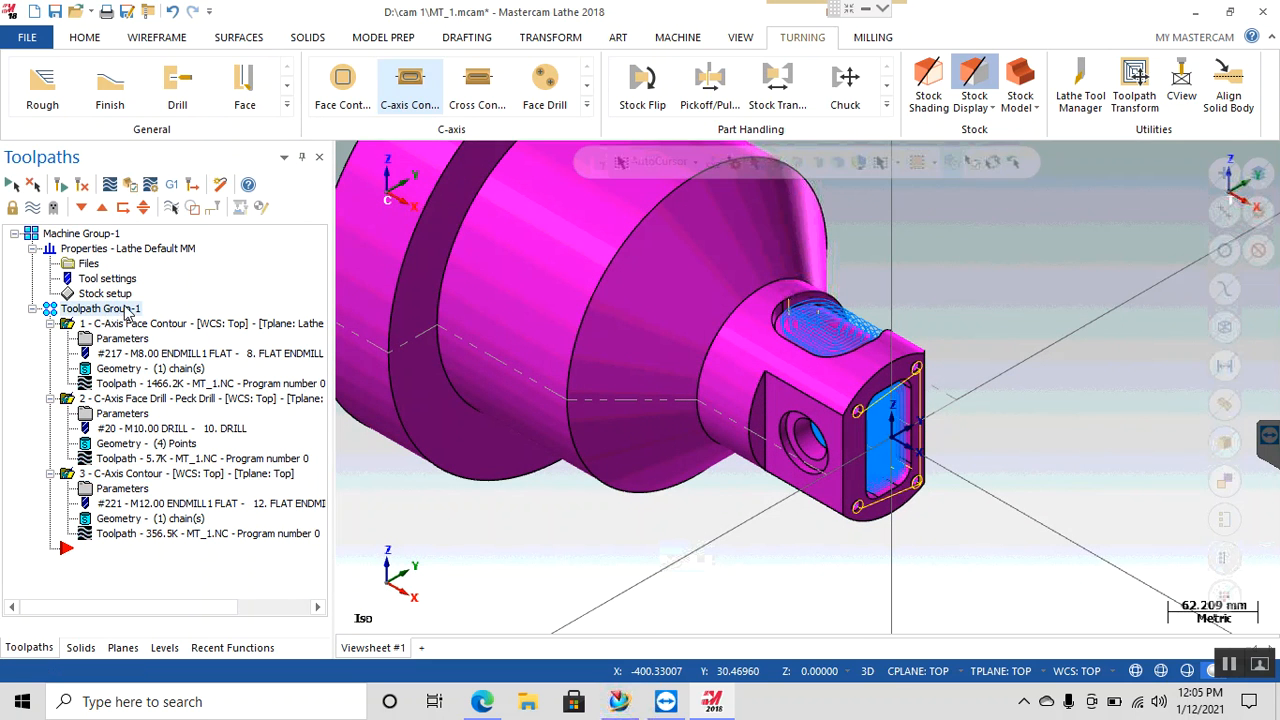
pyautogui.scroll(-2, 893, 528)
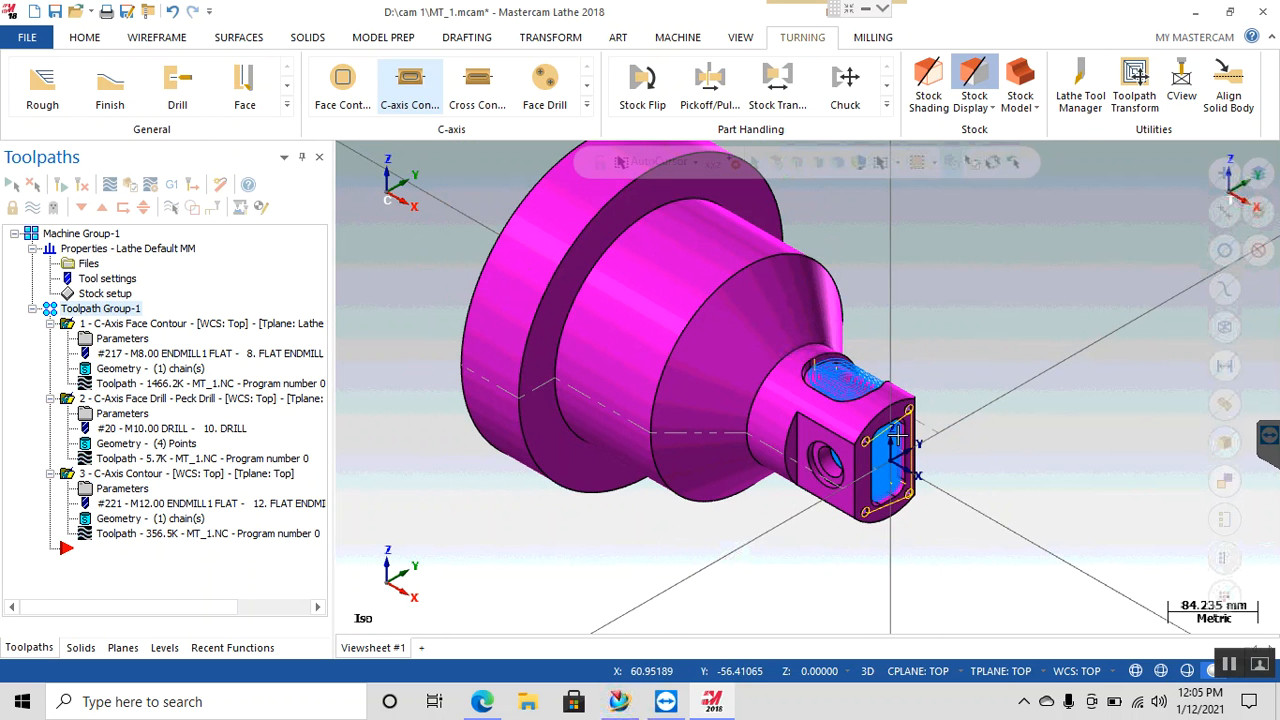
pyautogui.moveTo(973, 240); pyautogui.dragTo(999, 224, button='middle')
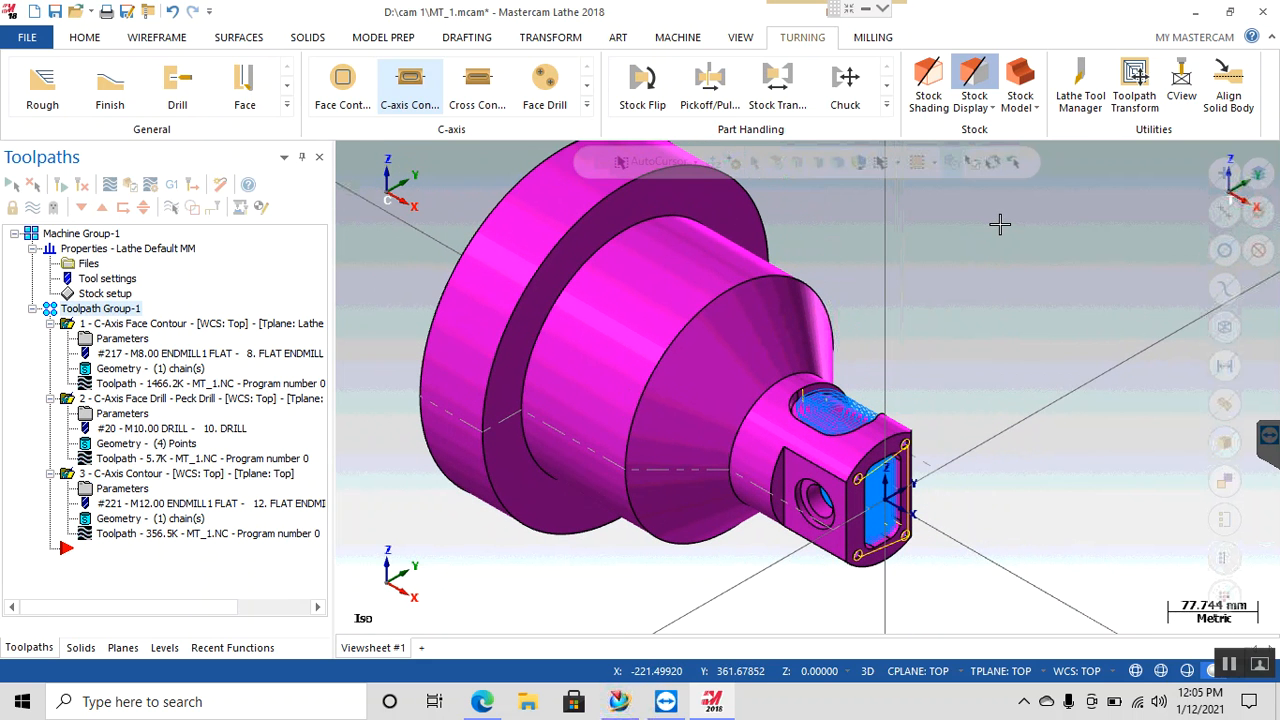
pyautogui.click(131, 186)
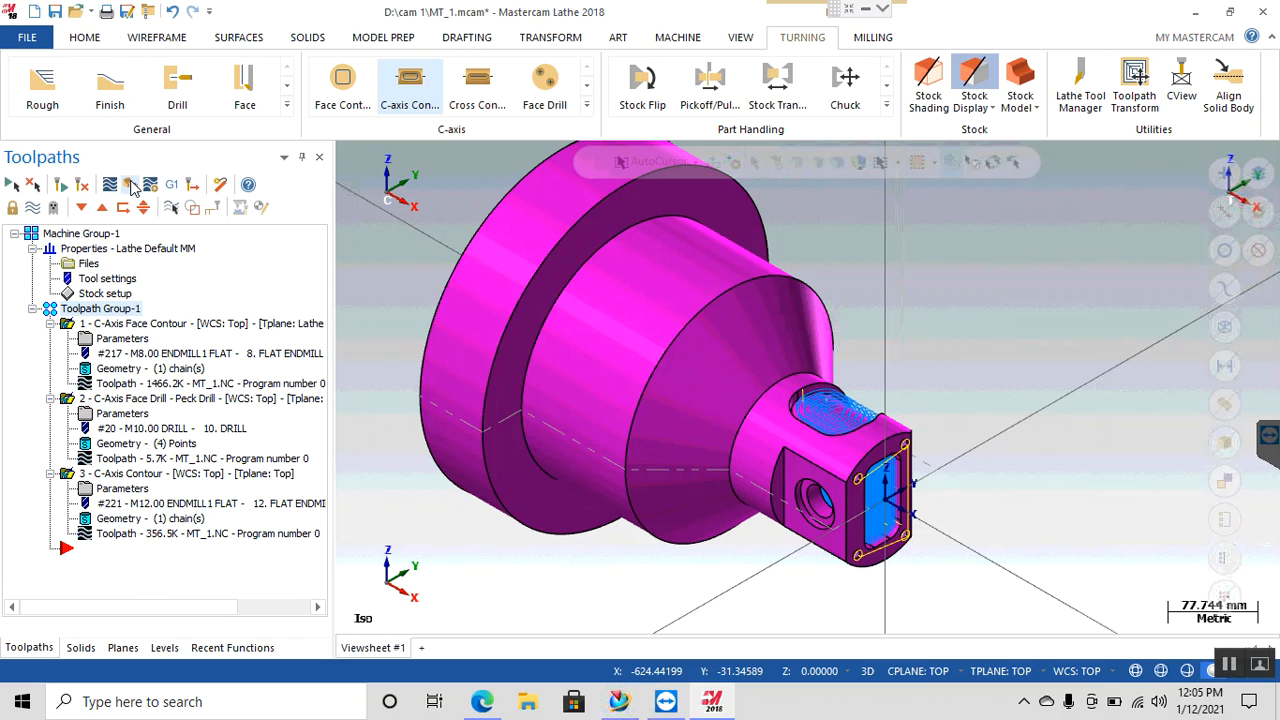
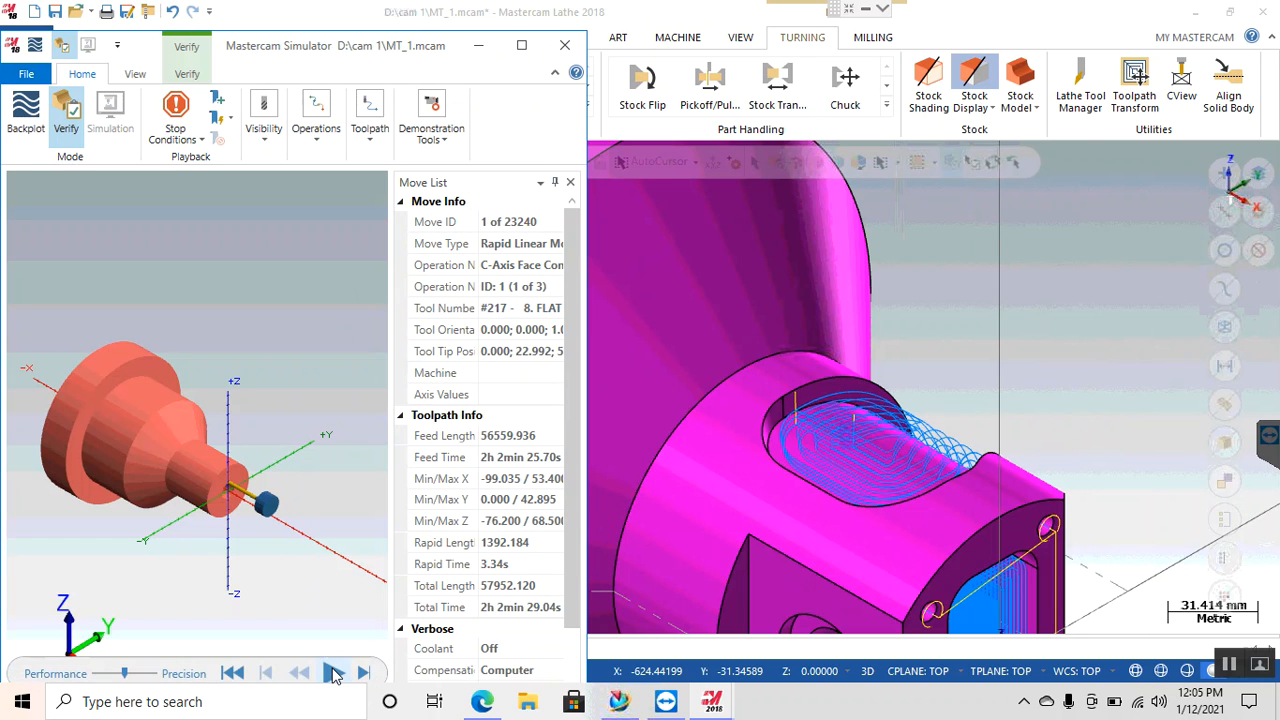
# Step: Run the verification in a maximized simulator window at a faster playback speed and watch the end-face pocket being cut up close
pyautogui.click(195, 78)
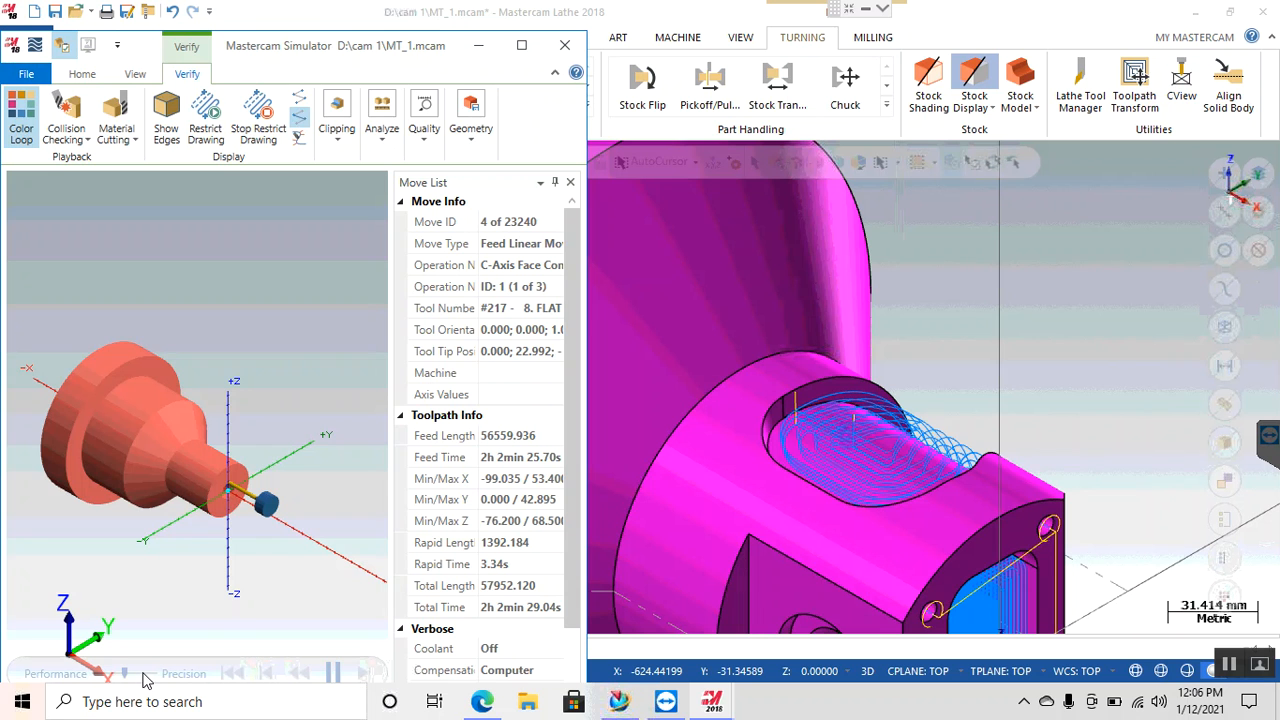
pyautogui.click(520, 47)
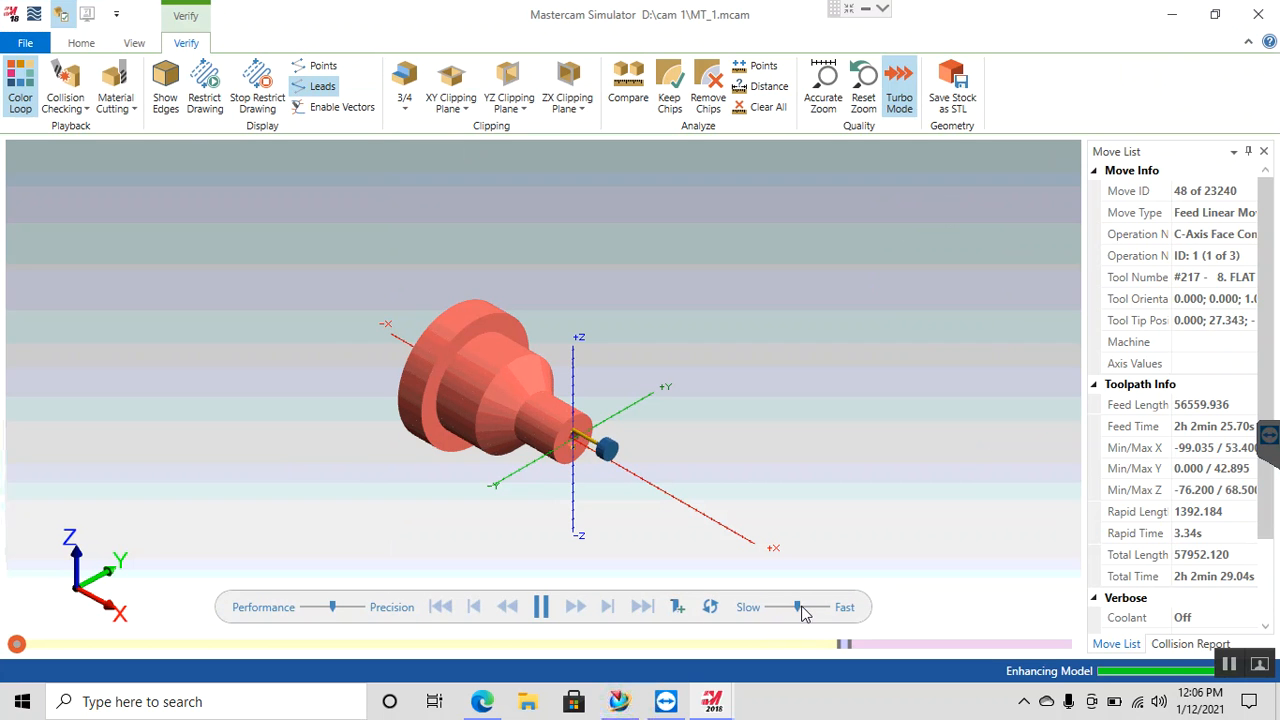
pyautogui.moveTo(816, 608); pyautogui.dragTo(826, 608)
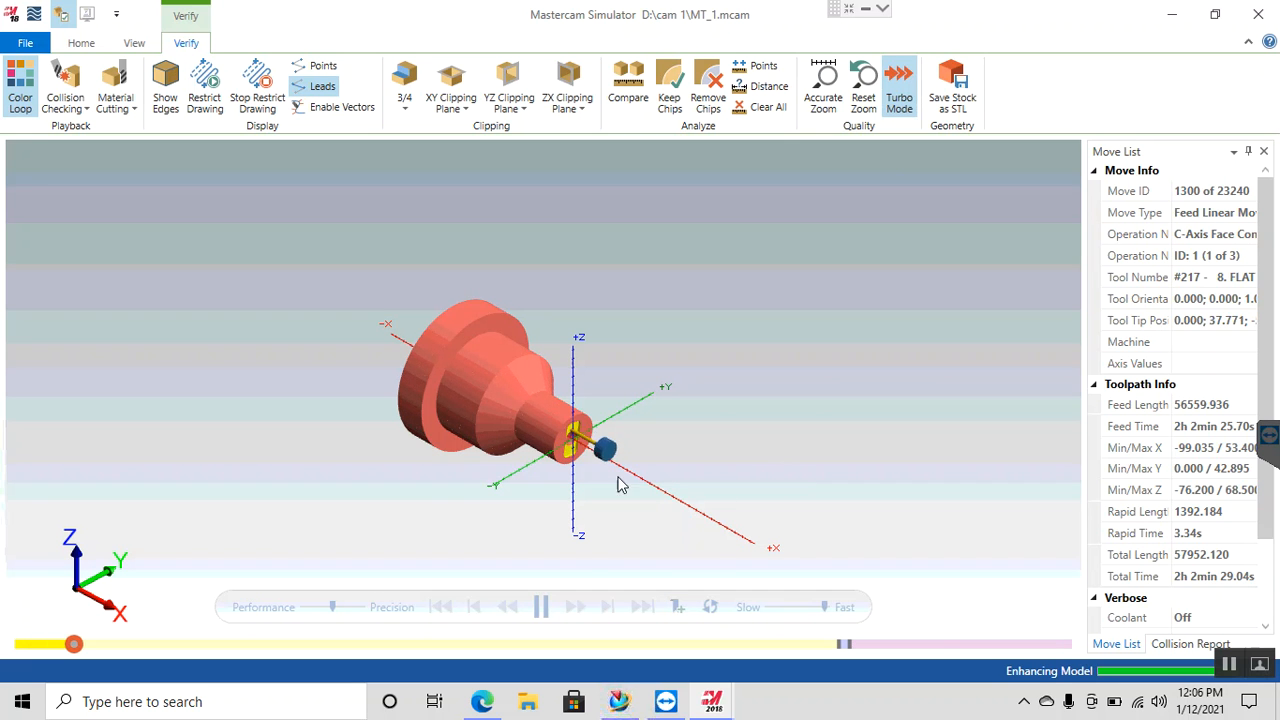
pyautogui.scroll(5, 500, 331)
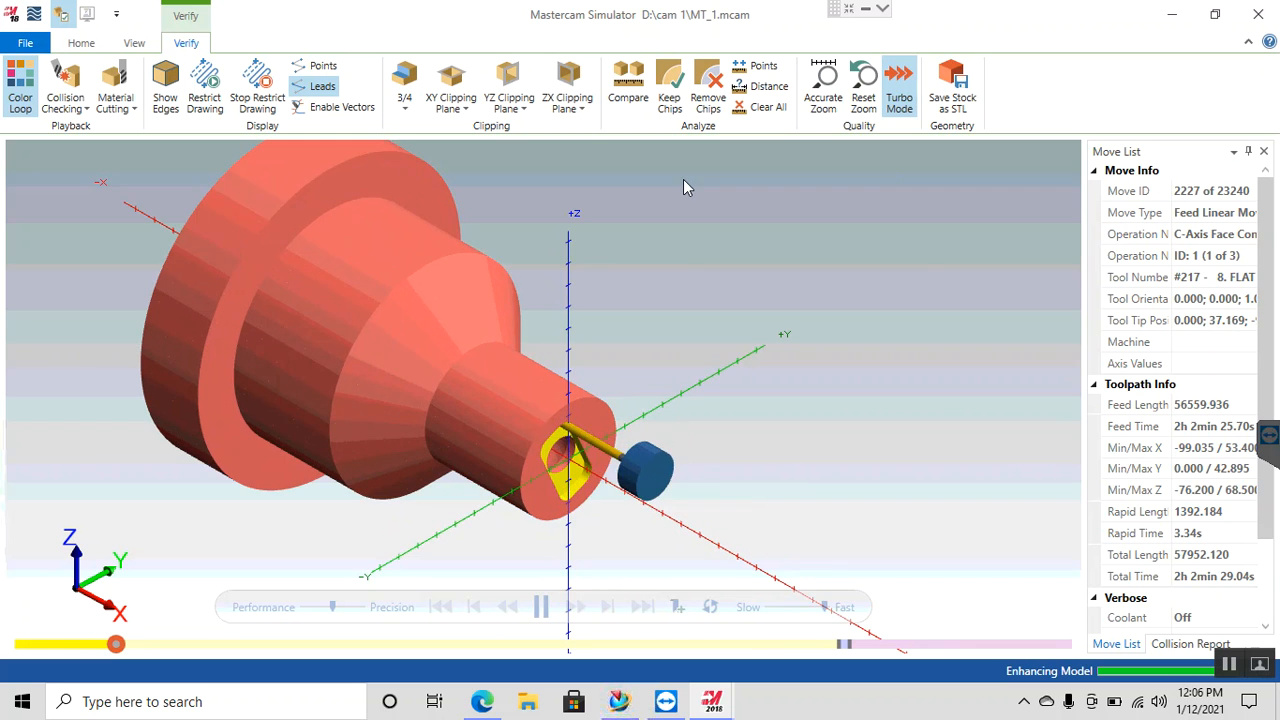
# Step: Return to the Mastercam model from the simulator and examine the toolpaths in left, isometric, reverse isometric and close rotated views
pyautogui.click(1212, 16)
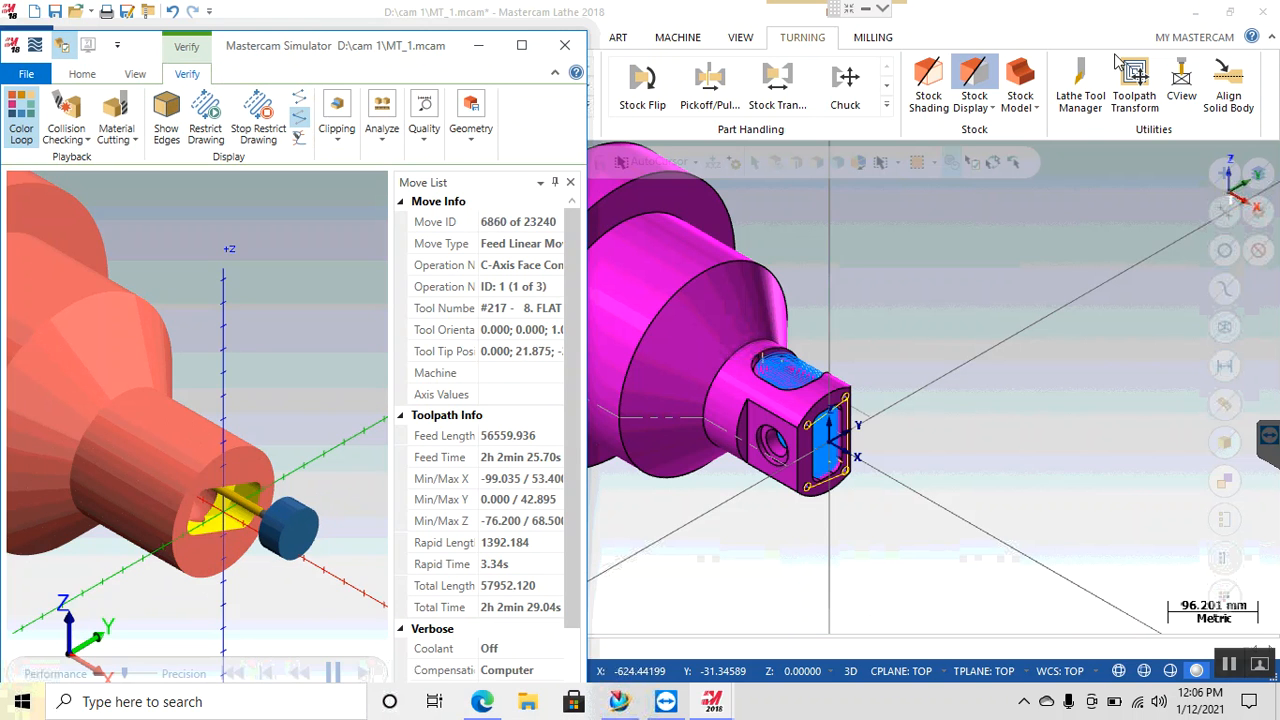
pyautogui.scroll(-1, 1080, 469)
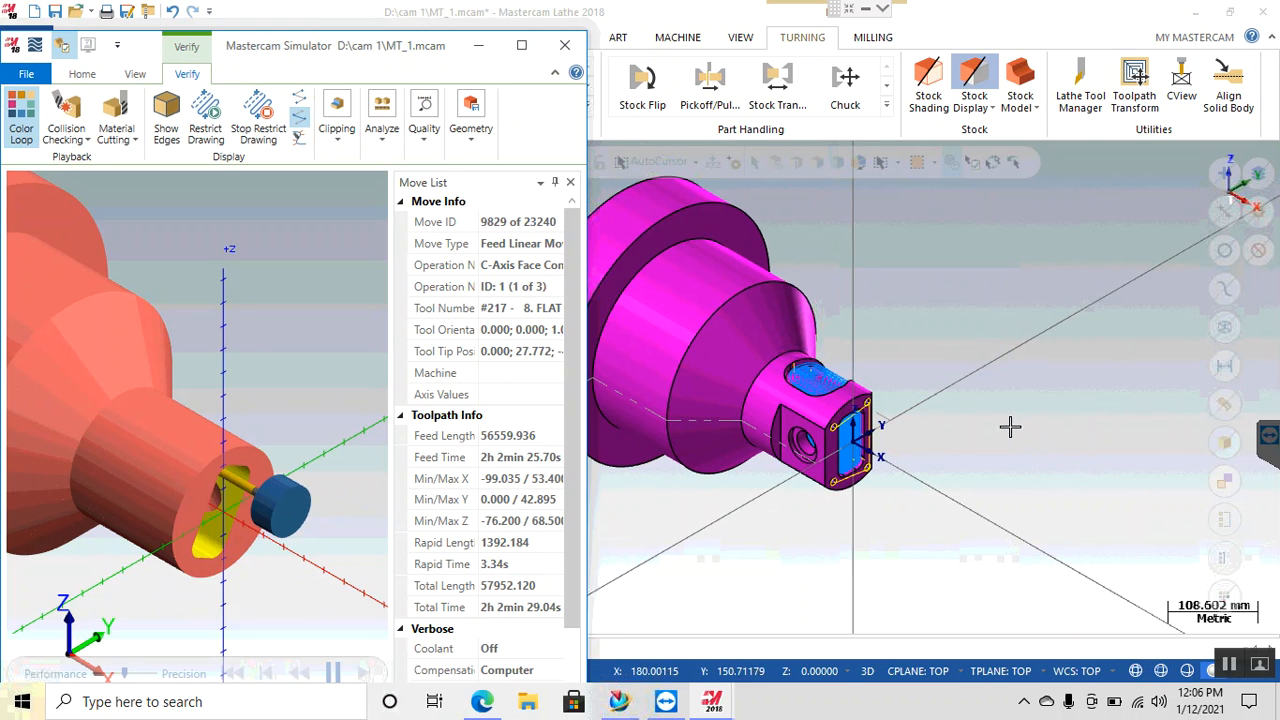
pyautogui.scroll(-1, 1013, 427)
pyautogui.scroll(3, 838, 303)
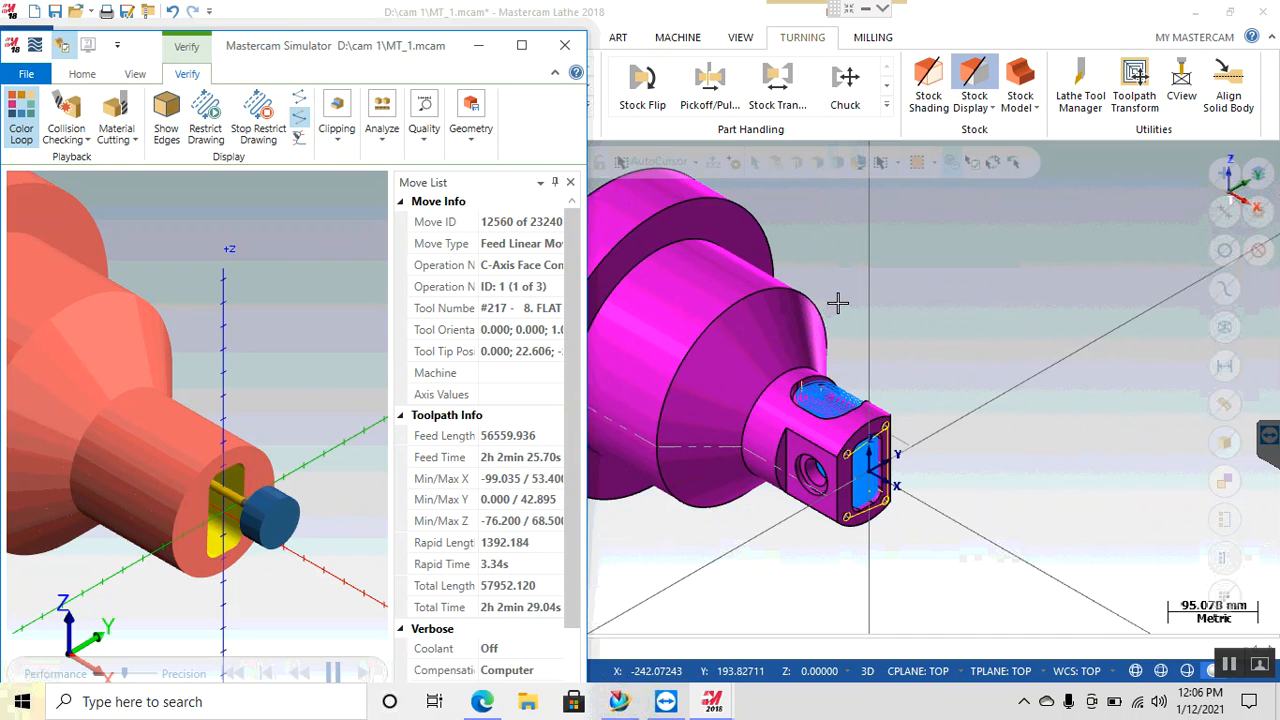
pyautogui.scroll(1, 838, 303)
pyautogui.click(876, 299)
pyautogui.rightClick(878, 300)
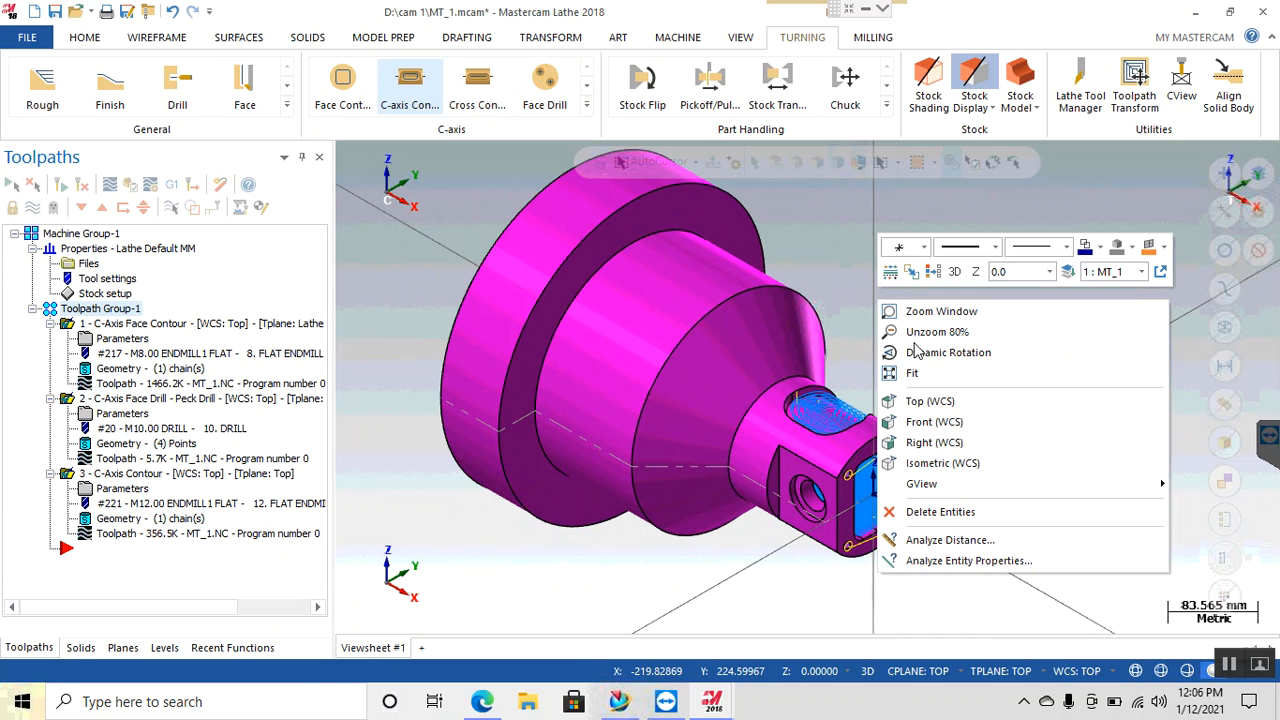
pyautogui.moveTo(945, 486)
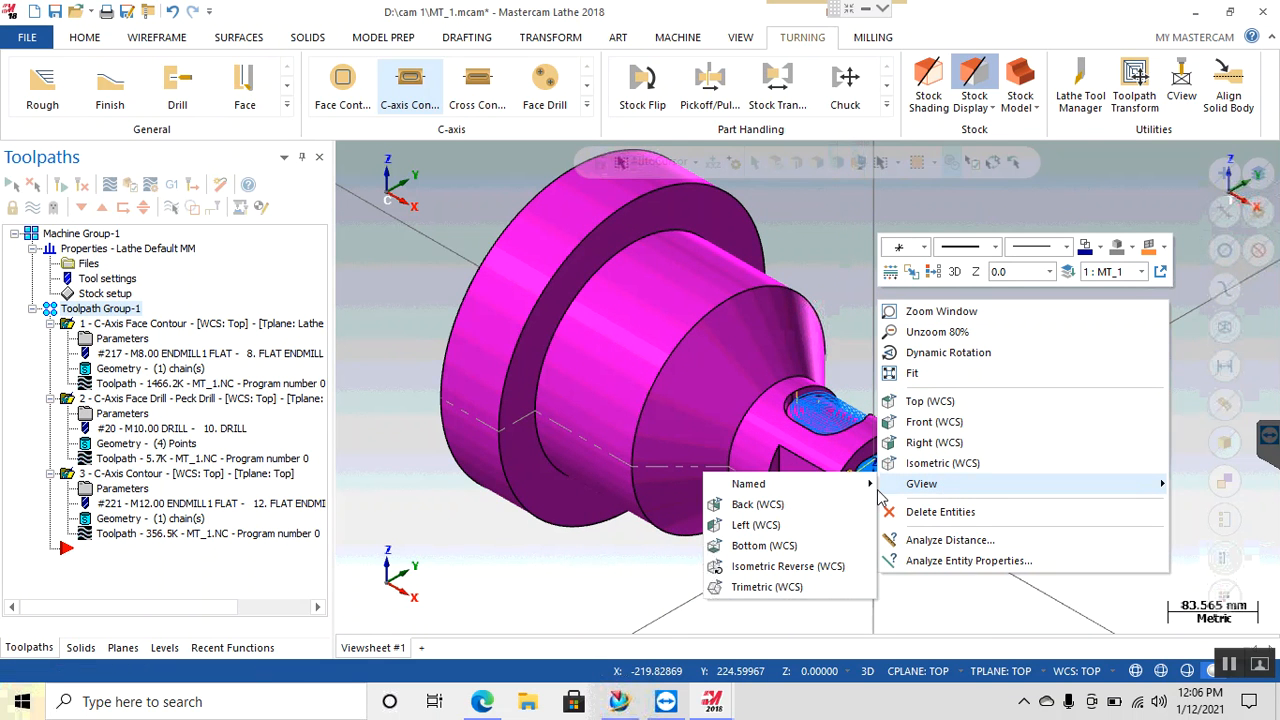
pyautogui.click(783, 530)
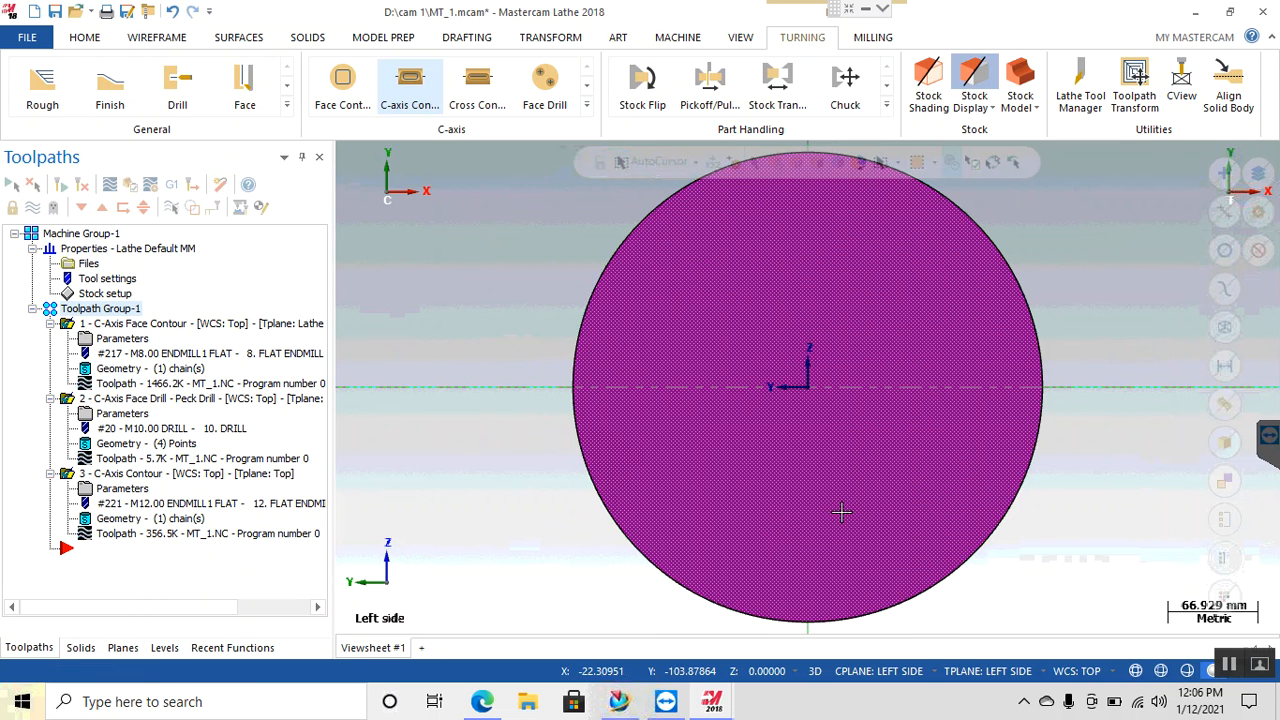
pyautogui.rightClick(1076, 412)
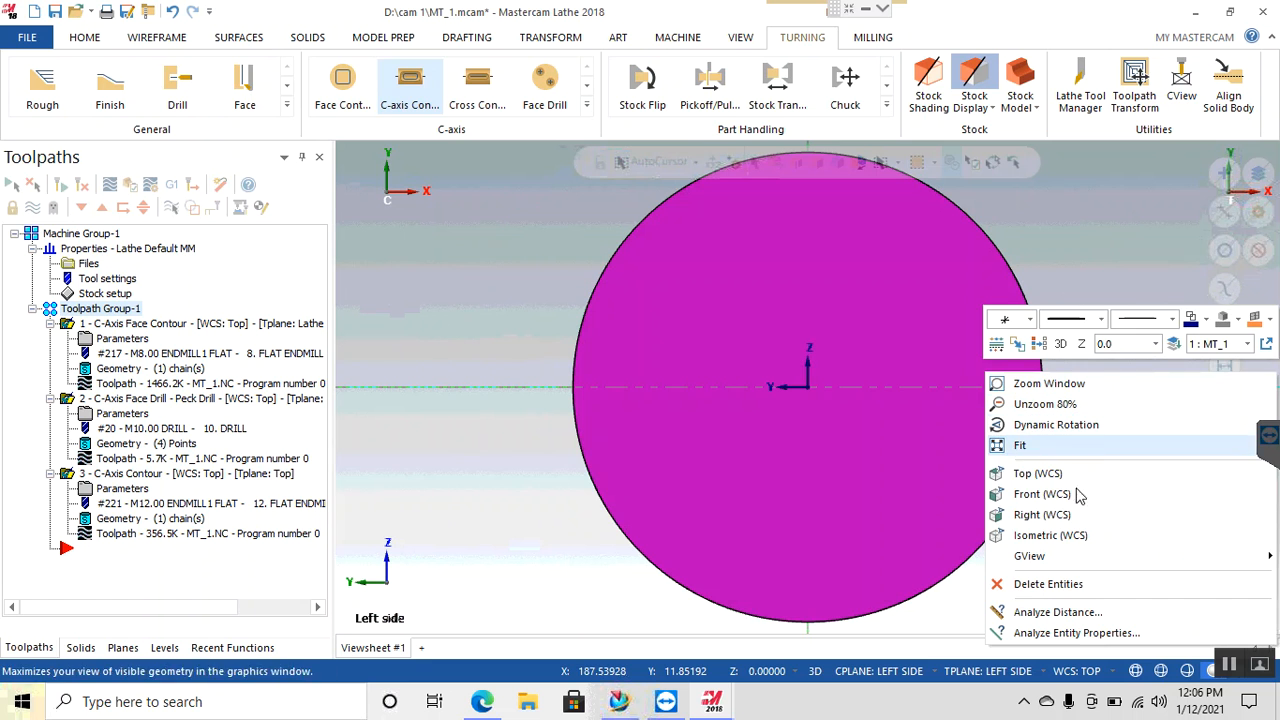
pyautogui.click(1052, 538)
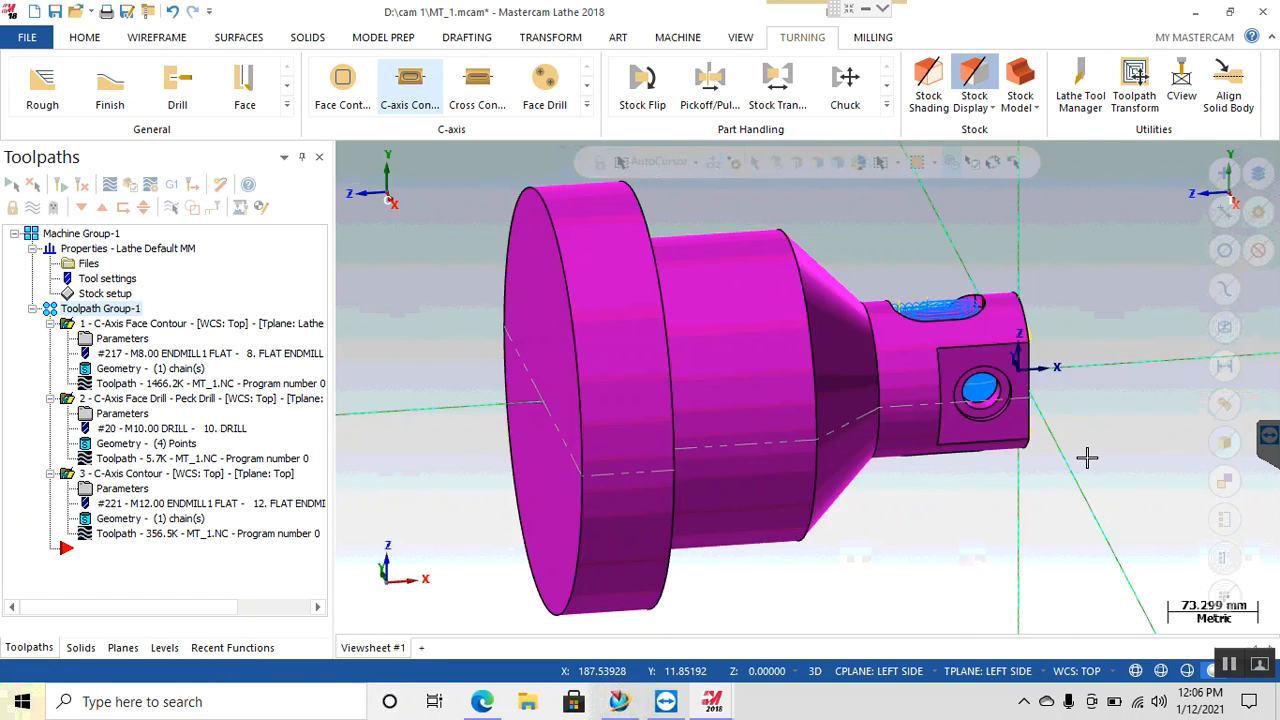
pyautogui.rightClick(1058, 408)
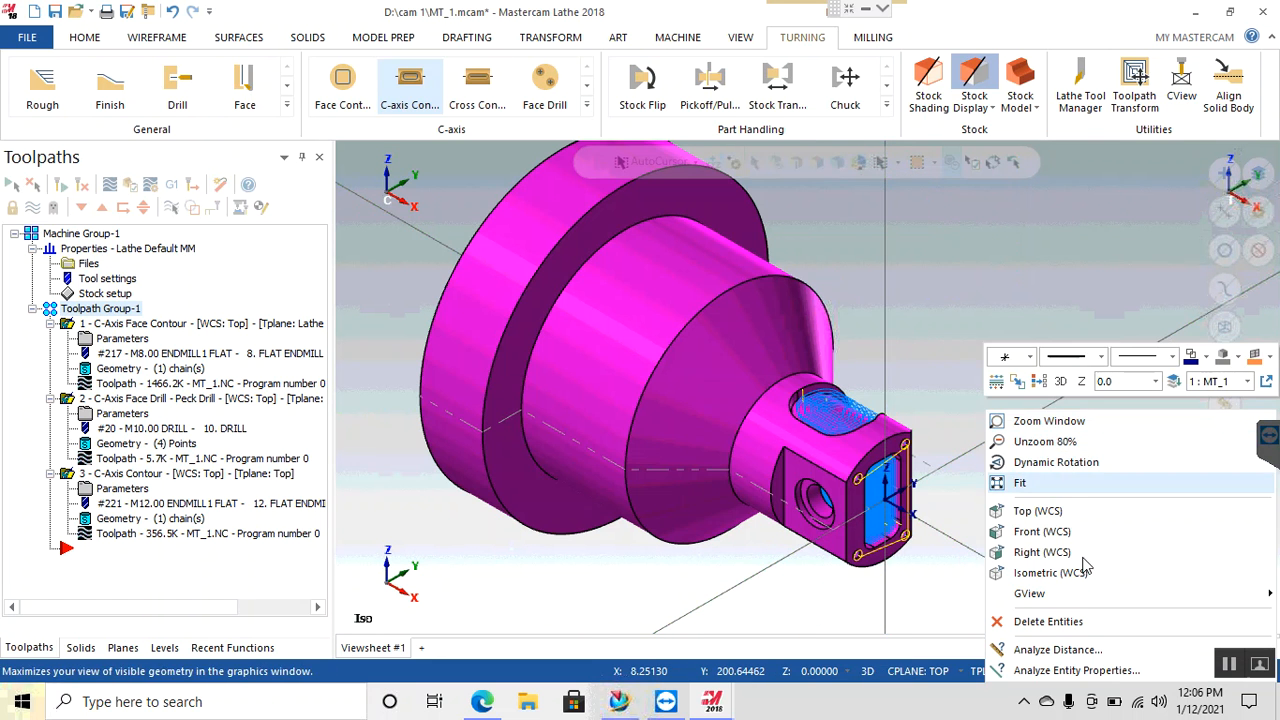
pyautogui.moveTo(1052, 596)
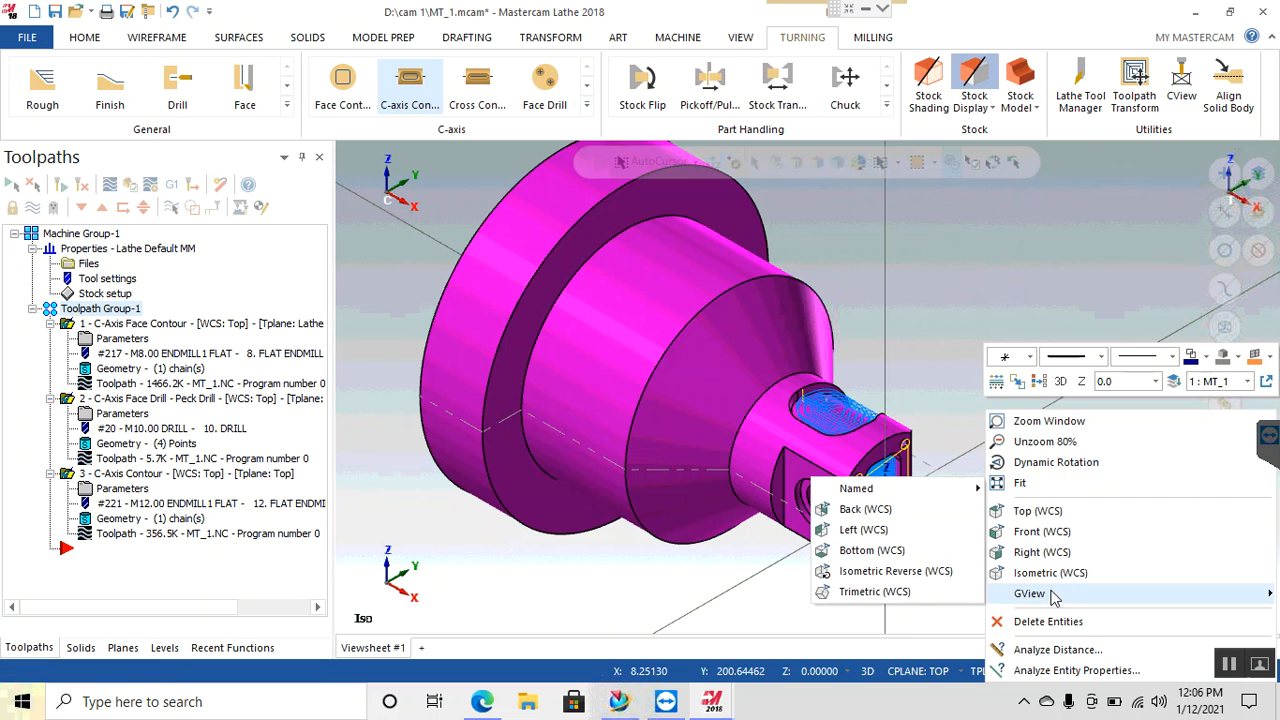
pyautogui.click(930, 571)
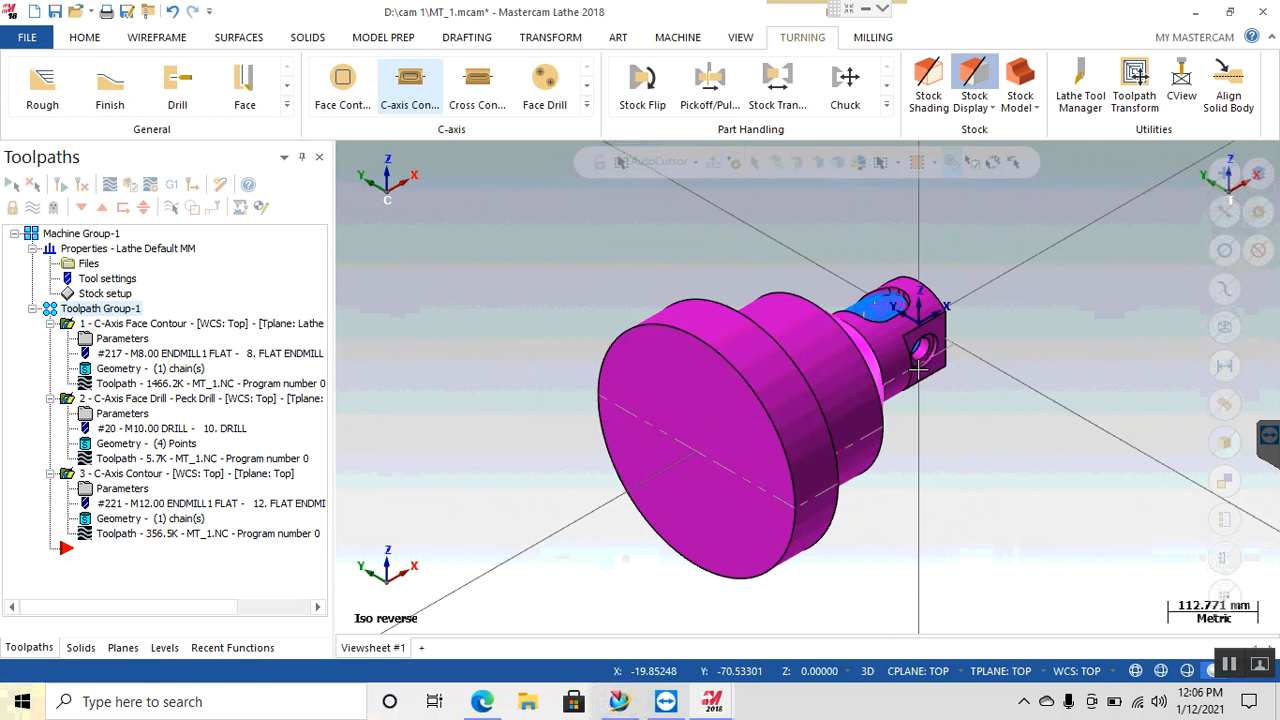
pyautogui.moveTo(884, 390); pyautogui.dragTo(786, 517, button='middle')
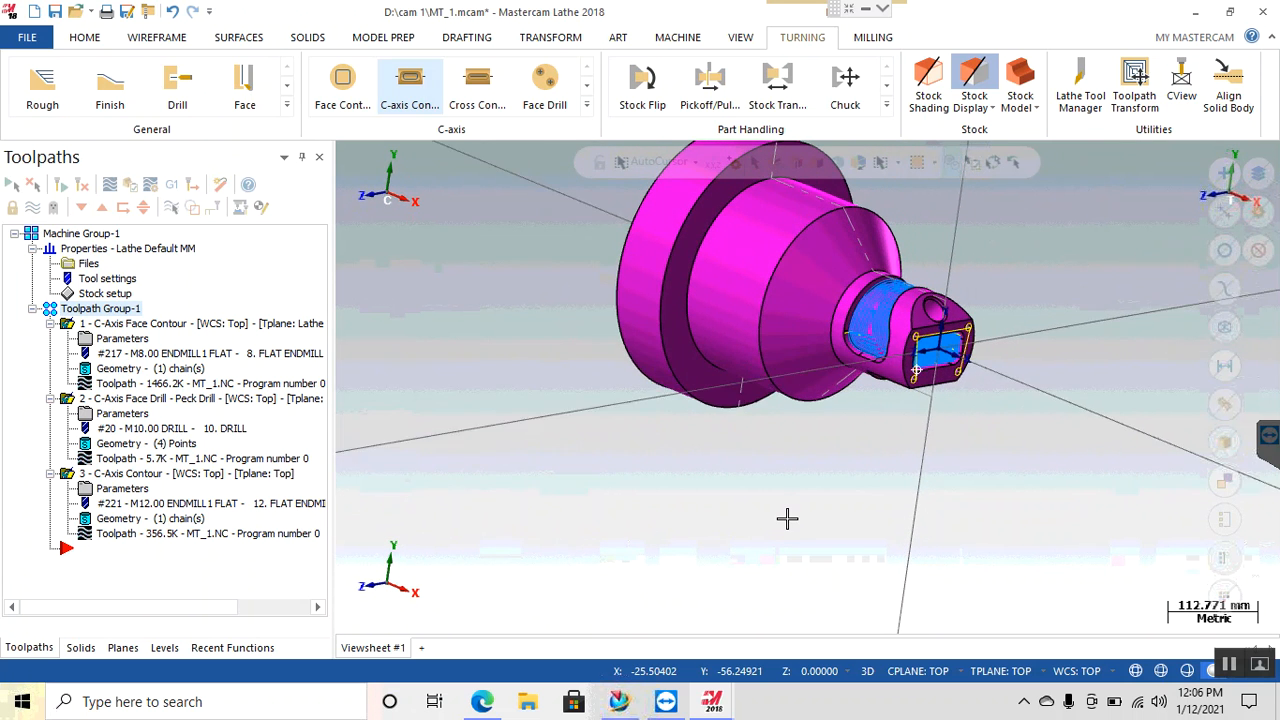
pyautogui.scroll(4, 700, 450)
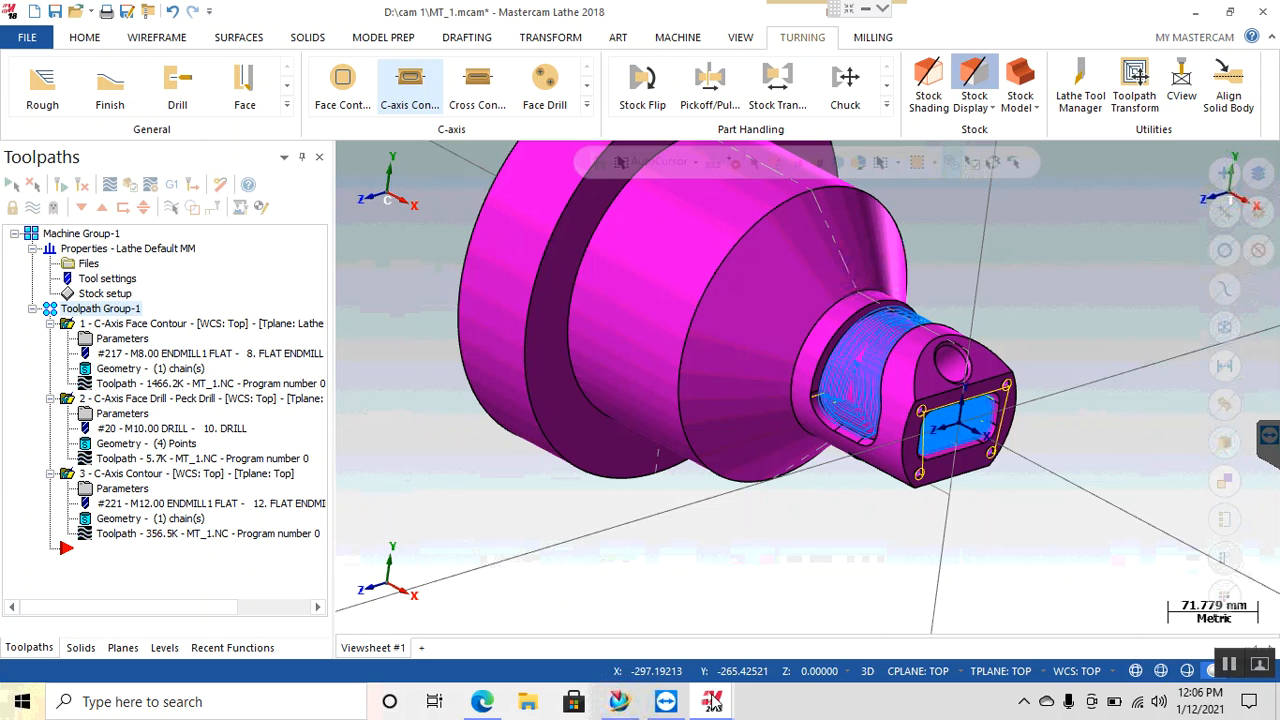
# Step: Switch back to the Mastercam Simulator, watch the neck groove verification up close to its end, and close the simulator
pyautogui.moveTo(714, 704)
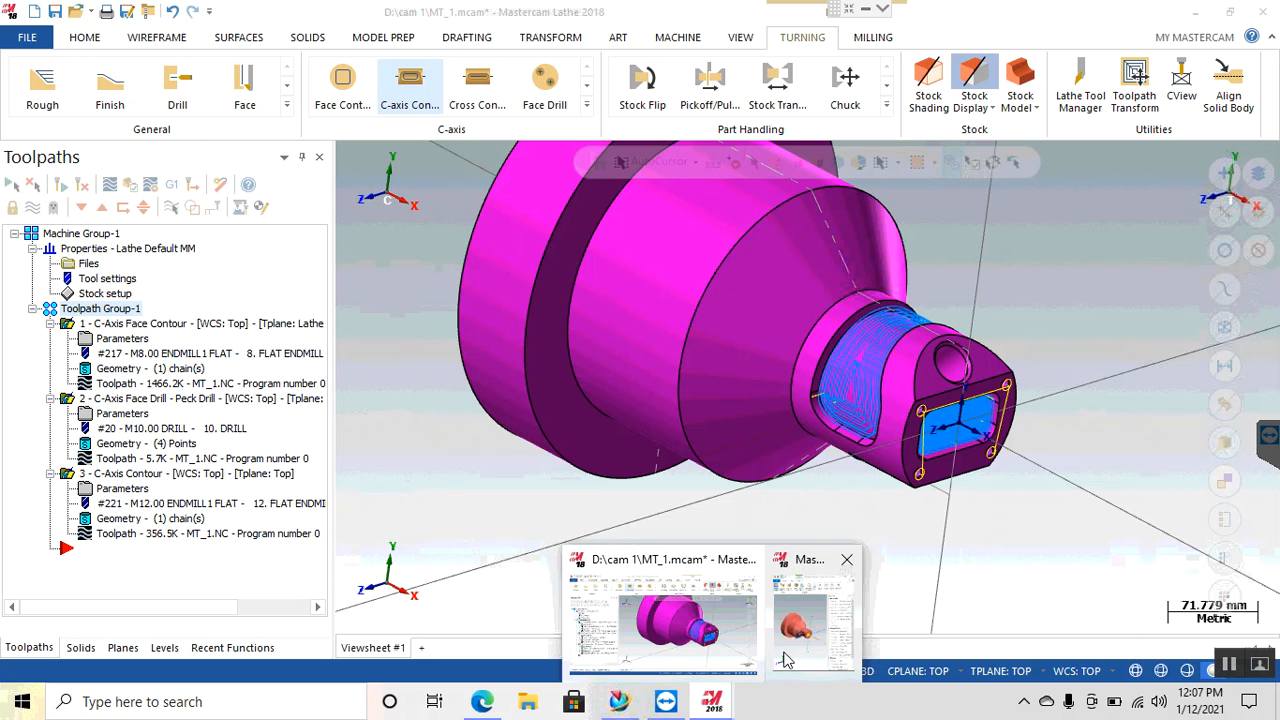
pyautogui.click(788, 640)
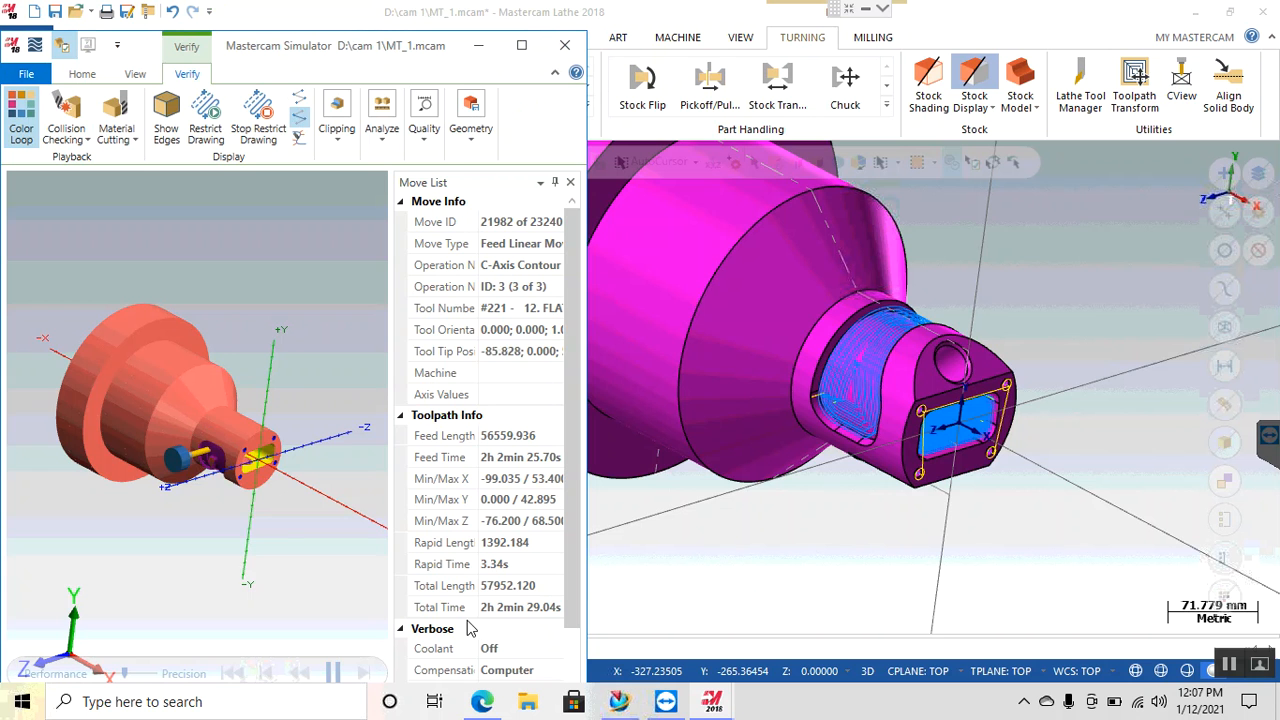
pyautogui.scroll(3, 252, 411)
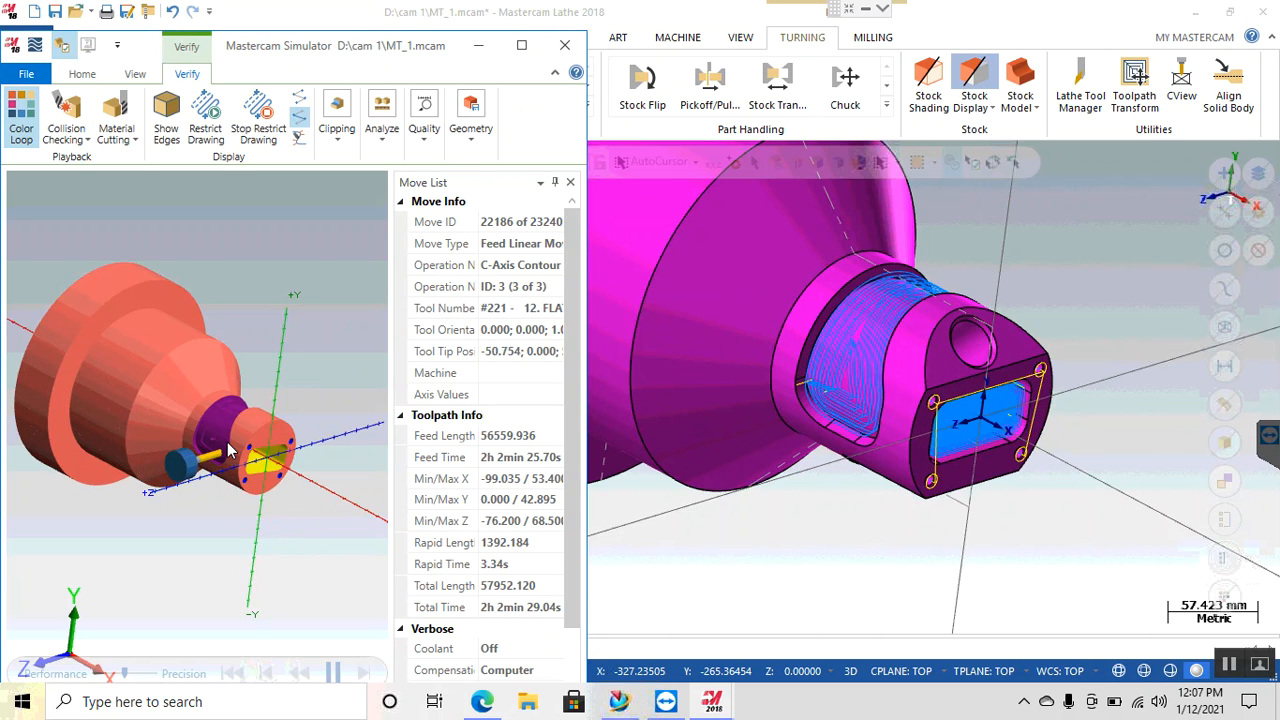
pyautogui.scroll(3, 239, 425)
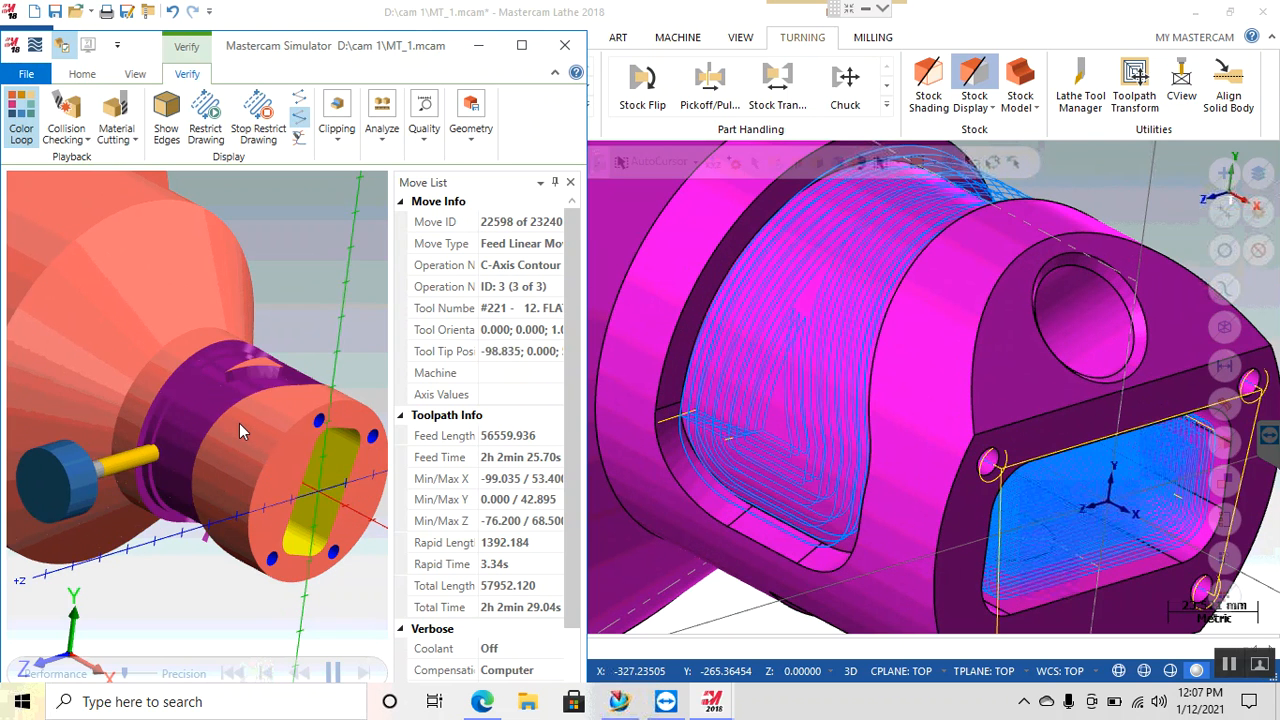
pyautogui.scroll(-2, 596, 402)
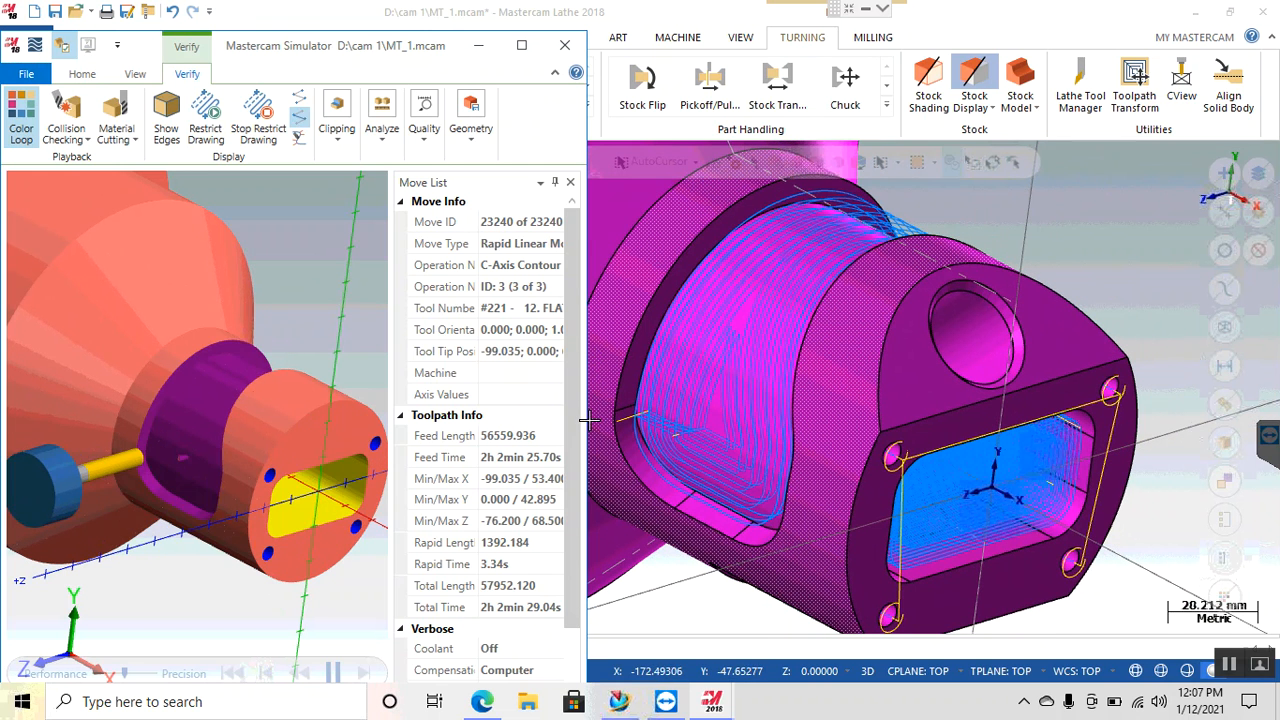
pyautogui.moveTo(766, 417); pyautogui.dragTo(832, 421, button='middle')
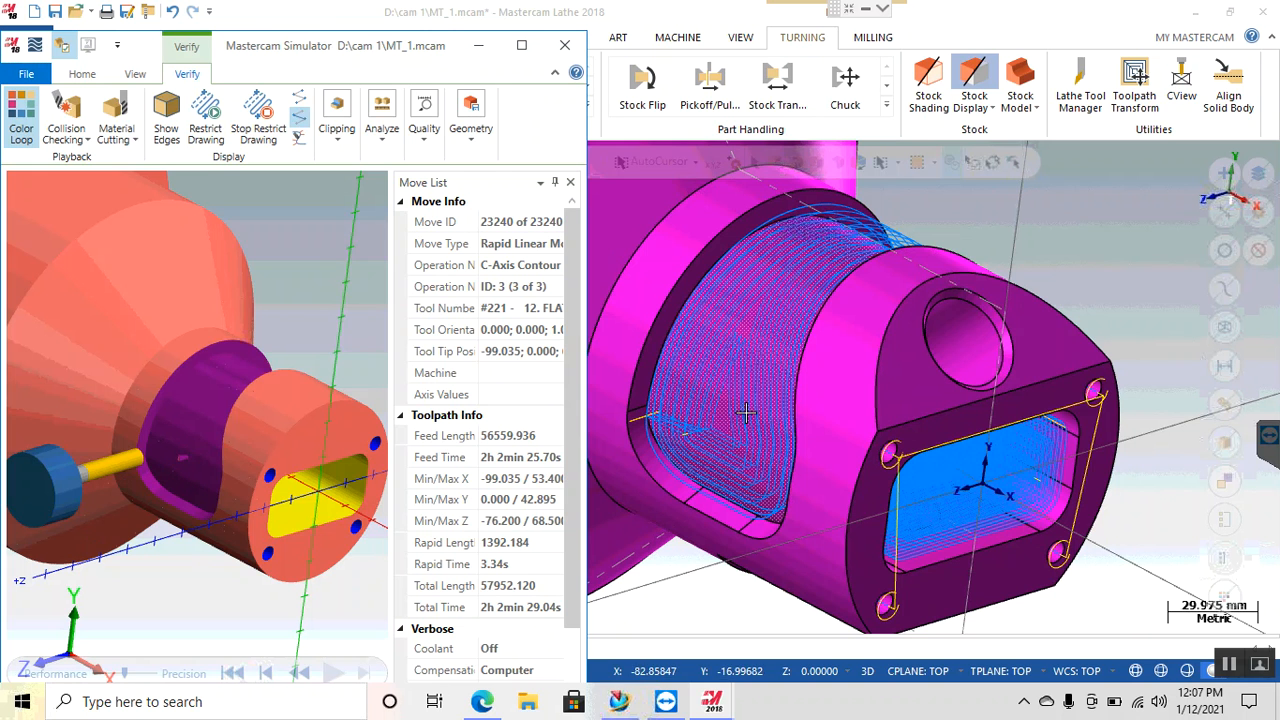
pyautogui.click(563, 47)
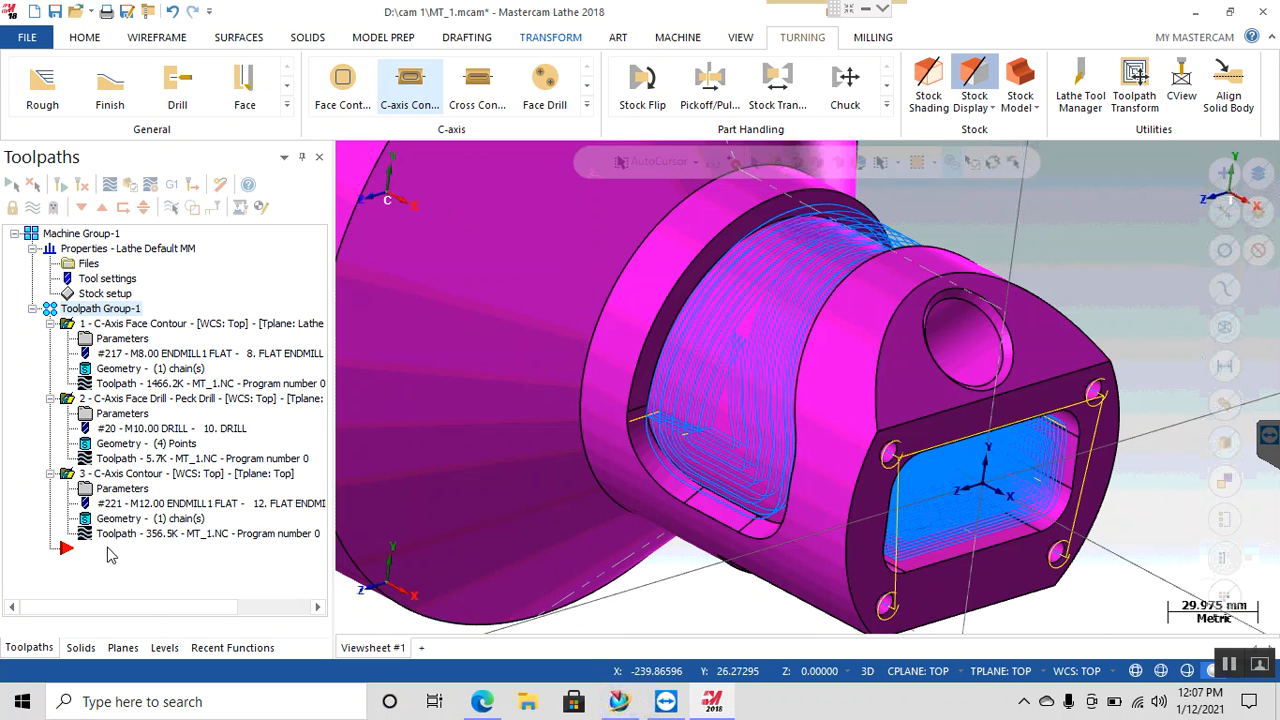
# Step: Change the tool of the C-axis contour operation to the 16 mm flat endmill, tool 225
pyautogui.click(128, 487)
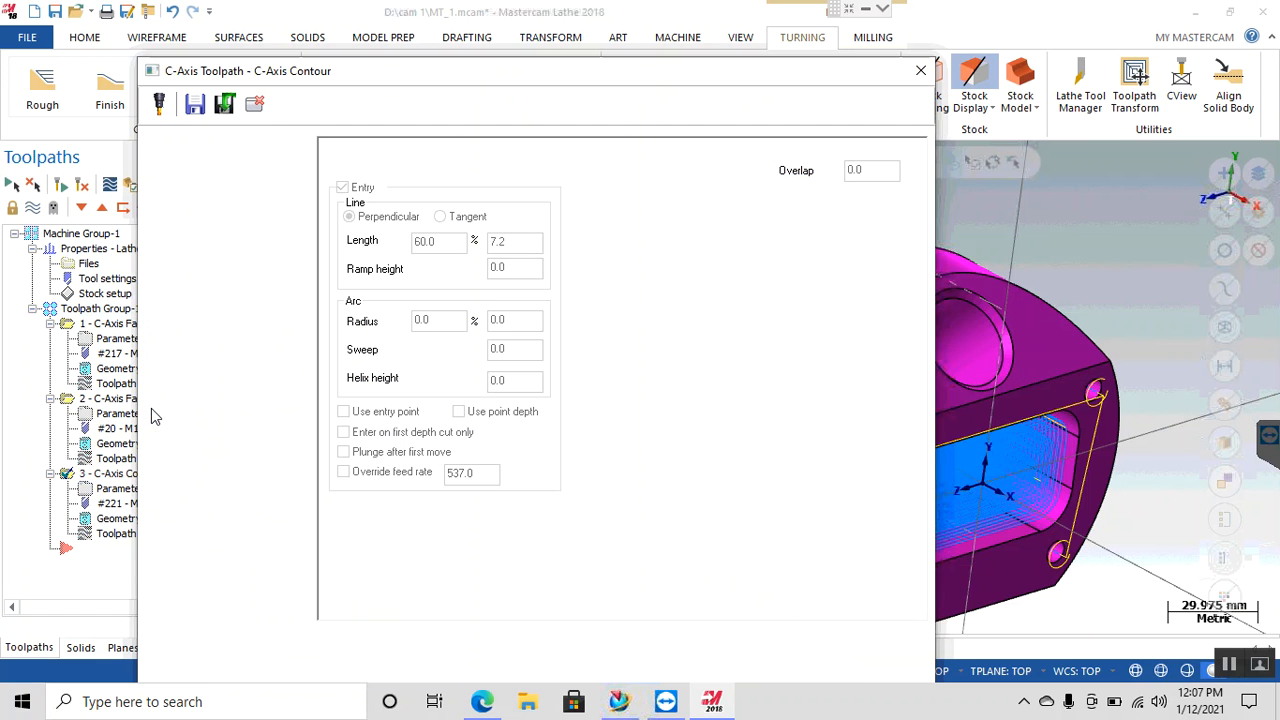
pyautogui.click(240, 207)
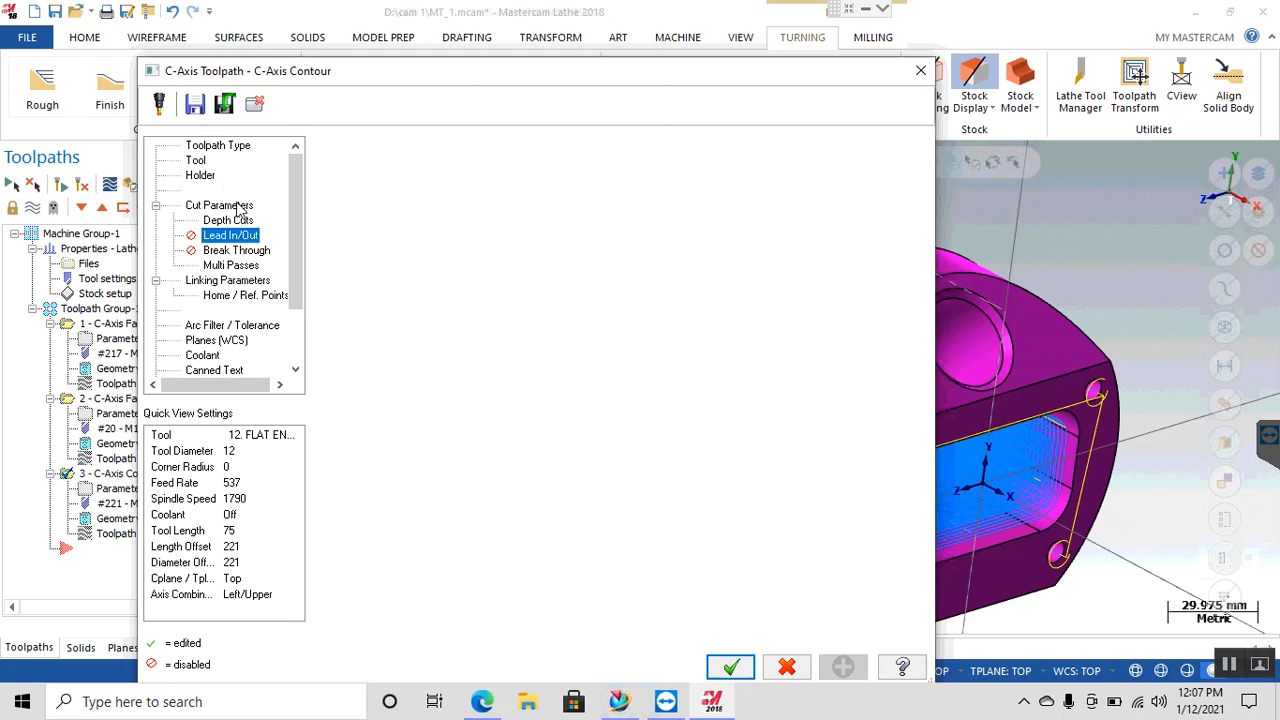
pyautogui.click(205, 161)
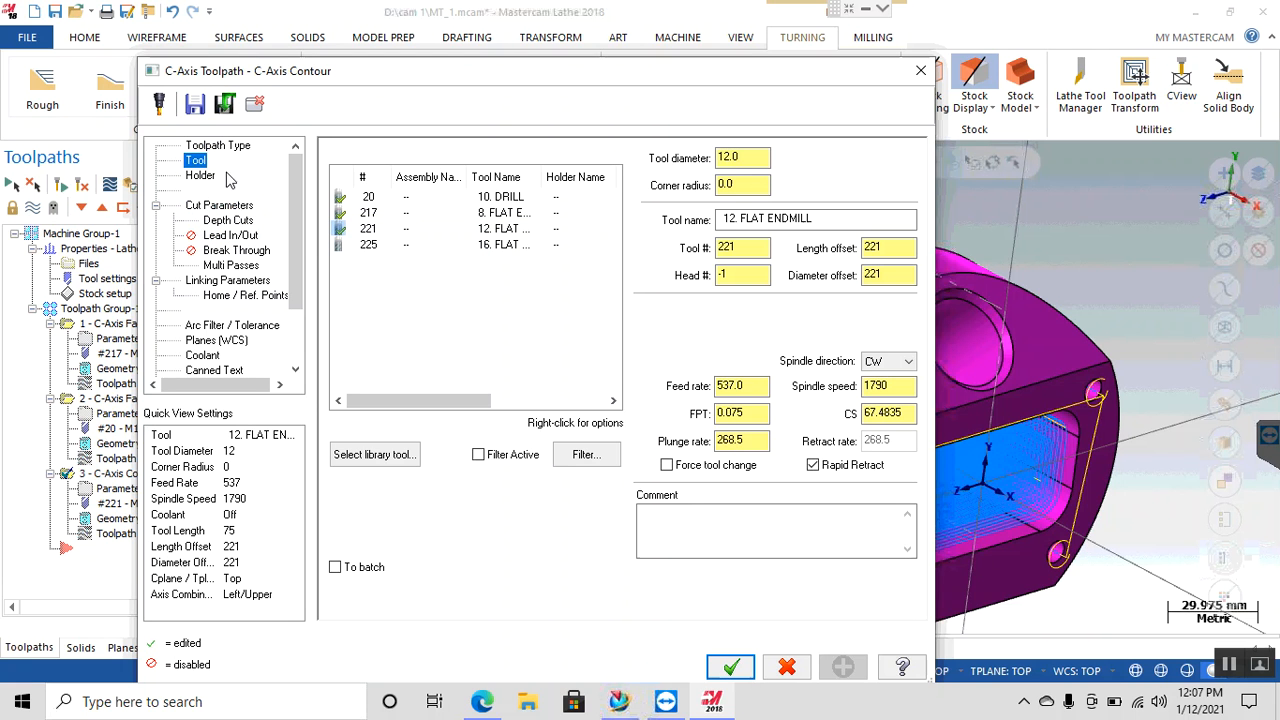
pyautogui.click(473, 245)
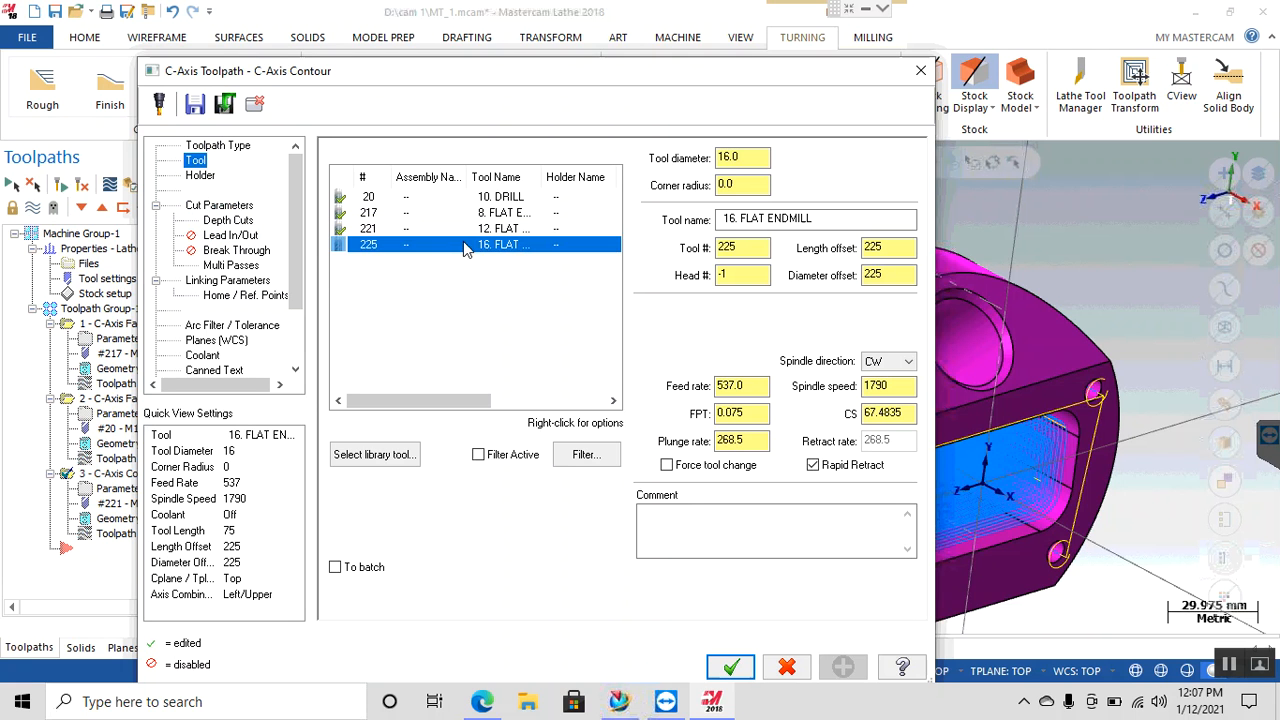
# Step: Set the rough spacing of the contour's multi passes to 8.0 and regenerate the toolpath, acknowledging any warnings
pyautogui.click(203, 281)
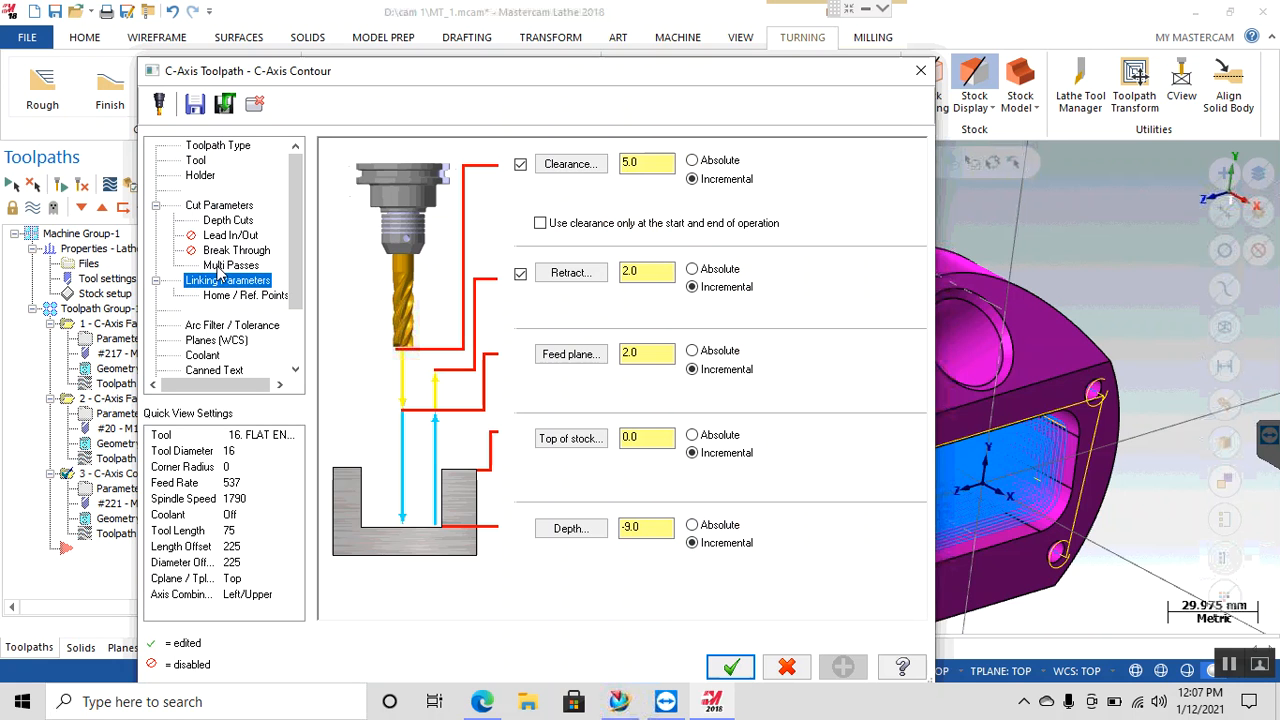
pyautogui.click(222, 266)
pyautogui.doubleClick(541, 232)
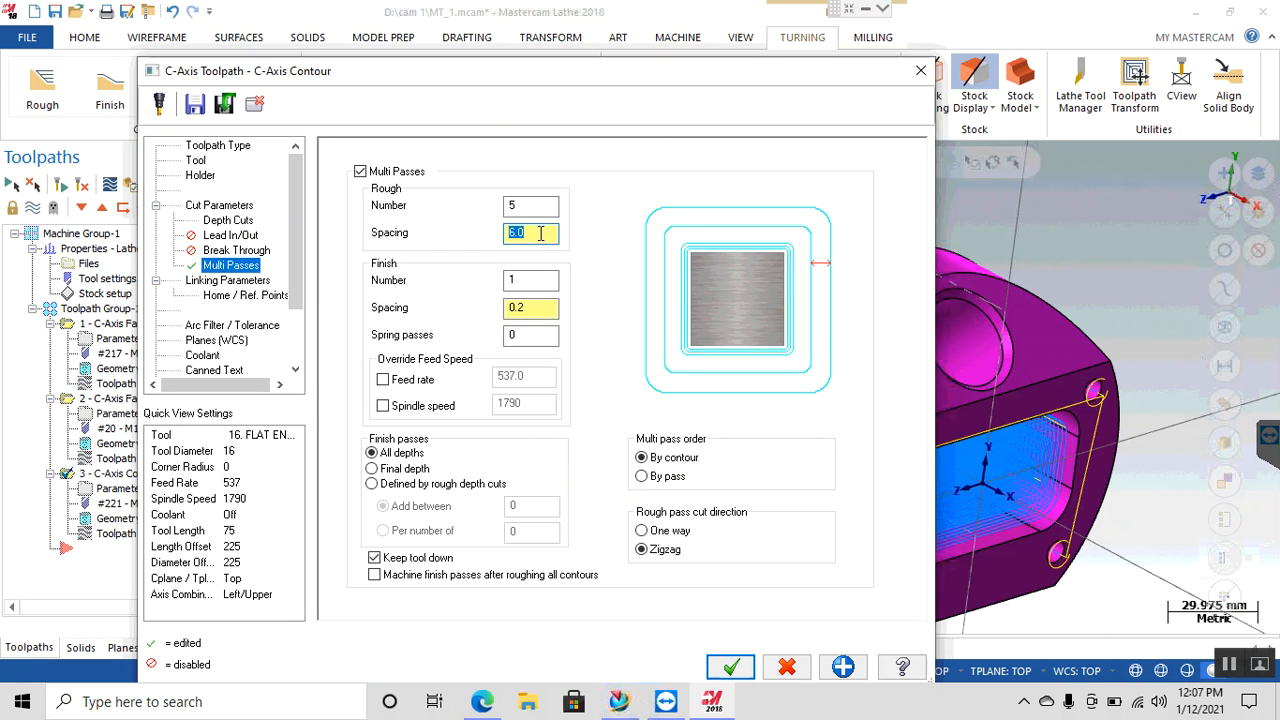
pyautogui.click(731, 667)
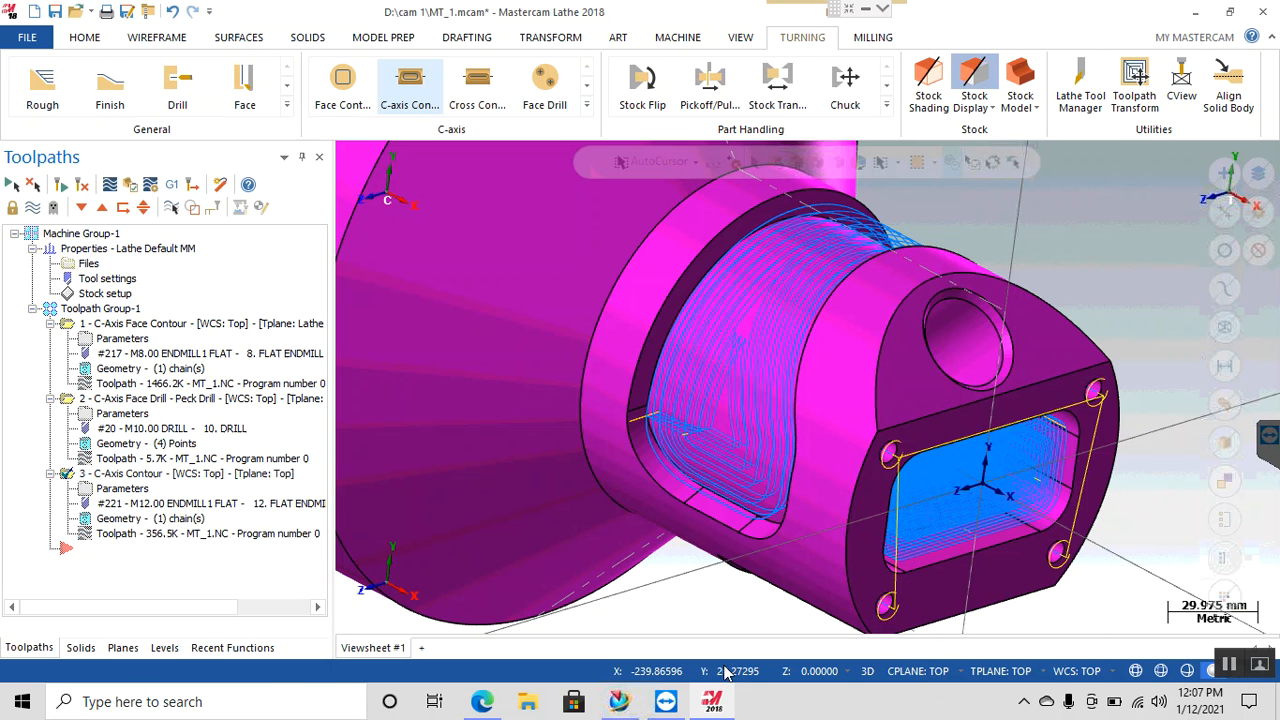
pyautogui.click(80, 186)
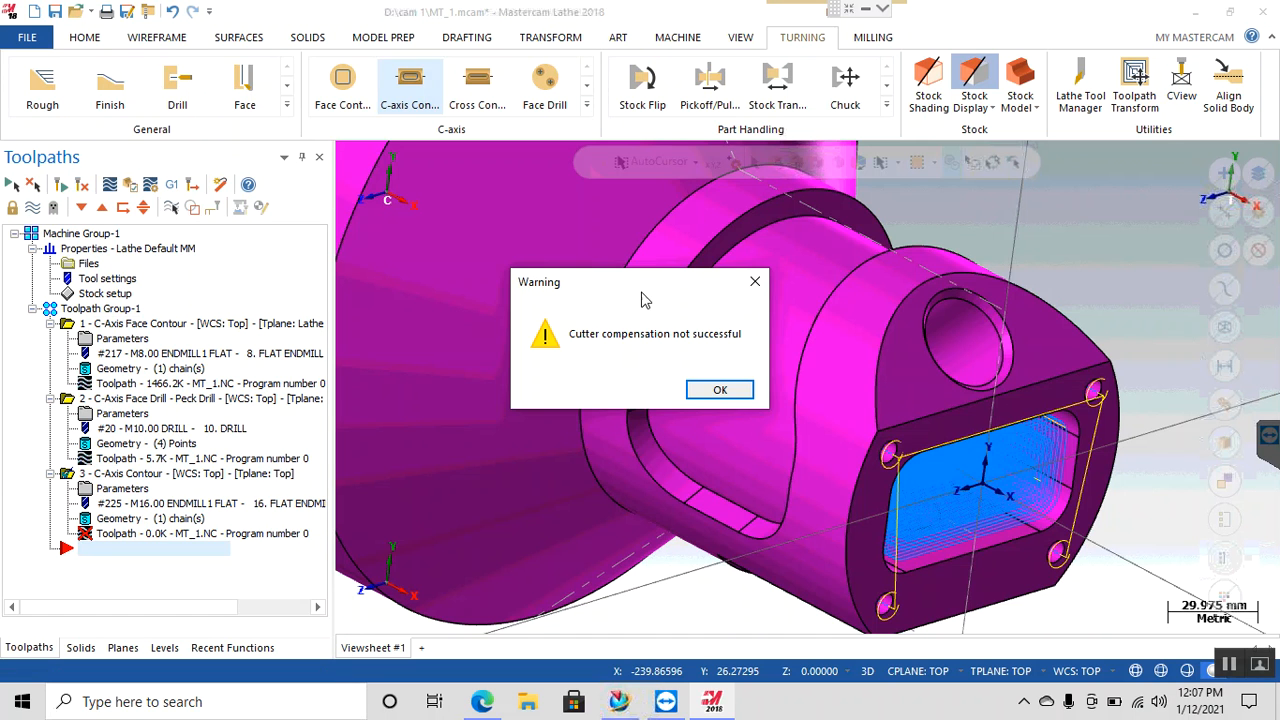
pyautogui.click(738, 390)
pyautogui.click(720, 389)
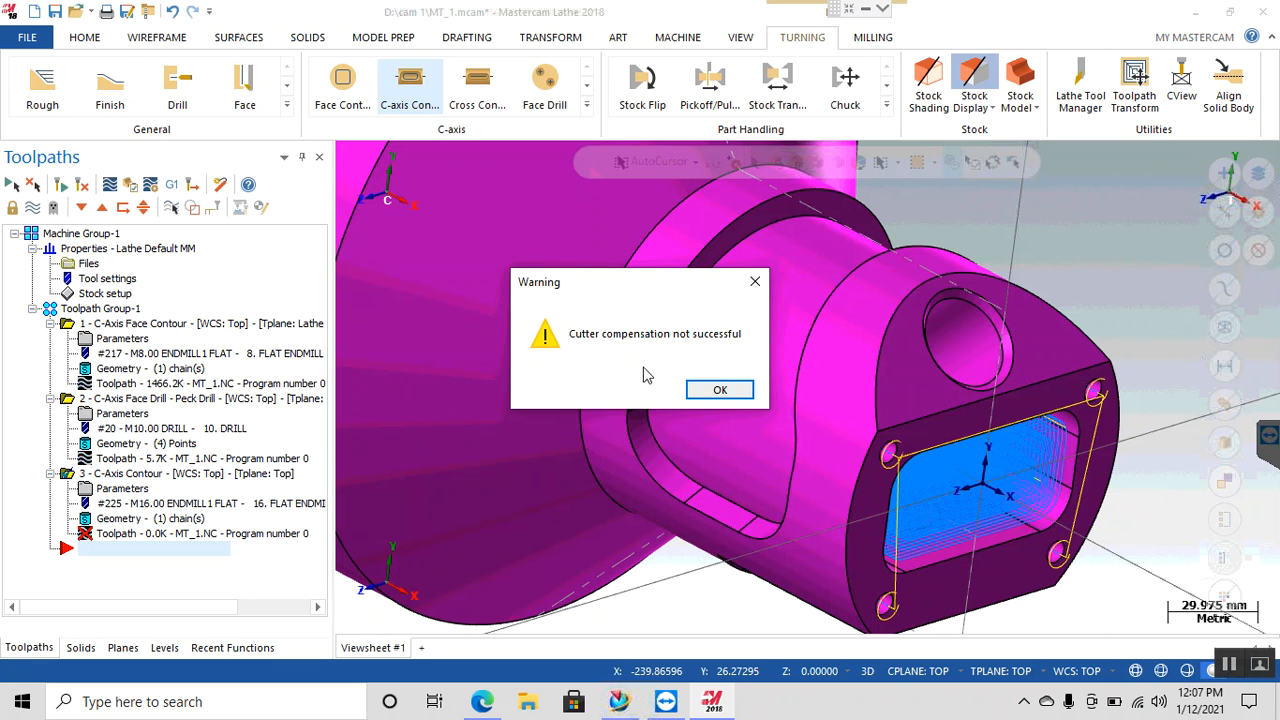
pyautogui.click(686, 389)
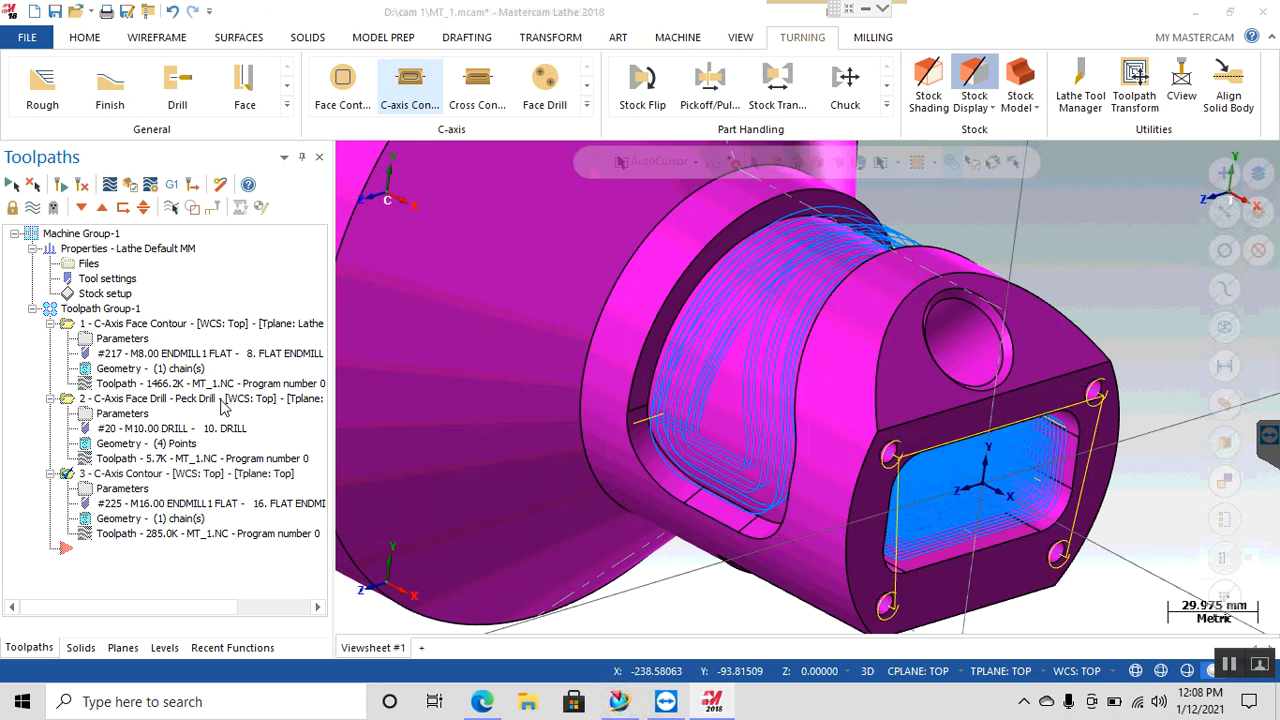
# Step: Set the contour's rough multi-pass spacing to 3.0, adjust the number of rough passes, and regenerate the toolpath
pyautogui.click(122, 488)
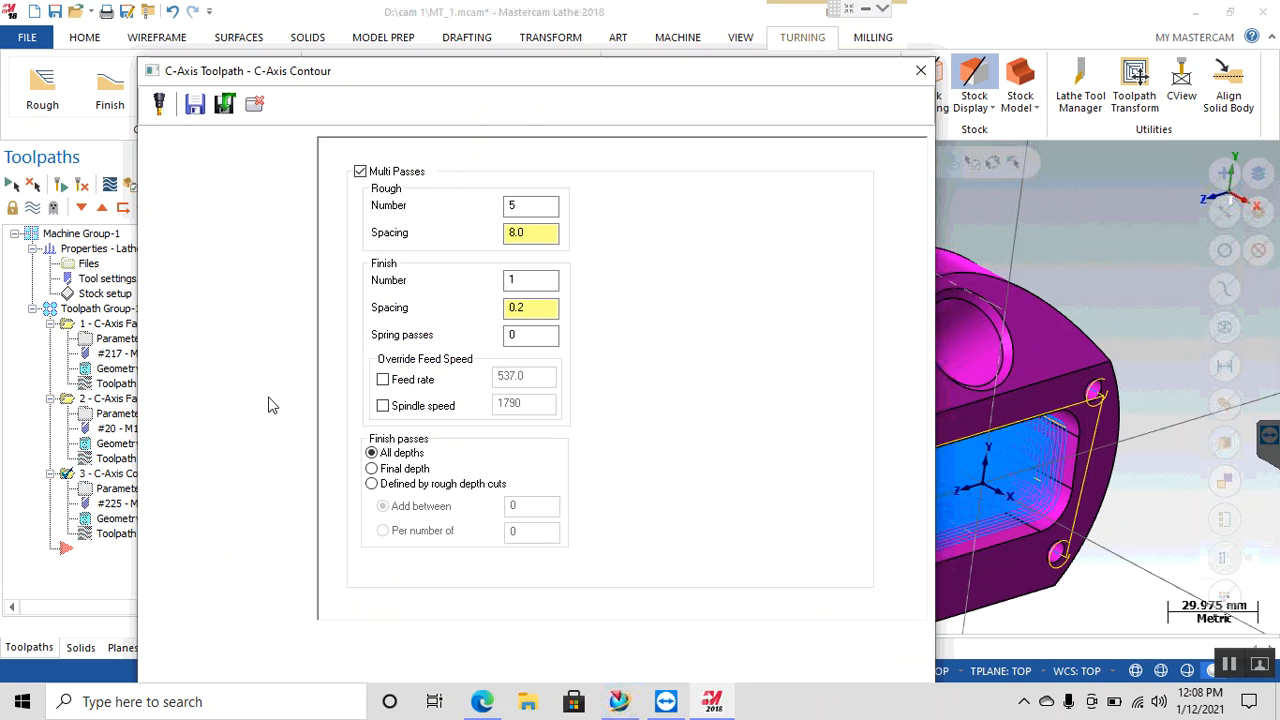
pyautogui.doubleClick(533, 231)
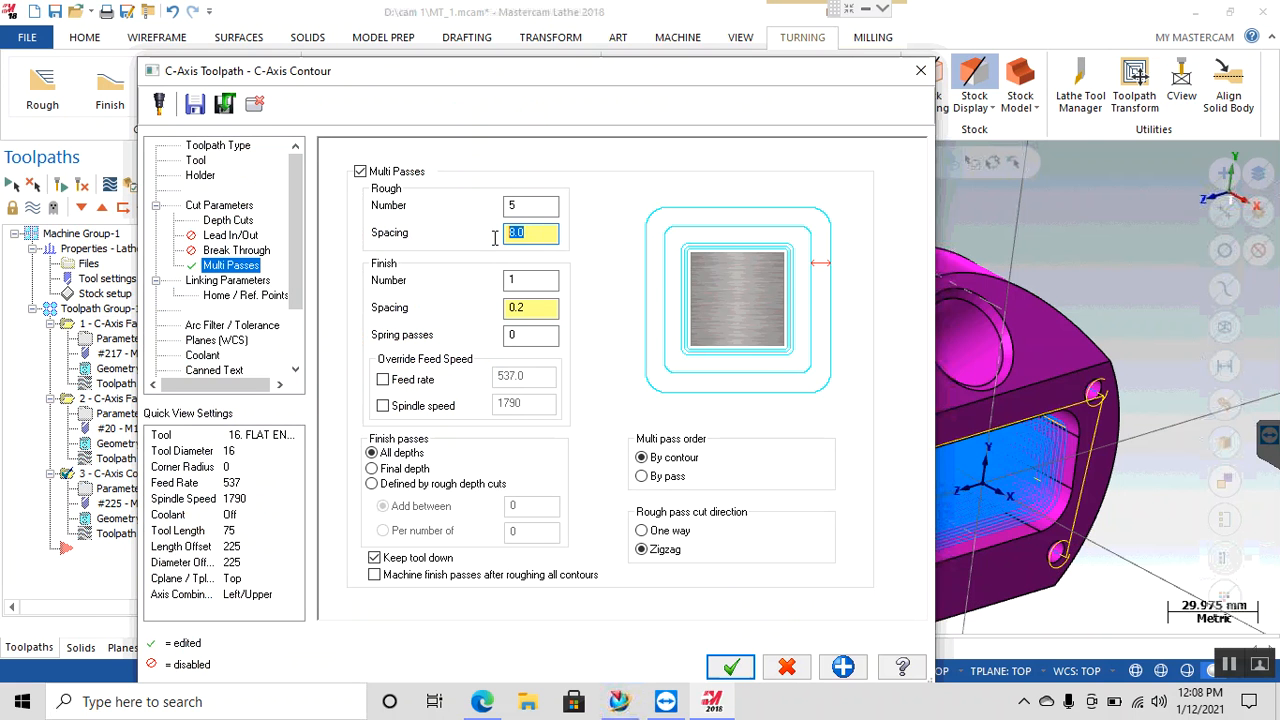
pyautogui.write('3')
pyautogui.doubleClick(527, 206)
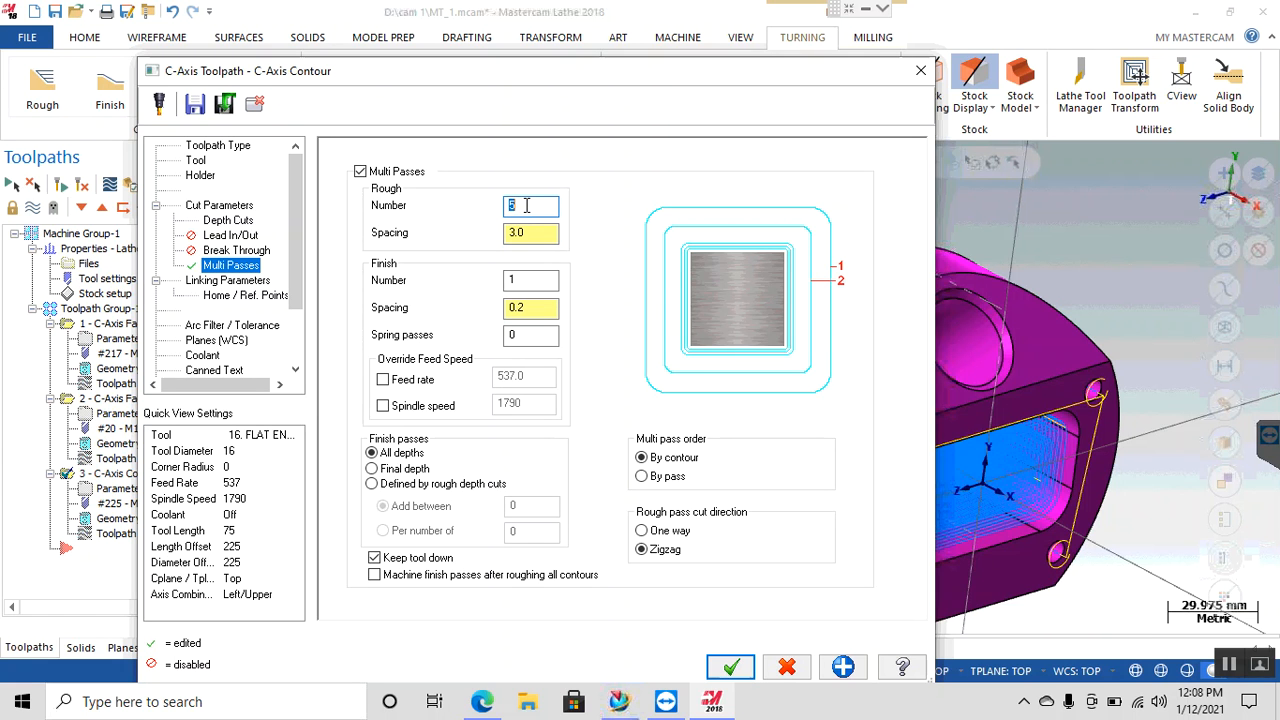
pyautogui.click(729, 668)
pyautogui.click(81, 184)
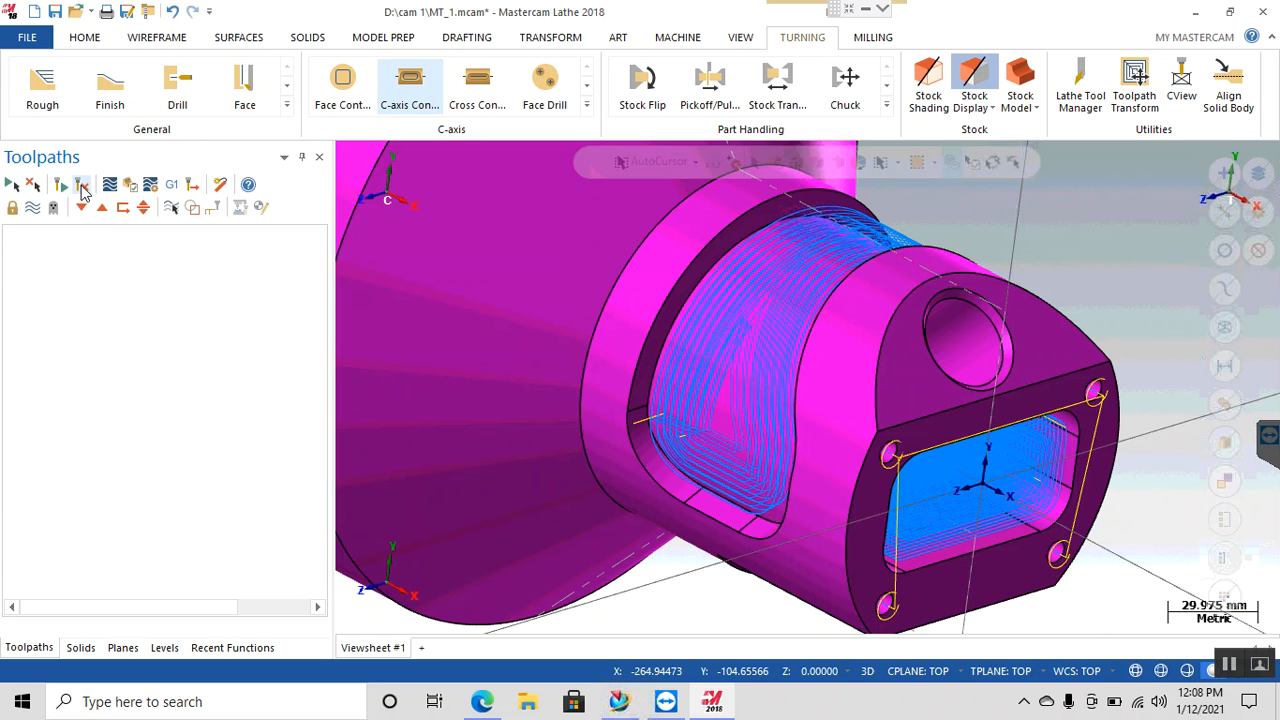
# Step: Examine the regenerated neck groove toolpath around the part in isometric and several rotated views
pyautogui.moveTo(770, 345); pyautogui.dragTo(701, 293, button='middle')
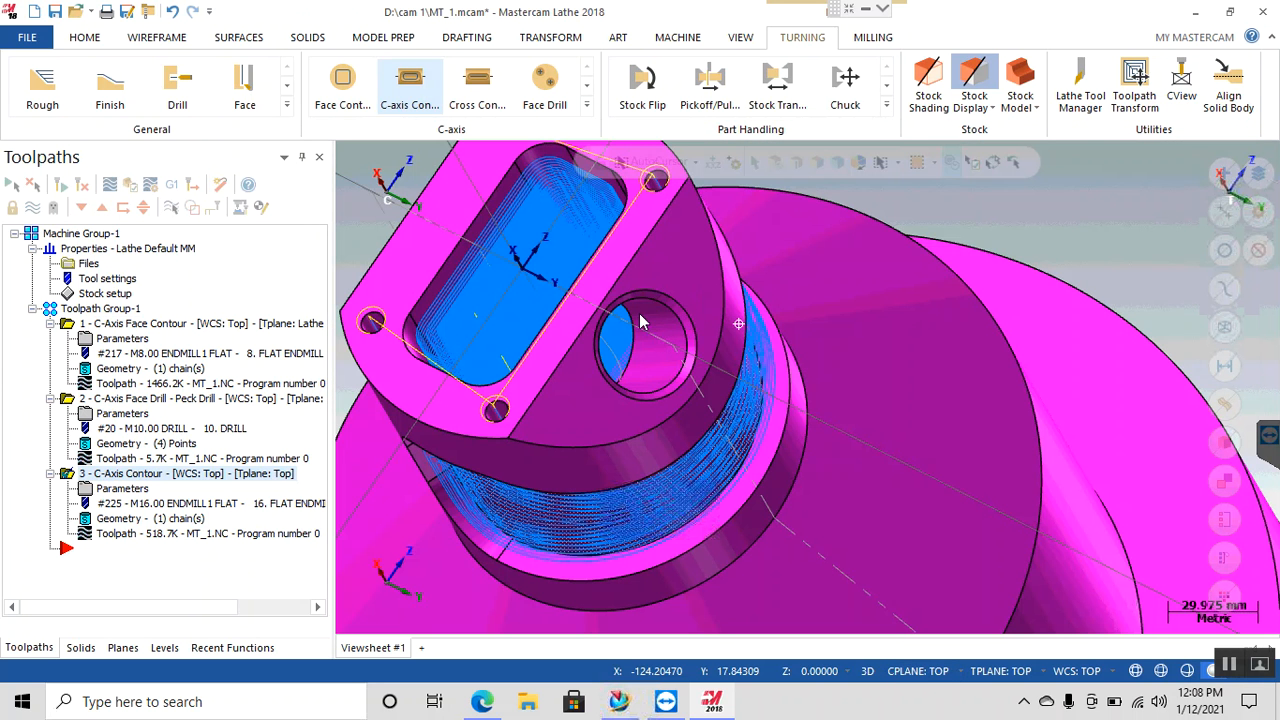
pyautogui.moveTo(986, 226); pyautogui.dragTo(988, 218, button='middle')
pyautogui.rightClick(988, 218)
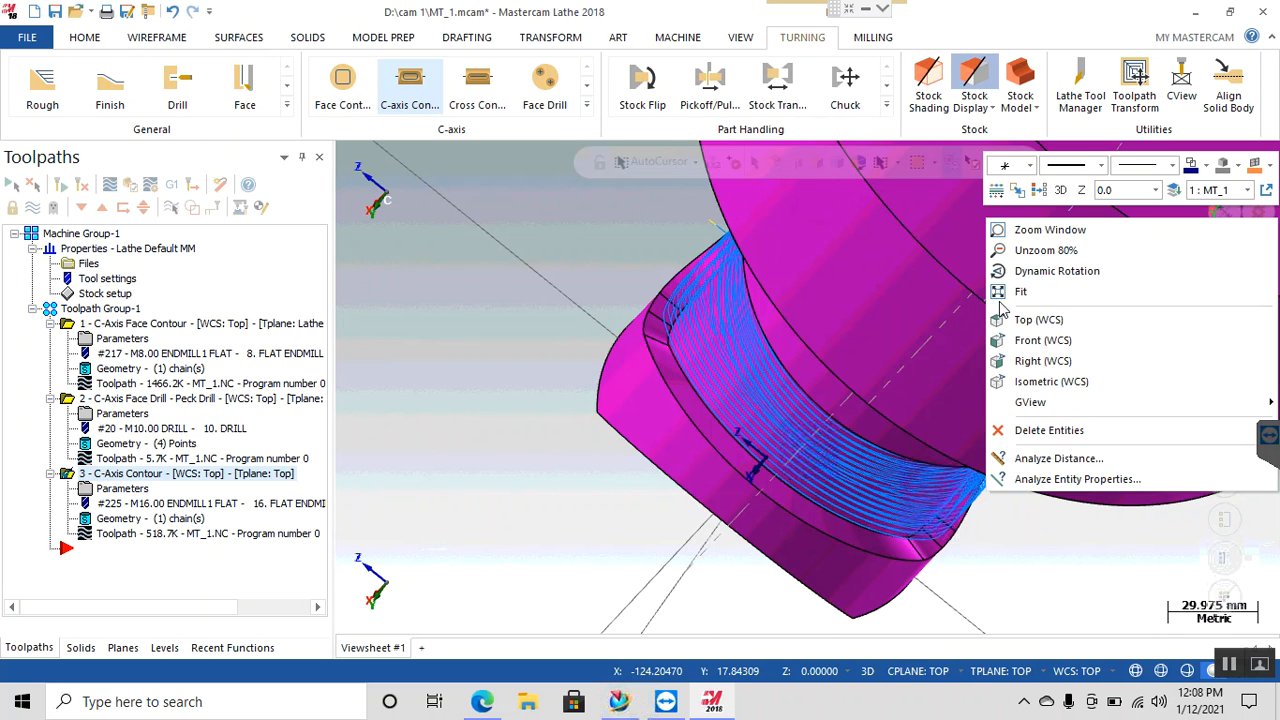
pyautogui.click(1045, 380)
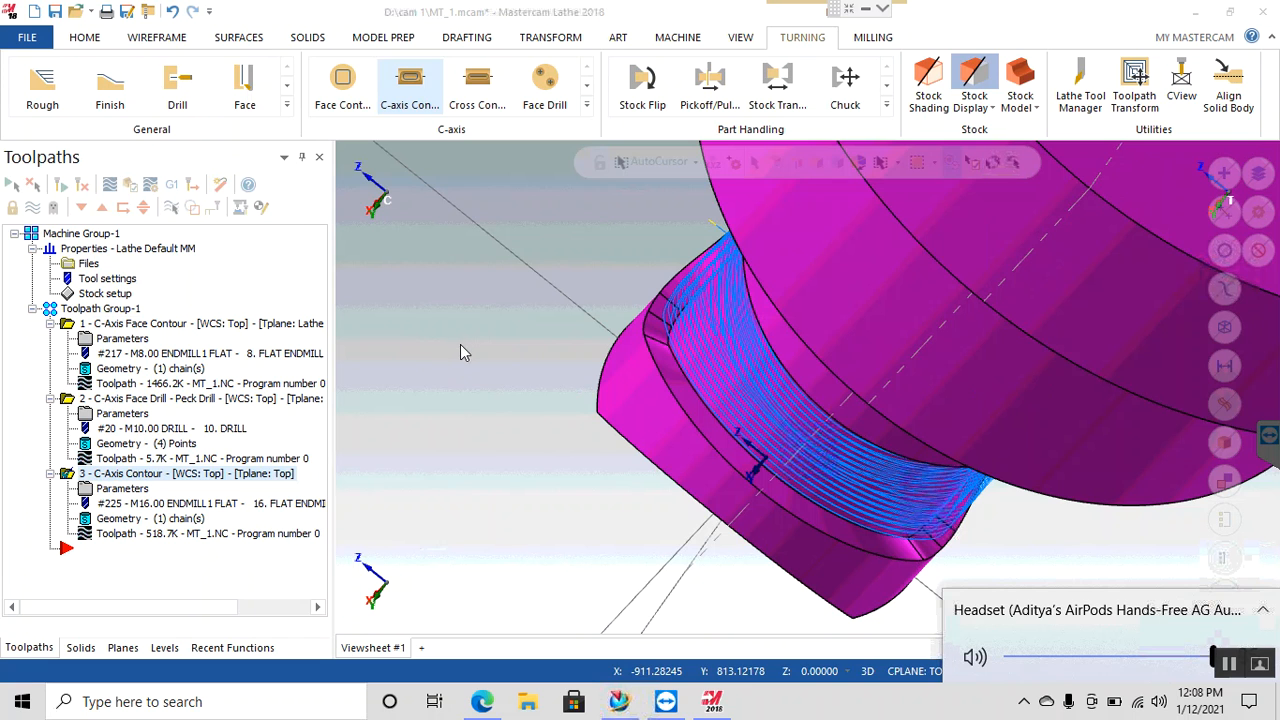
pyautogui.rightClick(497, 383)
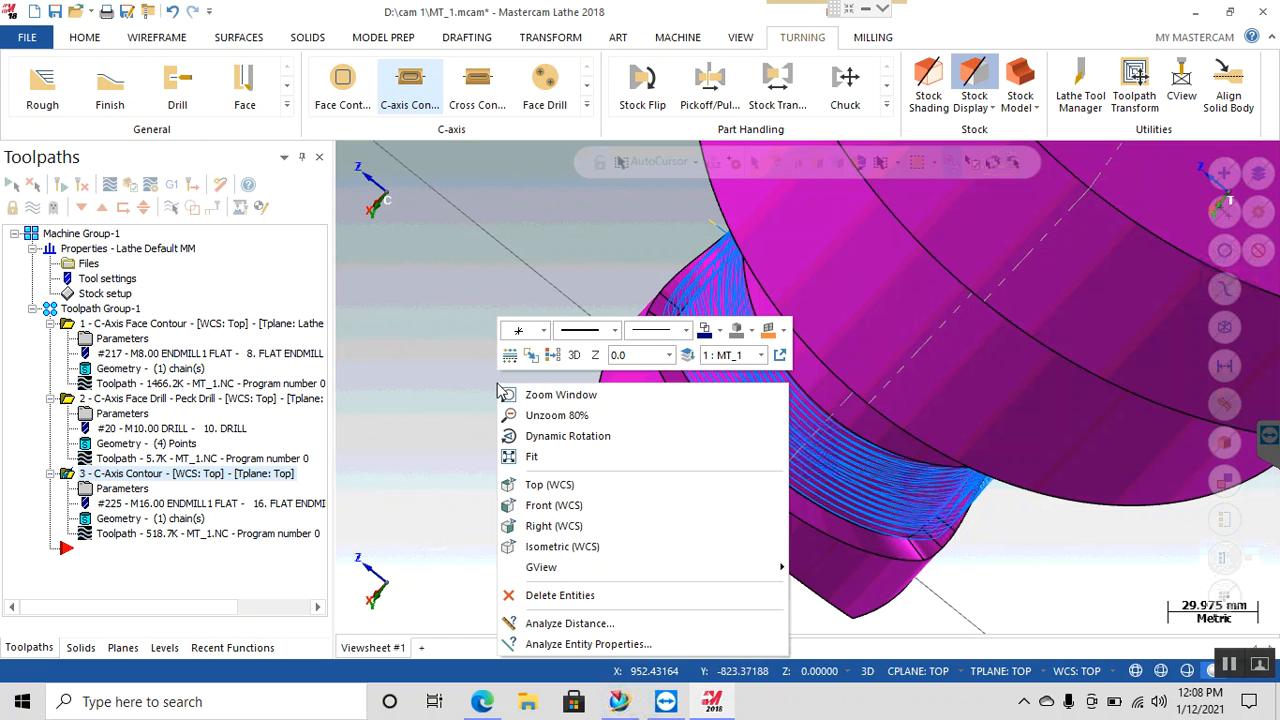
pyautogui.click(586, 550)
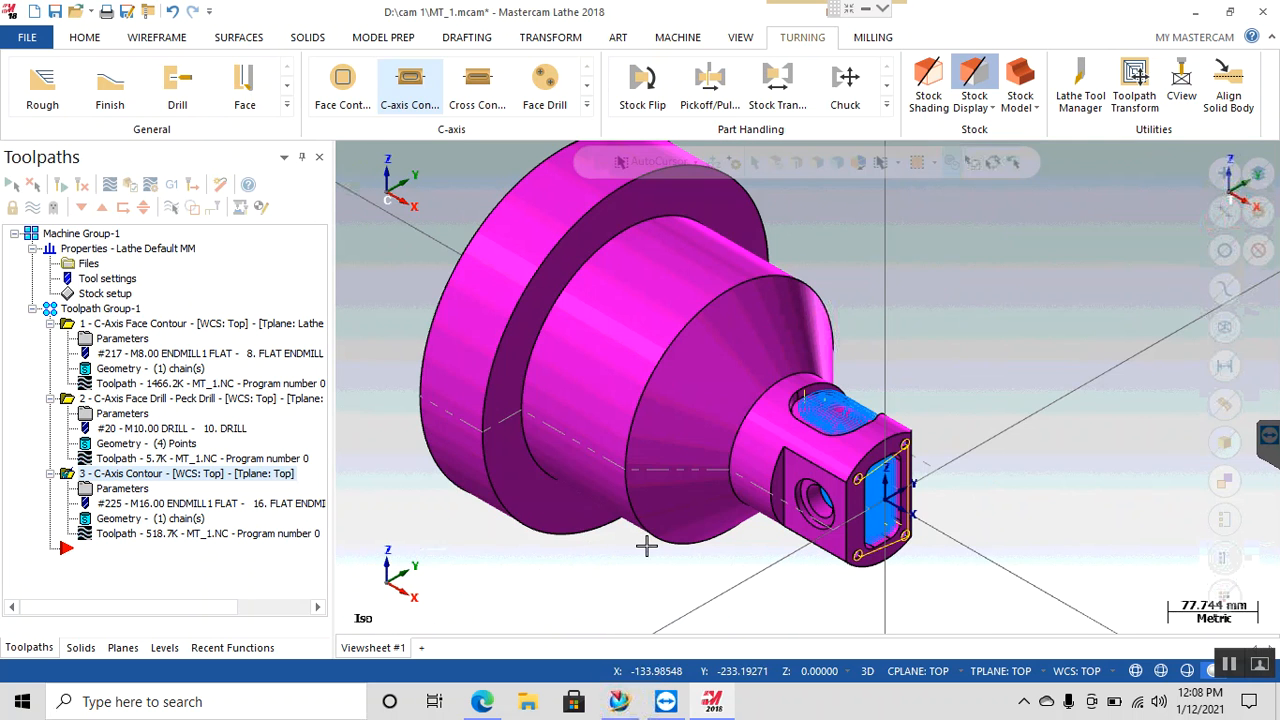
pyautogui.scroll(3, 975, 410)
pyautogui.moveTo(944, 405); pyautogui.dragTo(830, 393, button='middle')
pyautogui.moveTo(735, 397)
pyautogui.mouseDown(button='middle')
pyautogui.moveTo(654, 363)
pyautogui.moveTo(637, 345)
pyautogui.moveTo(643, 329)
pyautogui.moveTo(689, 349)
pyautogui.moveTo(705, 396)
pyautogui.moveTo(634, 343)
pyautogui.moveTo(665, 357)
pyautogui.mouseUp(button='middle')
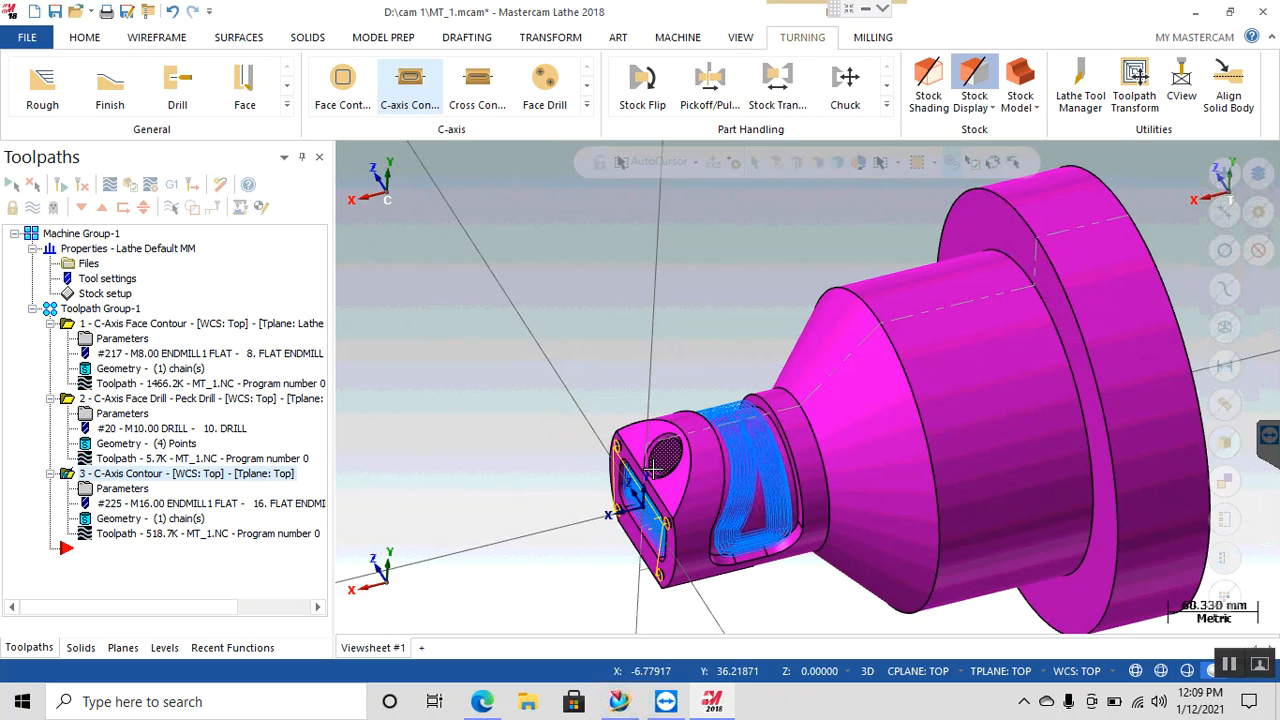
pyautogui.moveTo(668, 381); pyautogui.dragTo(932, 526, button='middle')
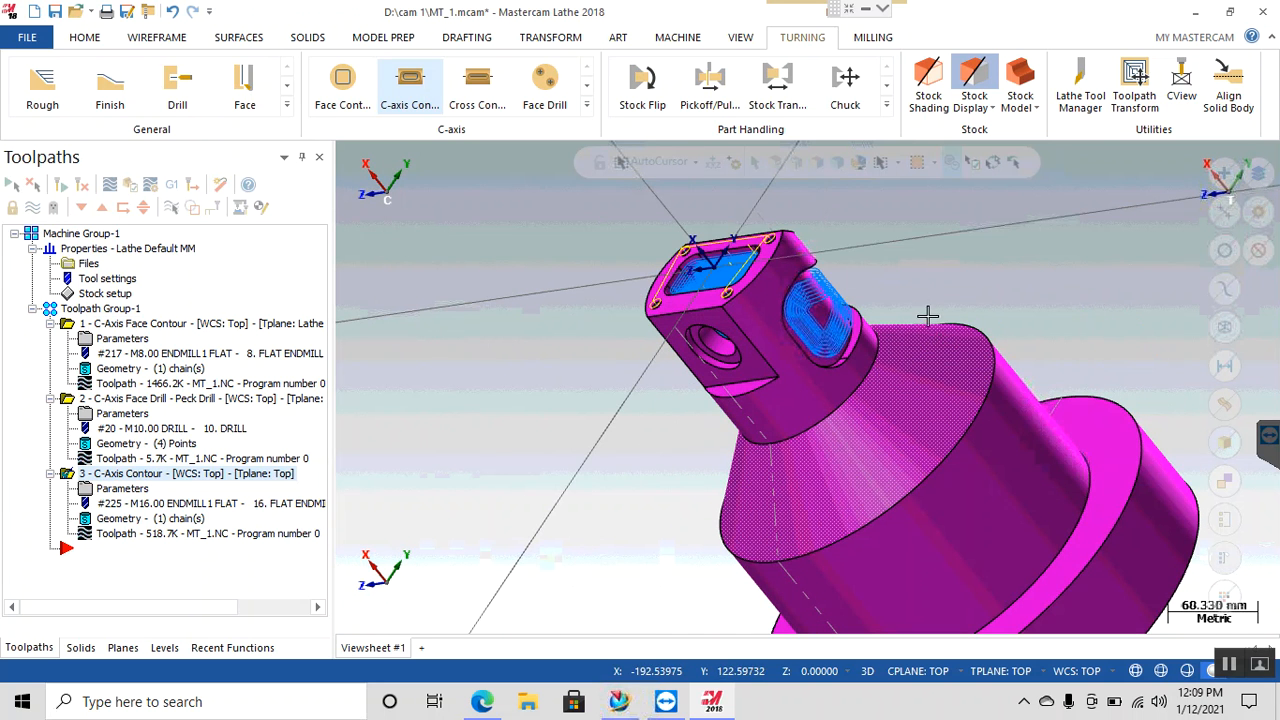
pyautogui.moveTo(778, 357)
pyautogui.mouseDown(button='middle')
pyautogui.moveTo(846, 331)
pyautogui.moveTo(1034, 331)
pyautogui.moveTo(1063, 383)
pyautogui.moveTo(1046, 417)
pyautogui.moveTo(943, 371)
pyautogui.moveTo(851, 309)
pyautogui.moveTo(823, 271)
pyautogui.moveTo(900, 243)
pyautogui.moveTo(1013, 303)
pyautogui.moveTo(1001, 301)
pyautogui.mouseUp(button='middle')
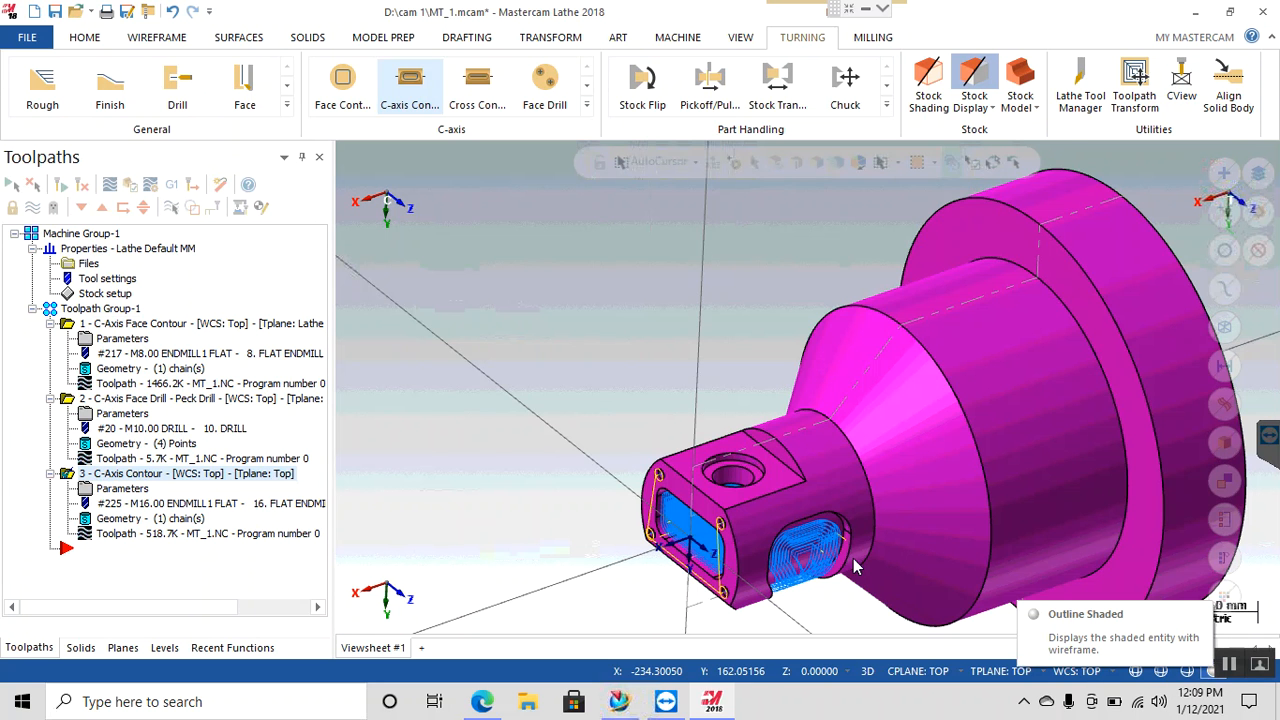
pyautogui.moveTo(886, 558); pyautogui.dragTo(845, 594, button='middle')
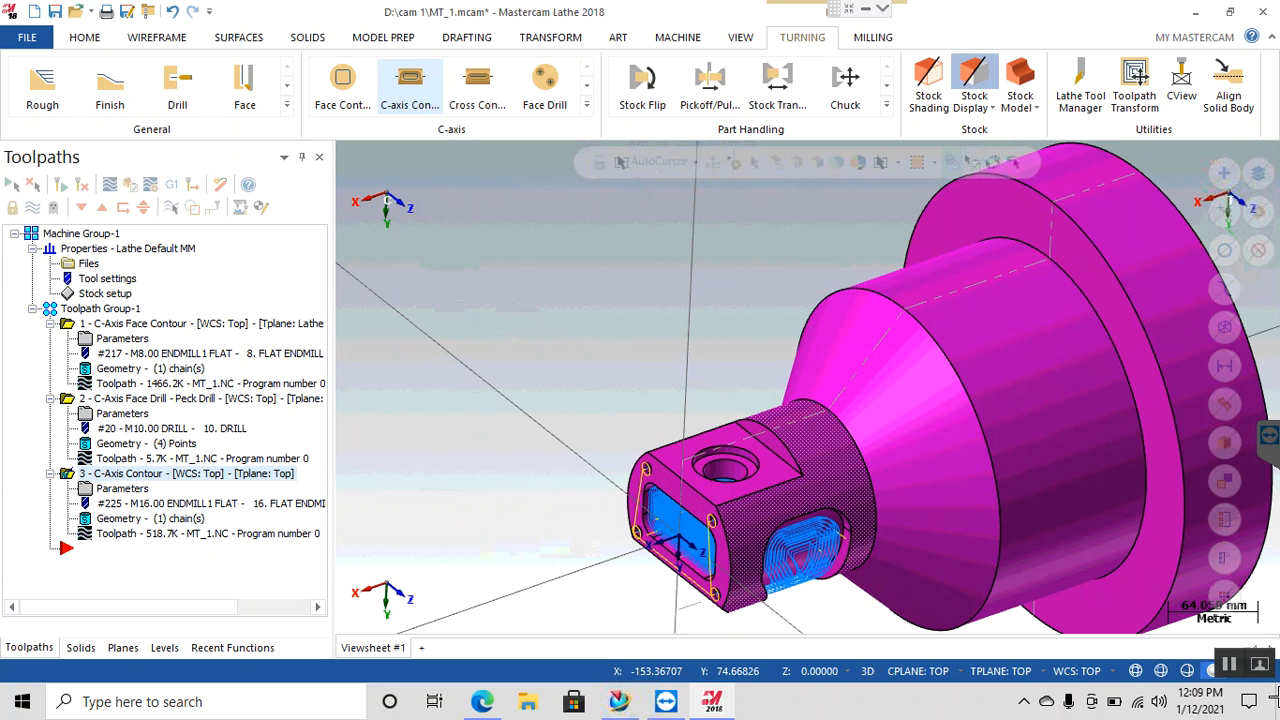